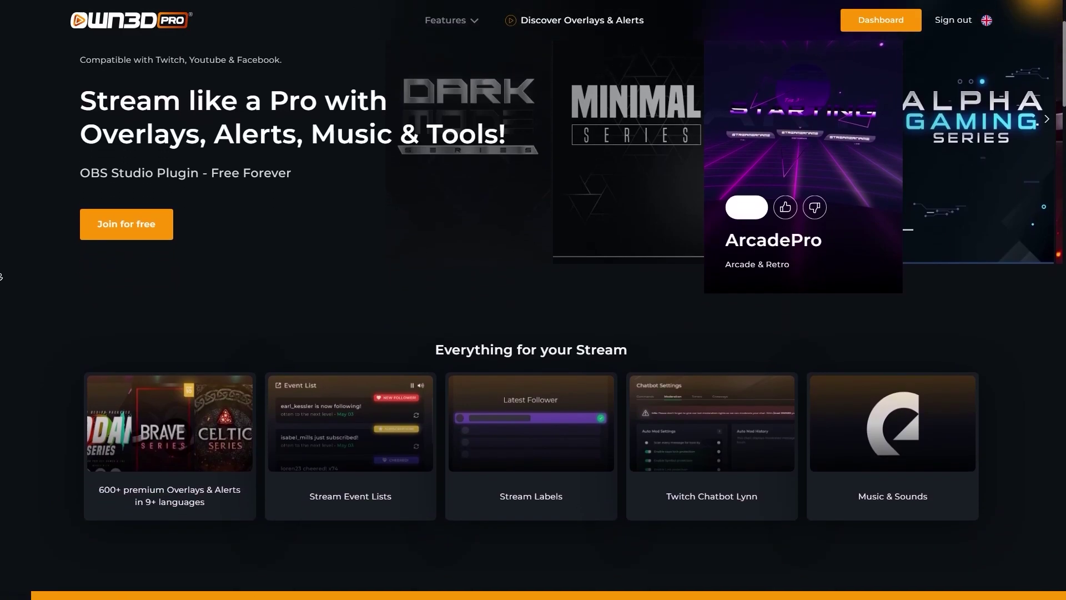
scroll(1, 276, down, 3)
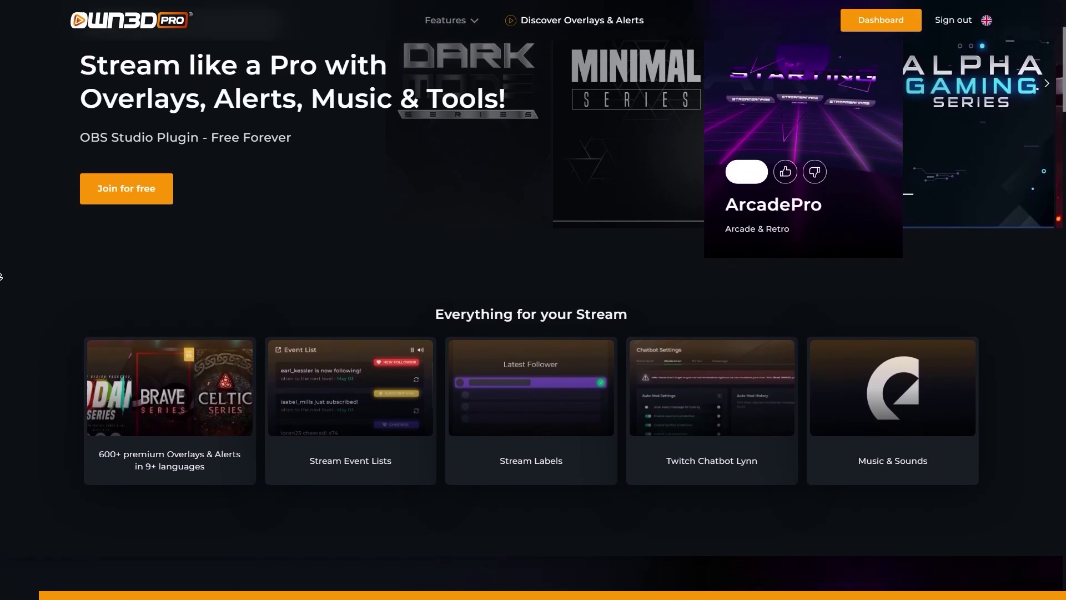
scroll(1, 276, down, 7)
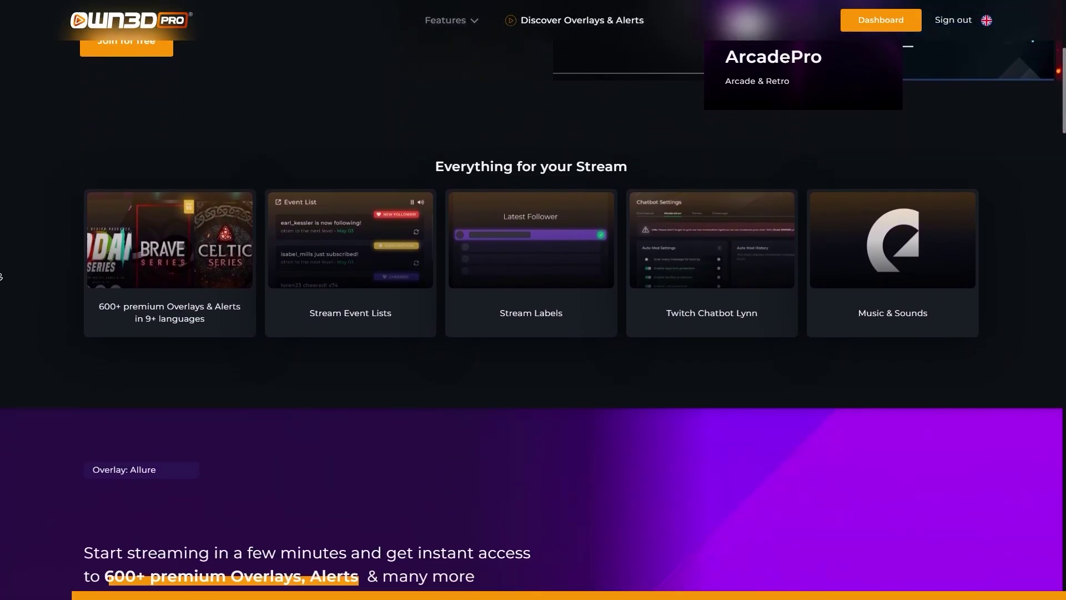
scroll(1, 276, down, 3)
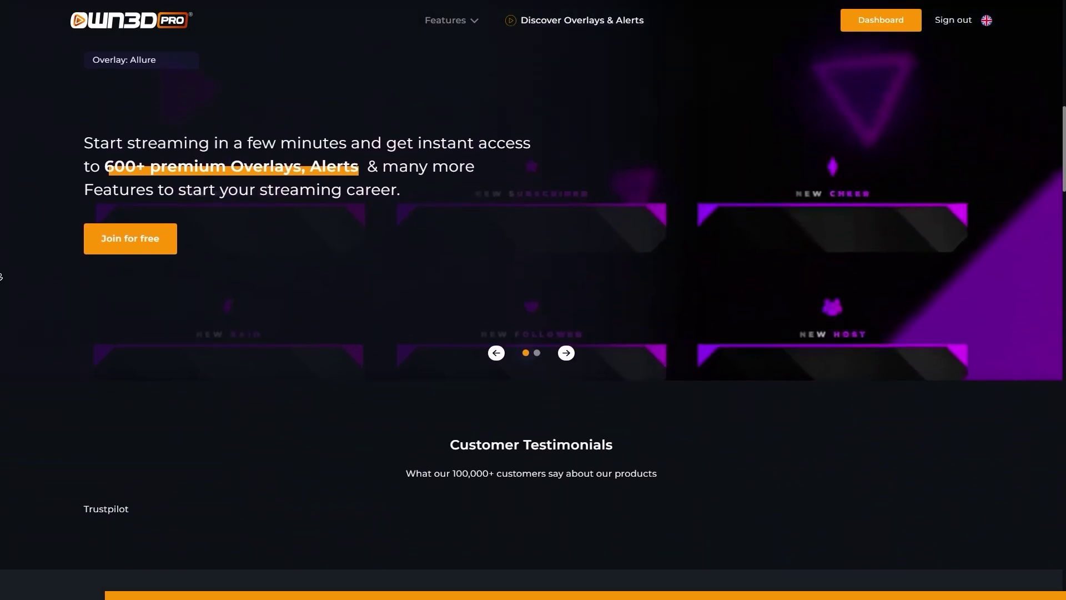
scroll(1, 276, down, 9)
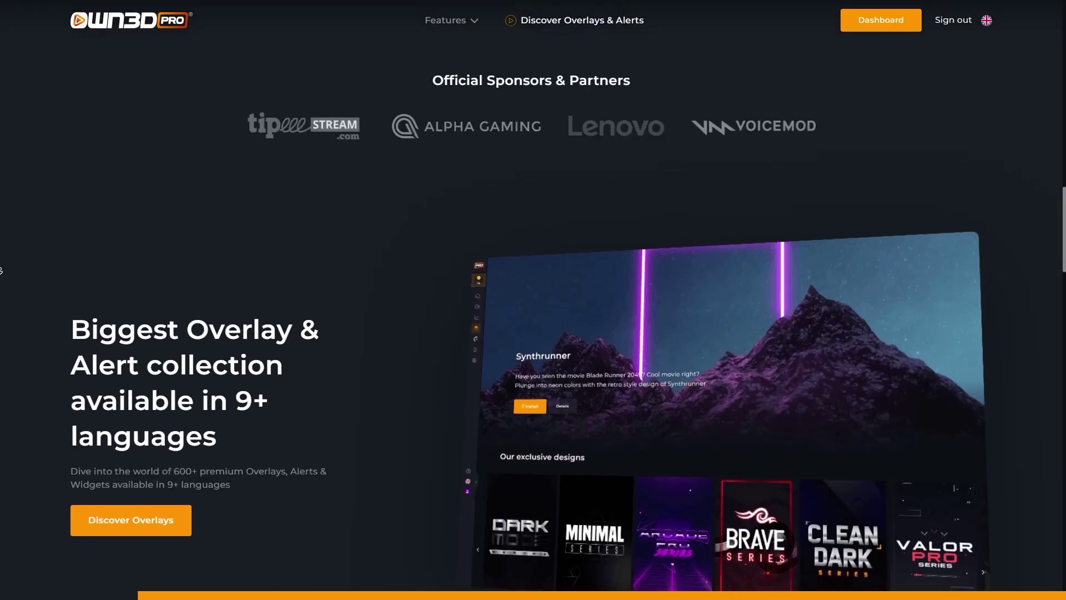
scroll(1, 268, down, 1)
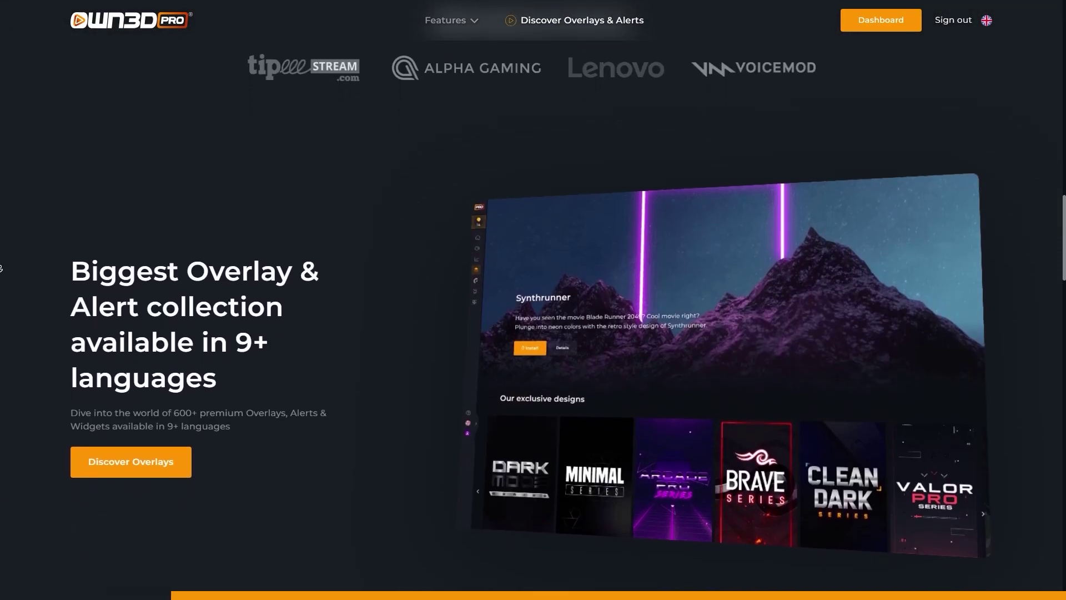
scroll(2, 268, down, 1)
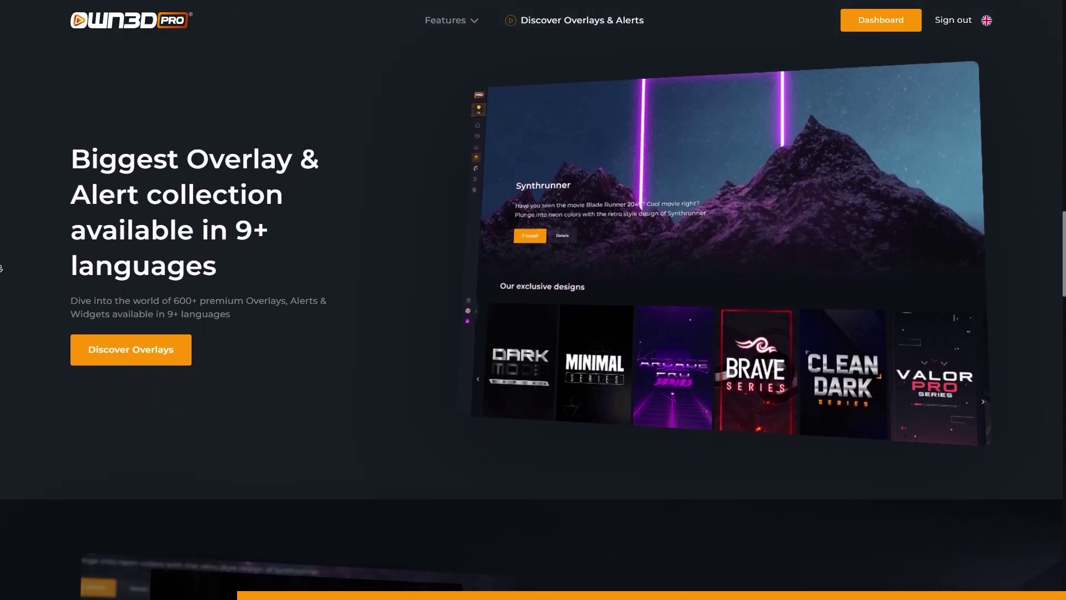
scroll(1, 269, down, 7)
scroll(1, 267, down, 1)
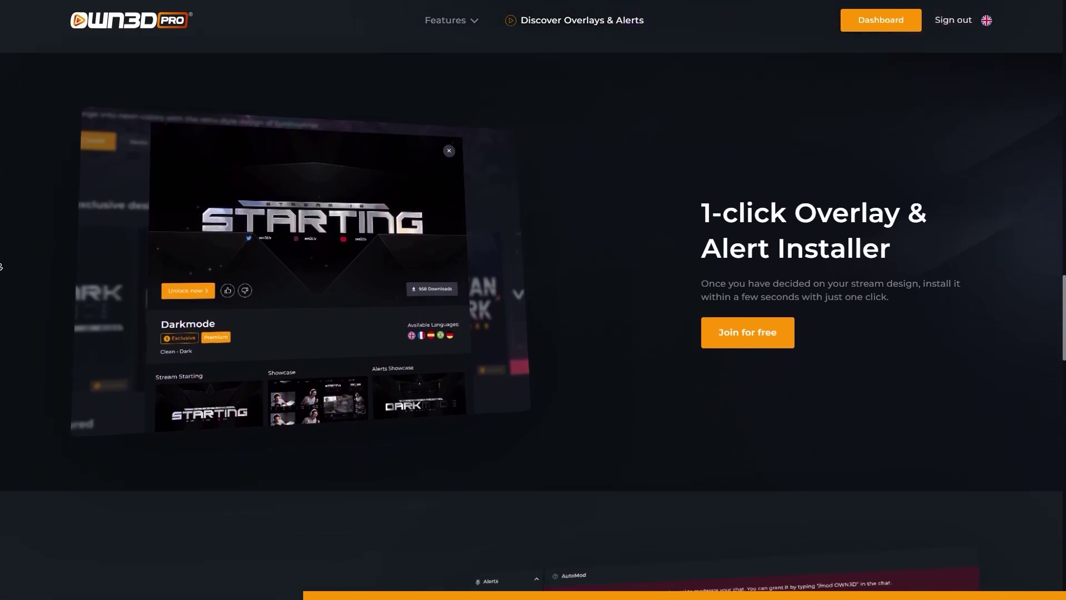
scroll(1, 267, down, 1)
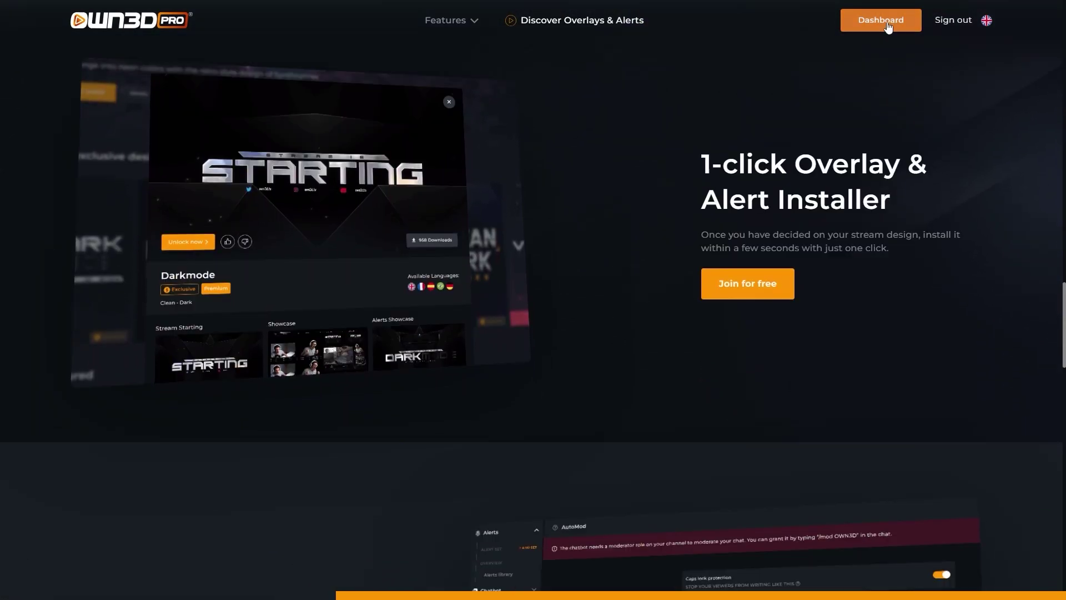
Step: Go from the OWN3D Pro dashboard to the alerts library and preview the free Chroma alert package
click(875, 29)
scroll(122, 224, down, 10)
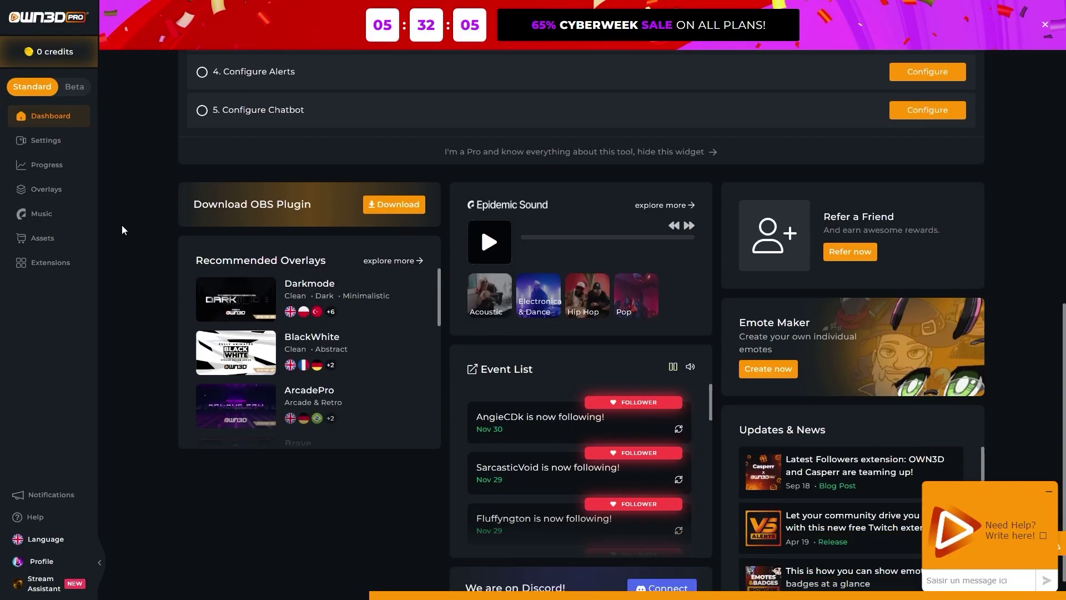
scroll(122, 225, up, 4)
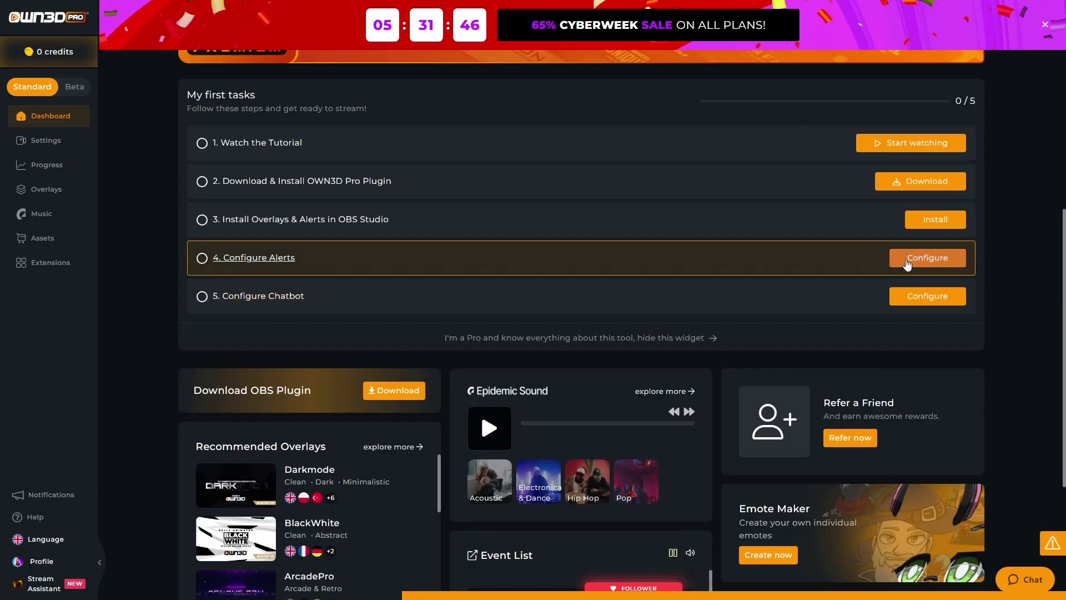
click(907, 264)
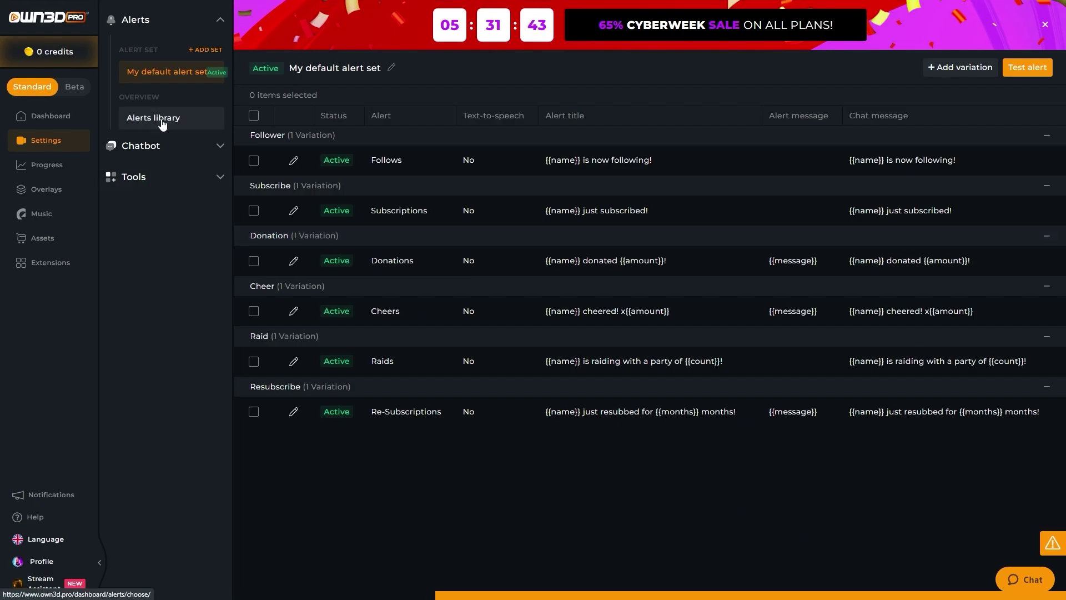
click(161, 123)
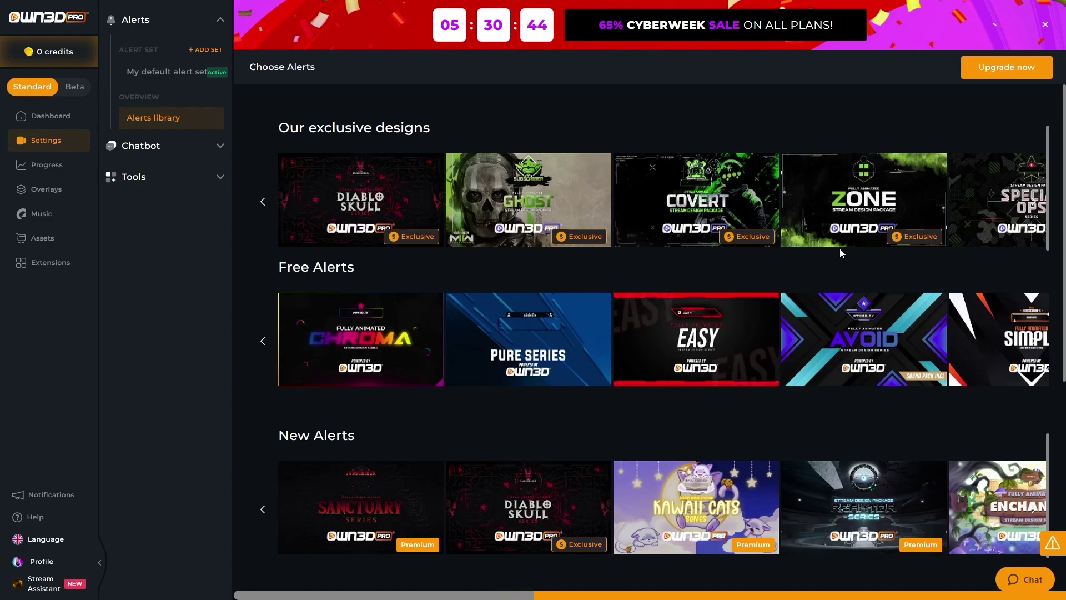
click(357, 356)
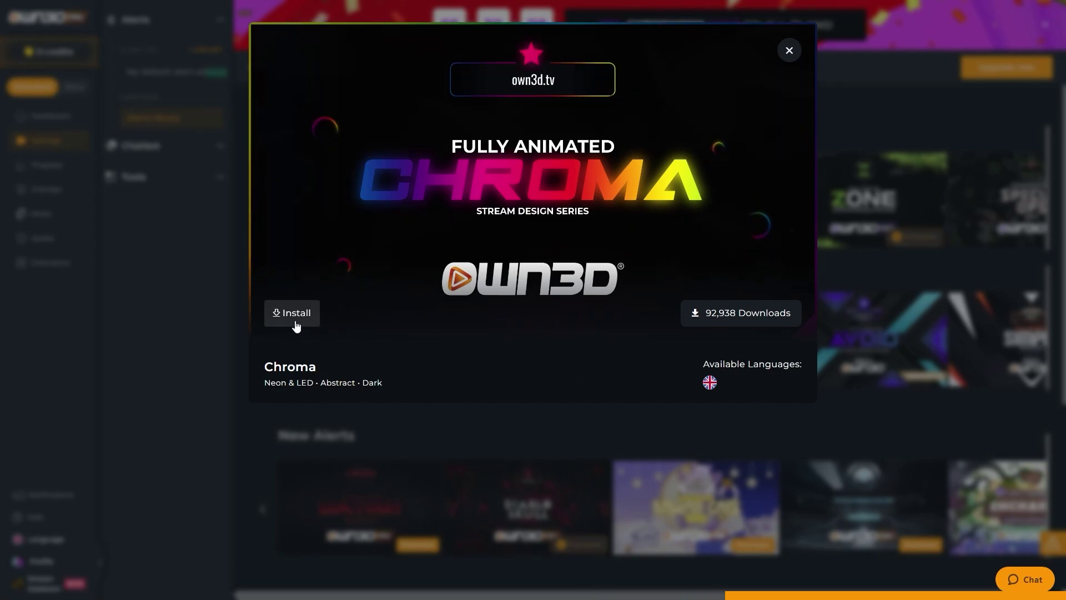
Step: Close the Chroma preview, view the Xmas overlay details, and browse the Twitch profile banner assets
click(124, 284)
scroll(240, 249, down, 5)
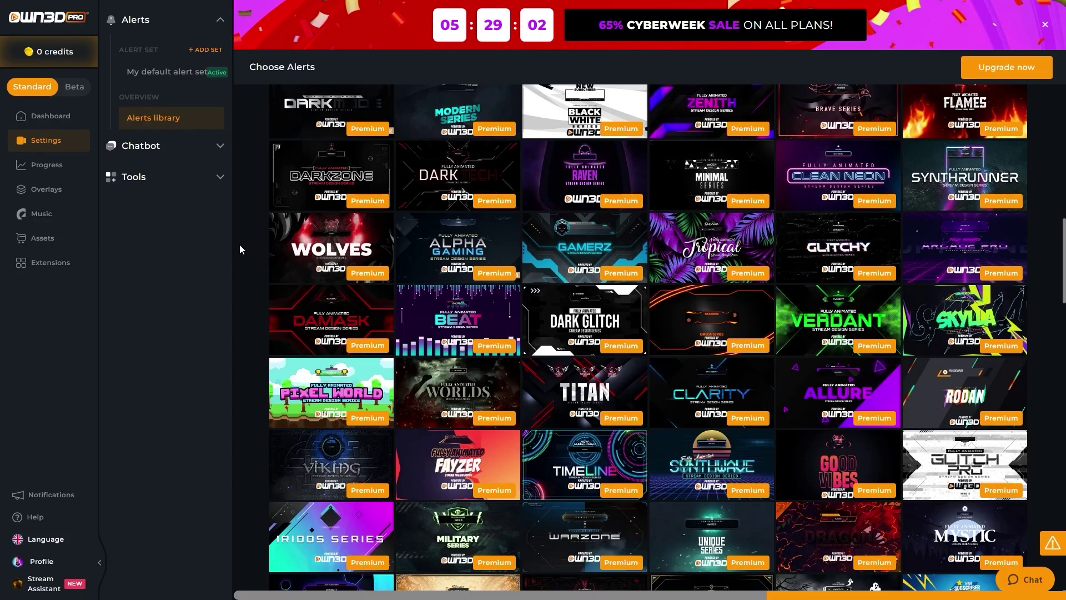
click(47, 195)
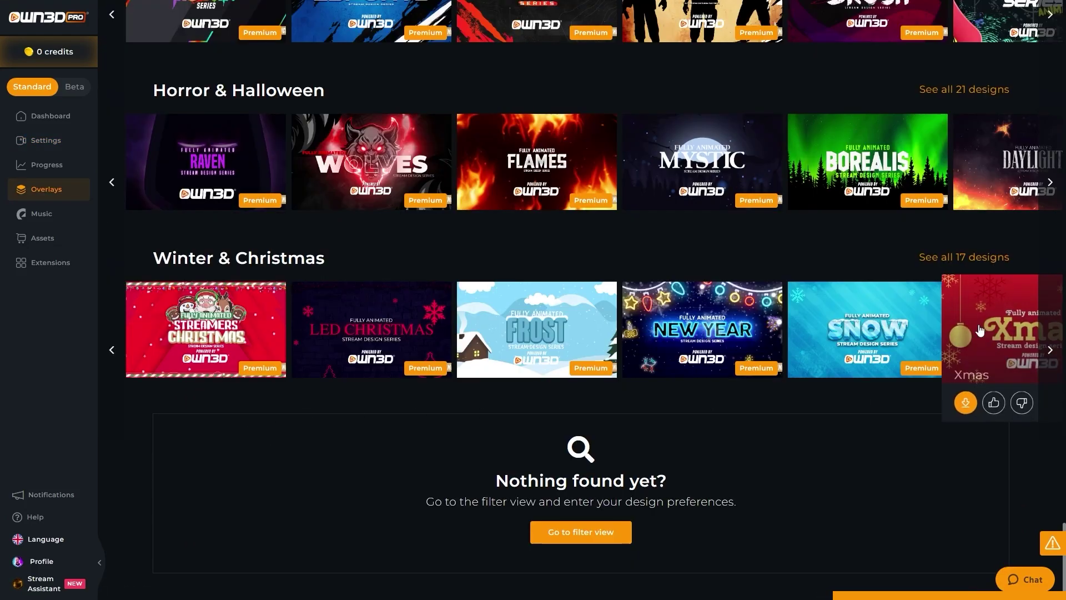
click(981, 329)
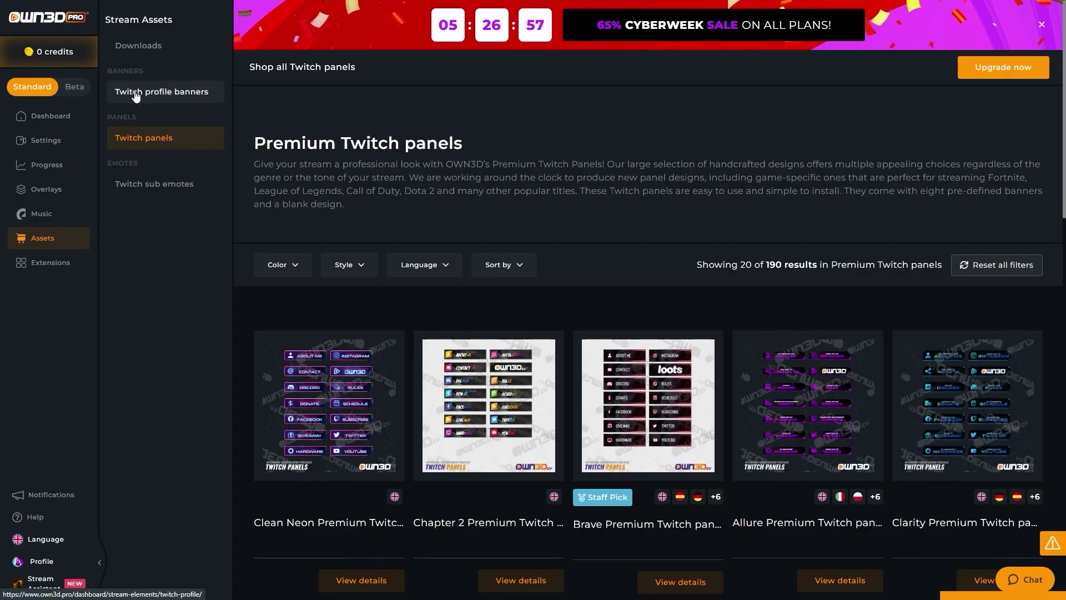
click(136, 95)
scroll(241, 214, down, 6)
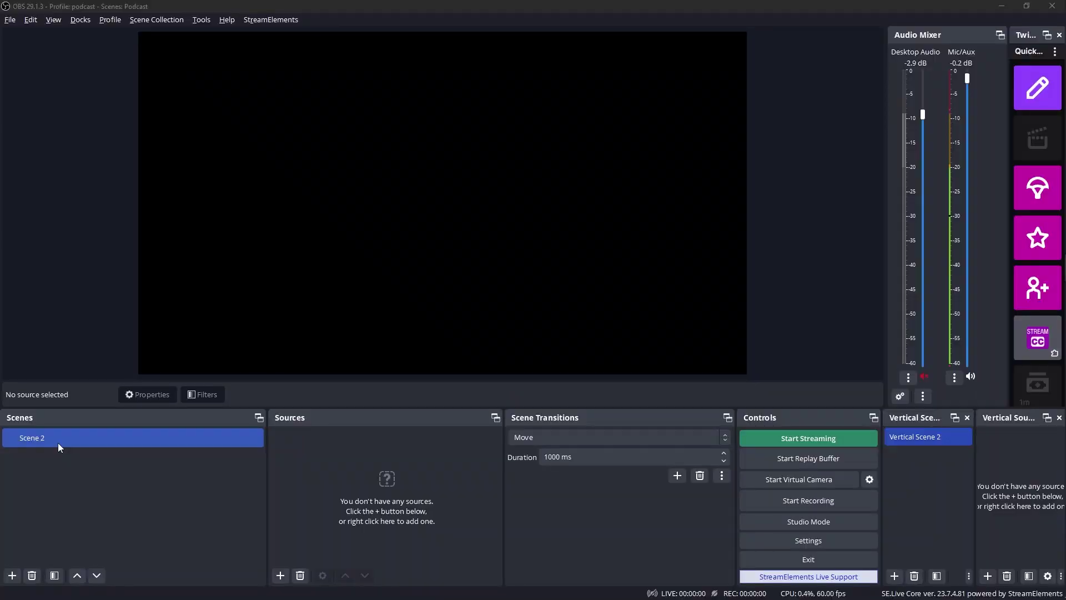
Step: Rename Scene 2 to 'CAM me' and add a new scene for CAM guest
double_click(57, 442)
text(CAM me)
key(Return)
click(12, 576)
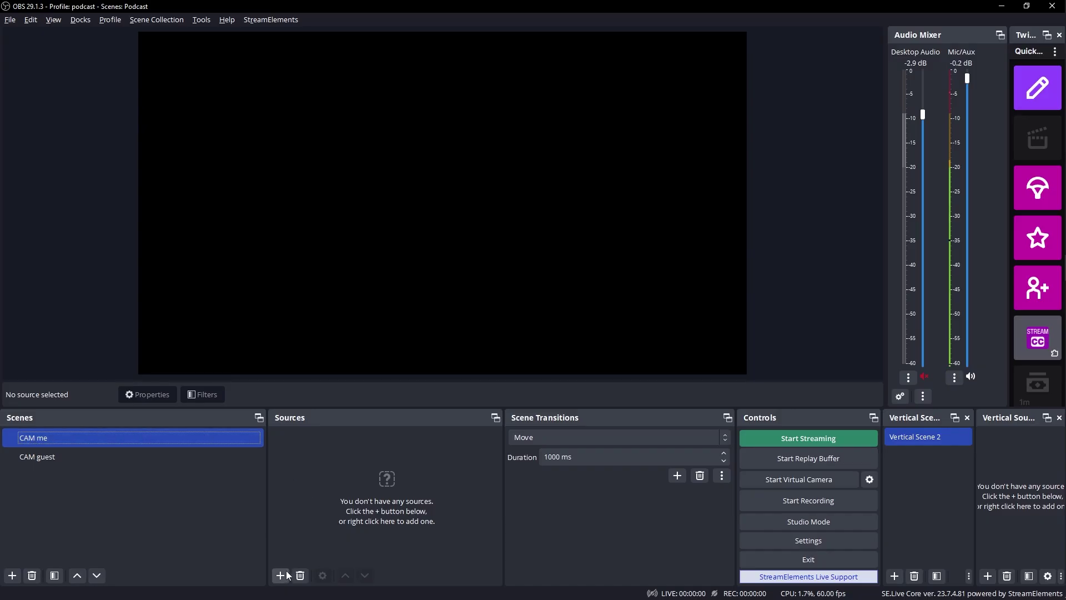
Step: Add a Window Capture source named 'Me camera' capturing the Discord window
click(280, 577)
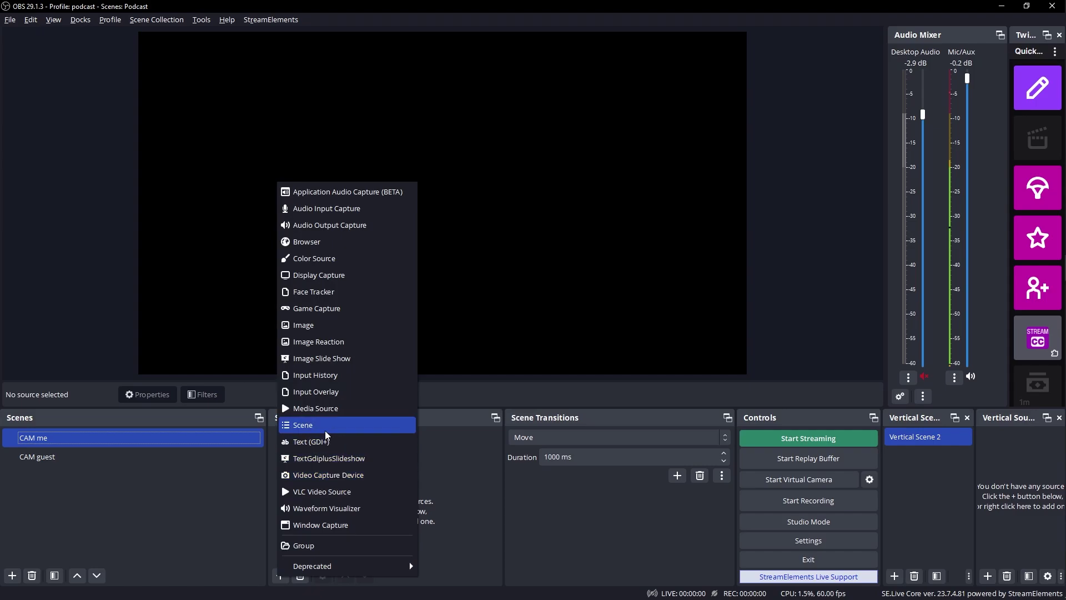
click(333, 525)
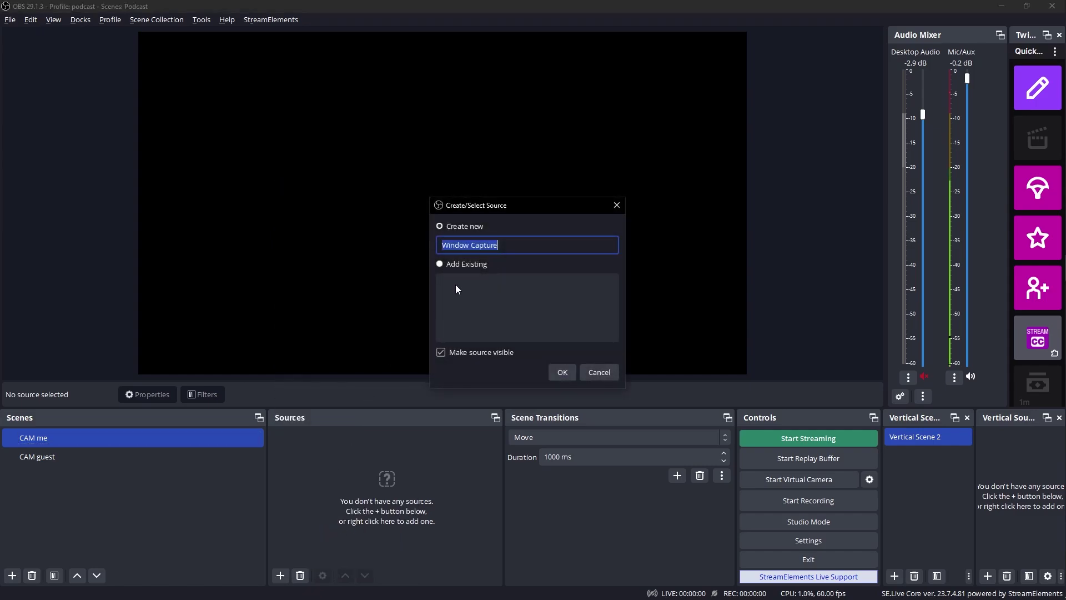
click(565, 375)
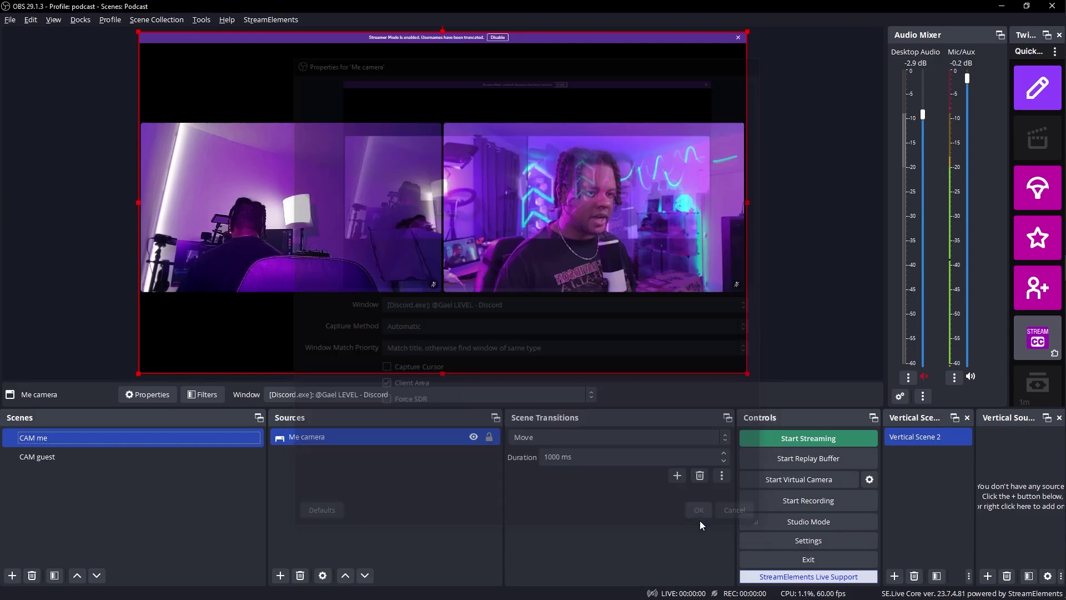
click(703, 518)
Step: Crop Me camera's left side and top down to the host video, then enlarge it to fill the canvas
drag(138, 202, 442, 203)
drag(586, 31, 501, 237)
drag(441, 204, 140, 374)
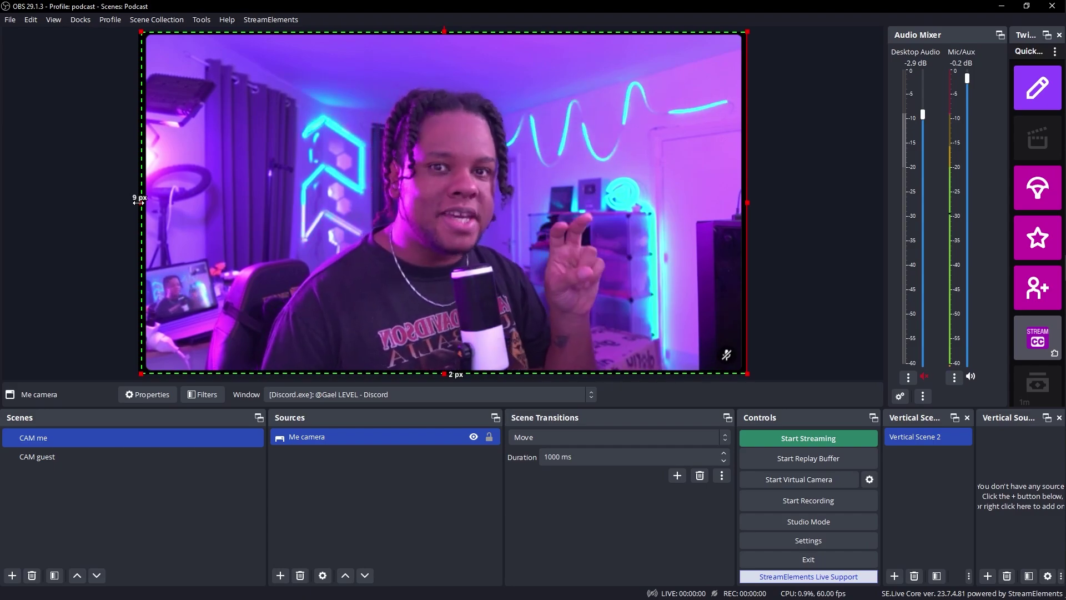
Step: Open the source types list without adding anything, then switch to the CAM guest scene
click(280, 575)
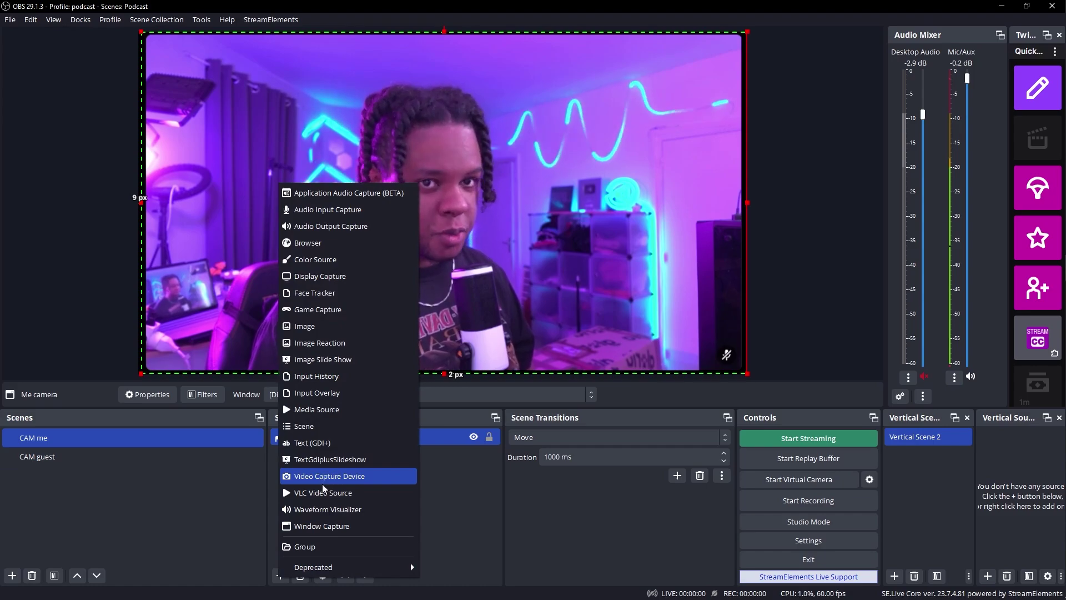
click(97, 197)
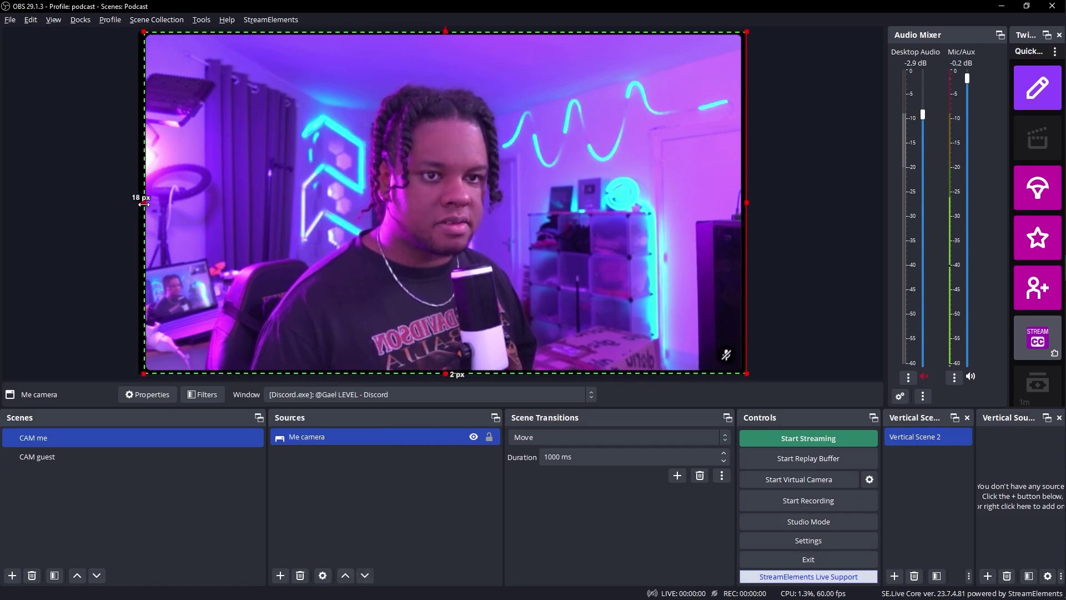
click(145, 458)
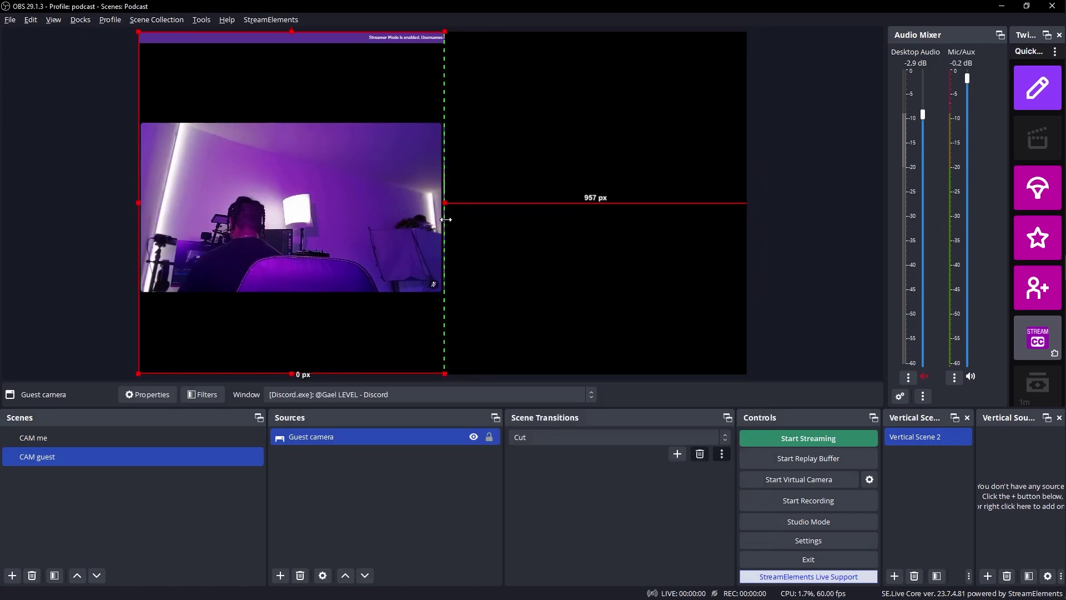
Step: Fit Guest camera to the full canvas and give it a Sharpen filter at 0.08 sharpness
drag(445, 219, 312, 129)
key(ctrl+f)
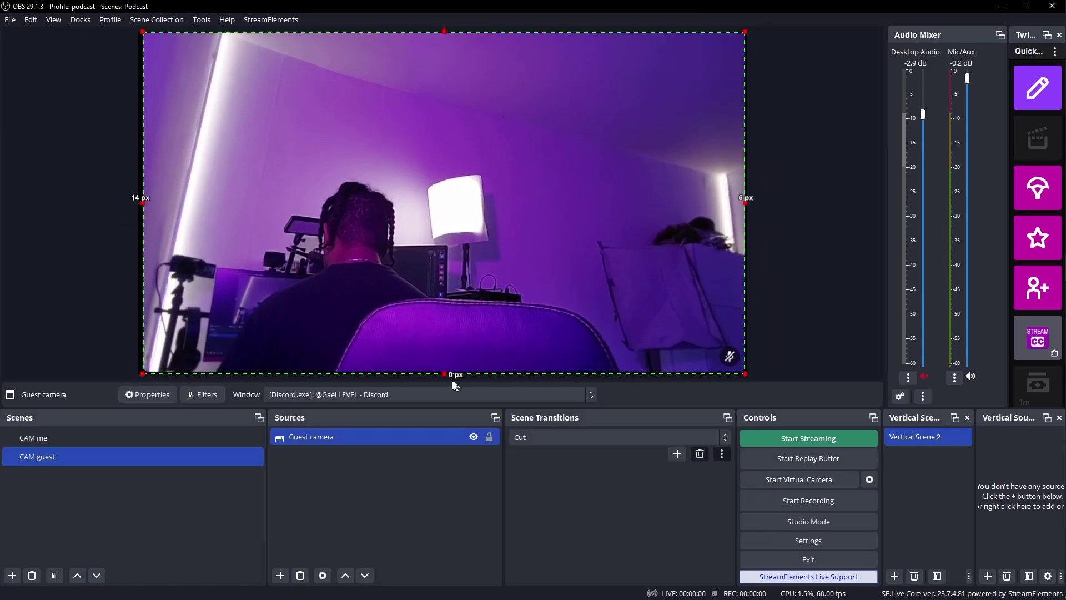
right_click(329, 443)
click(361, 411)
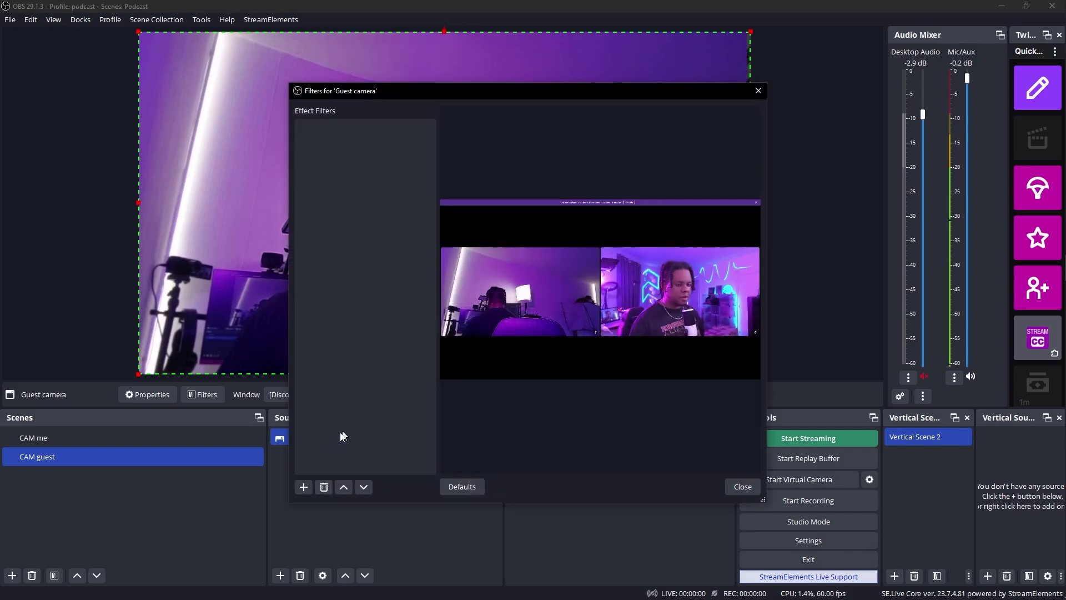
click(303, 488)
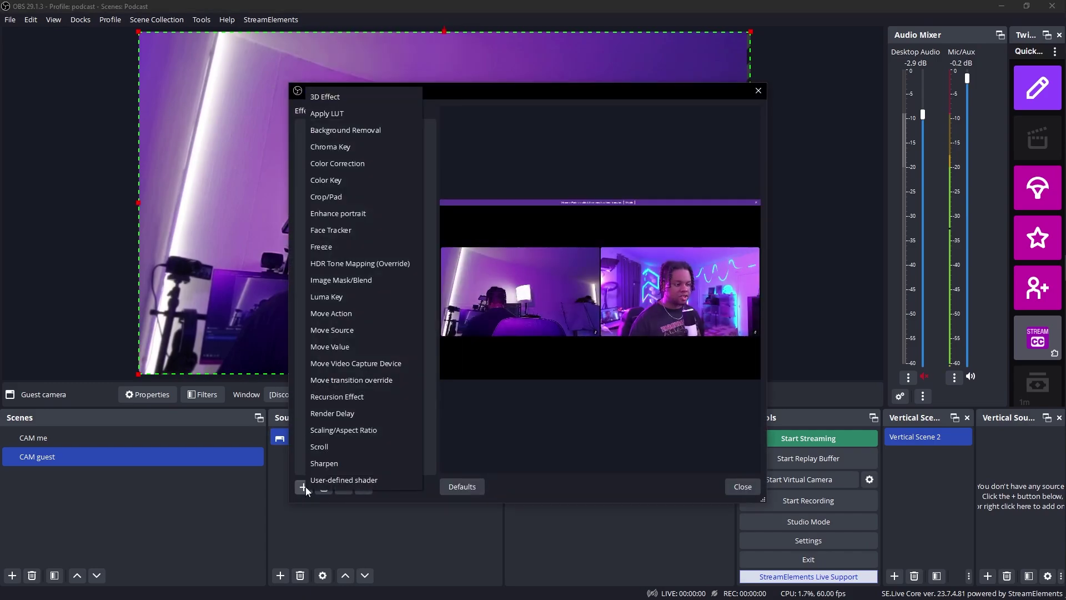
click(336, 464)
click(499, 311)
drag(639, 325, 644, 326)
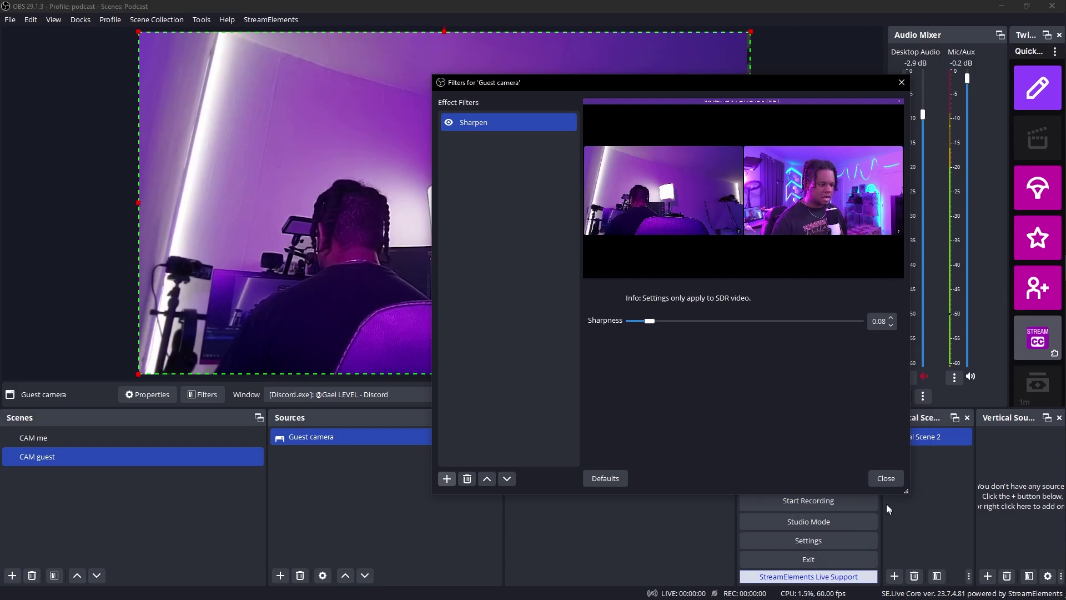
click(884, 479)
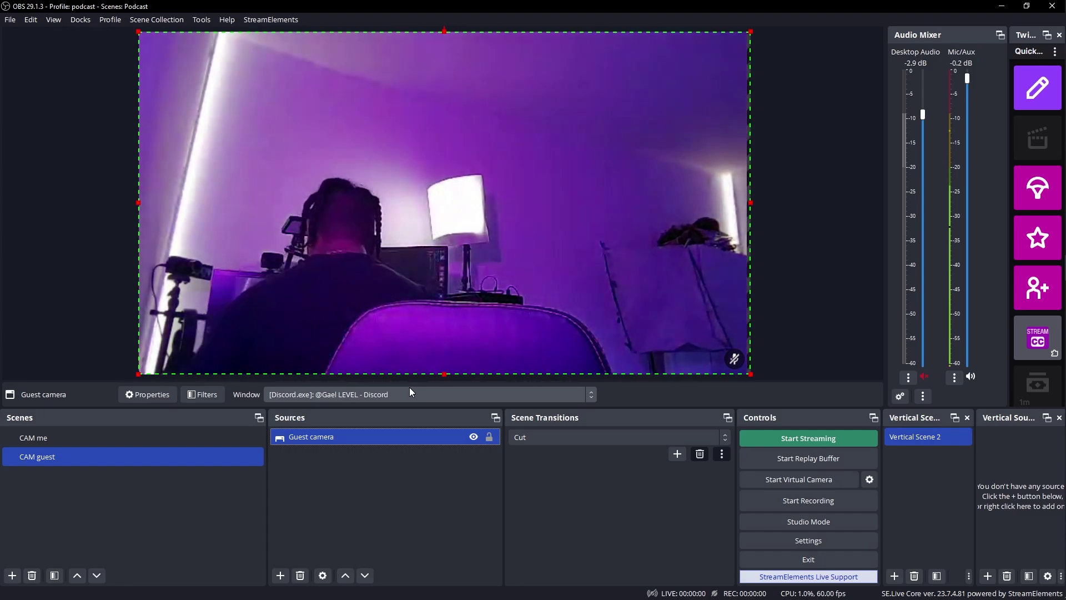
Step: Add a scene named 'Me + Guest' and move it to the top of the scene list
click(127, 438)
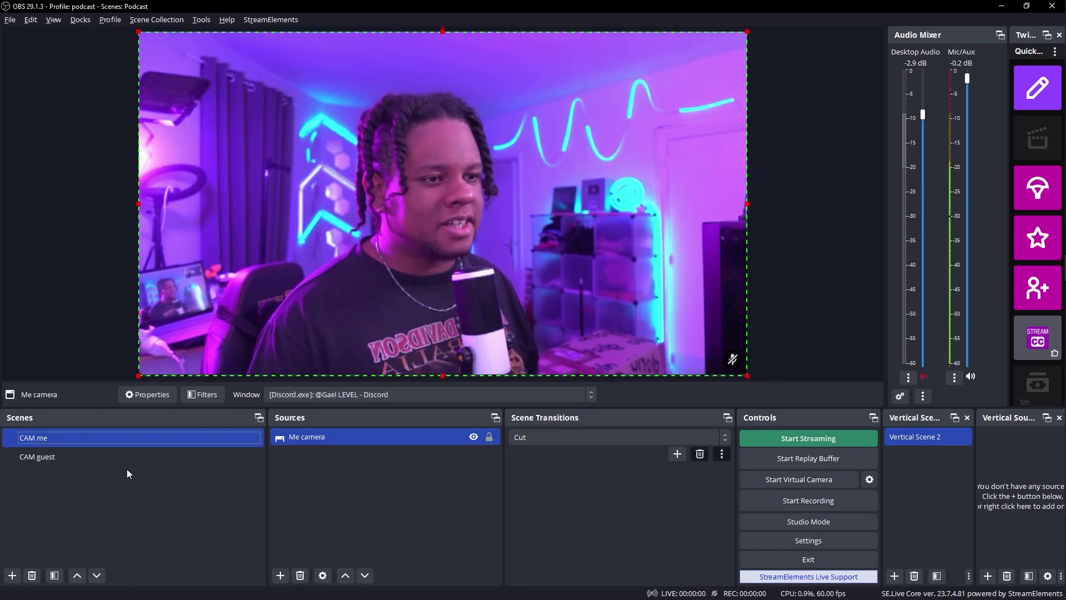
click(13, 575)
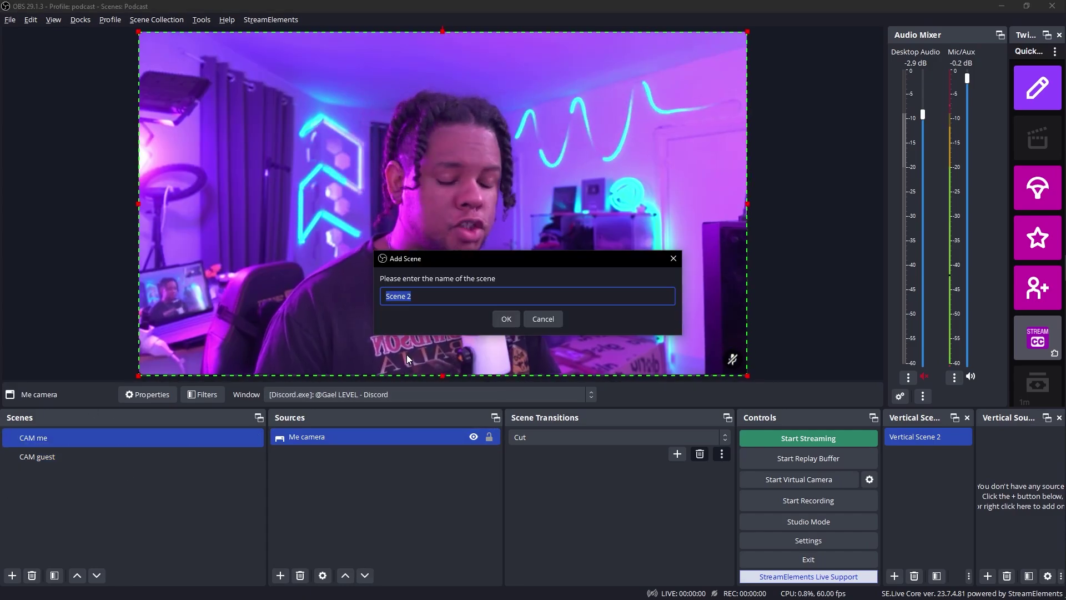
text(Me + G)
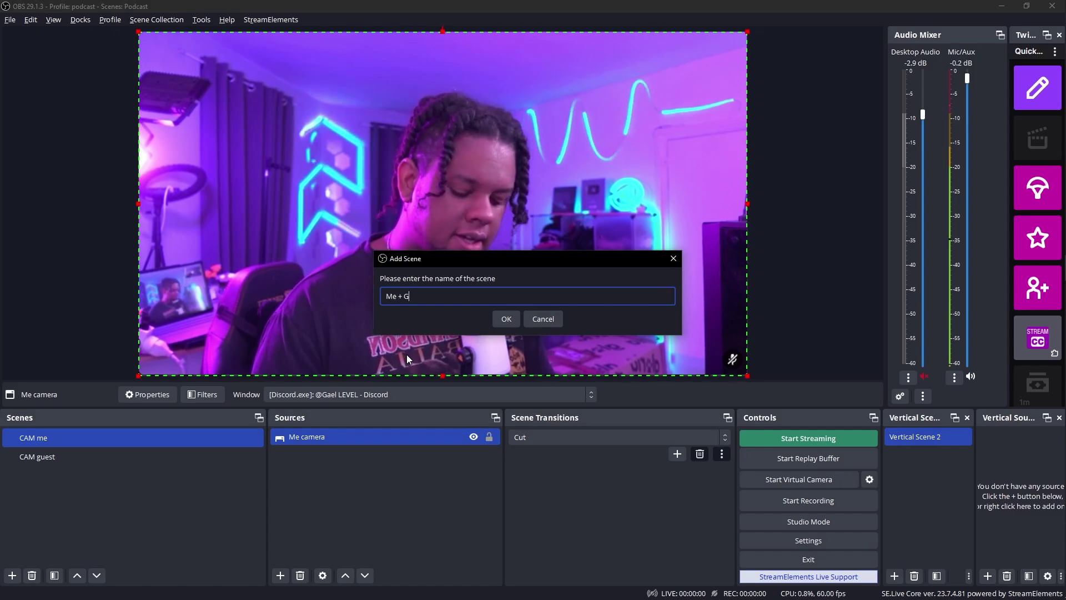
text(uest)
key(Return)
drag(45, 477, 45, 432)
Step: Add scenes 'Me alone' and 'Guest alone' as the second and third scenes in the list
click(12, 576)
text(Me )
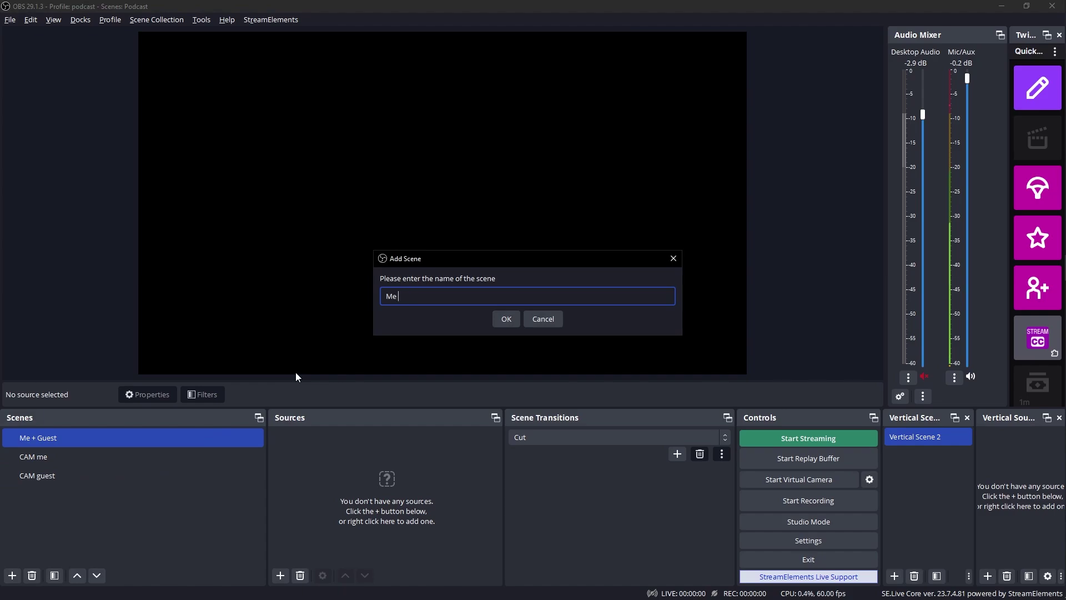
text(alone)
key(Return)
drag(45, 495, 58, 454)
click(13, 576)
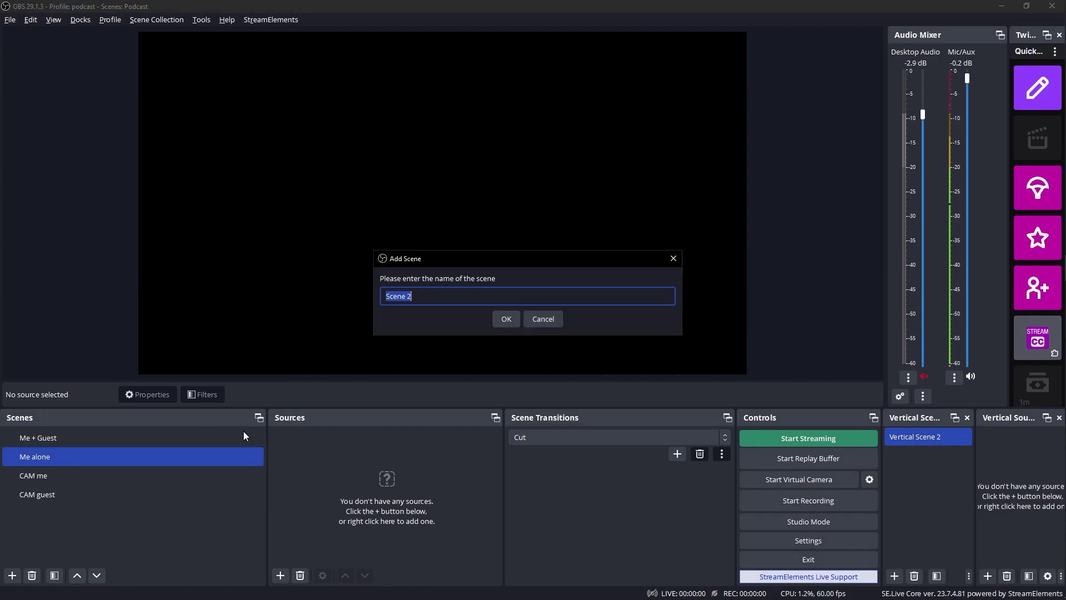
text(Guest alone)
key(Return)
drag(39, 513, 33, 473)
Step: Add the existing CAM me scene as a source in the Me + Guest scene
click(32, 438)
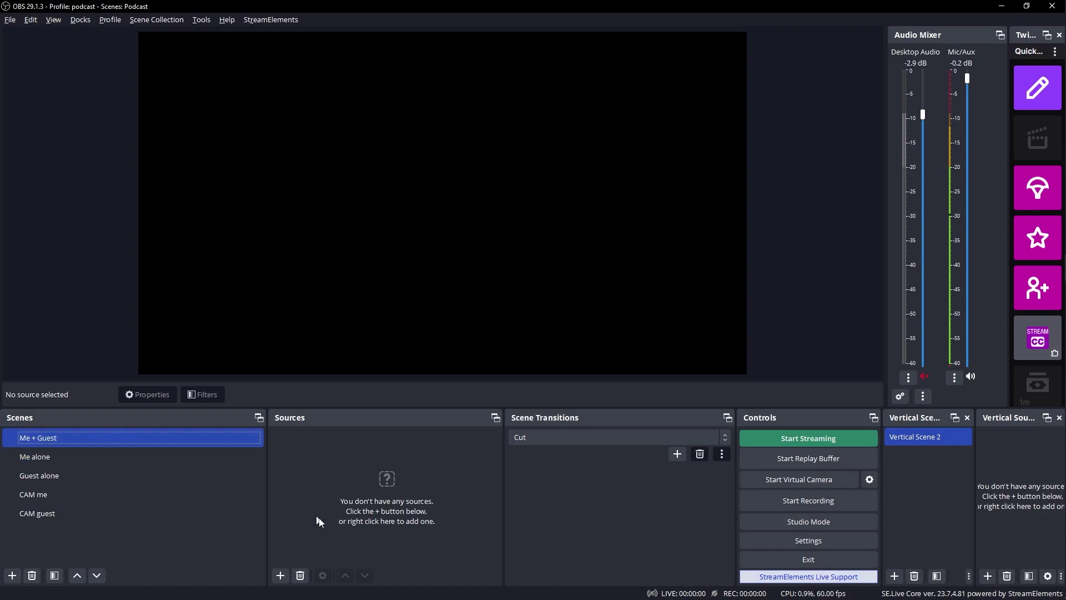
click(280, 576)
click(328, 423)
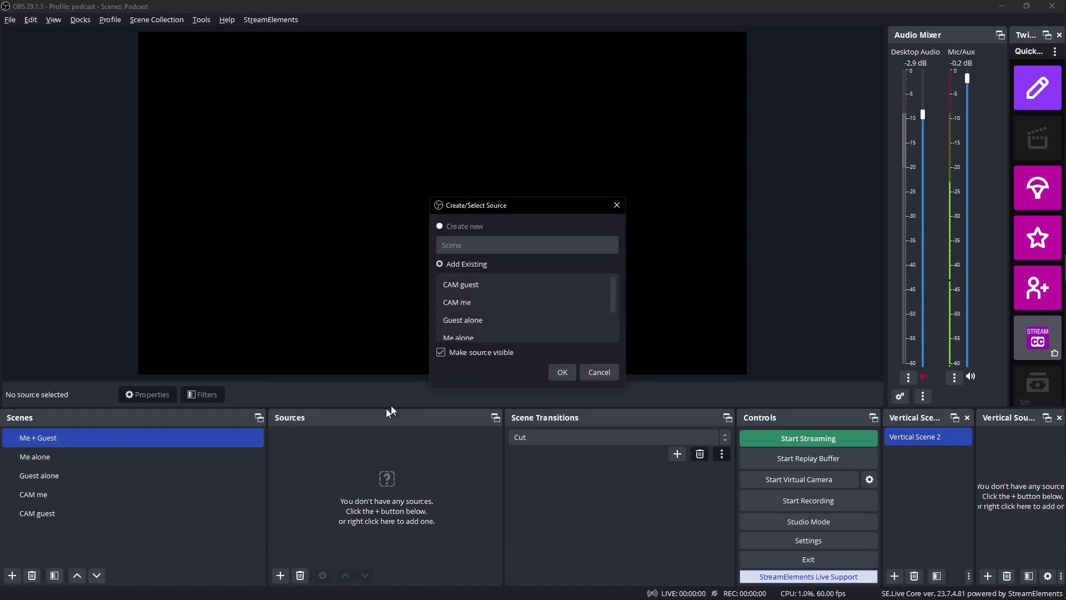
click(495, 302)
click(564, 374)
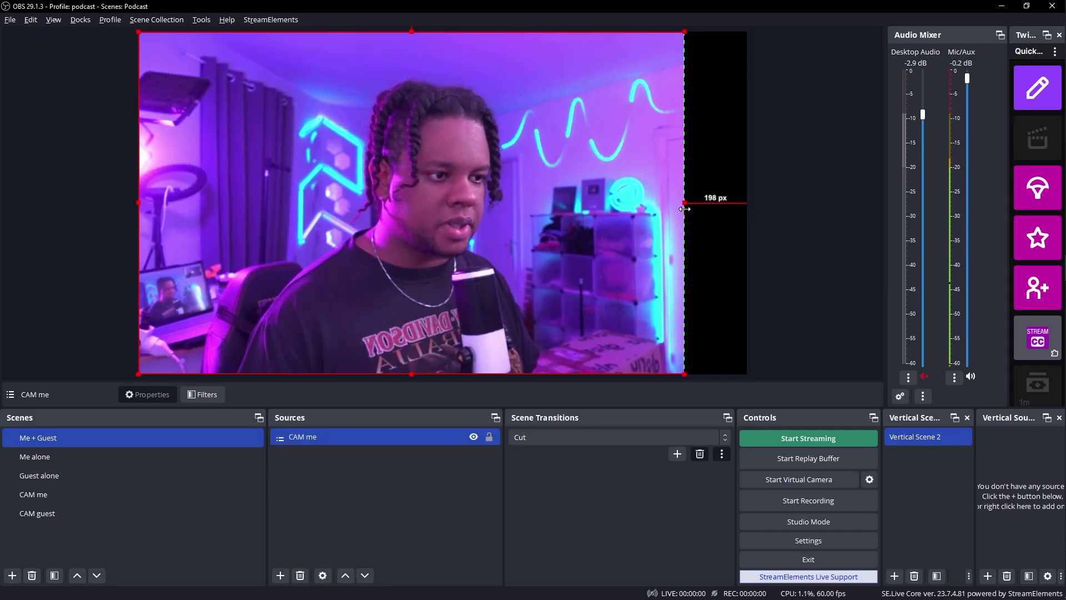
Step: Crop CAM me into a narrow left-side portrait and centre it vertically
drag(441, 221, 321, 218)
drag(17, 203, 147, 202)
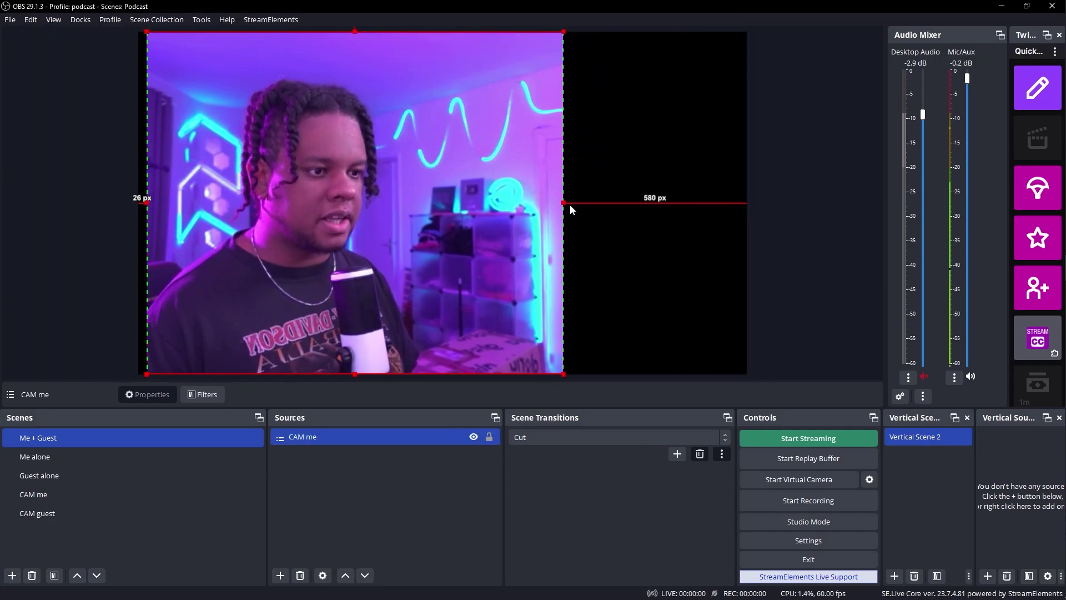
drag(569, 209, 428, 38)
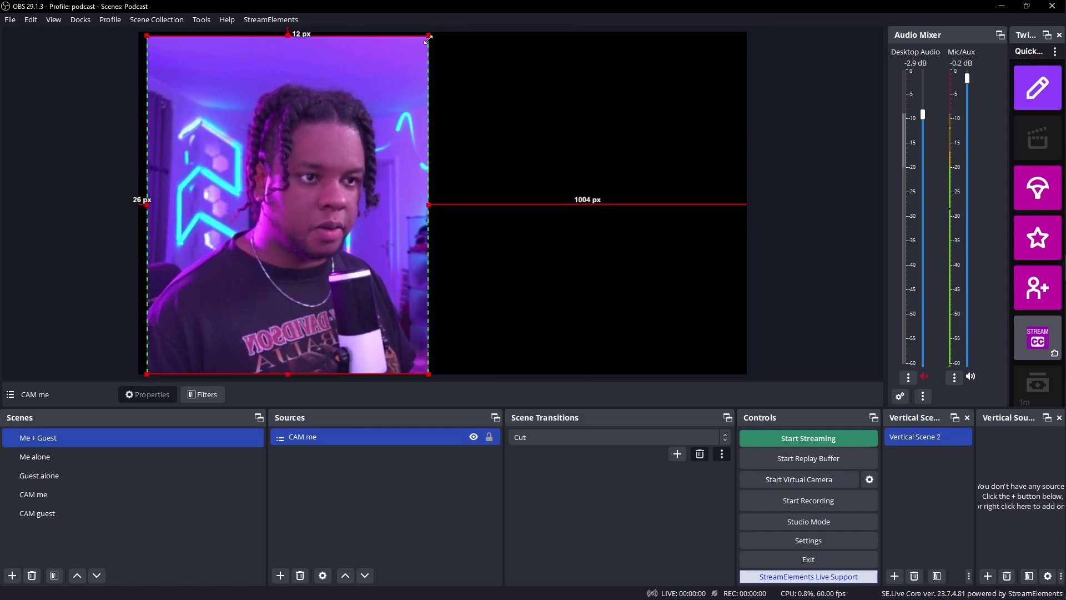
drag(288, 36, 289, 57)
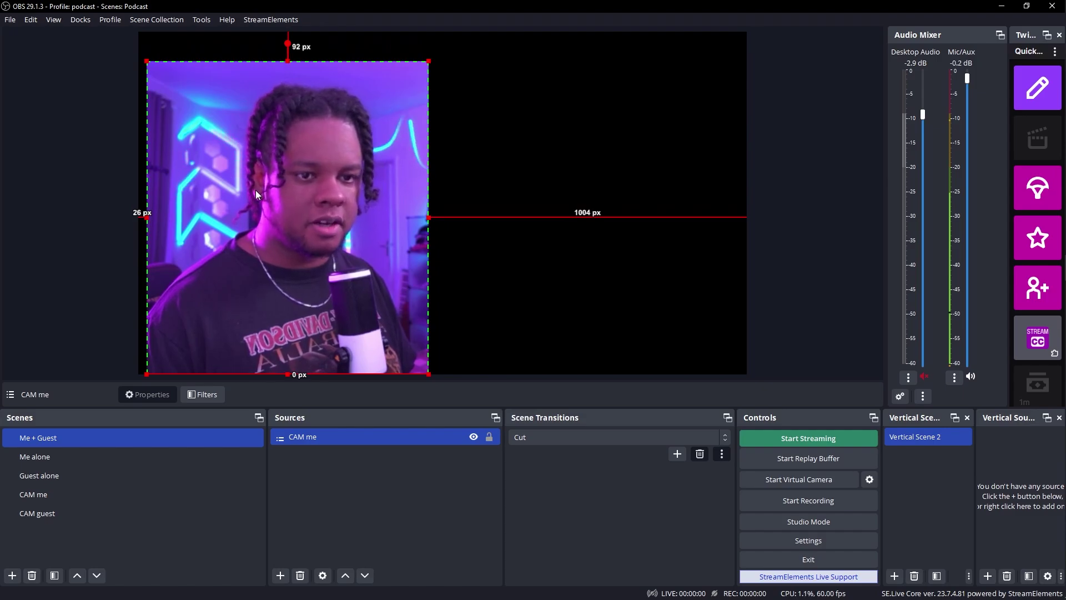
drag(256, 190, 256, 180)
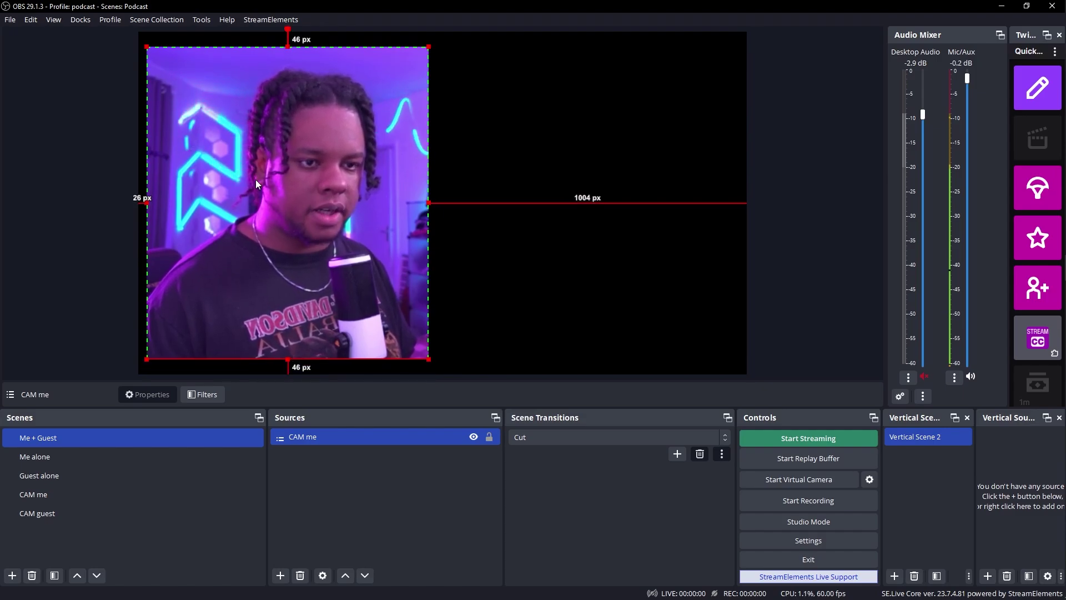
Step: Add the existing CAM guest scene and crop its left side to reveal CAM me
click(282, 576)
click(311, 427)
click(465, 288)
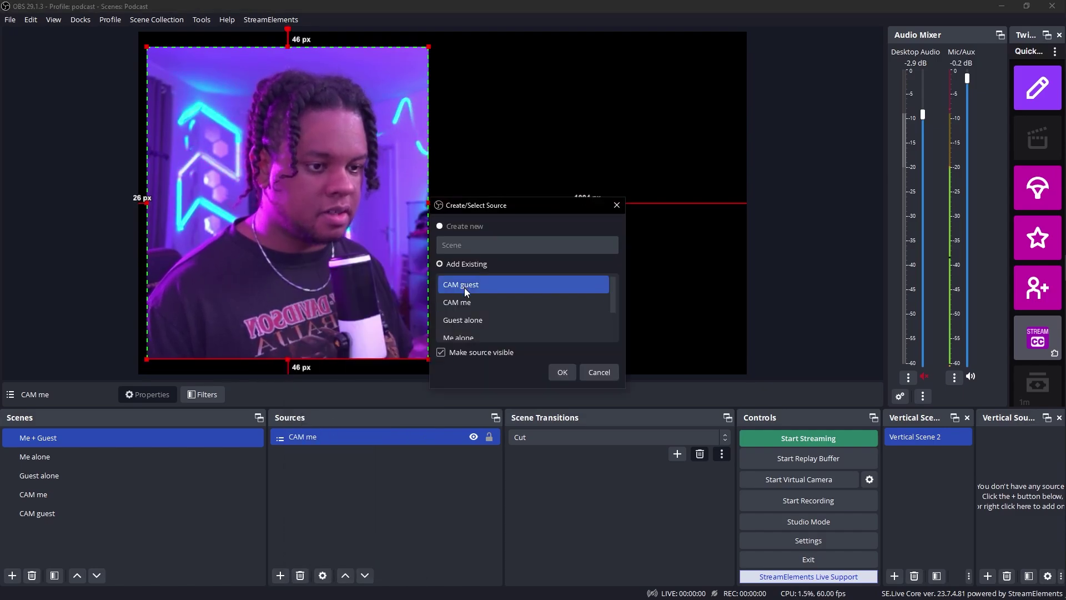
click(559, 374)
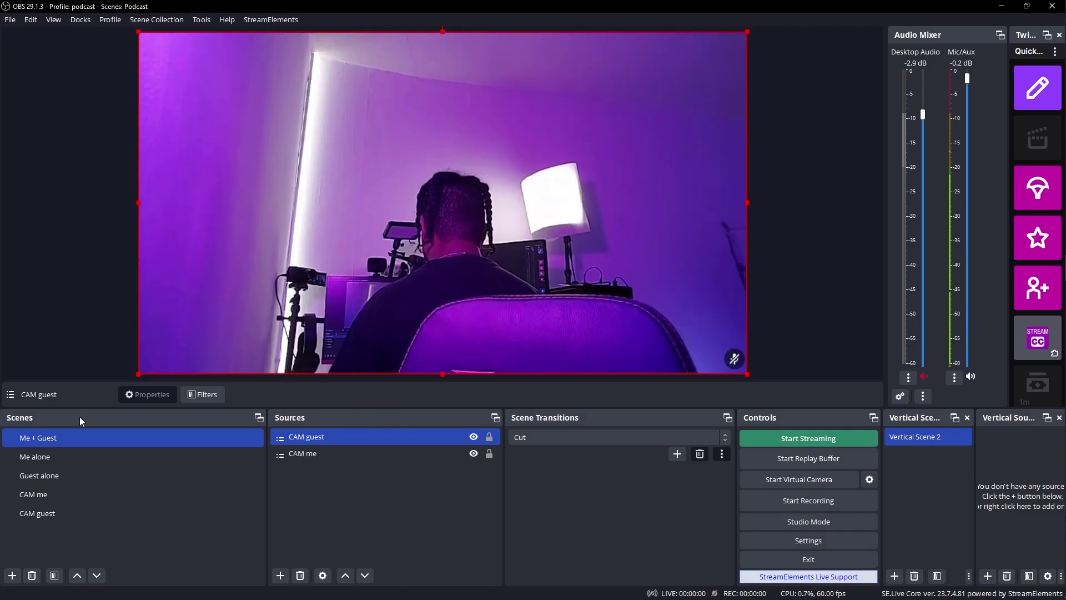
drag(138, 203, 242, 204)
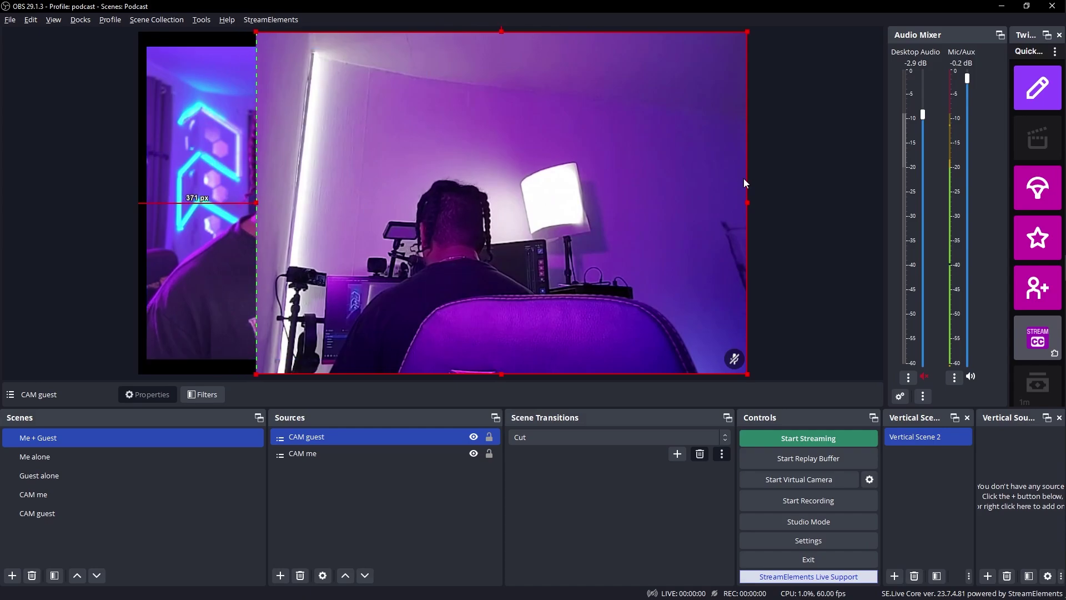
Step: Crop CAM guest's right edge, then add CAM me to Me alone centred on screen
drag(747, 202, 612, 202)
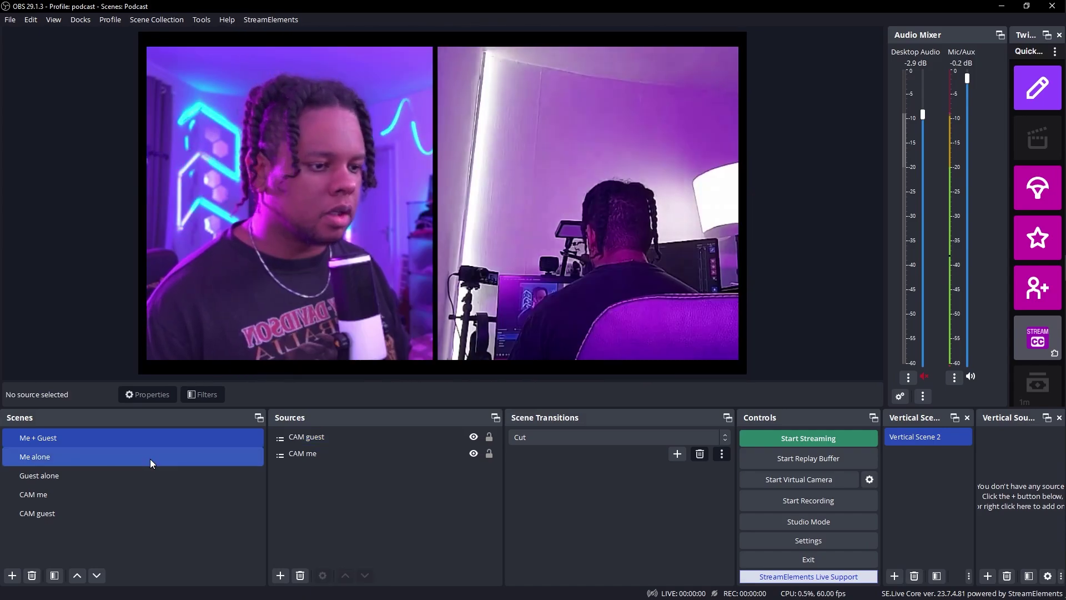
click(150, 459)
click(281, 575)
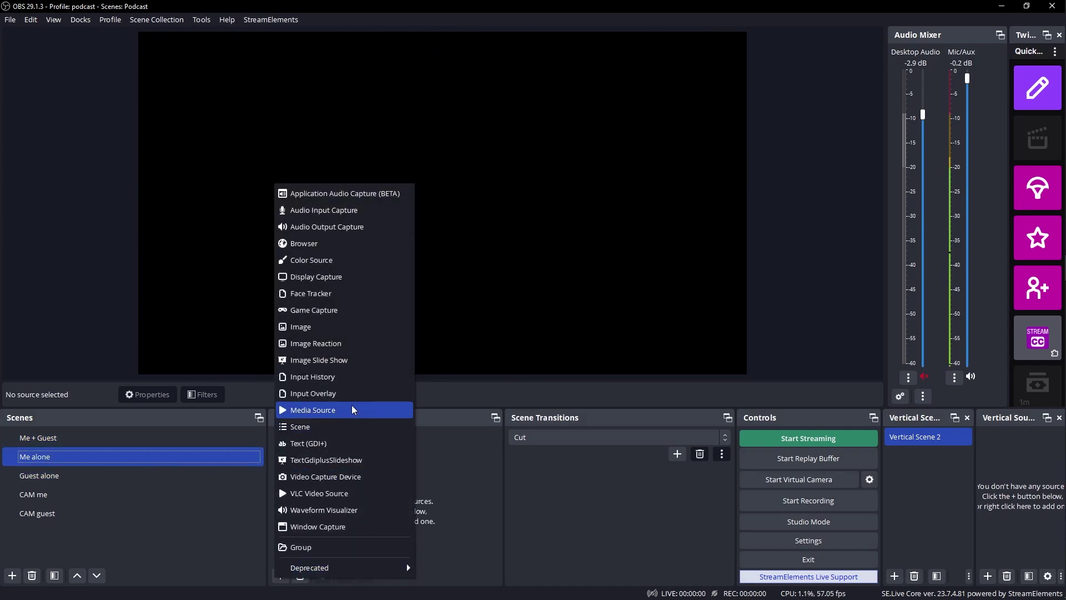
click(340, 427)
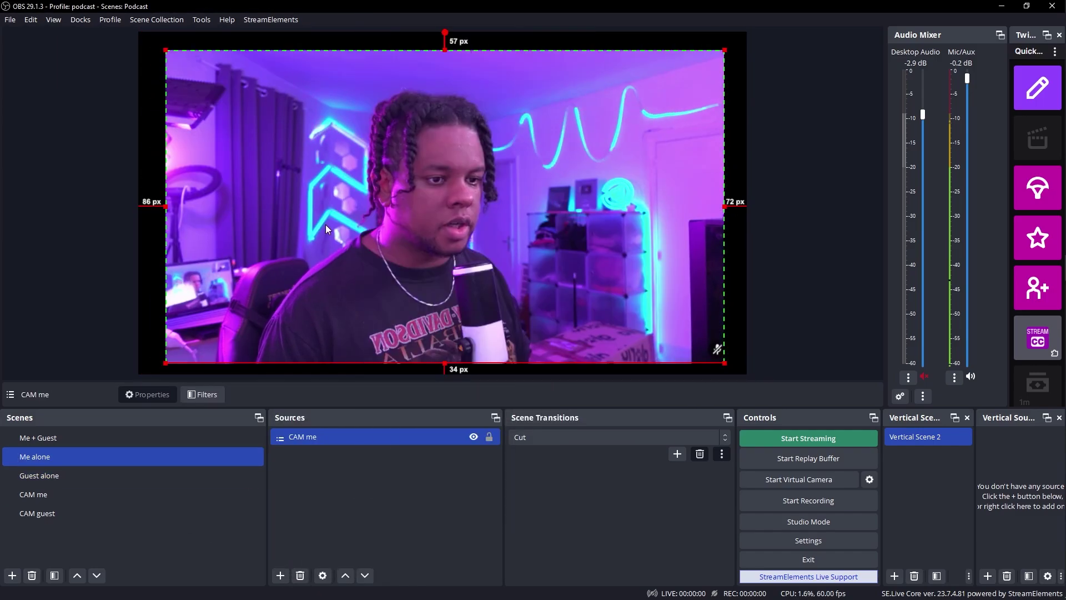
right_click(326, 224)
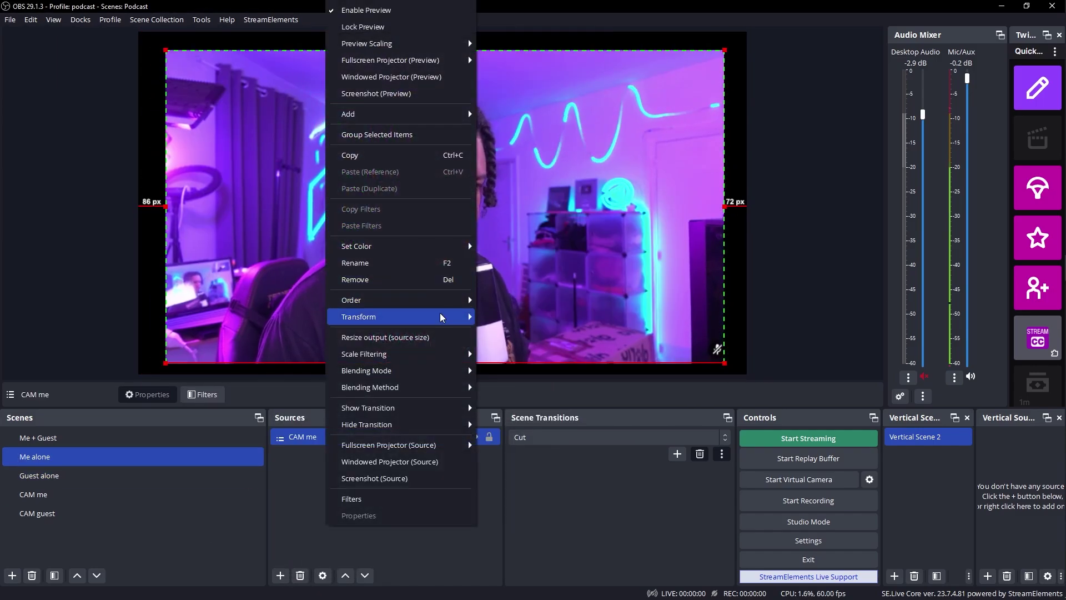
mouse_move(460, 322)
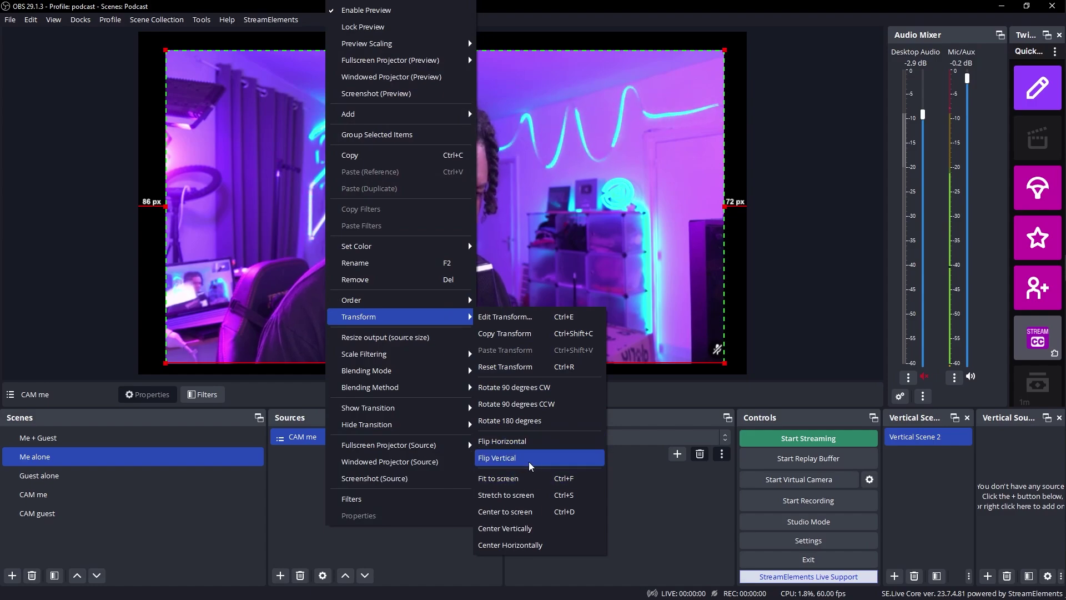
click(526, 511)
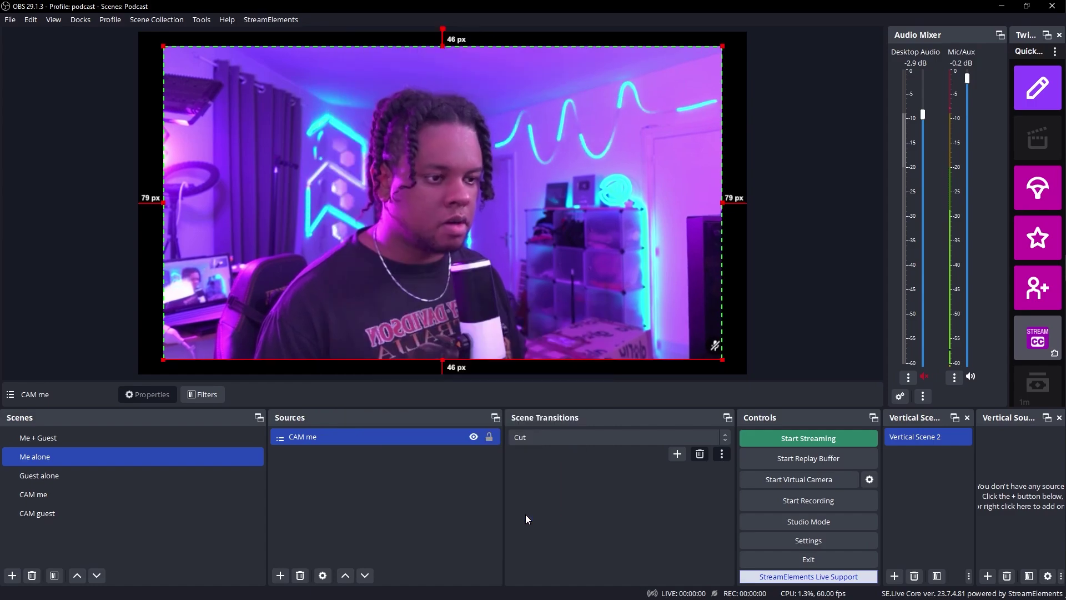
Step: Check the Me + Guest, Me alone and Guest alone scenes, ending on Me + Guest
click(63, 438)
click(67, 459)
click(71, 475)
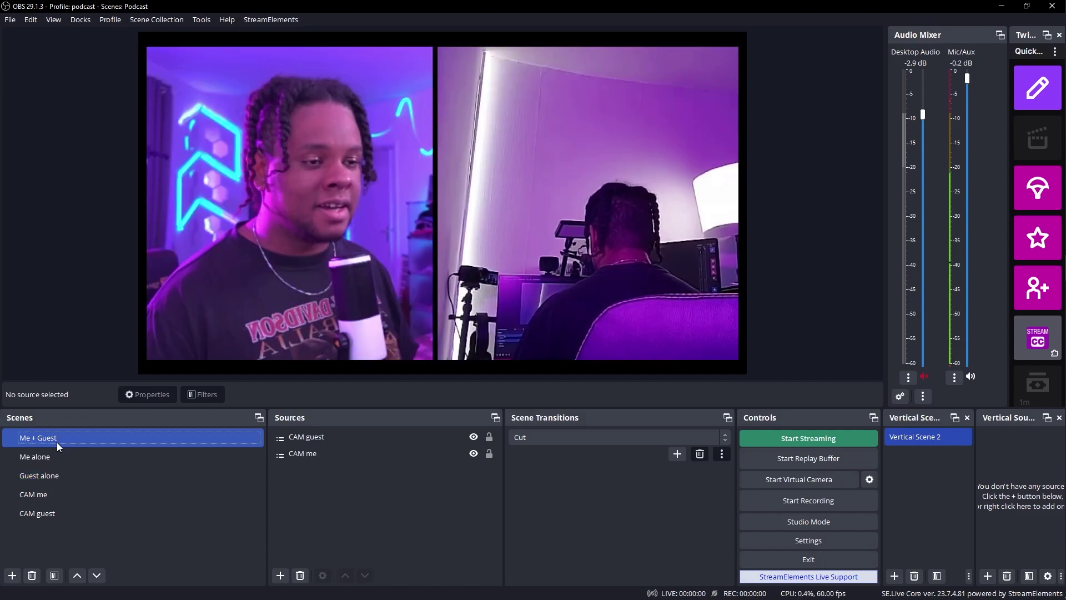
click(57, 442)
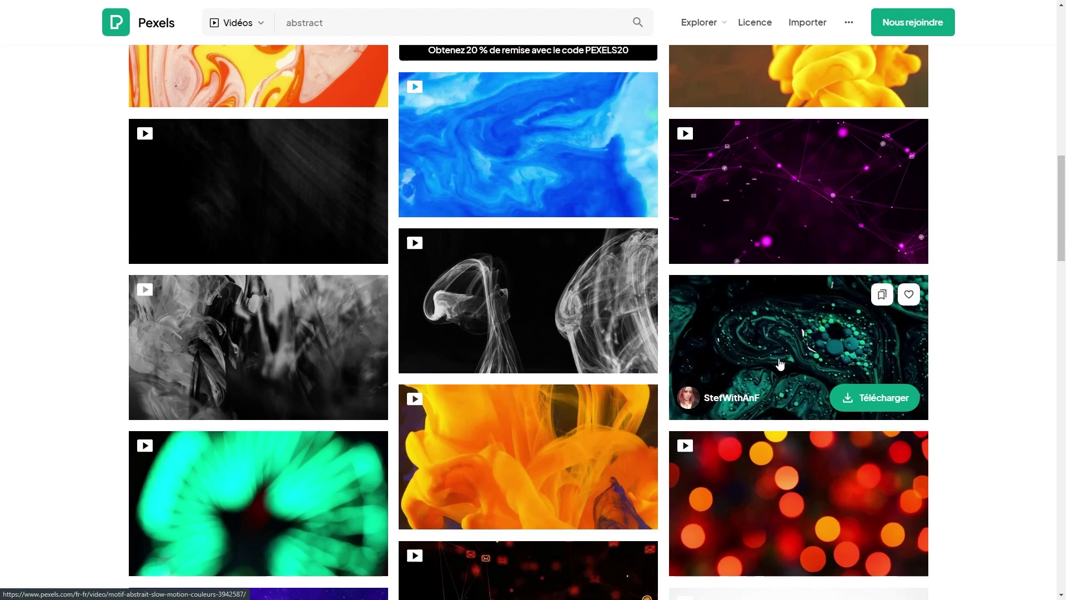
Step: Scroll the Pexels abstract results and download the dark orange-and-blue paint-drops video
scroll(781, 364, down, 10)
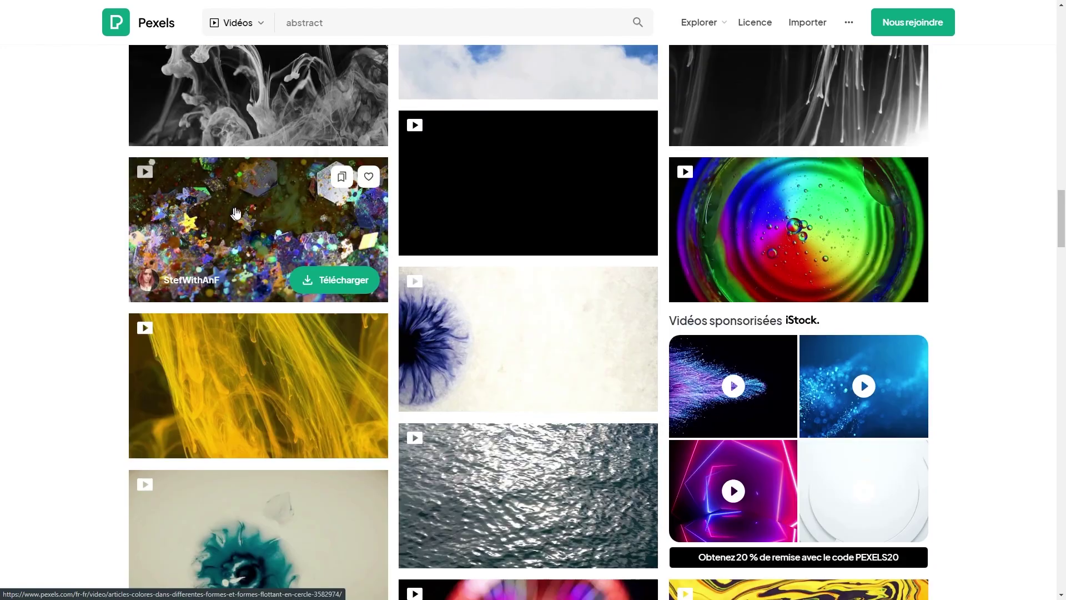
scroll(314, 256, down, 4)
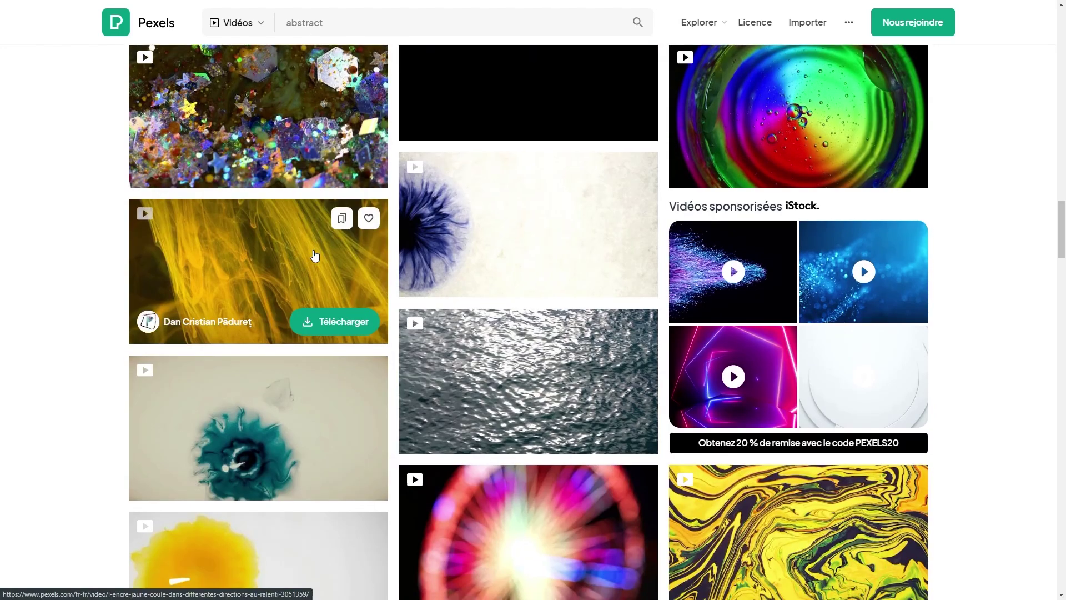
scroll(314, 256, down, 10)
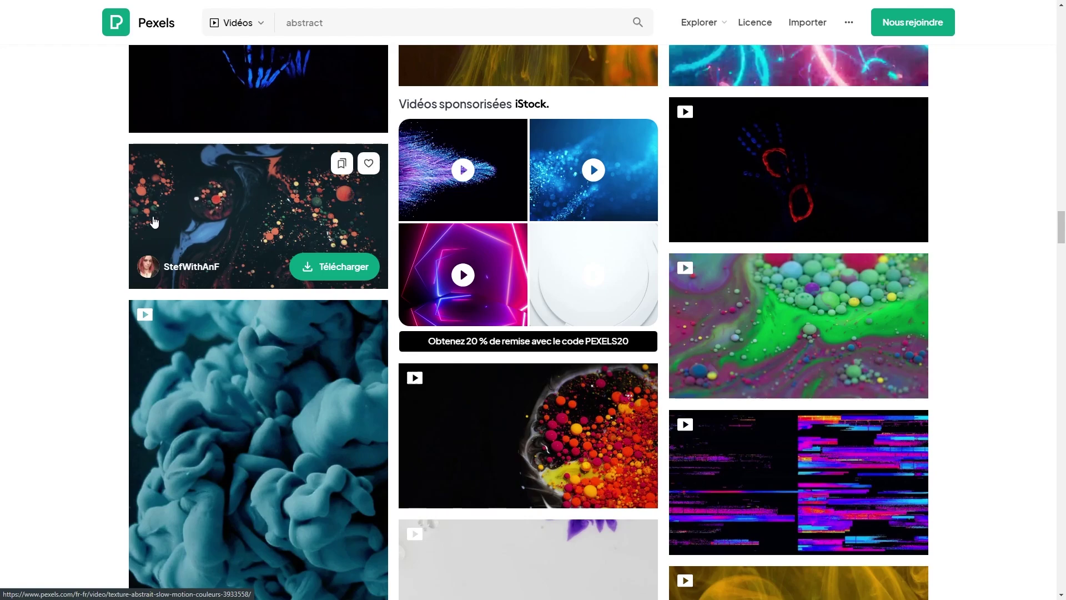
click(324, 269)
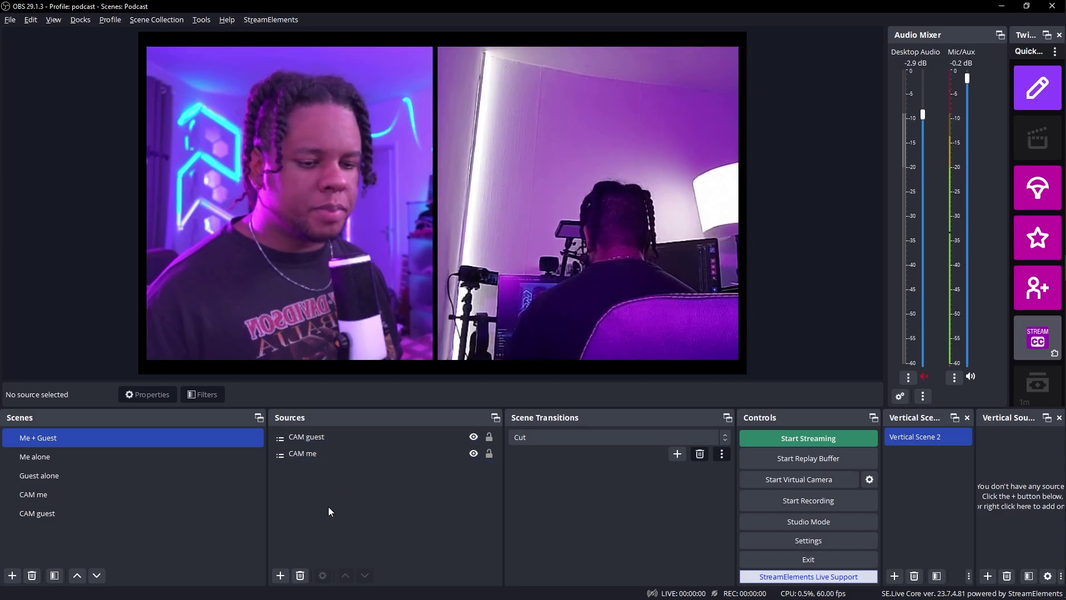
click(280, 576)
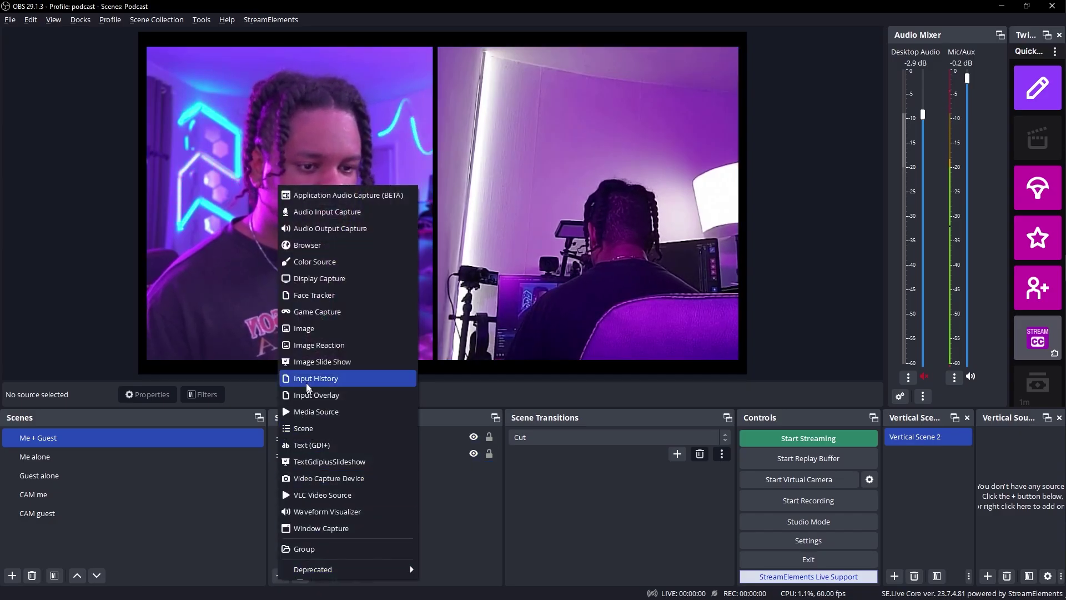
click(323, 389)
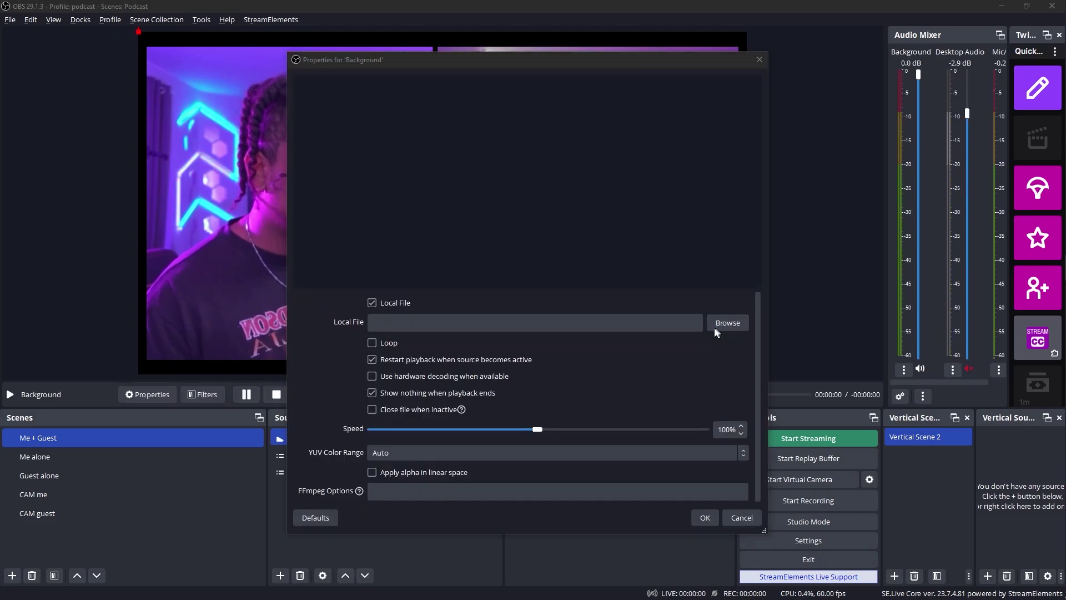
click(728, 323)
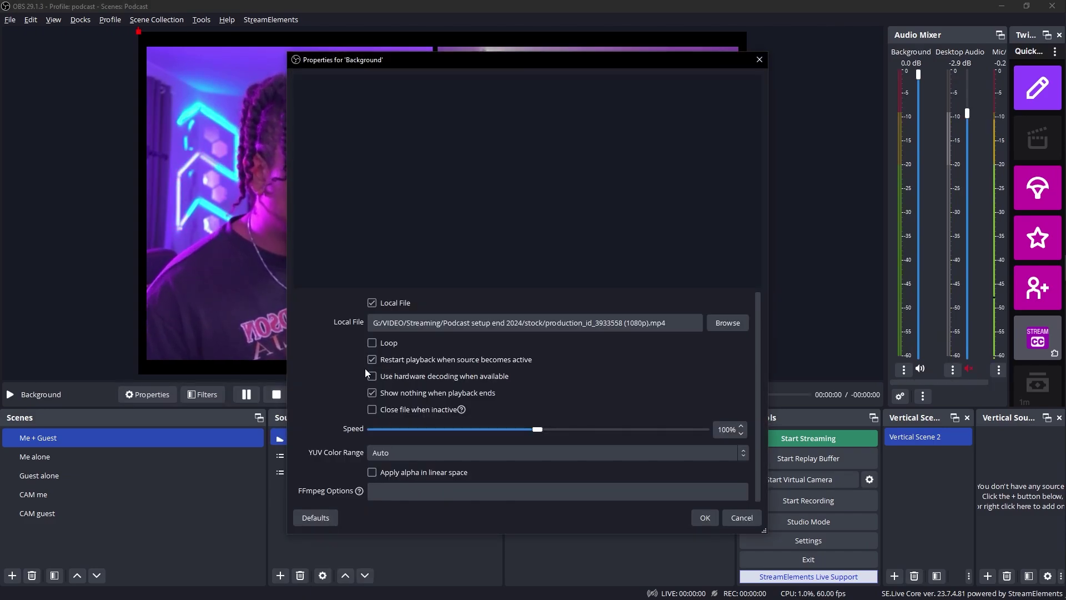
click(371, 342)
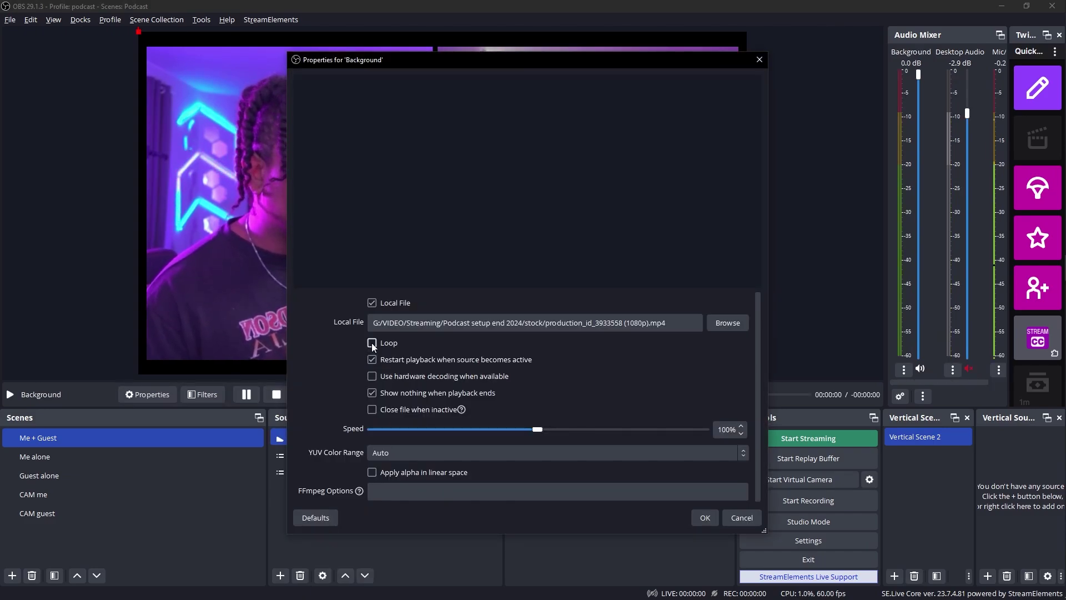
click(705, 517)
mouse_move(316, 436)
mouse_down()
mouse_move(306, 469)
mouse_move(315, 434)
mouse_up()
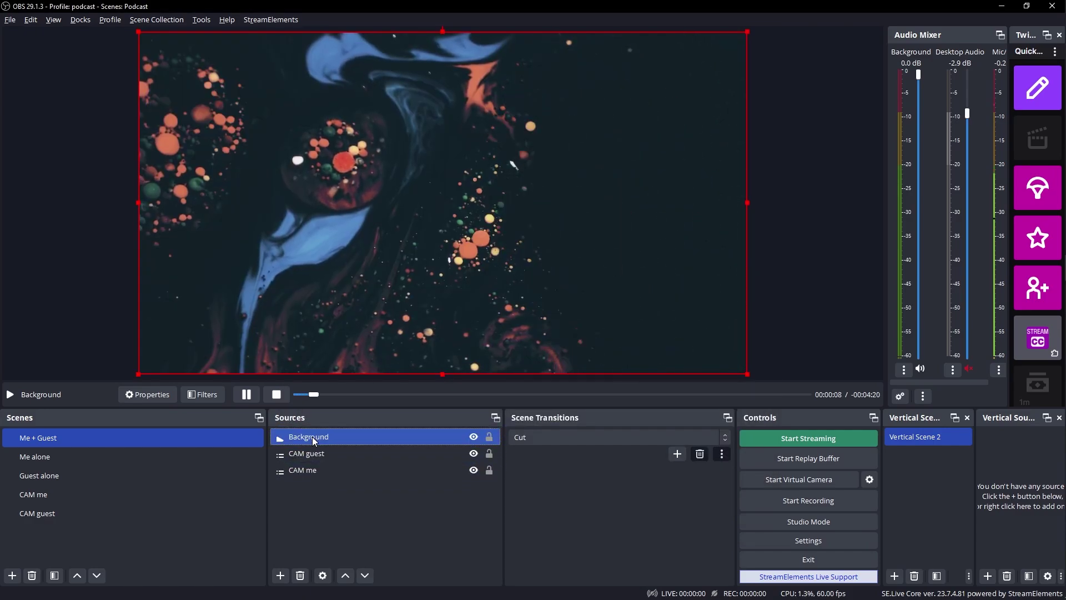
Step: Add a Color Correction filter to the Background source
right_click(313, 436)
click(335, 432)
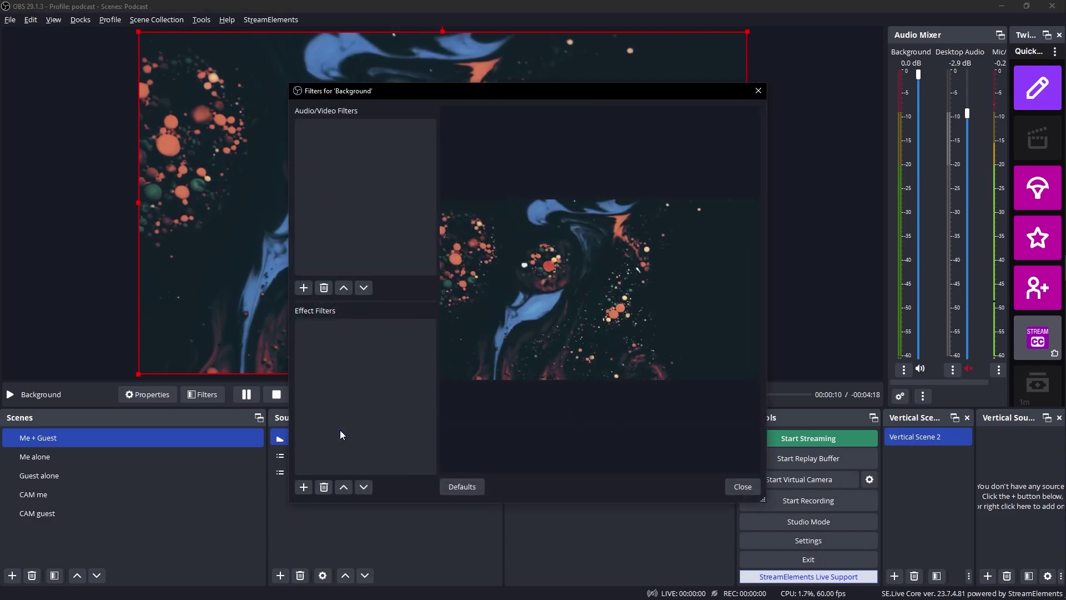
click(303, 487)
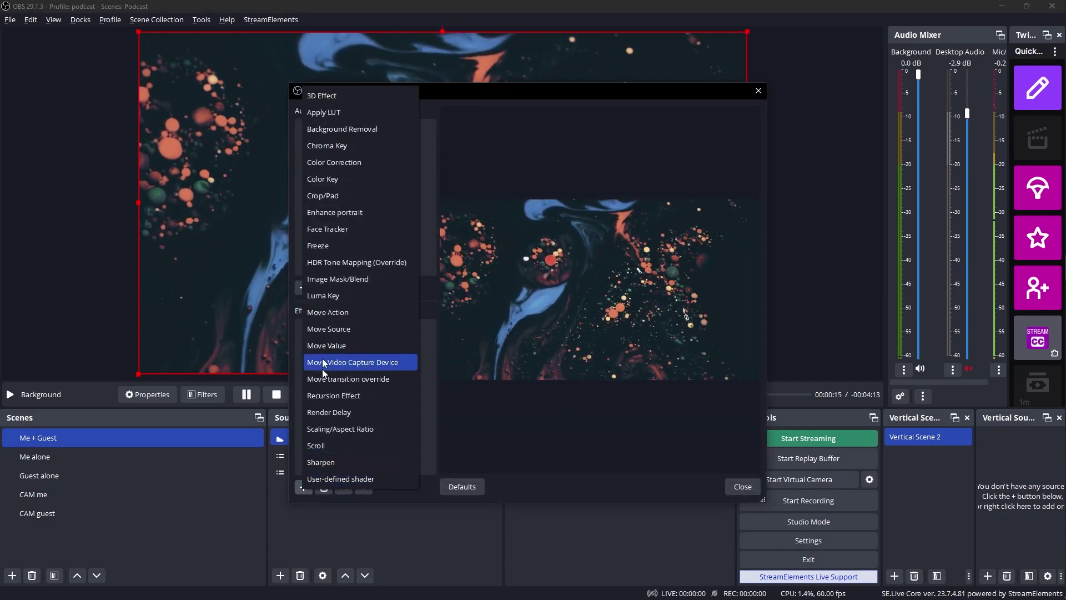
click(333, 162)
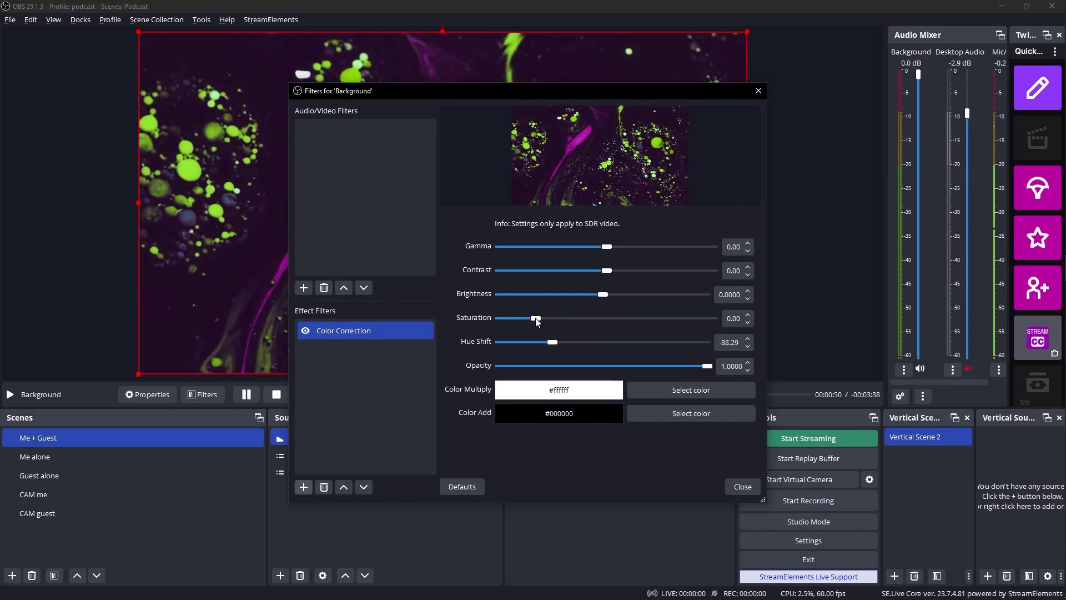
Step: Set saturation to -1, color multiply to purple #aa55ff, and opacity to about 0.43
drag(535, 318, 568, 319)
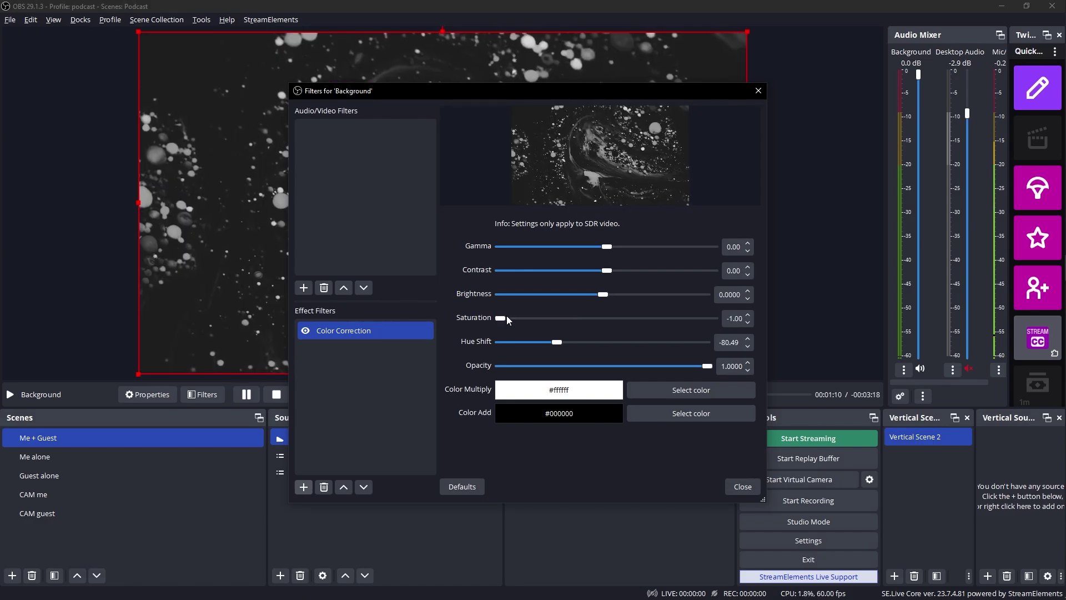
drag(506, 315, 501, 323)
click(654, 388)
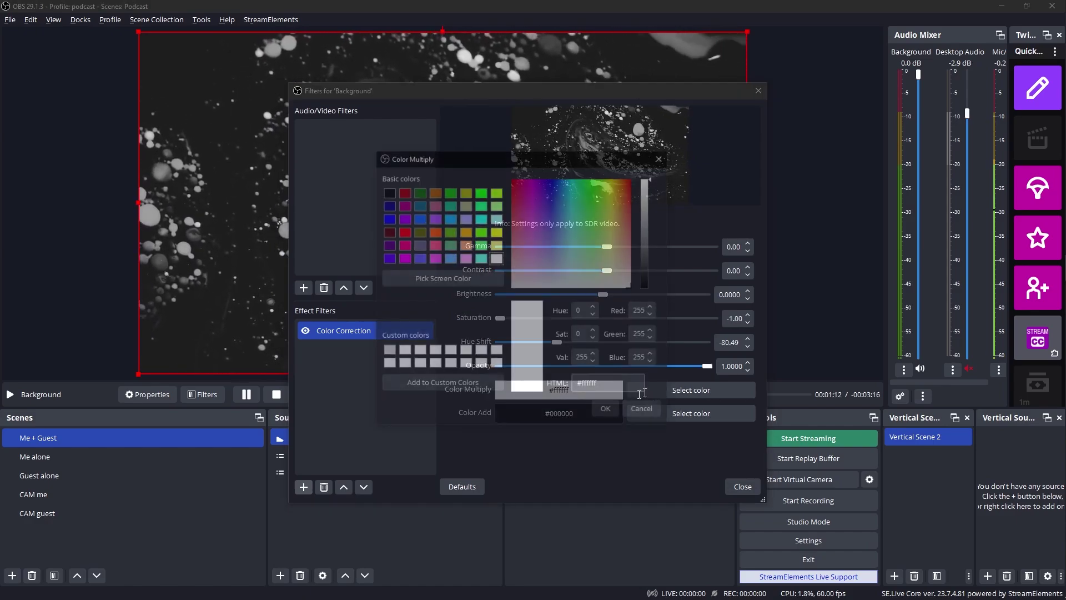
click(433, 217)
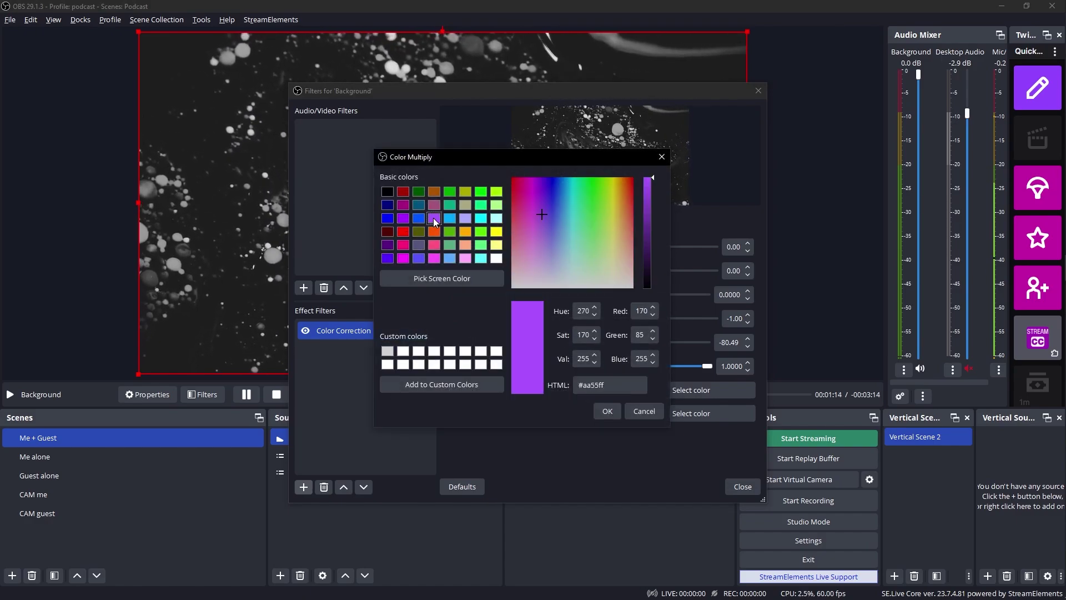
click(599, 409)
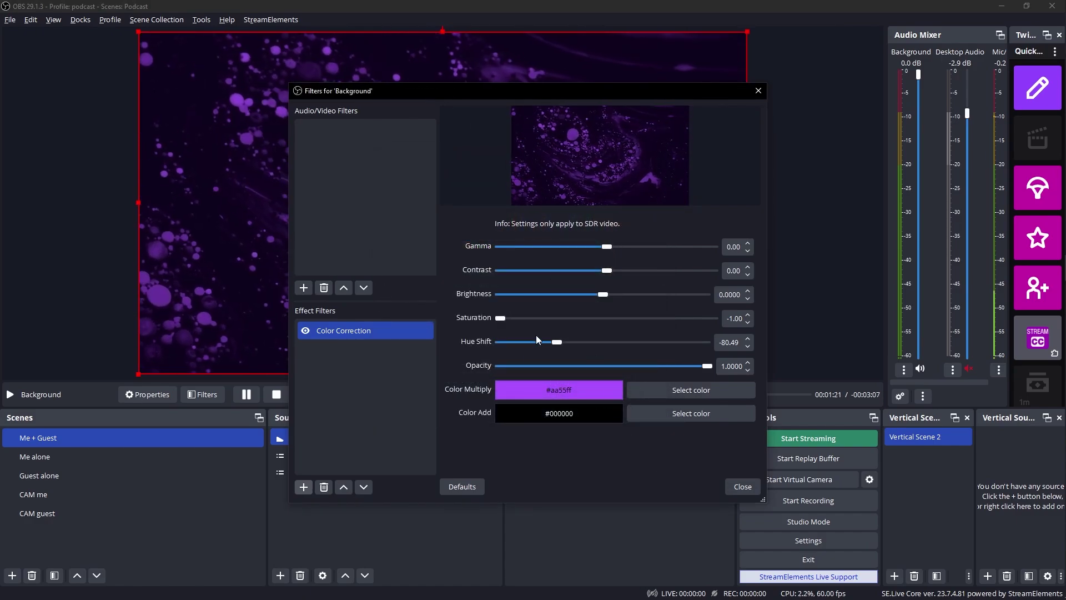
drag(708, 366, 610, 368)
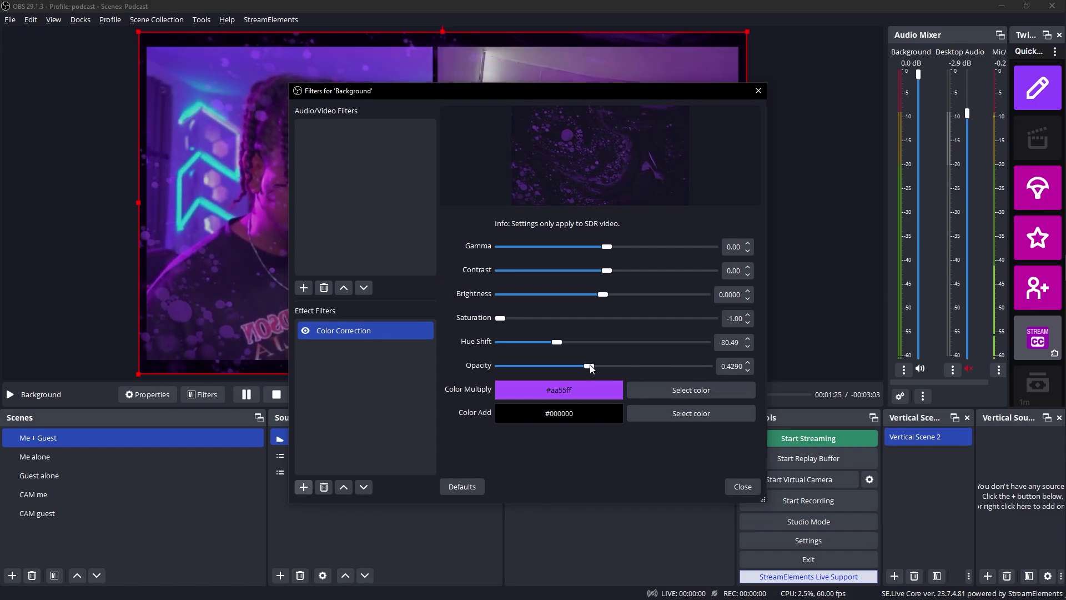
click(743, 487)
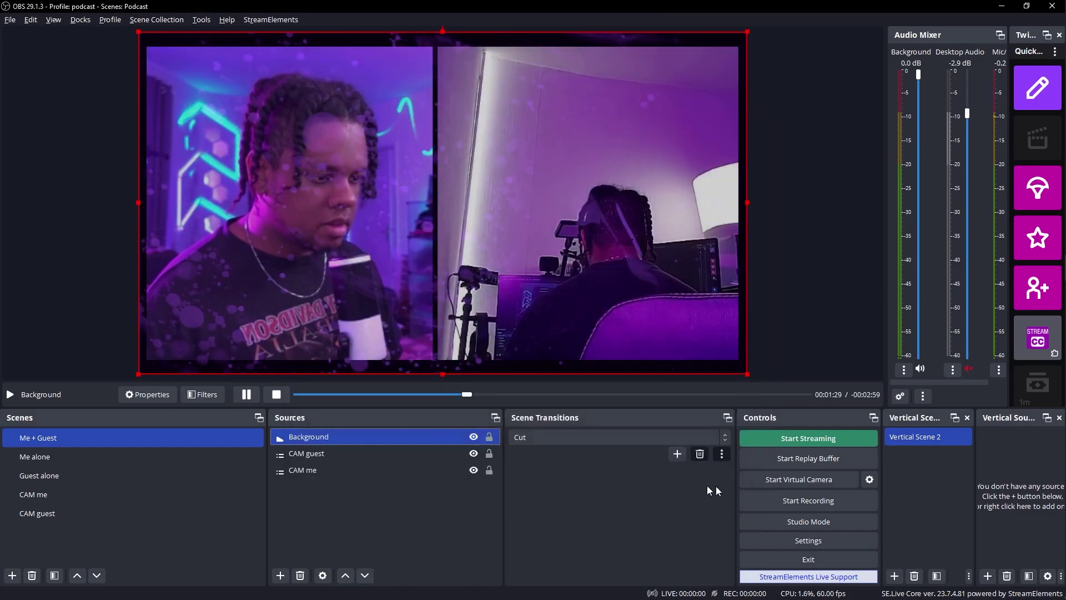
Step: Move Background beneath the cameras in Me + Guest and copy it
drag(319, 438, 315, 482)
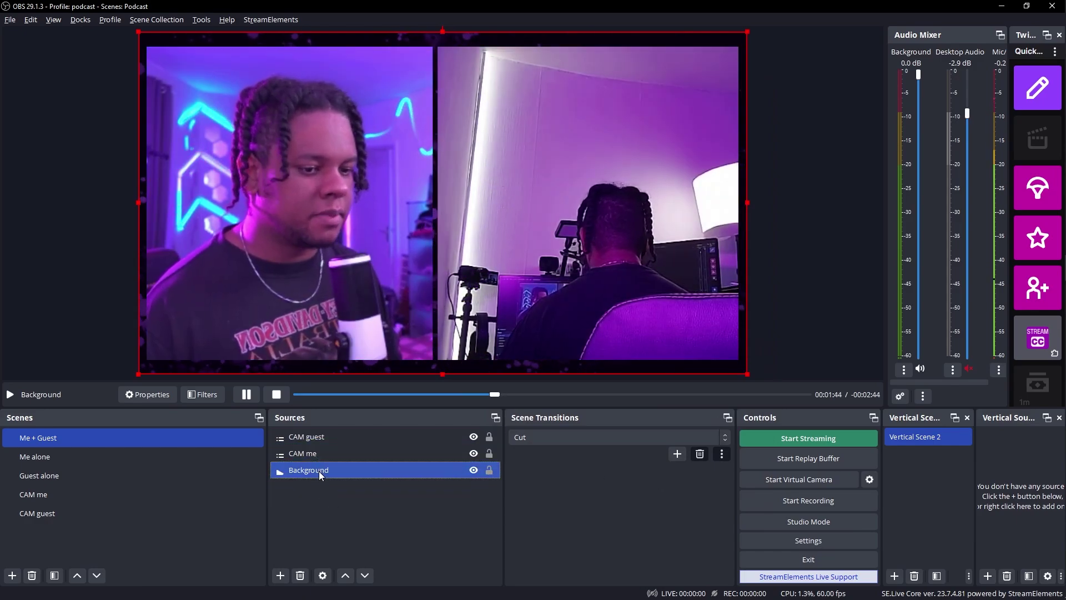
right_click(318, 471)
click(381, 67)
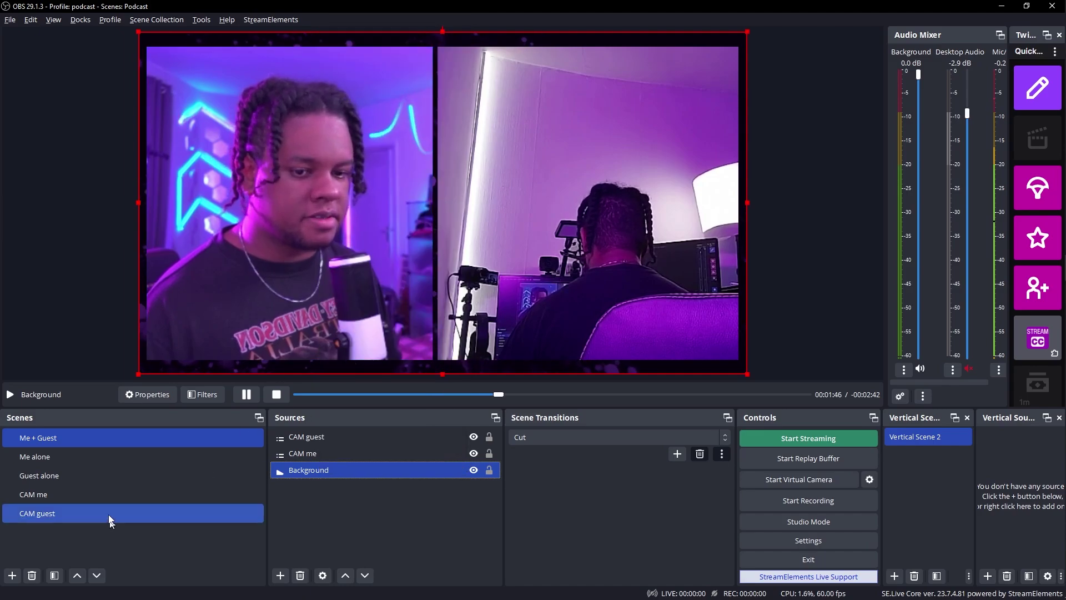
Step: Paste a referenced Background into Me alone, layered beneath CAM me
click(117, 457)
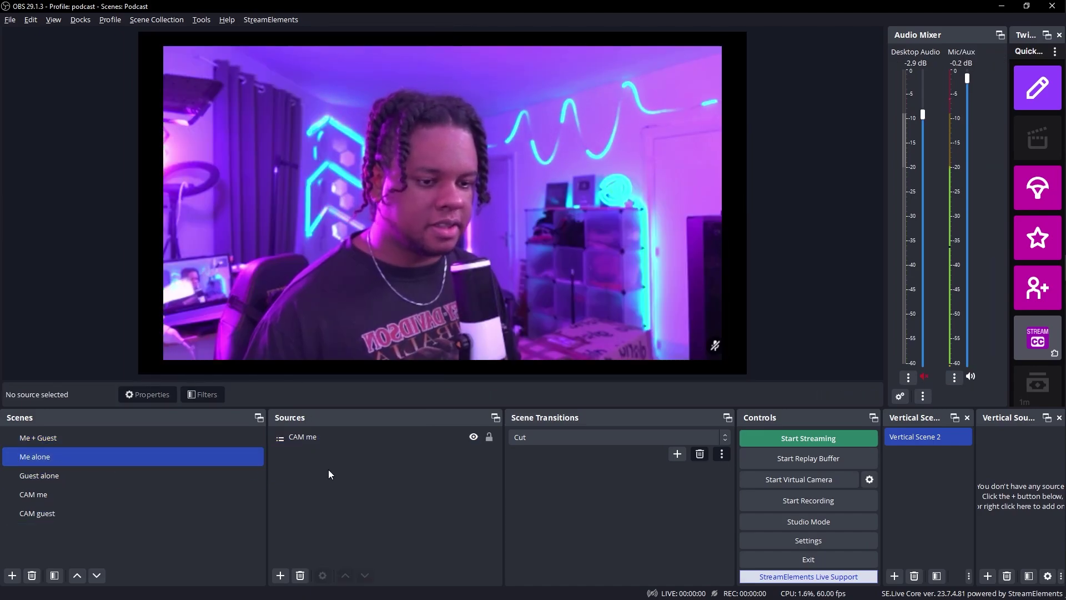
right_click(328, 470)
click(373, 517)
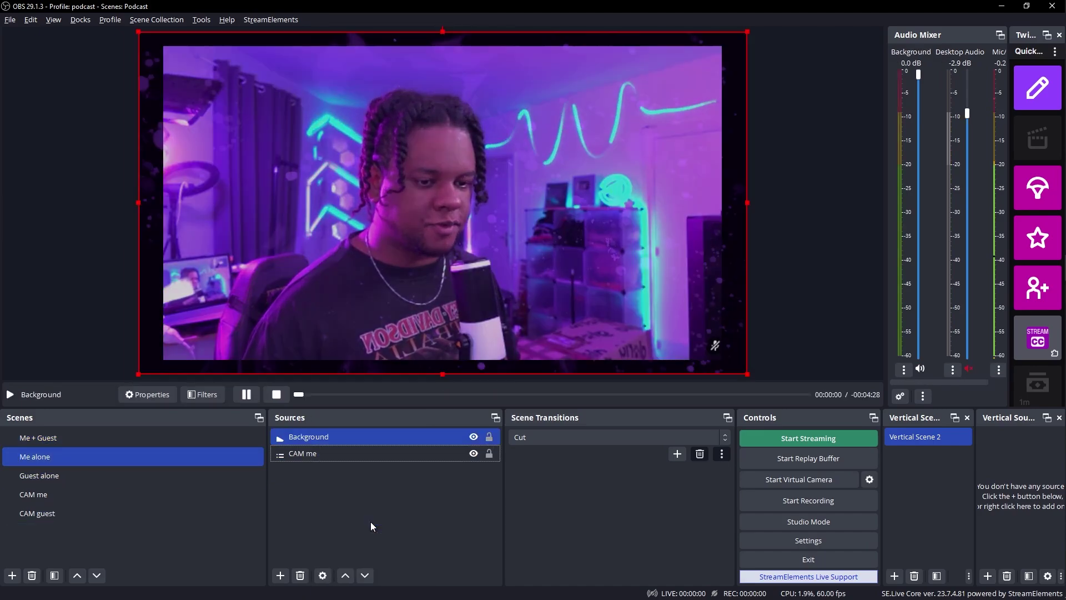
drag(324, 437, 325, 461)
Step: Paste a referenced Background into Guest alone beneath CAM guest, then return to Me + Guest
click(102, 474)
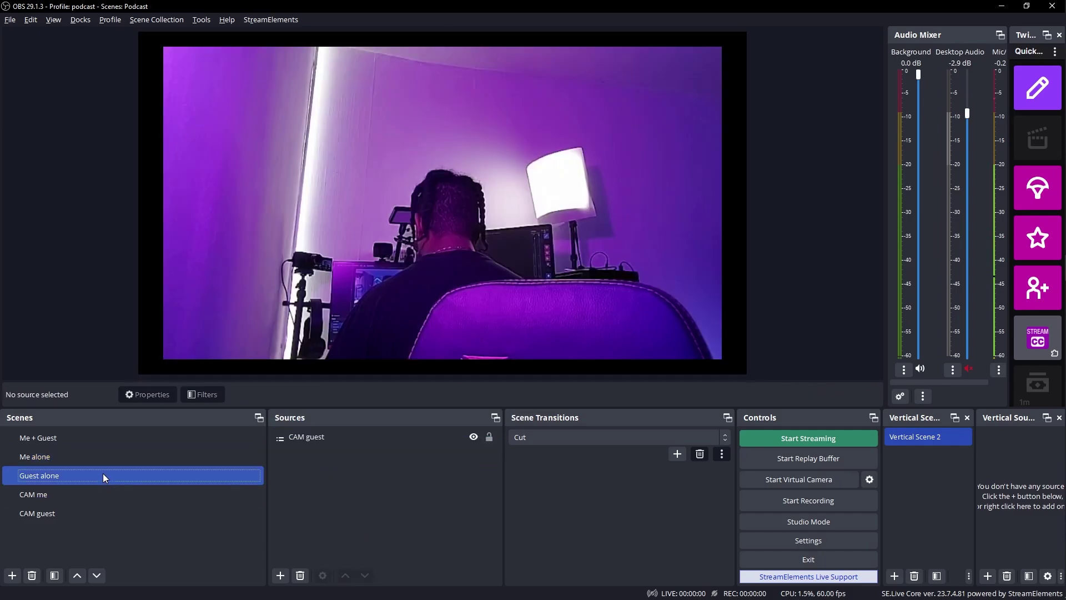
right_click(286, 465)
click(347, 511)
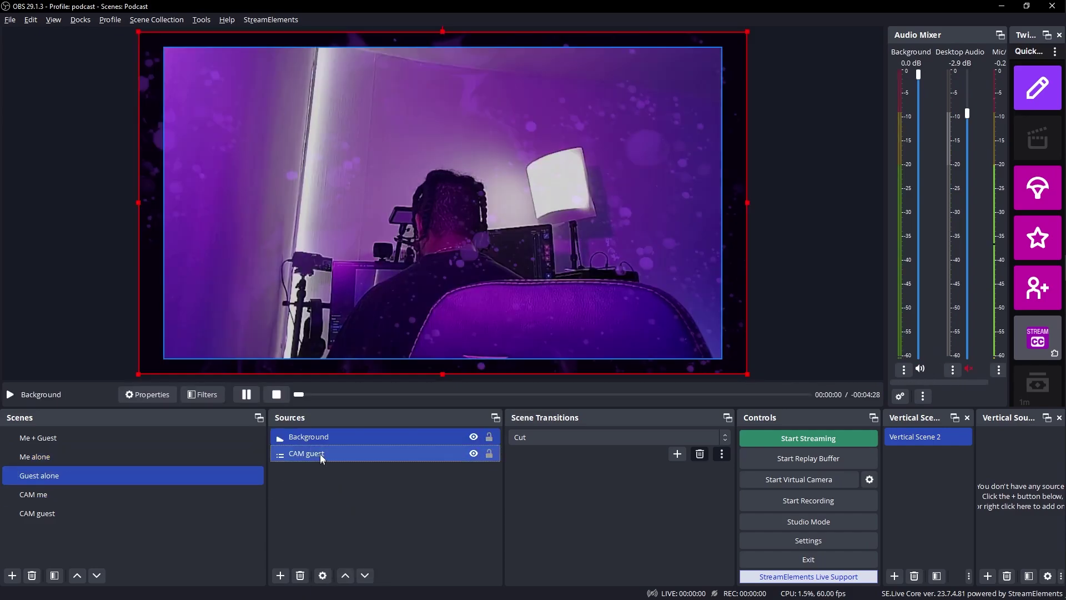
drag(325, 437, 324, 472)
key(ctrl+1)
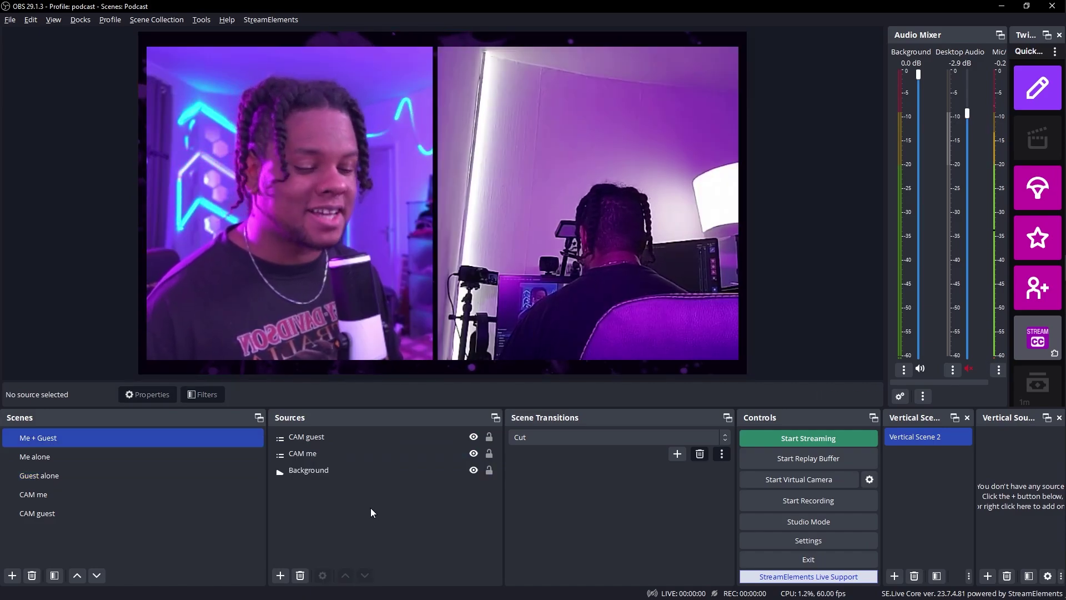
Step: Add a looping Media Source 'tag back' from the stock mp4 and shrink it toward the lower-left
click(280, 575)
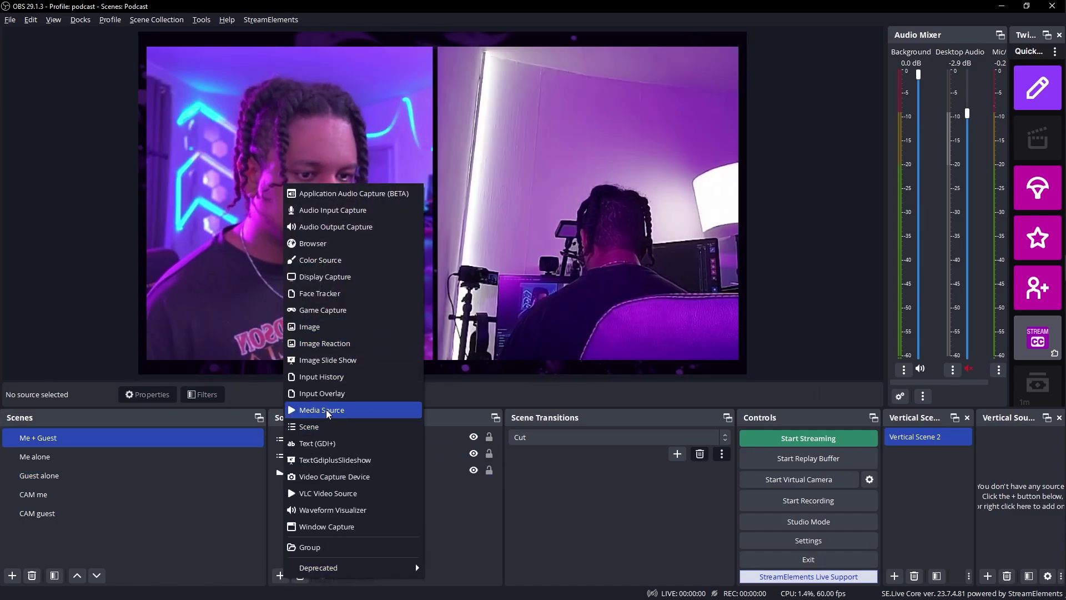
click(352, 410)
text(tag back)
key(Return)
click(726, 322)
double_click(423, 148)
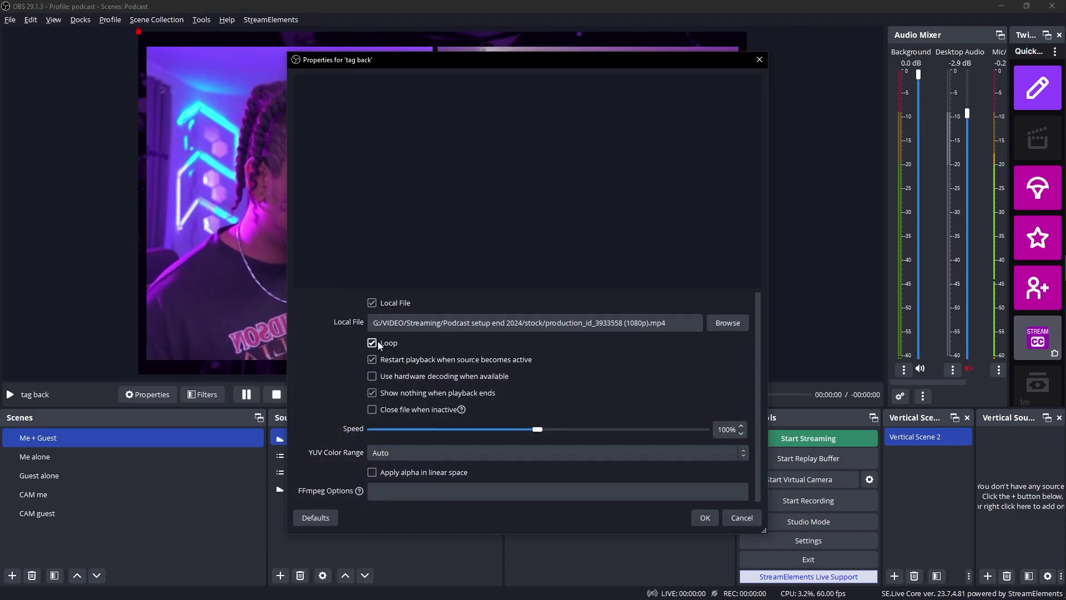
click(372, 342)
click(705, 518)
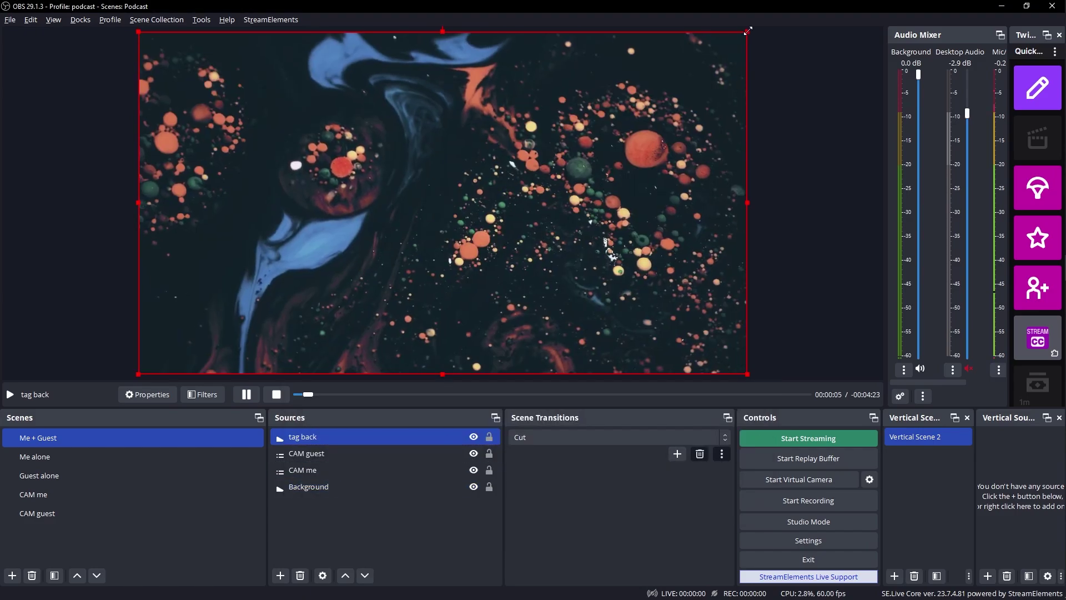
drag(747, 32, 441, 288)
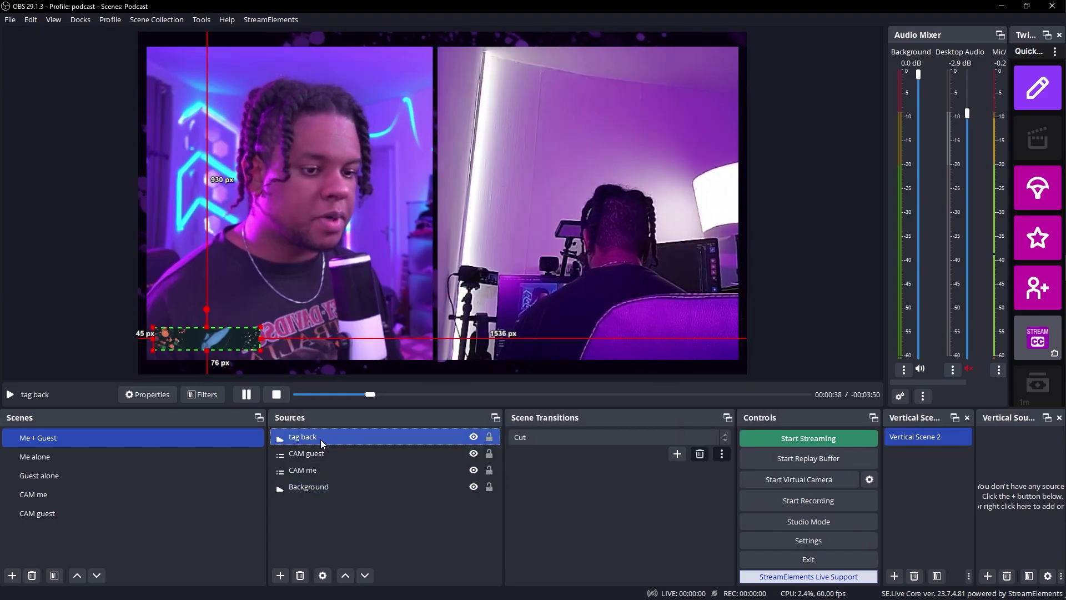
Step: In tag back's filters, set the added colour to dark purple #3d005b
right_click(323, 442)
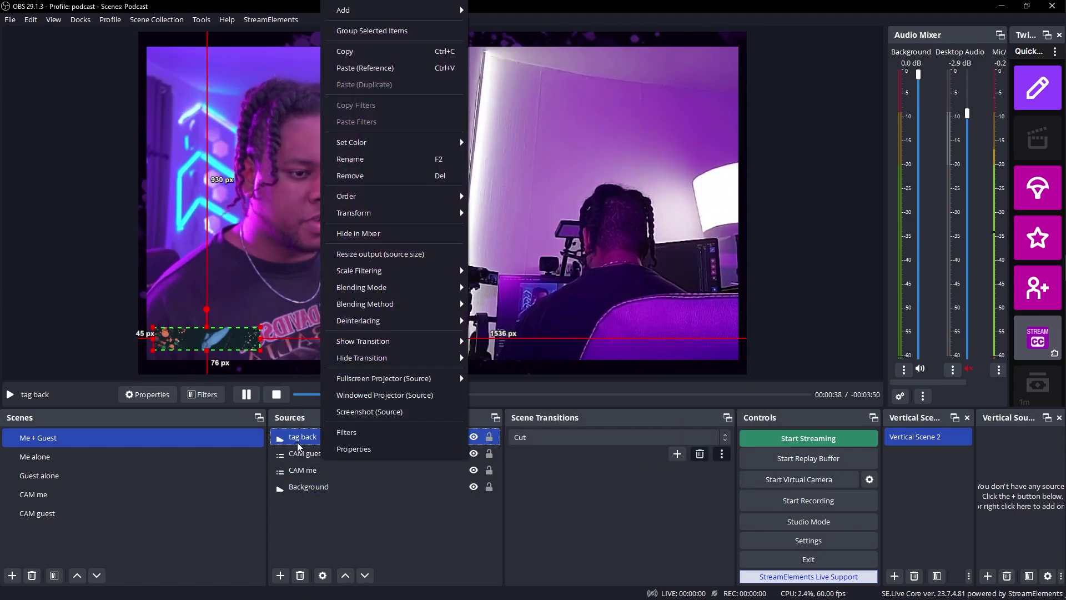
click(333, 428)
click(304, 487)
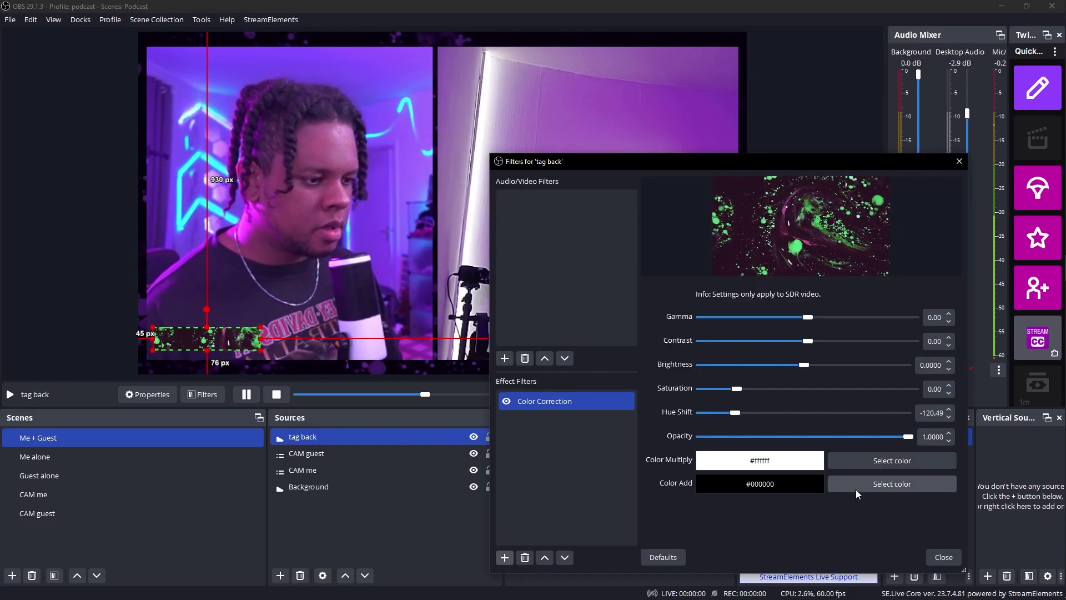
click(854, 487)
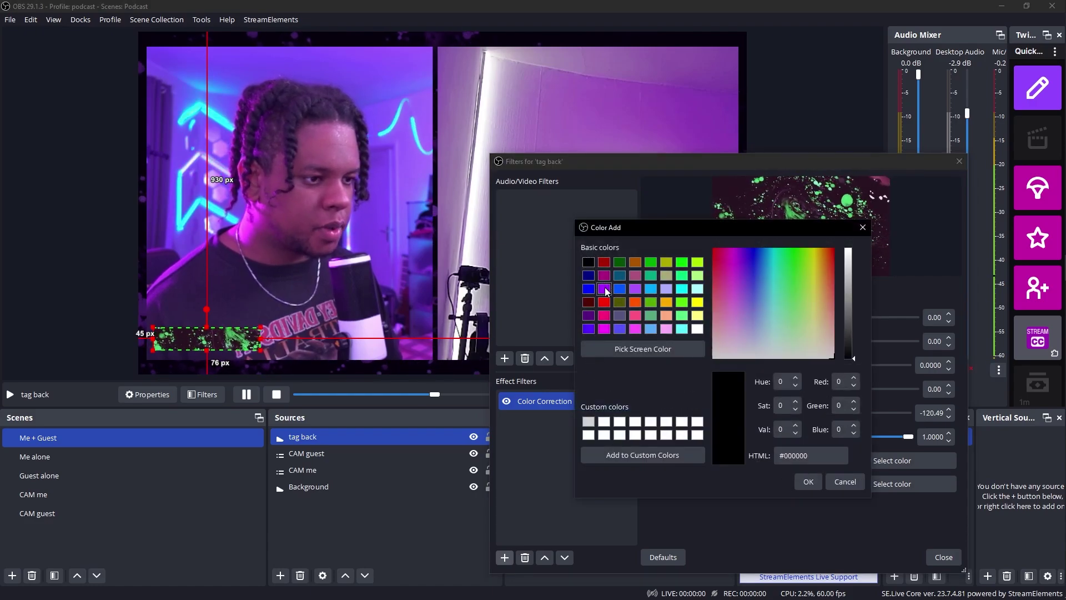
click(604, 288)
click(851, 335)
click(808, 481)
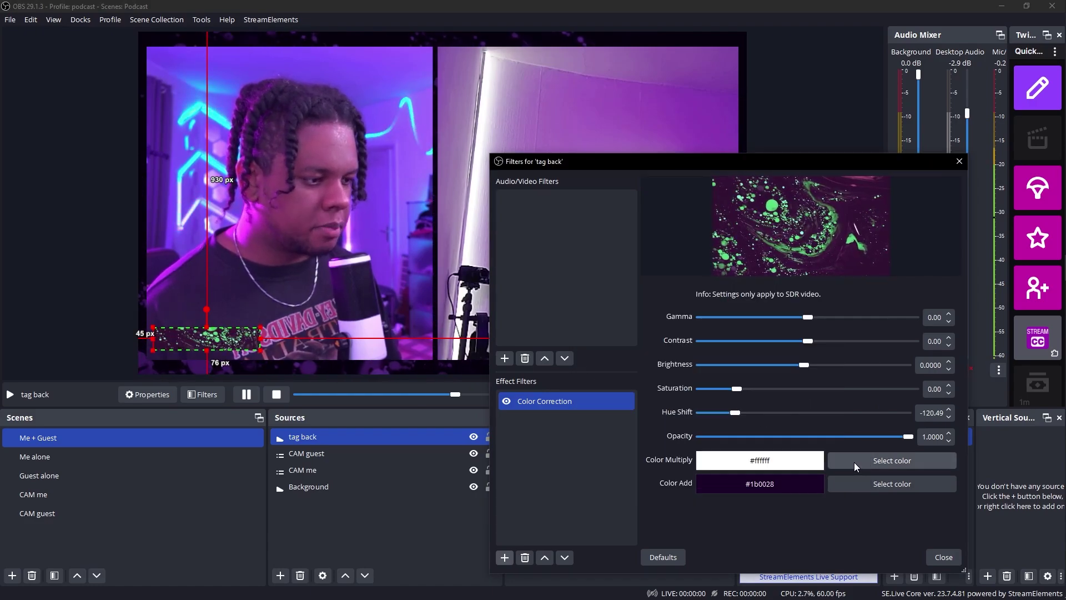
Step: Set tag back's multiply tint to cyan #00ffff and opacity to about 0.86
click(854, 462)
click(682, 289)
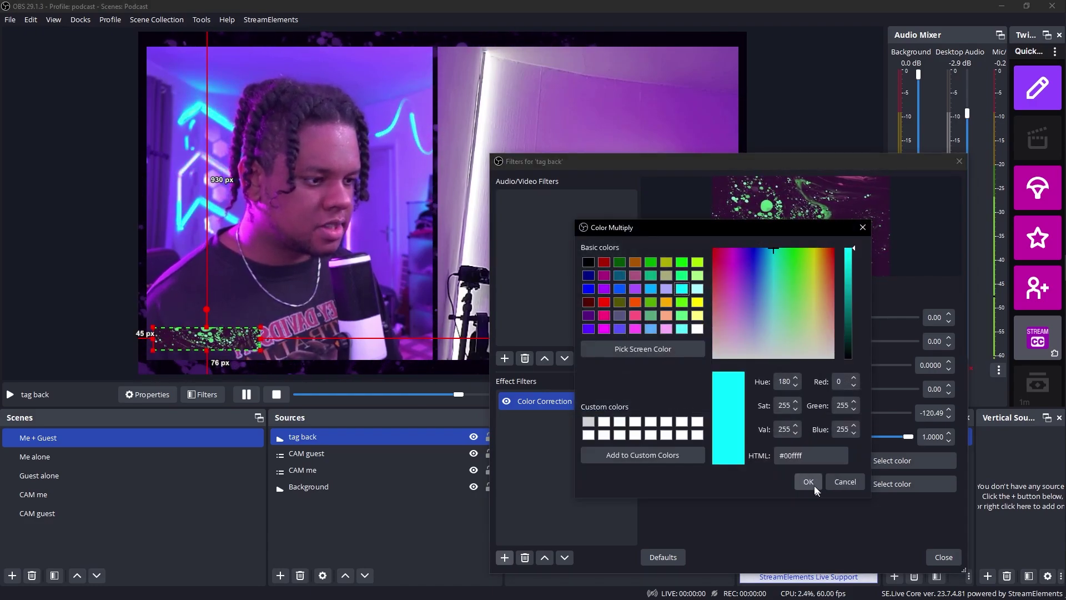
click(809, 481)
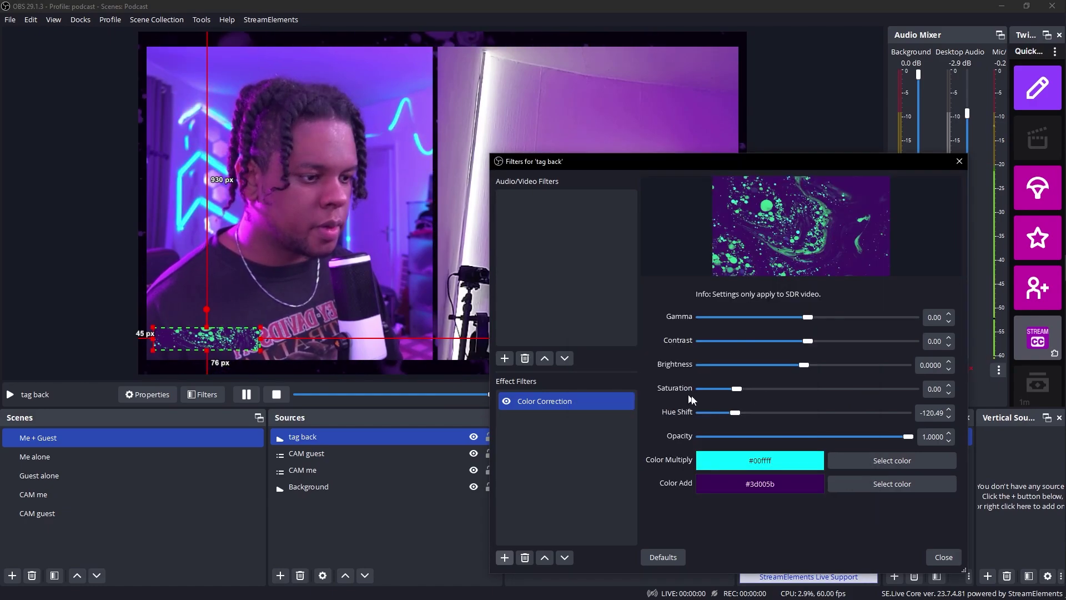
drag(909, 436, 882, 439)
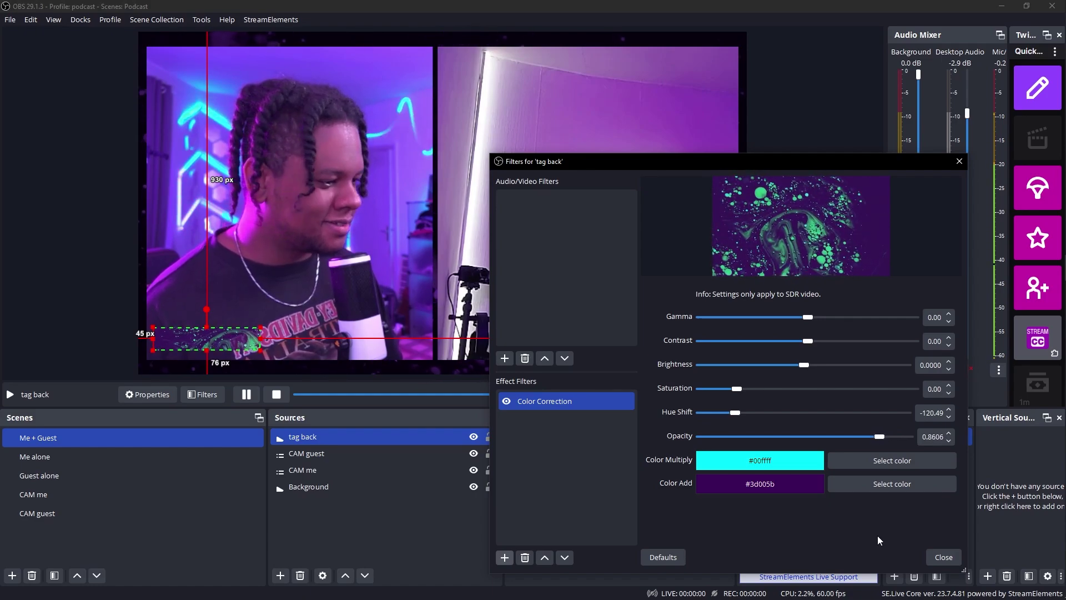
click(943, 557)
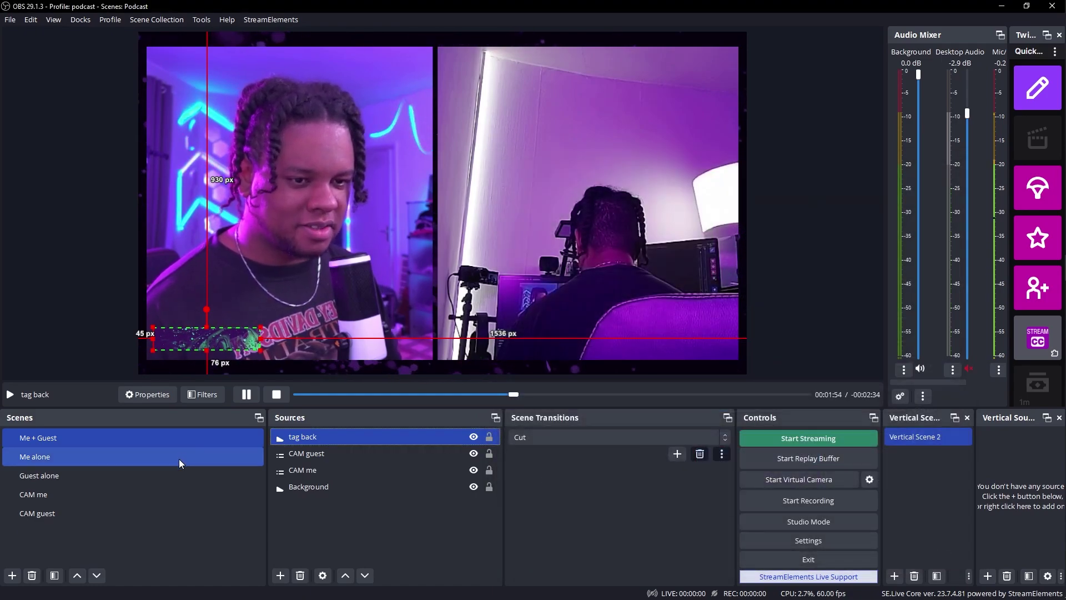
Step: Reselect tag back and recheck its filter settings
click(326, 499)
click(222, 338)
click(202, 395)
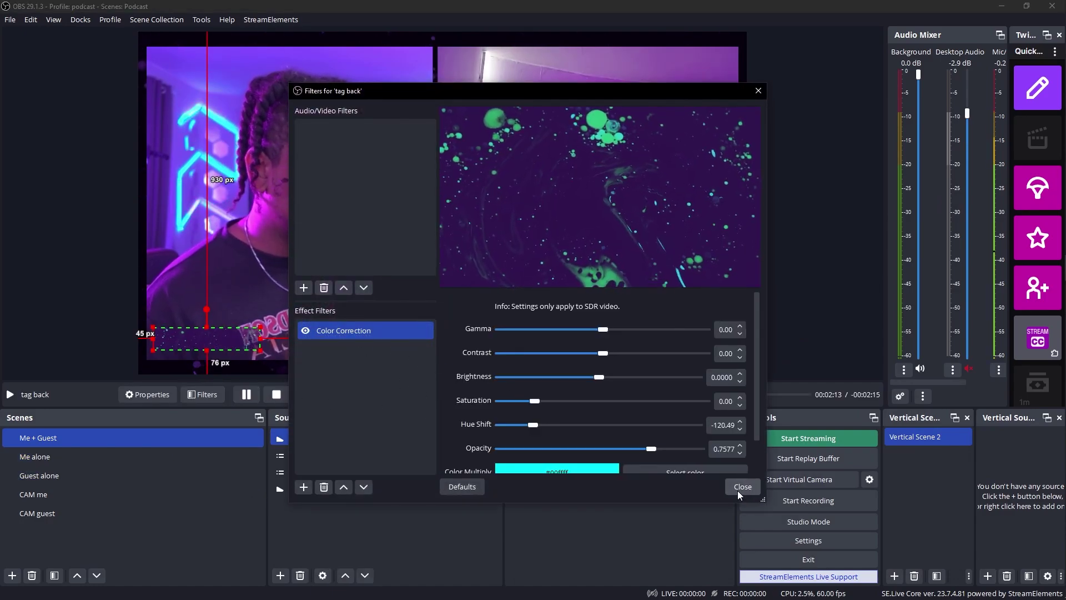
click(743, 487)
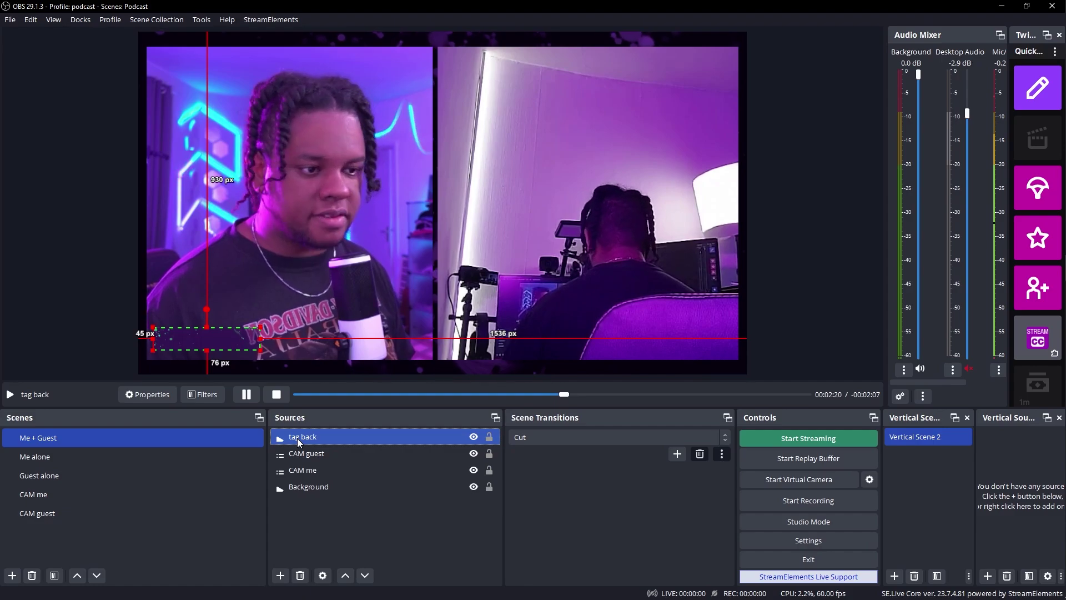
Step: Copy tag back and paste a linked reference copy
right_click(322, 437)
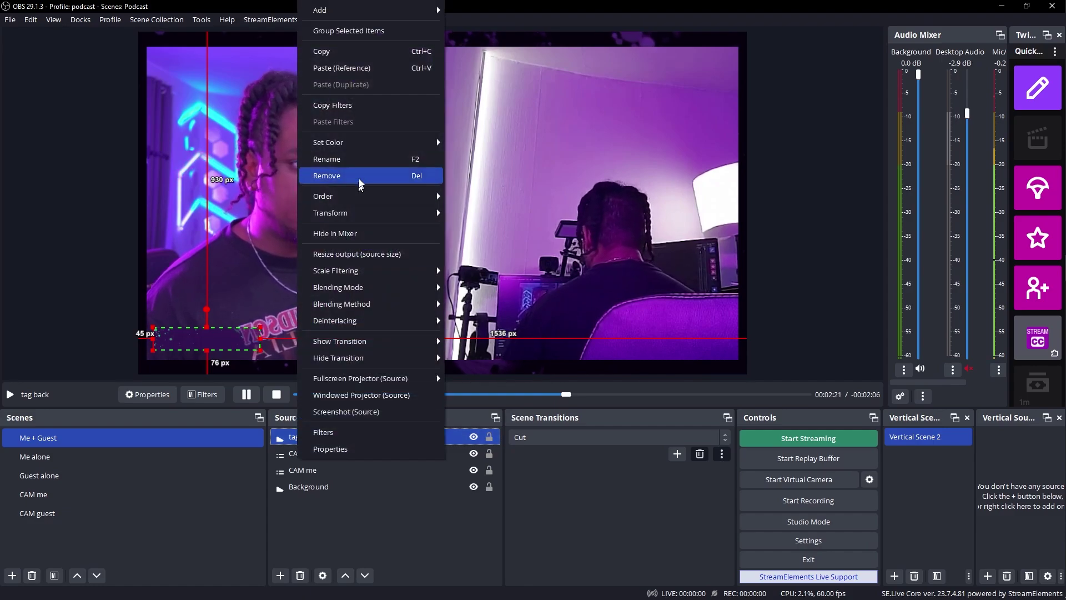
key(Escape)
right_click(322, 437)
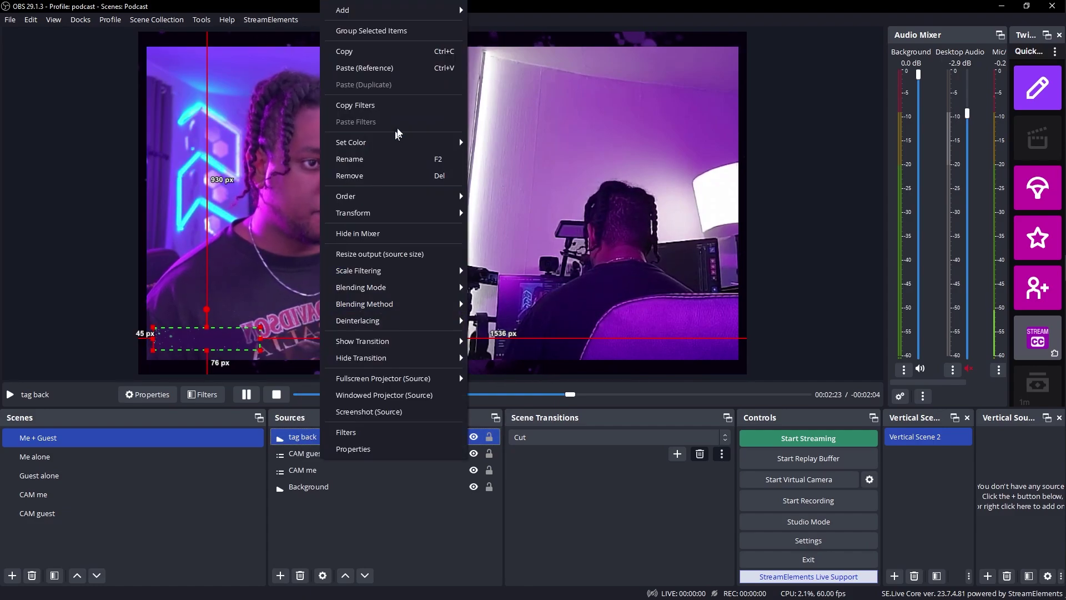
click(357, 68)
Step: Move the tag back copy under the guest camera and create a text source named after the host
drag(185, 338, 657, 338)
click(302, 528)
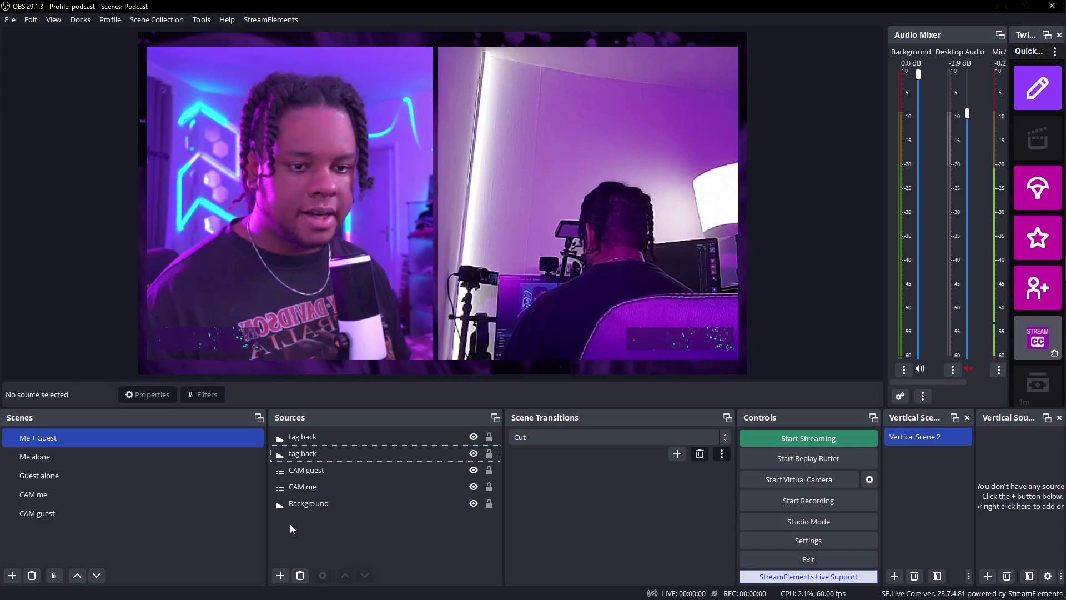
click(280, 575)
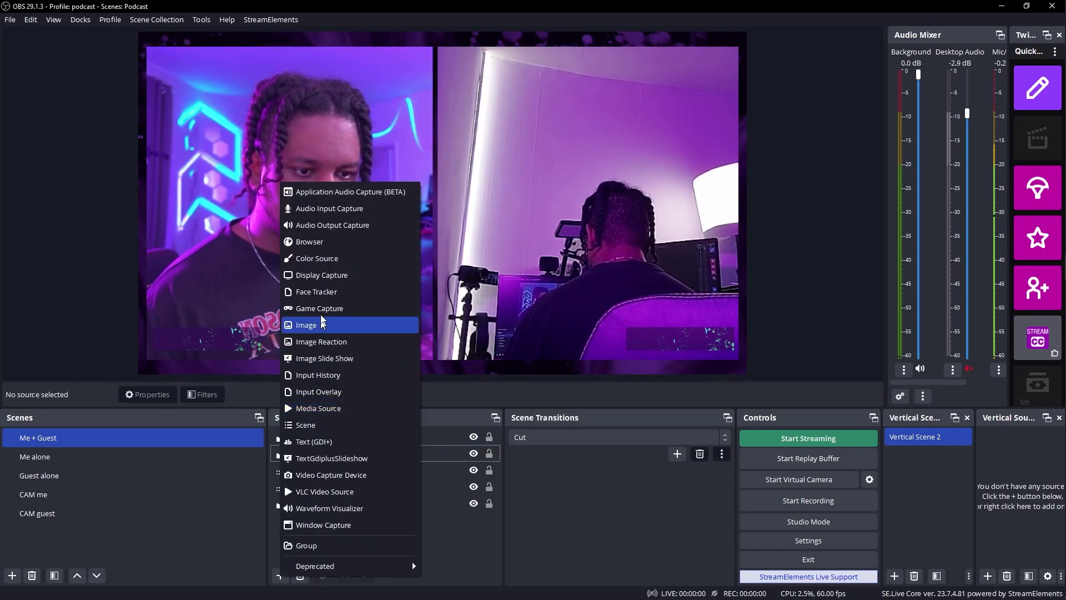
click(280, 577)
click(279, 577)
click(302, 423)
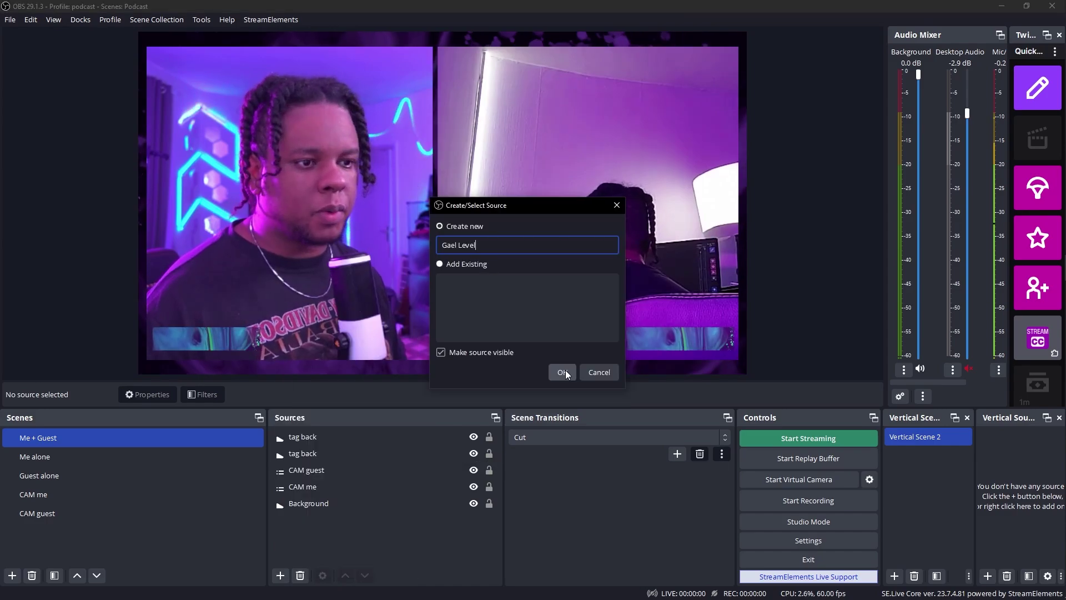
click(564, 373)
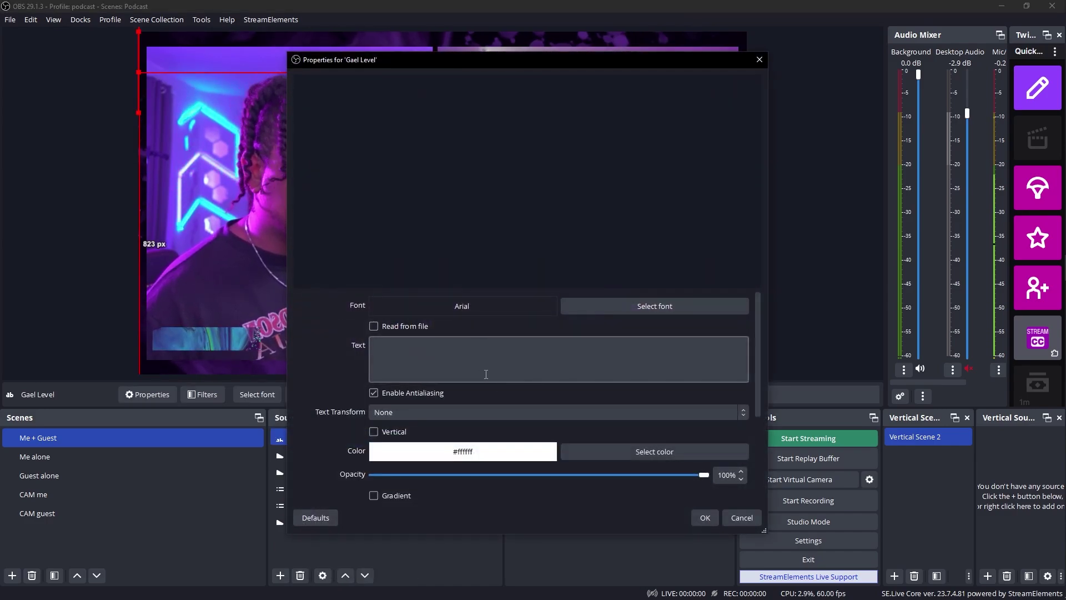
Step: Paste the host's name as the text in Montserrat Regular and place it at the host camera's bottom-left
click(485, 374)
key(ctrl+v)
click(600, 305)
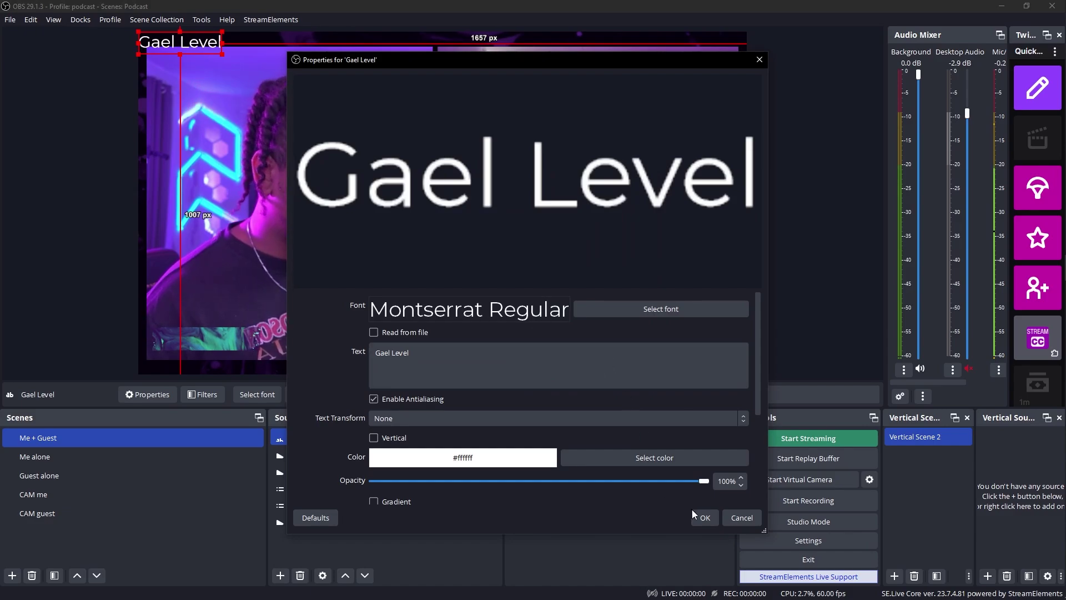
click(703, 517)
drag(150, 45, 174, 345)
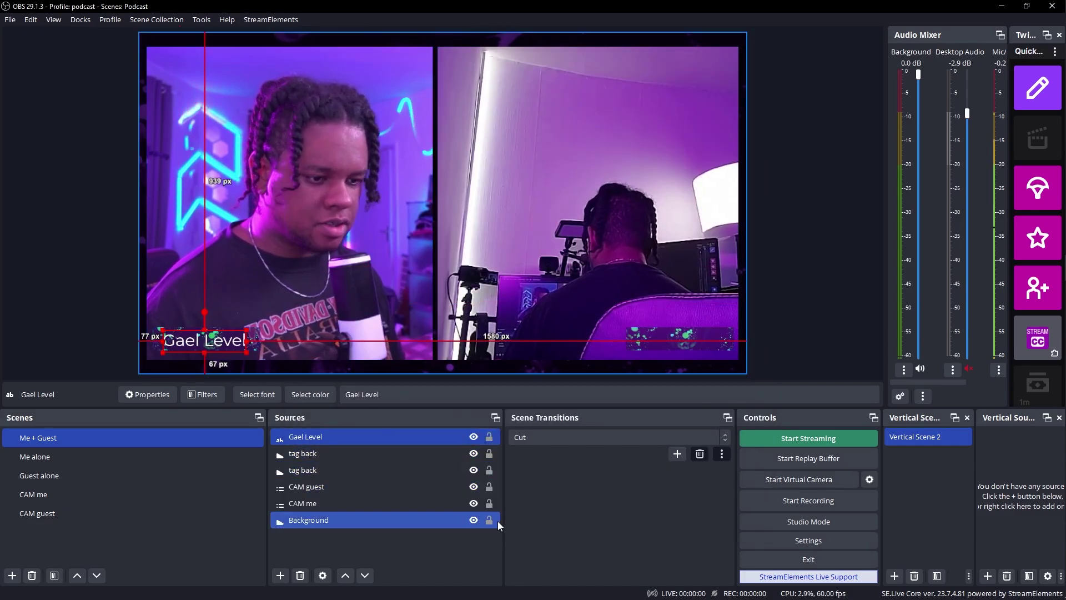
Step: Lock the Background, CAM me and CAM guest sources
click(489, 521)
click(489, 503)
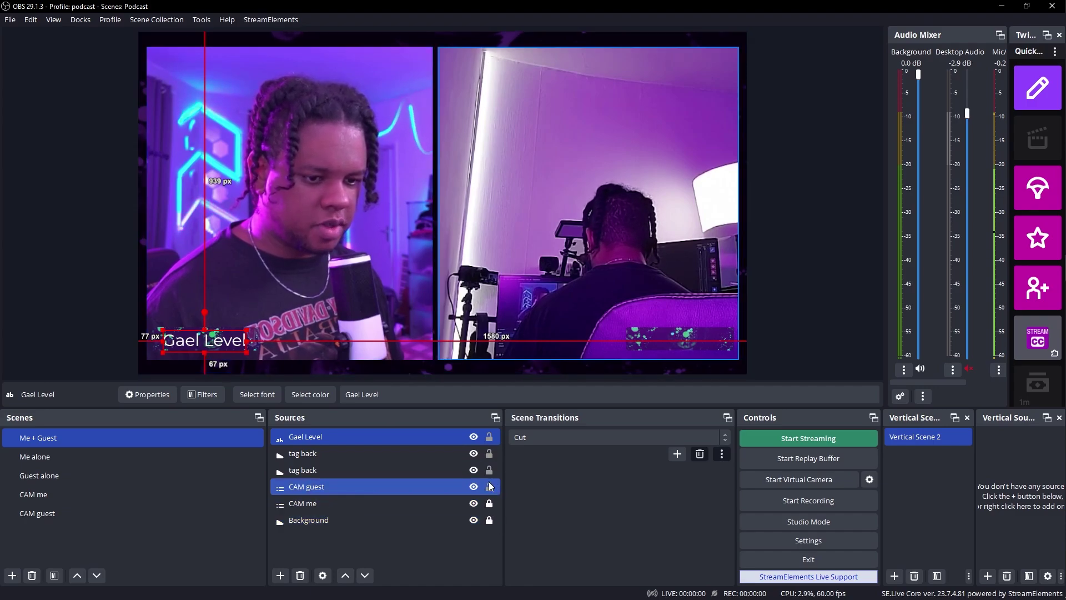
click(489, 487)
Step: Duplicate the host name text and rename the copy 'Guest name'
right_click(304, 439)
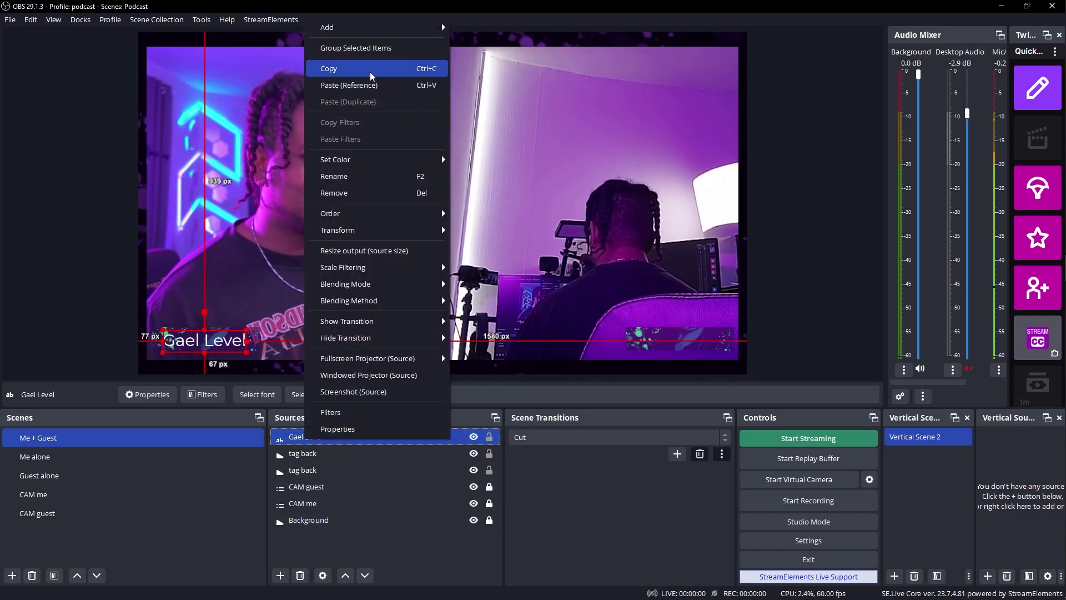
click(333, 69)
right_click(342, 432)
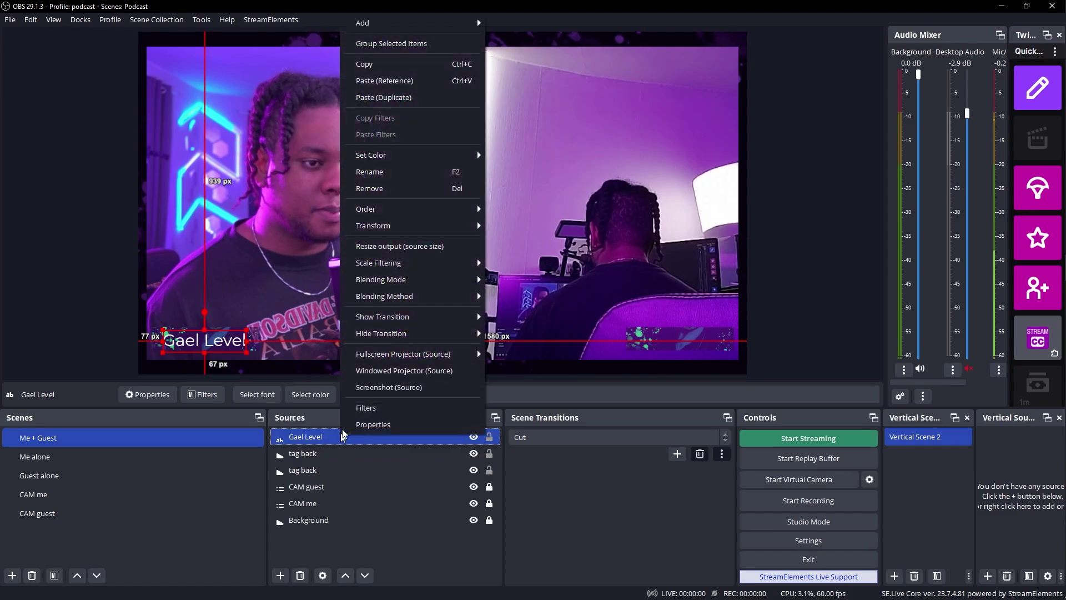
click(380, 98)
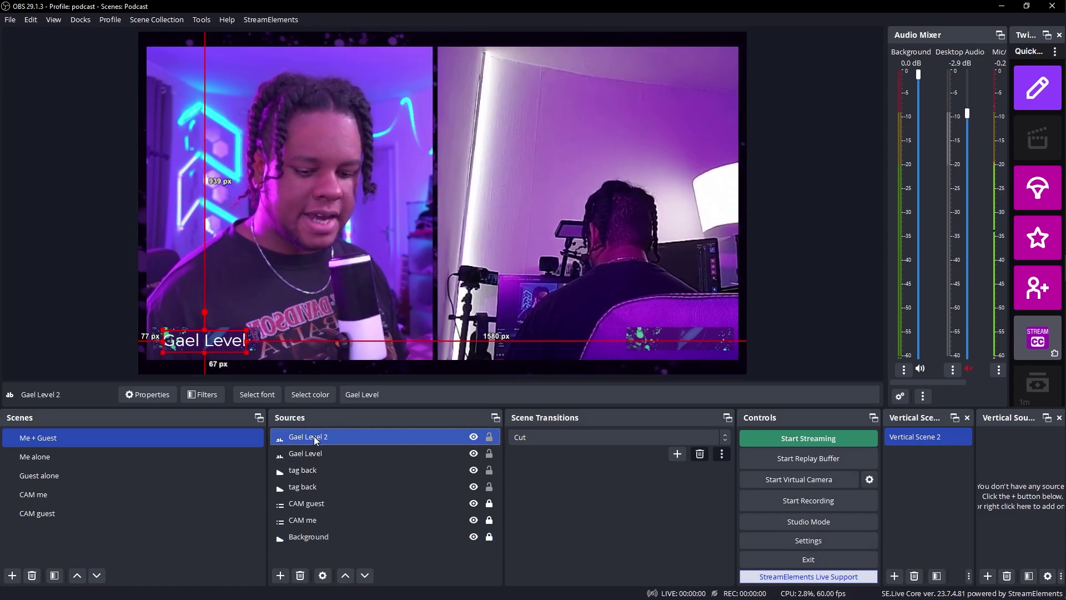
key(F2)
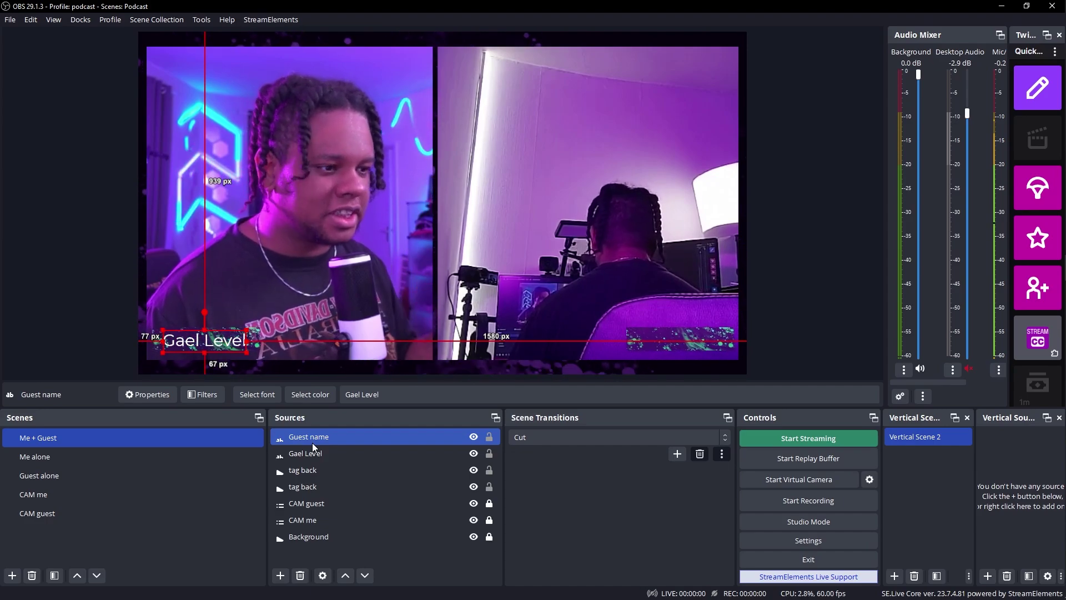
Step: Place Guest name at the guest camera's bottom-right and change its text to 'Your mom'
drag(241, 342, 562, 350)
drag(675, 346, 708, 340)
key(ctrl+a)
text(You)
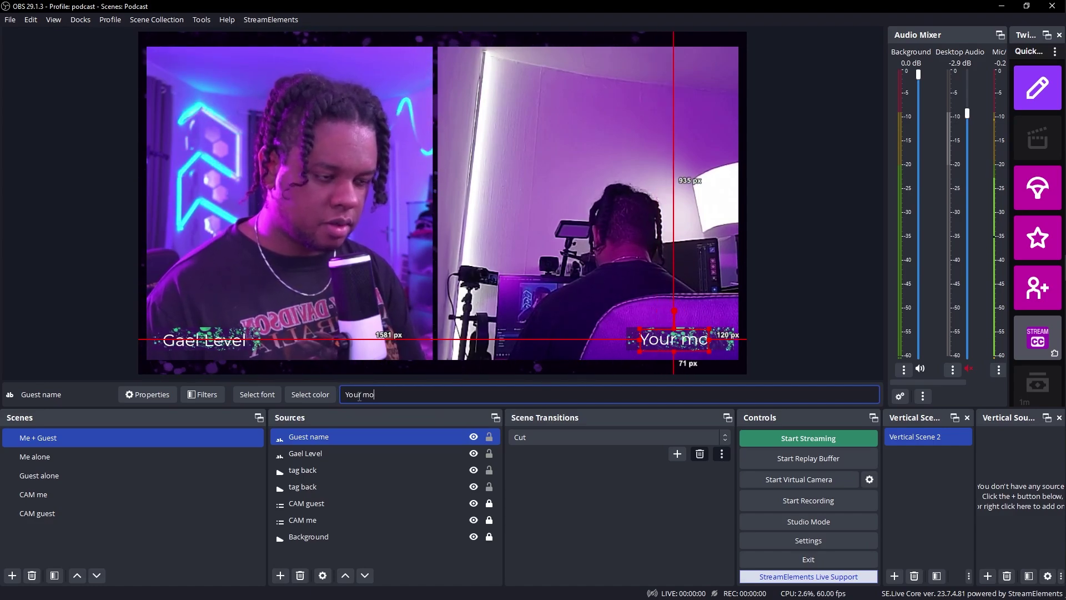
click(324, 502)
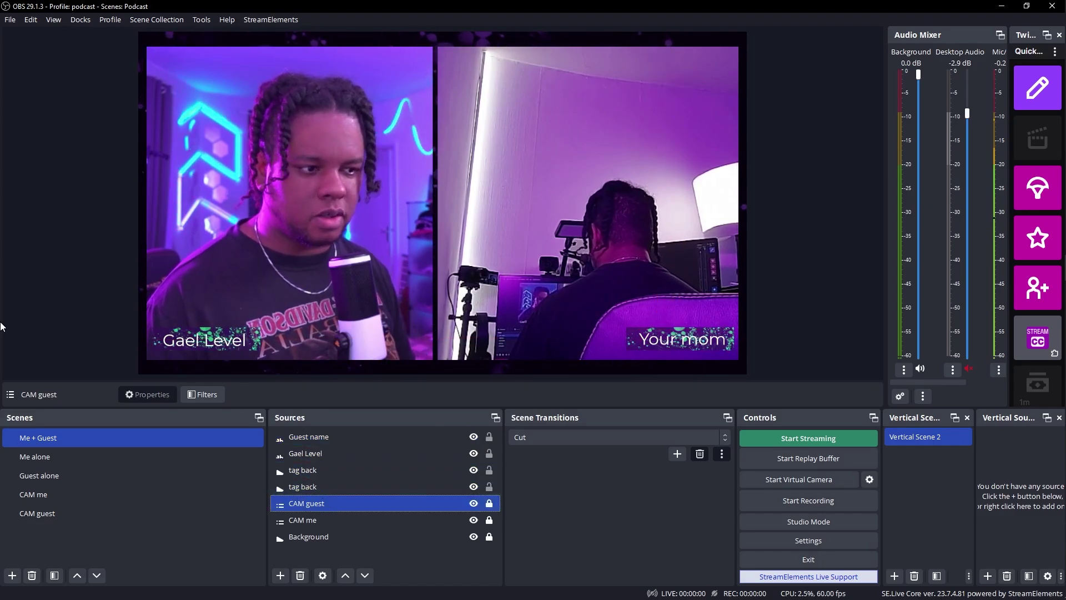
Step: Give the host name text a black #000000 outline at 63% opacity
double_click(311, 453)
scroll(328, 445, down, 5)
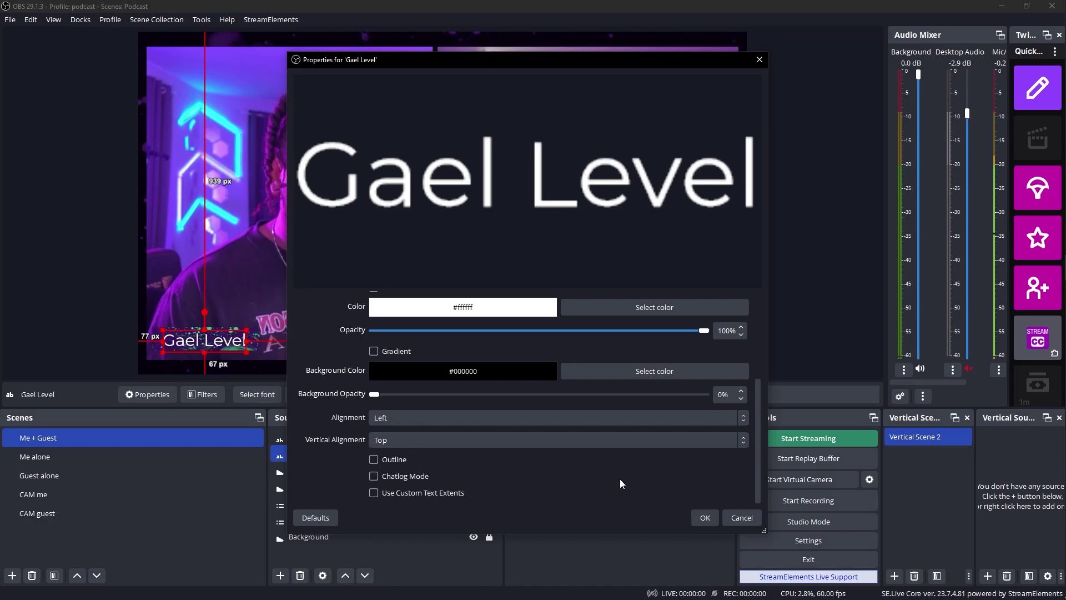
click(374, 460)
scroll(566, 377, down, 2)
click(597, 433)
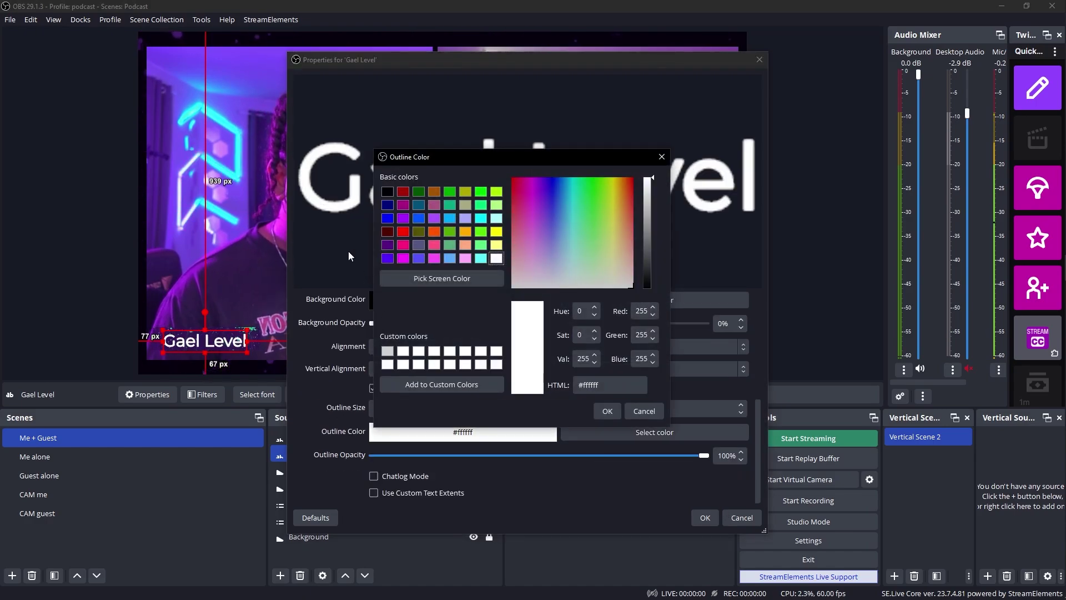
click(607, 411)
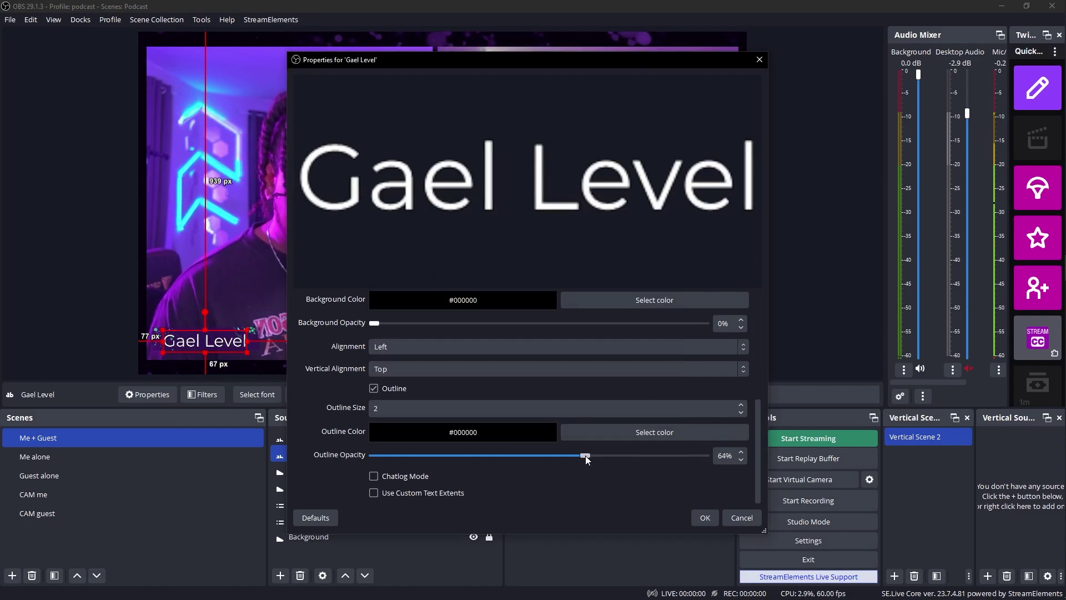
drag(586, 455, 581, 456)
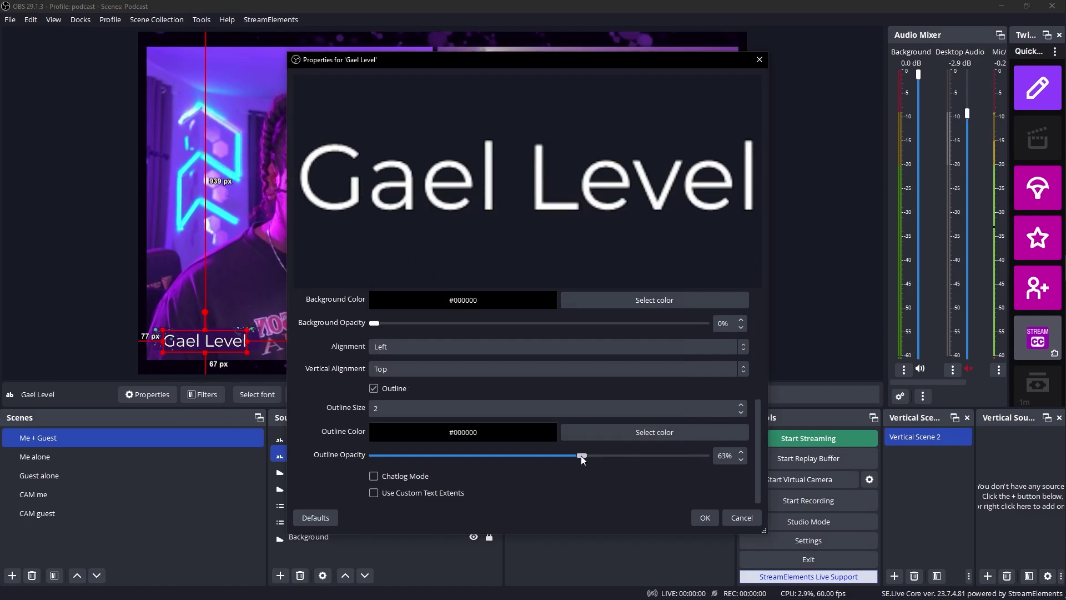
click(698, 518)
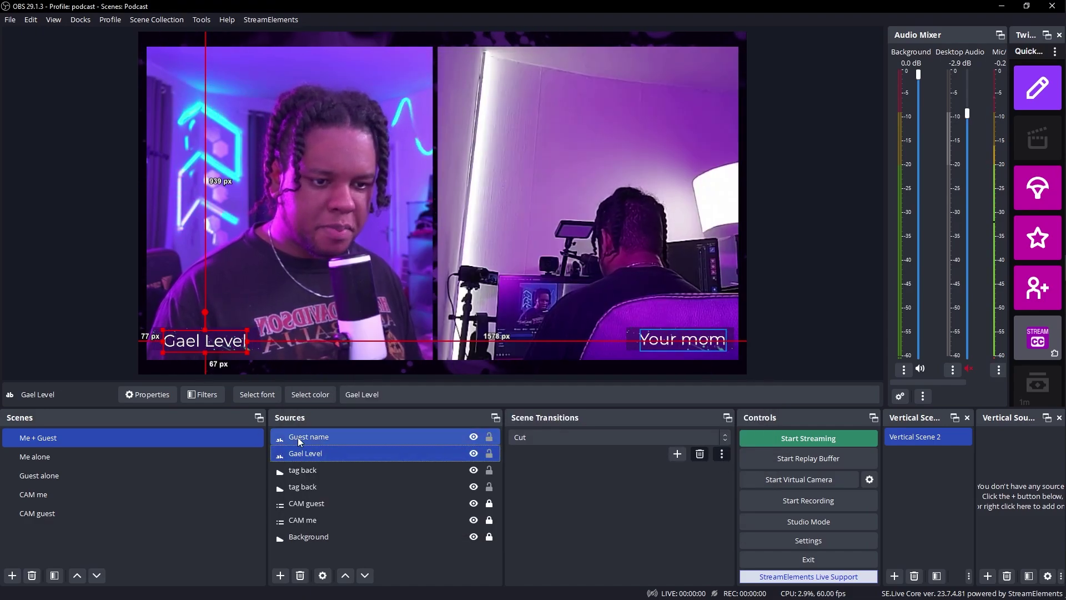
Step: Give the Guest name text a black outline as well
double_click(300, 442)
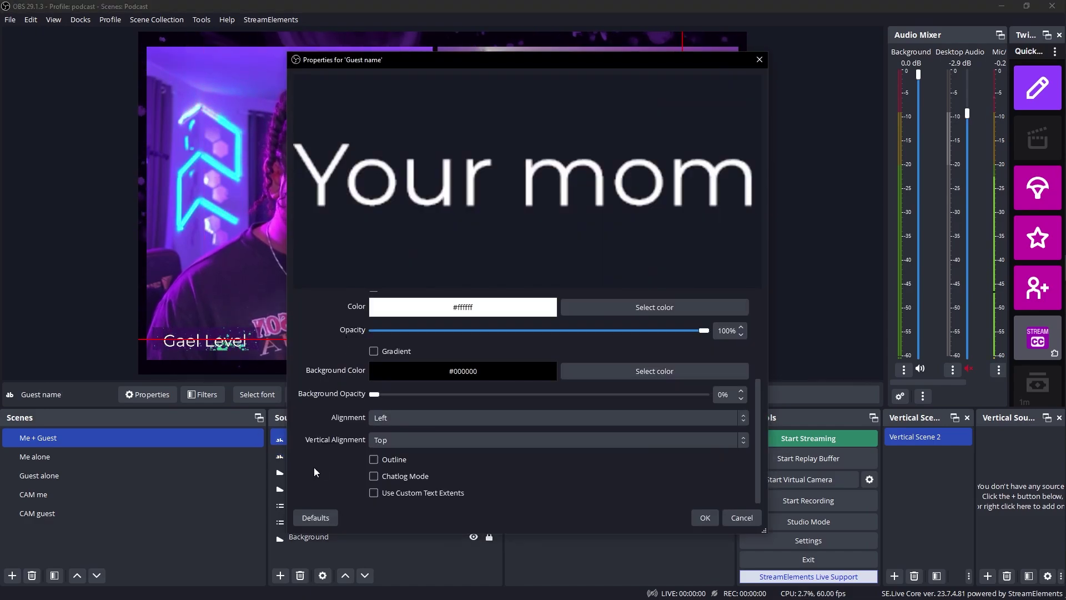
click(374, 460)
click(655, 475)
click(607, 411)
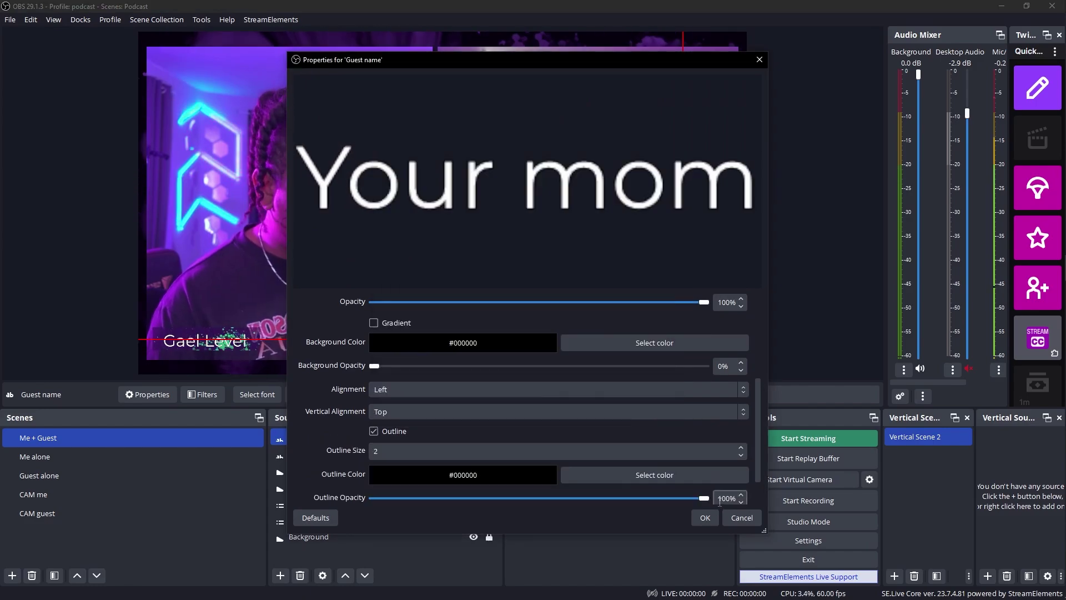
click(706, 518)
click(226, 434)
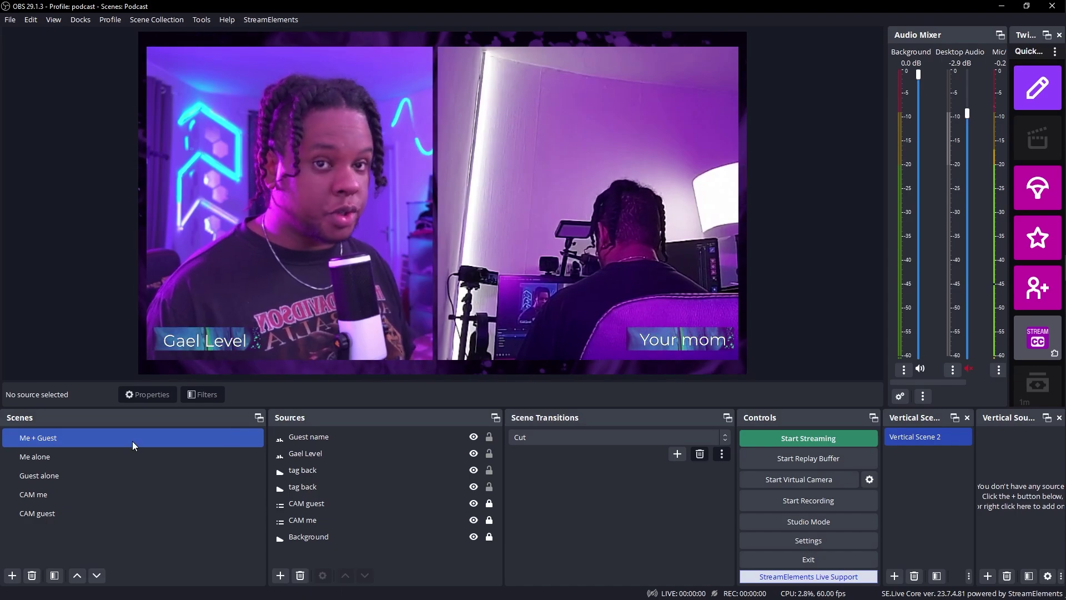
Step: Group the host name text with the lower tag back as 'tag me'
click(311, 486)
ctrl+click(305, 460)
drag(305, 454, 311, 477)
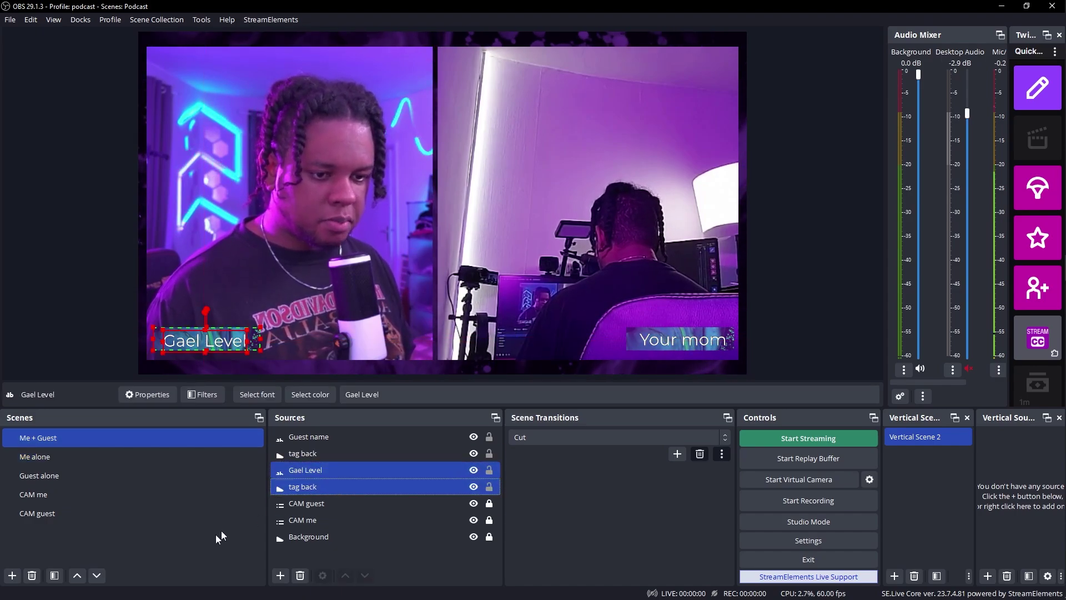
right_click(326, 484)
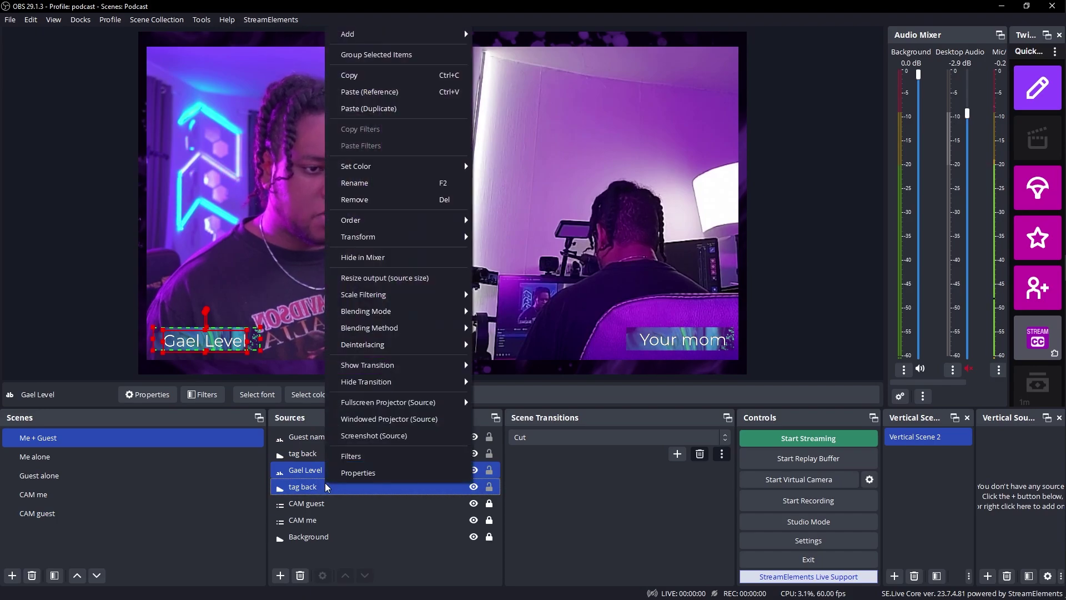
click(353, 55)
text(tag me)
Step: Group Guest name with the upper tag back as 'tag guest' and collapse both groups
click(311, 438)
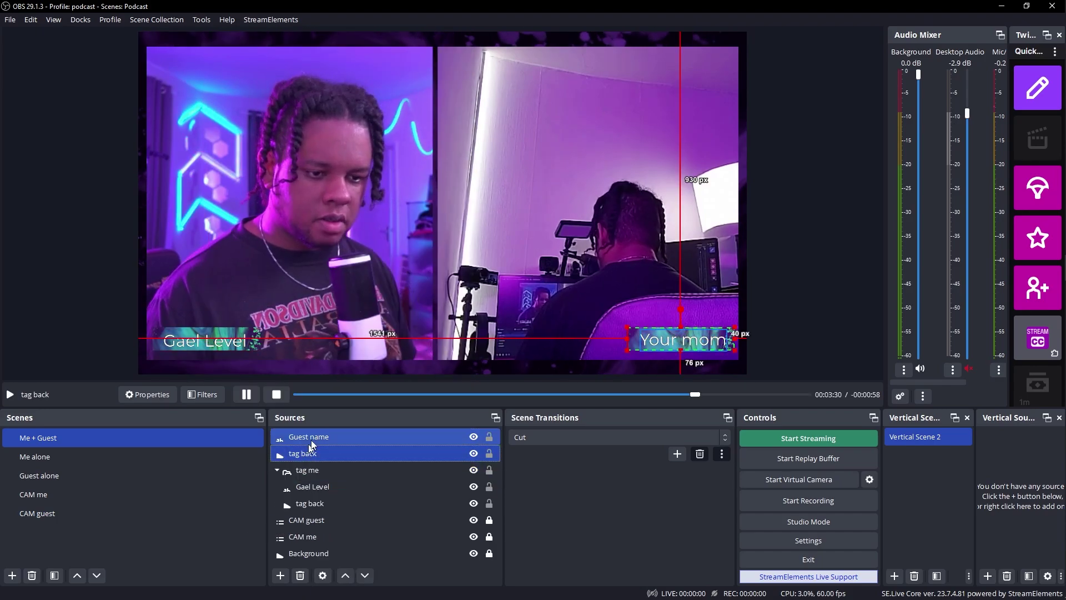
ctrl+click(311, 438)
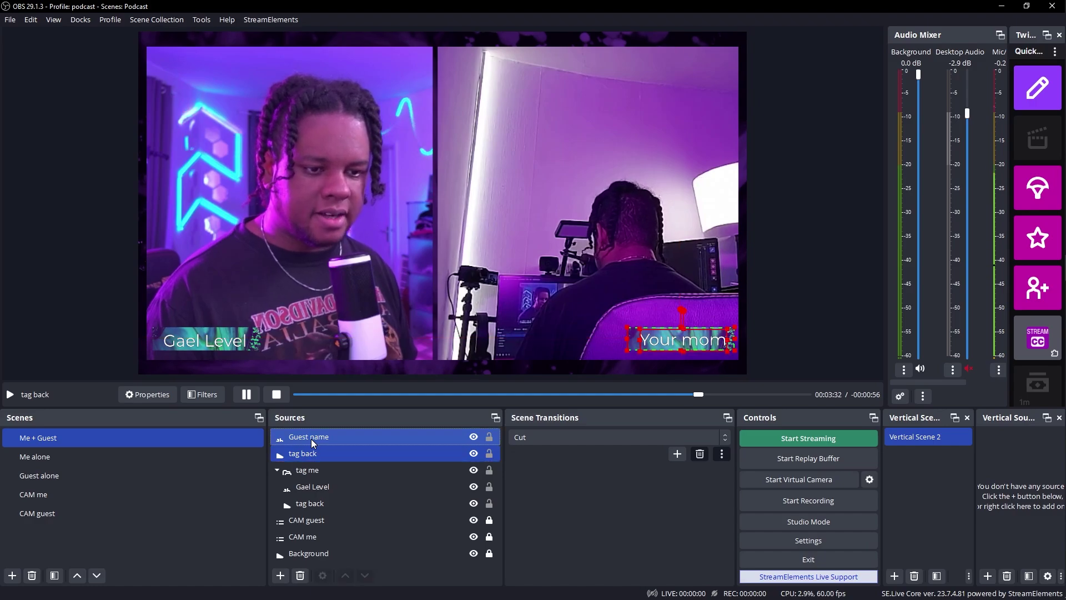
right_click(311, 439)
click(341, 45)
text(tag gu)
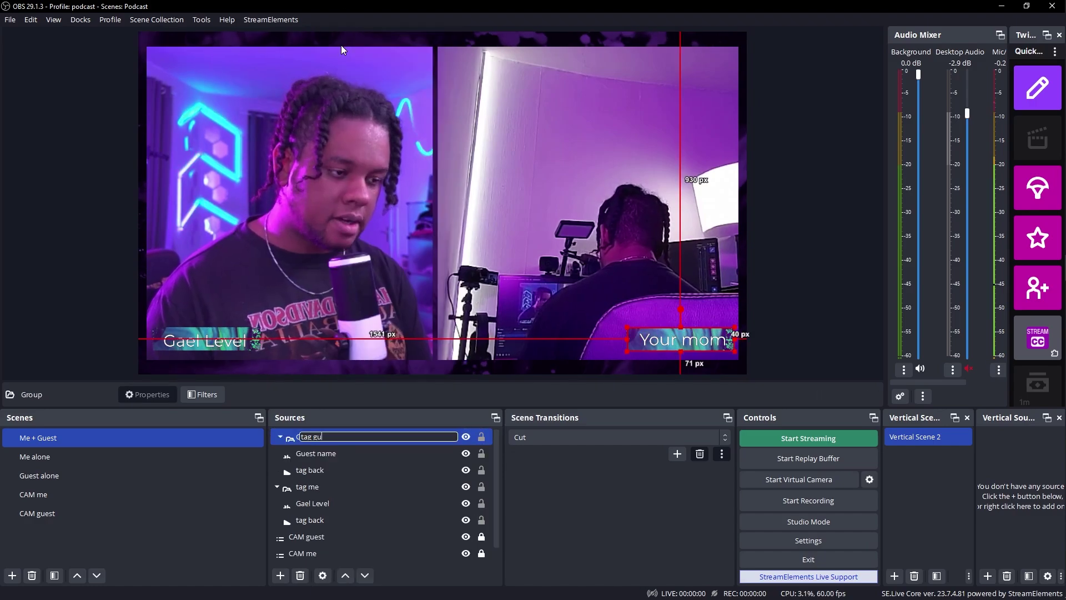
text(est)
key(Return)
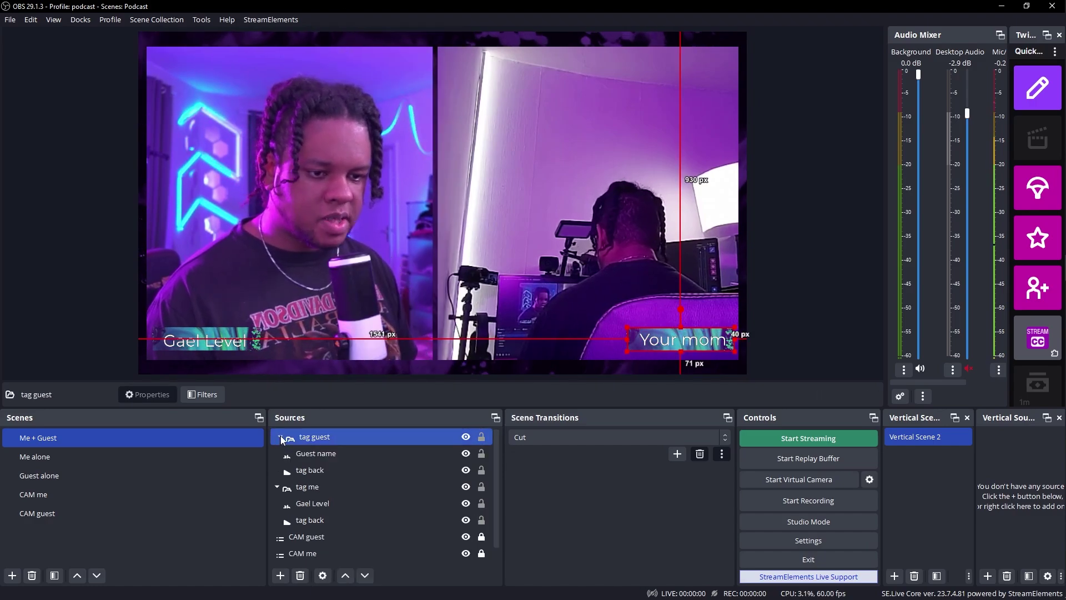
click(280, 437)
click(277, 453)
right_click(311, 453)
Step: Paste tag me as a reference into Me alone and nudge it slightly right
click(328, 85)
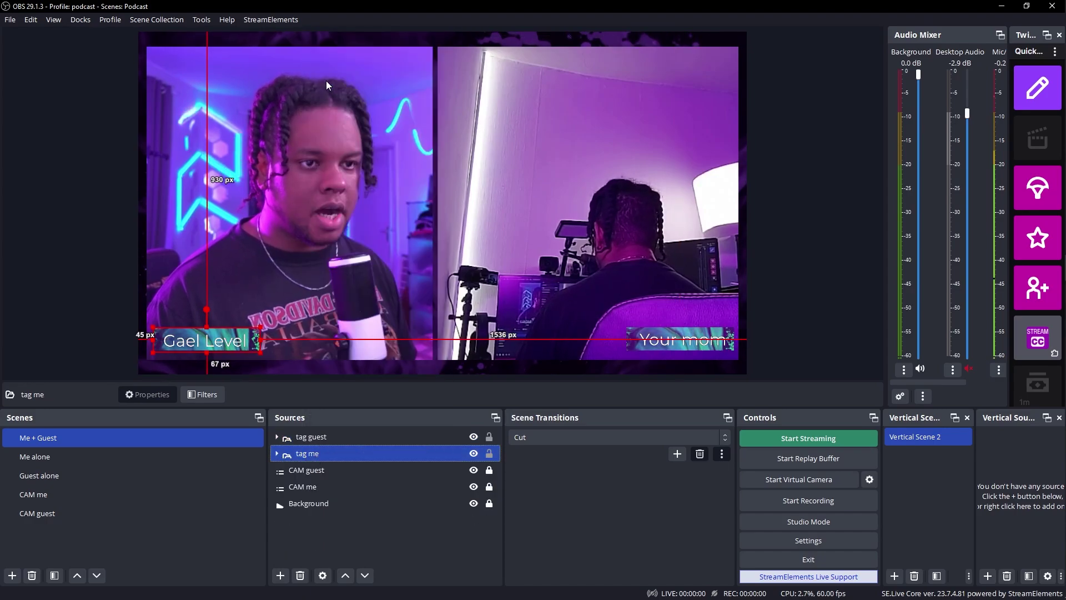
click(35, 456)
click(350, 494)
right_click(350, 494)
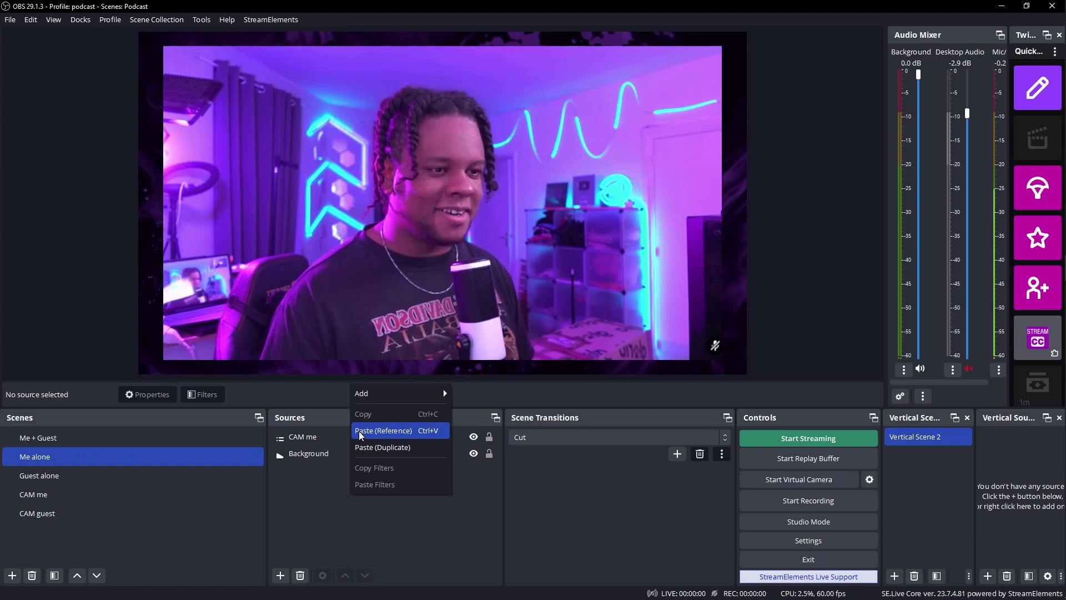
click(383, 430)
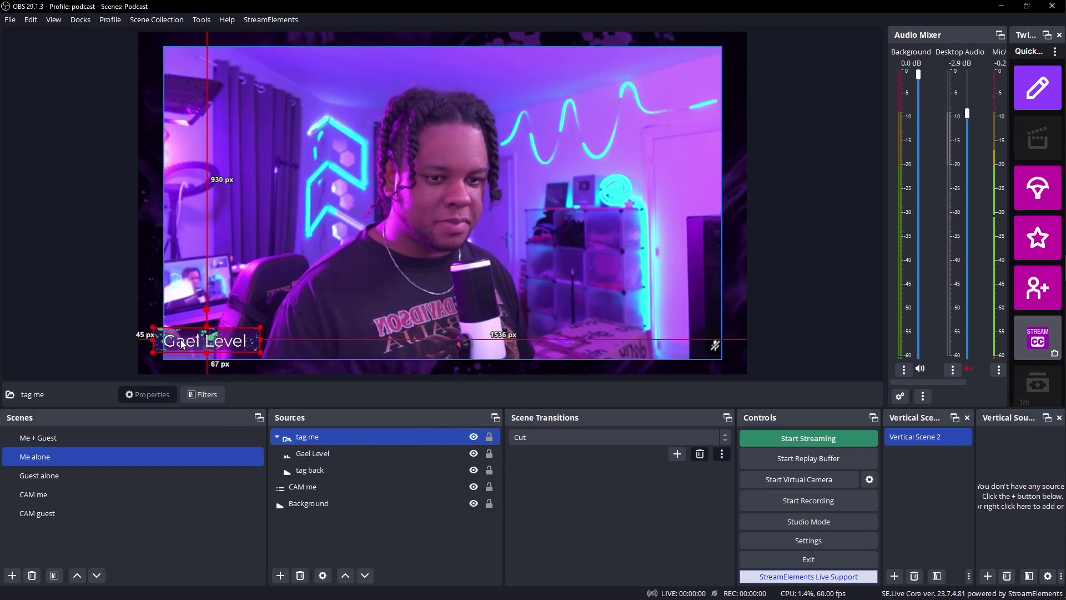
drag(186, 343, 206, 338)
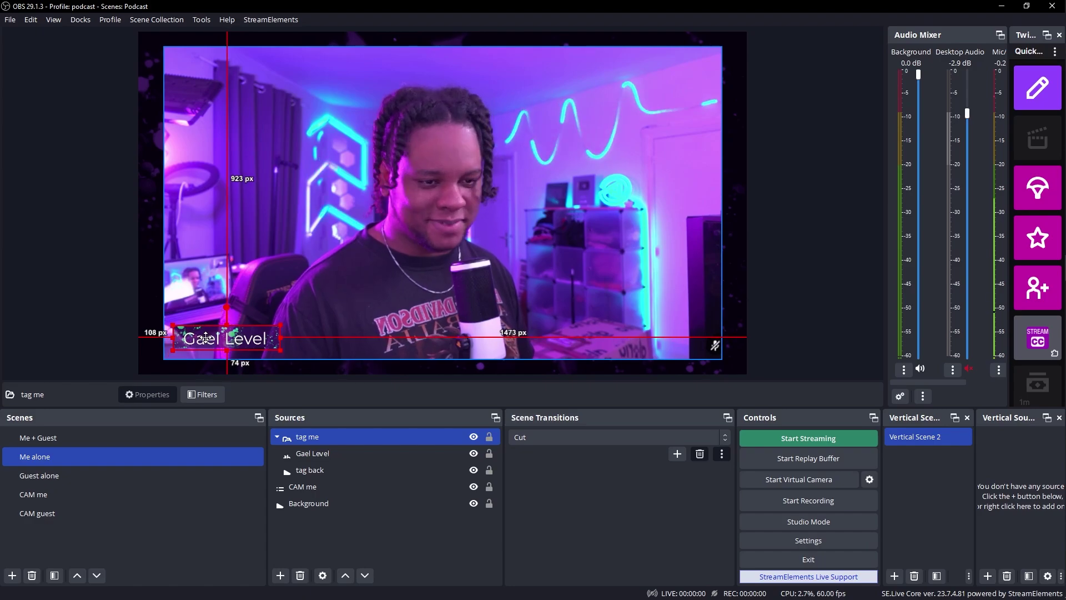
Step: Copy tag guest into Guest alone as a reference and move it to the bottom-left
click(50, 437)
click(303, 437)
right_click(303, 441)
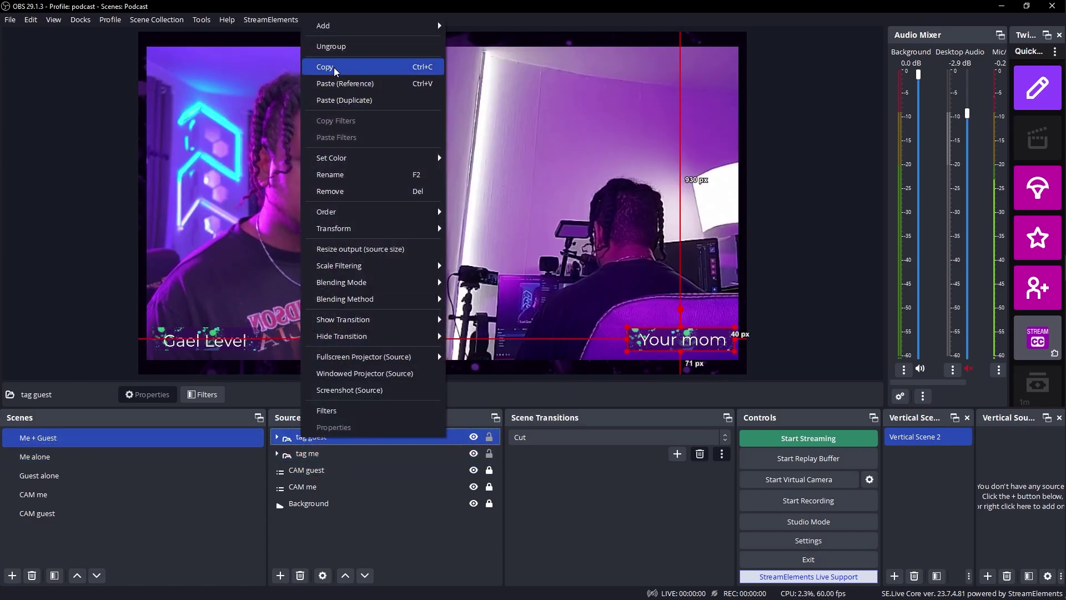
click(357, 66)
click(50, 475)
right_click(297, 483)
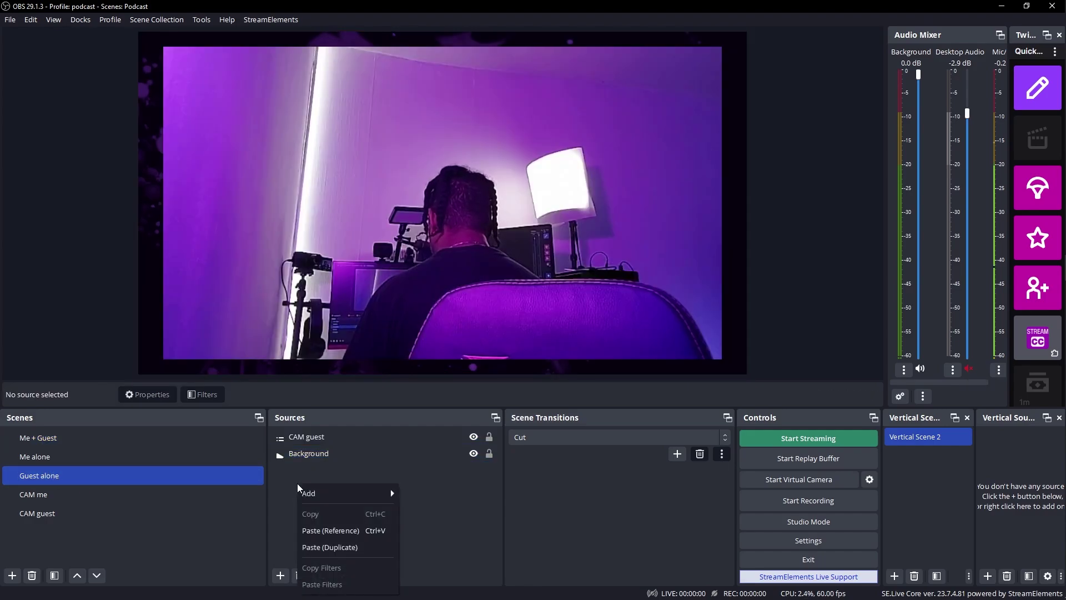
click(330, 531)
drag(681, 340, 233, 340)
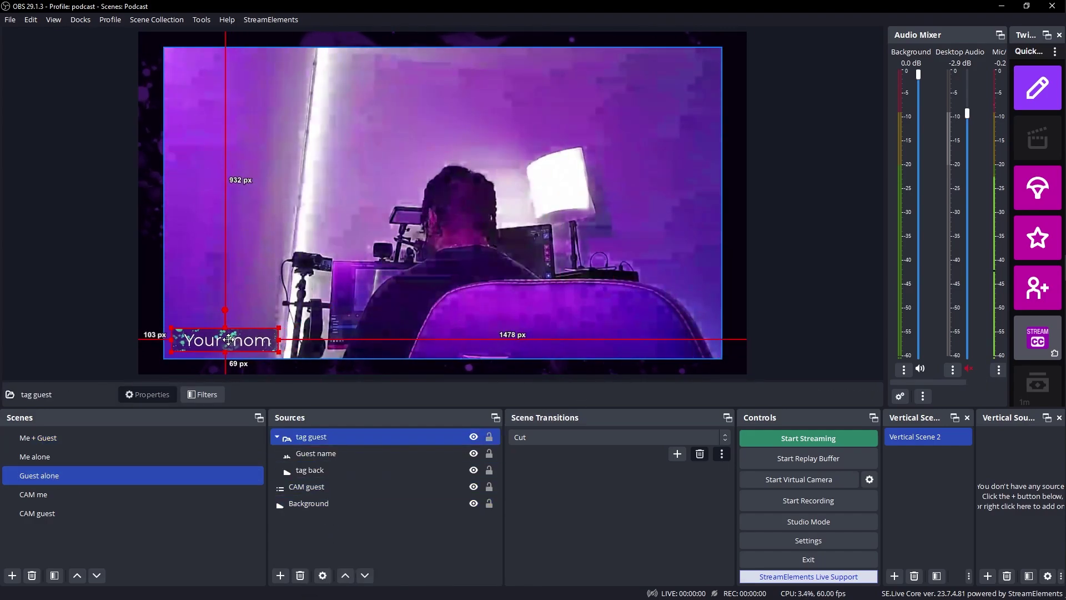
Step: Check the Guest name text in Me + Guest, then review Me alone and Guest alone
click(76, 442)
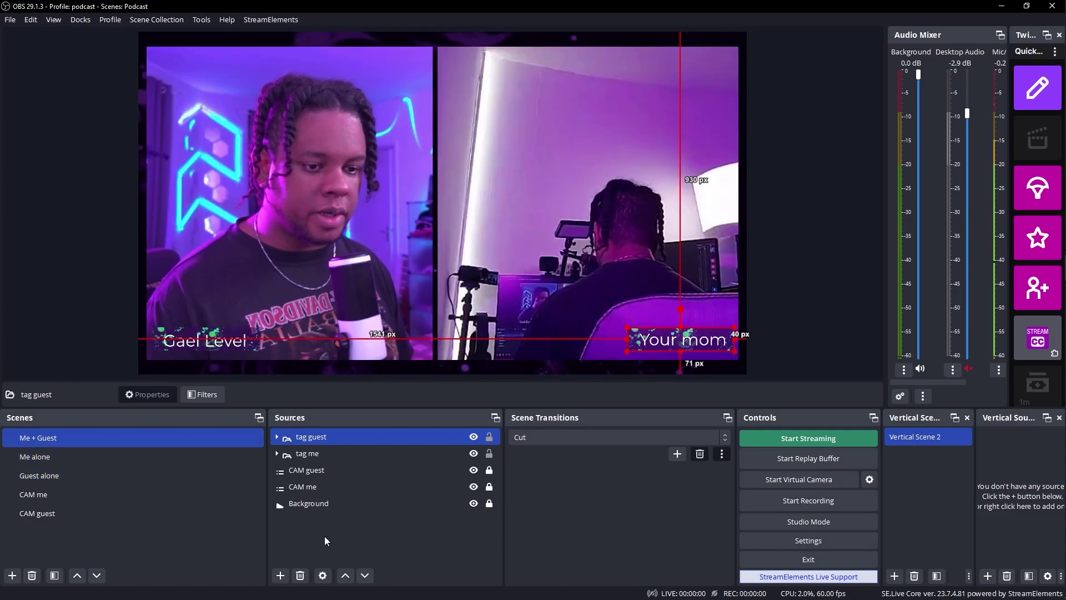
click(277, 437)
click(319, 454)
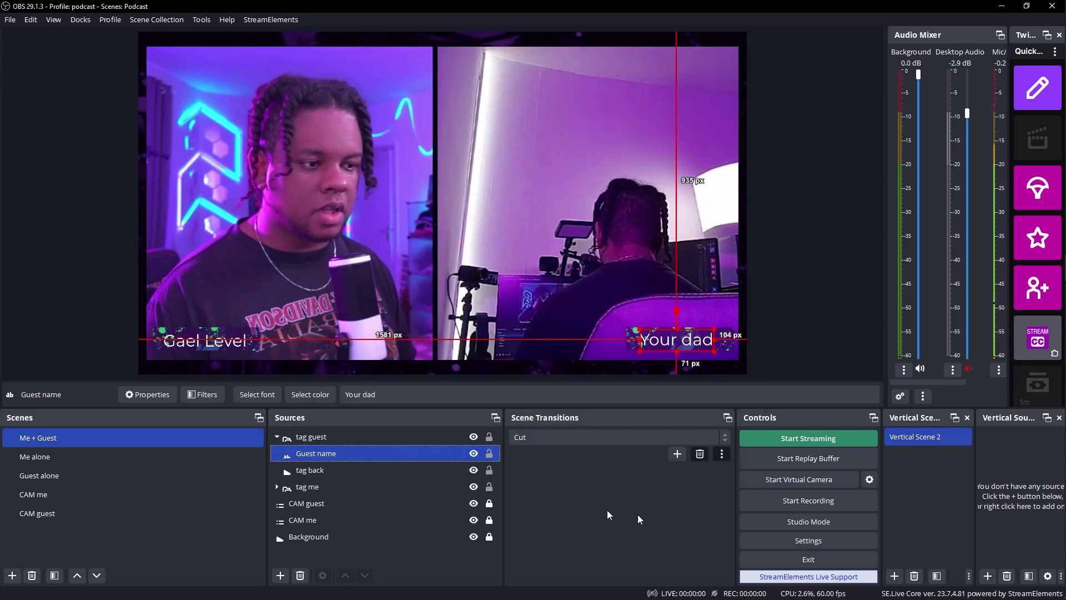
click(109, 272)
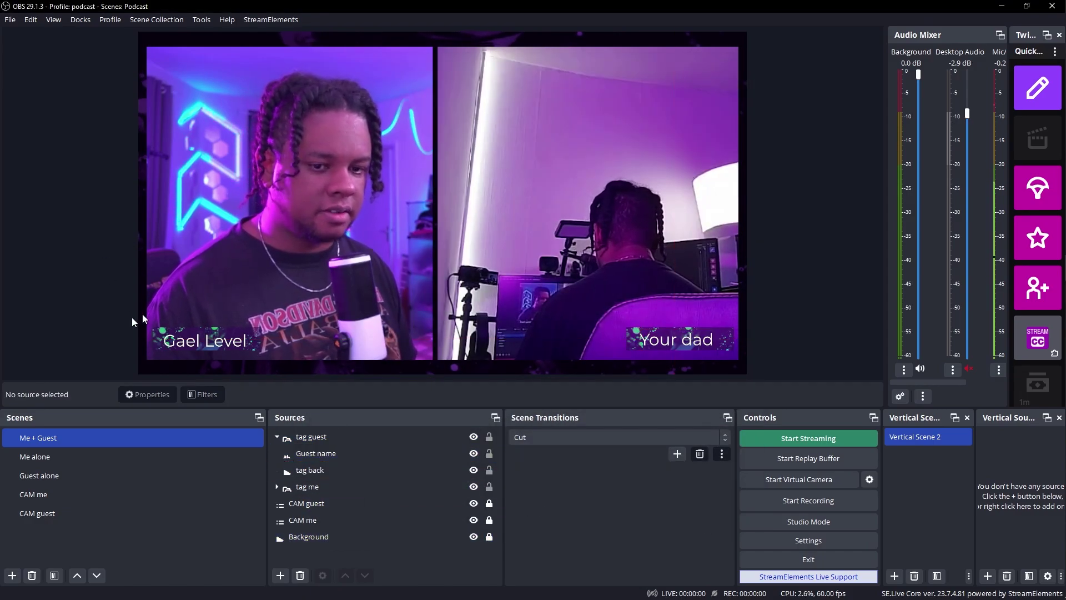
click(70, 455)
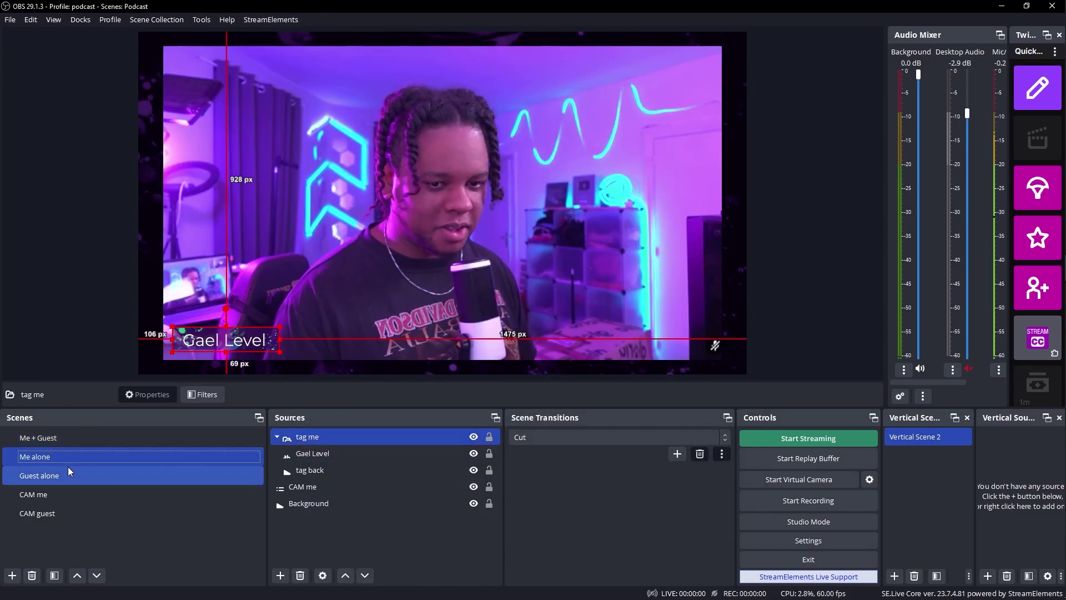
click(69, 473)
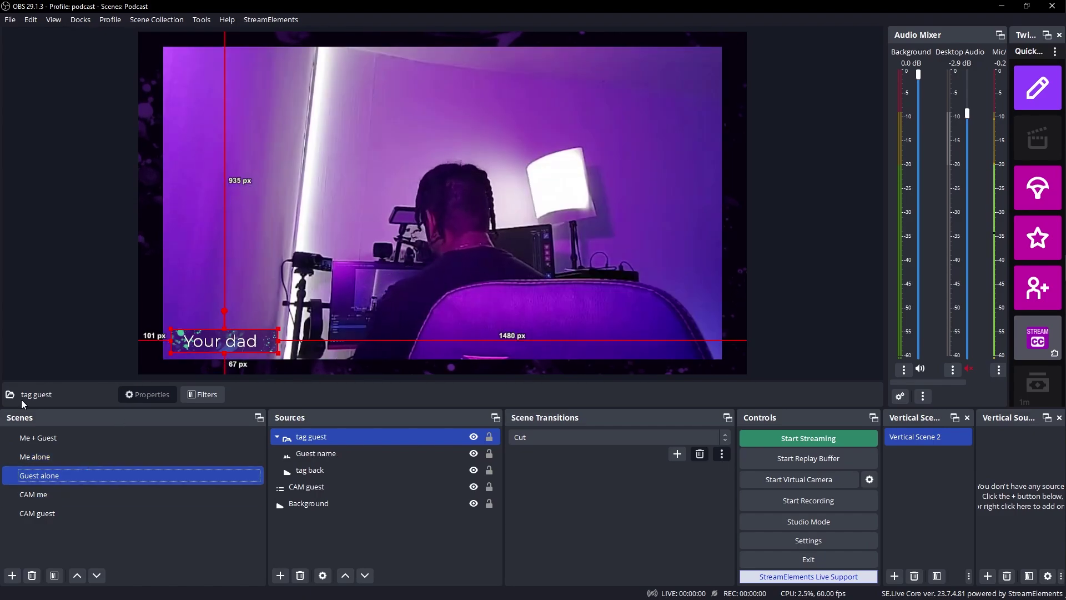
Step: Return to the Me + Guest scene and open the tag guest group's filters
click(59, 440)
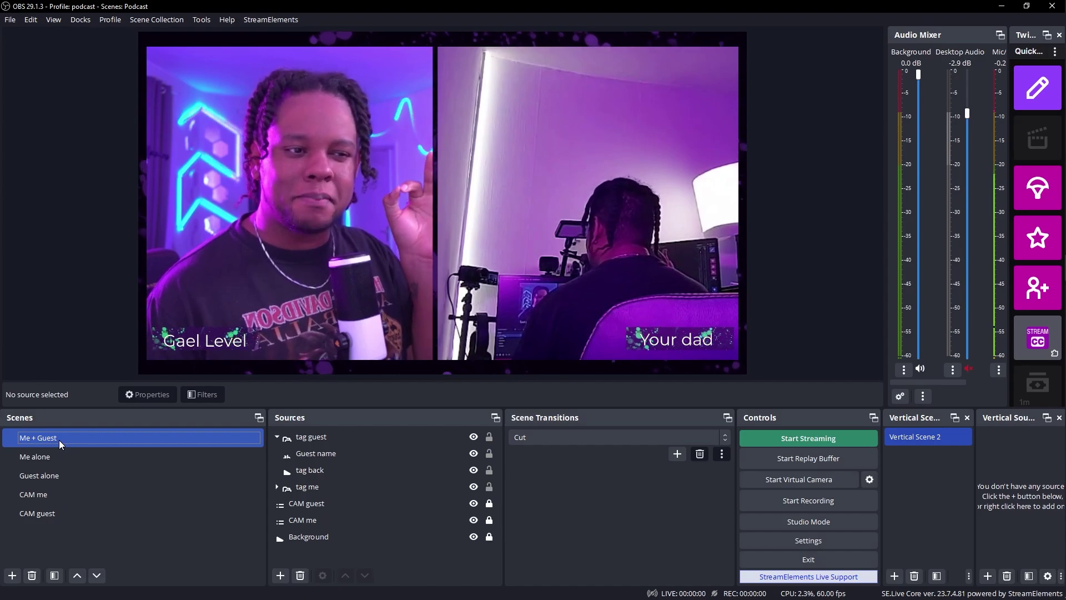
click(331, 456)
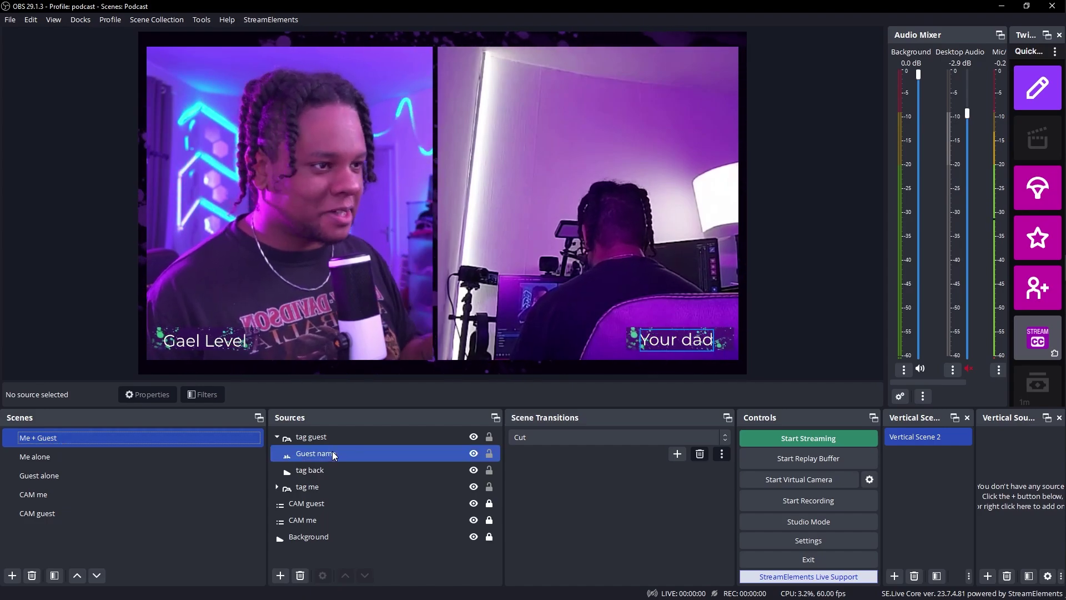
click(272, 472)
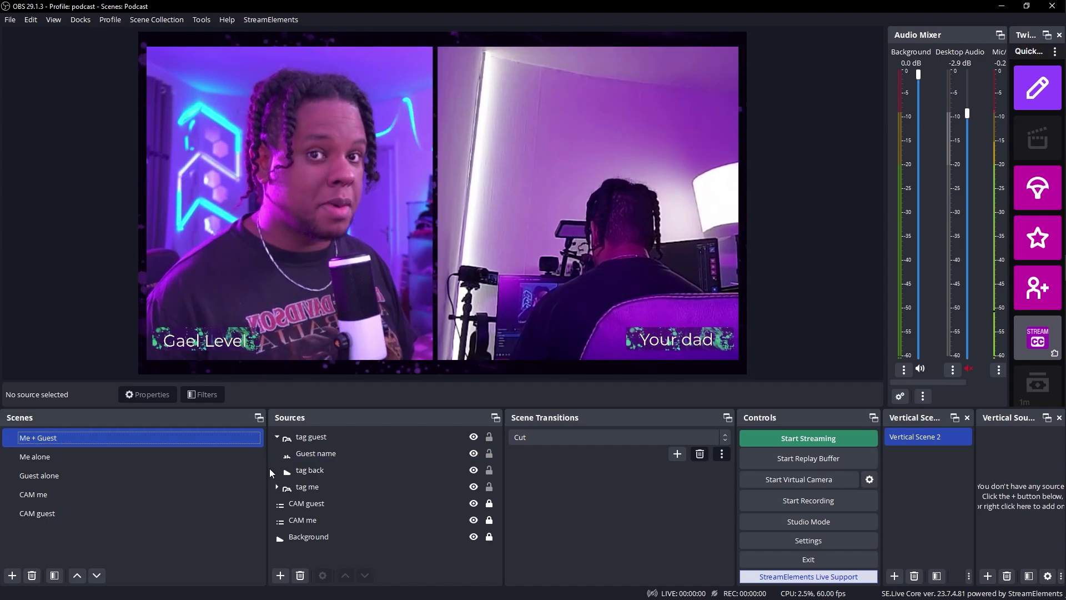
click(277, 437)
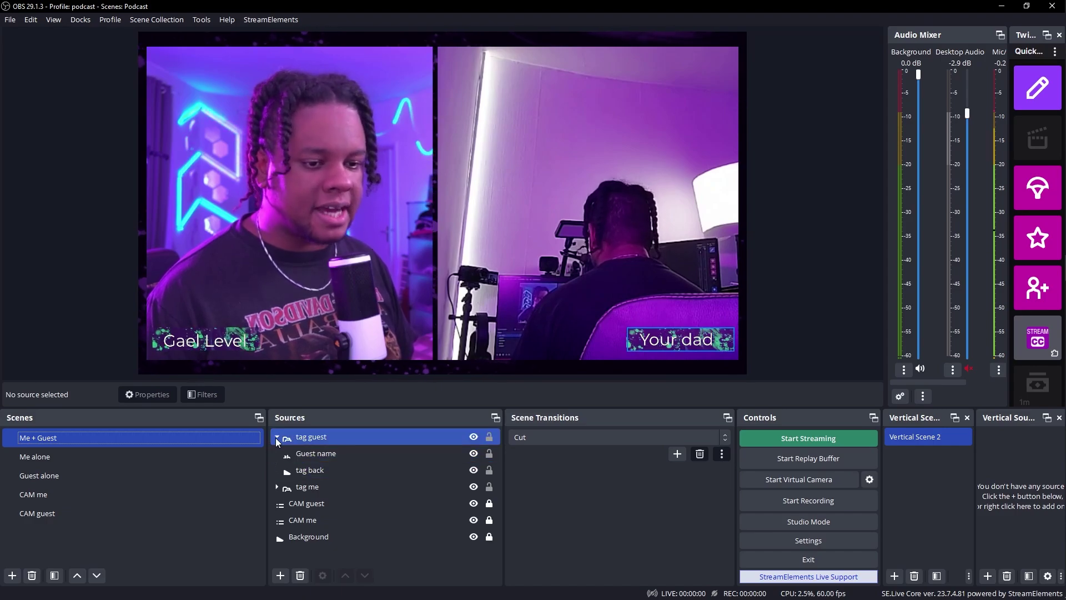
right_click(304, 440)
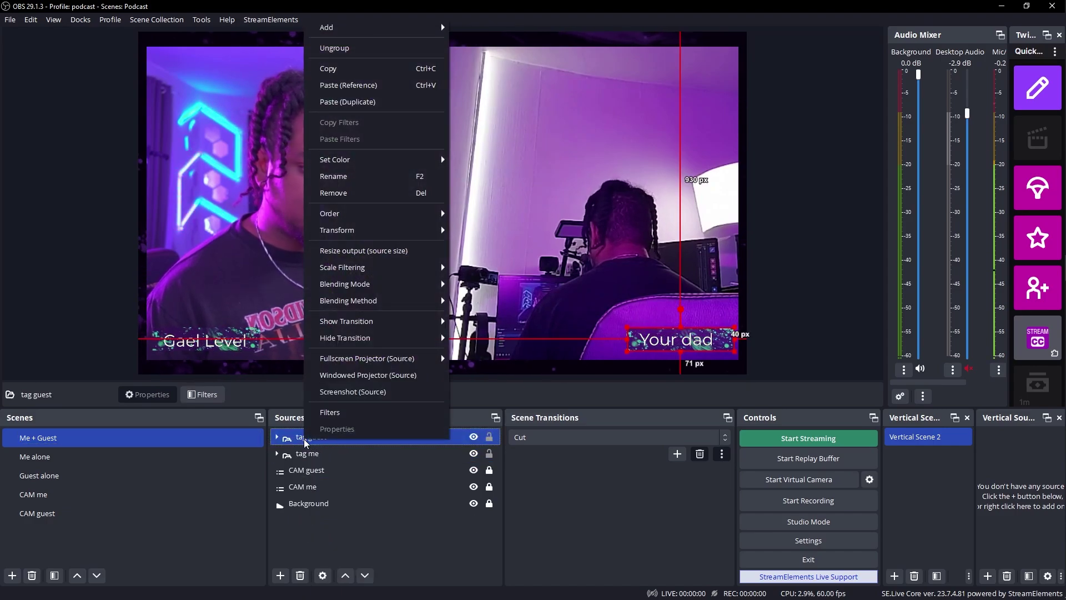
click(329, 412)
Step: Add a User-defined shader loaded from rounded_rect.shader with corner radius 18
click(304, 488)
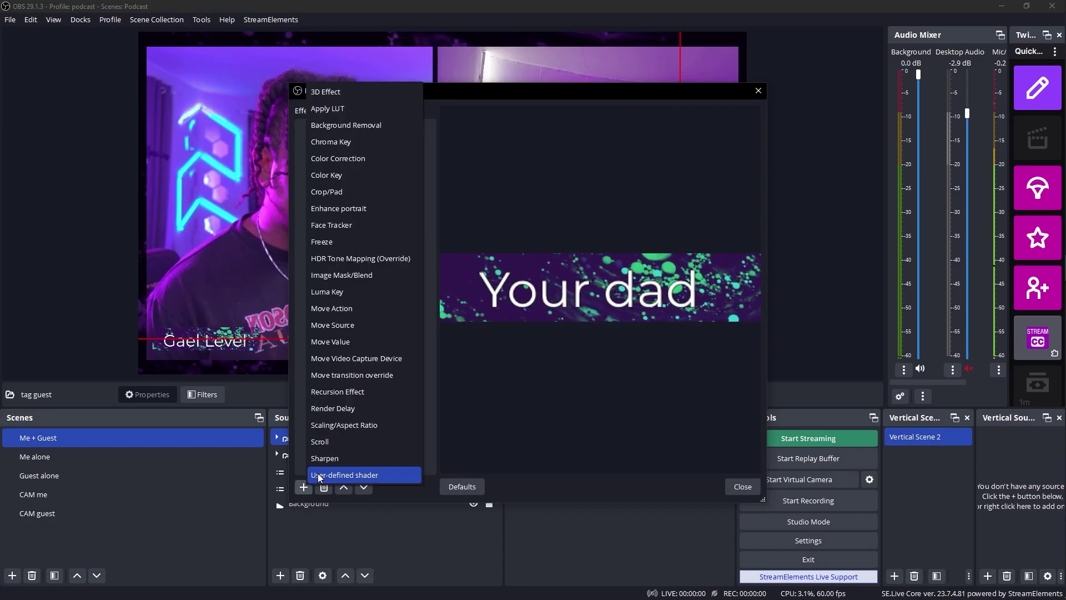
click(321, 475)
click(501, 315)
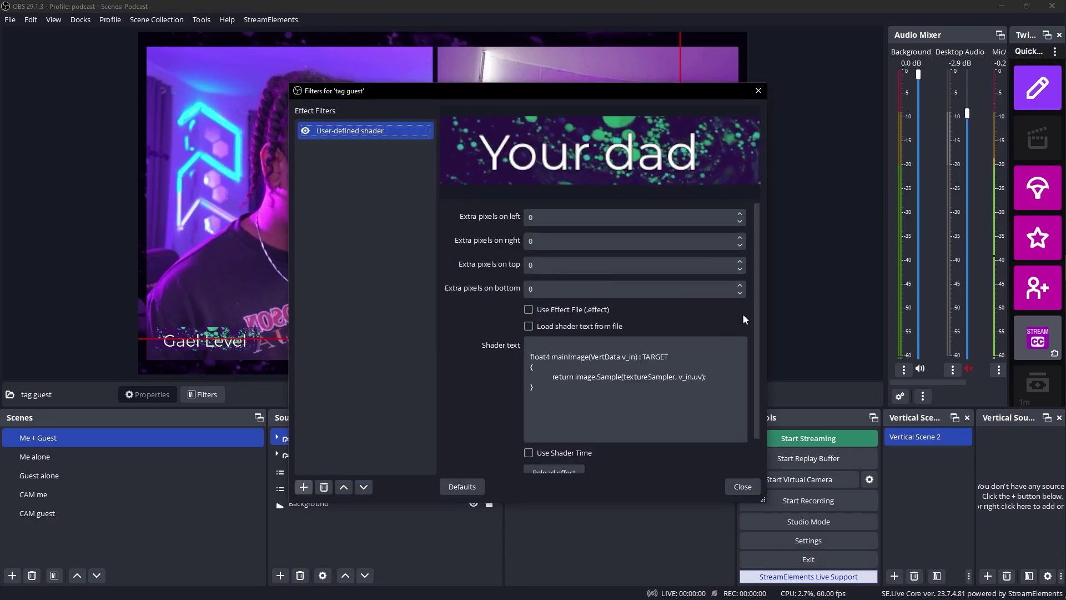
click(528, 356)
click(733, 346)
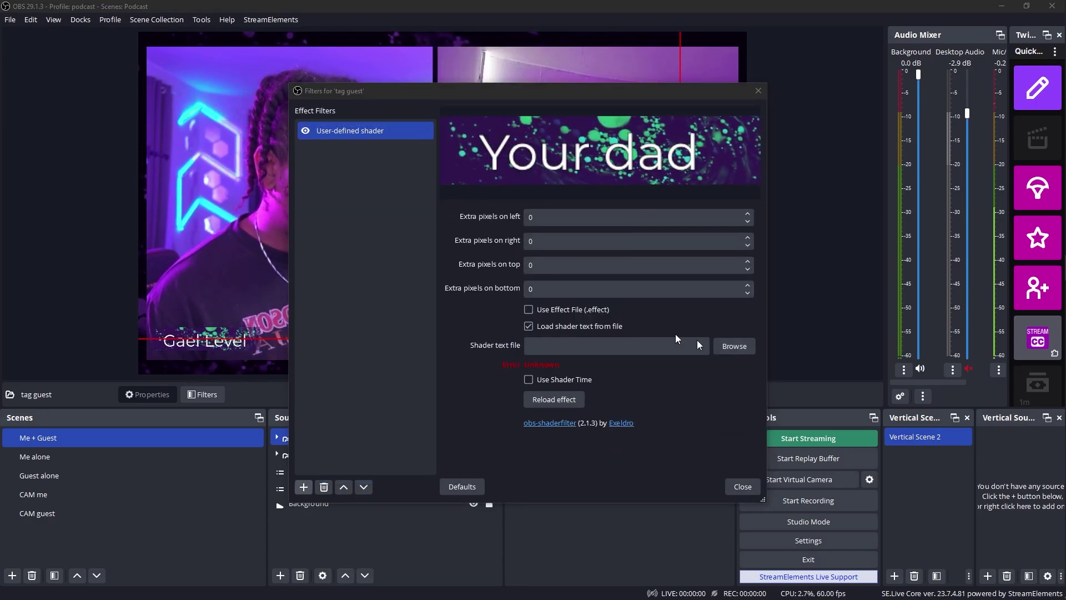
scroll(455, 261, down, 3)
click(425, 176)
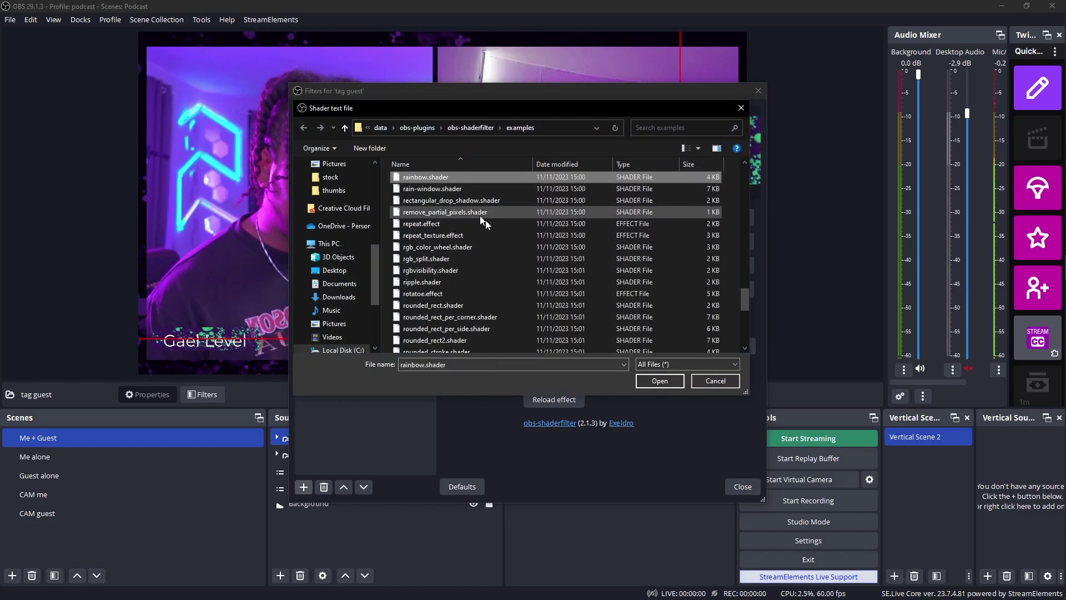
scroll(416, 278, down, 1)
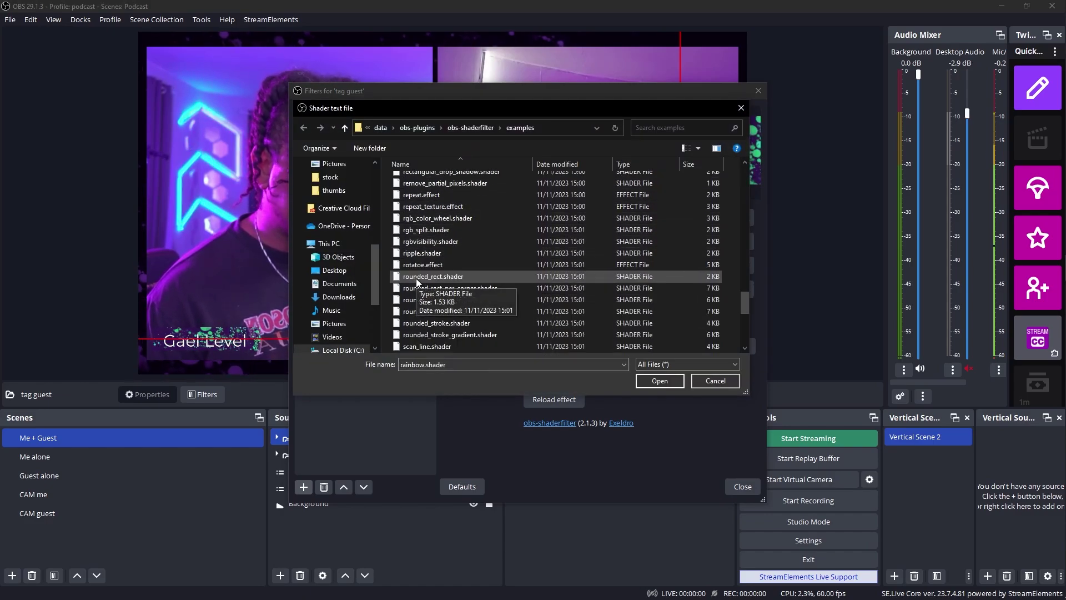
double_click(417, 278)
drag(528, 388, 545, 387)
Step: Copy the rounded shader filter for reuse and close the guest tag's filters
drag(515, 87, 337, 82)
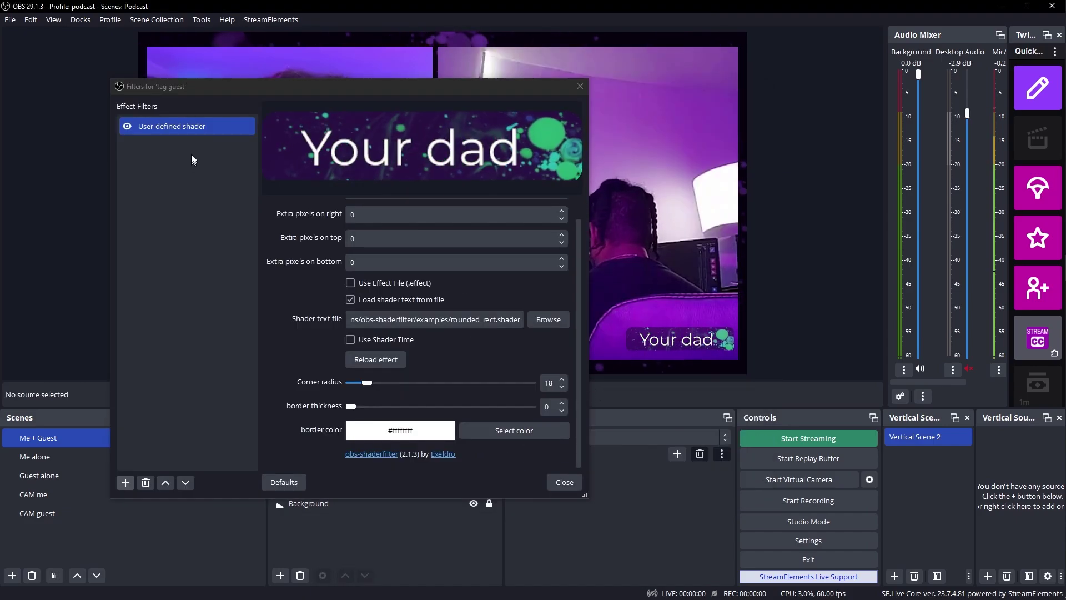
right_click(188, 129)
key(Escape)
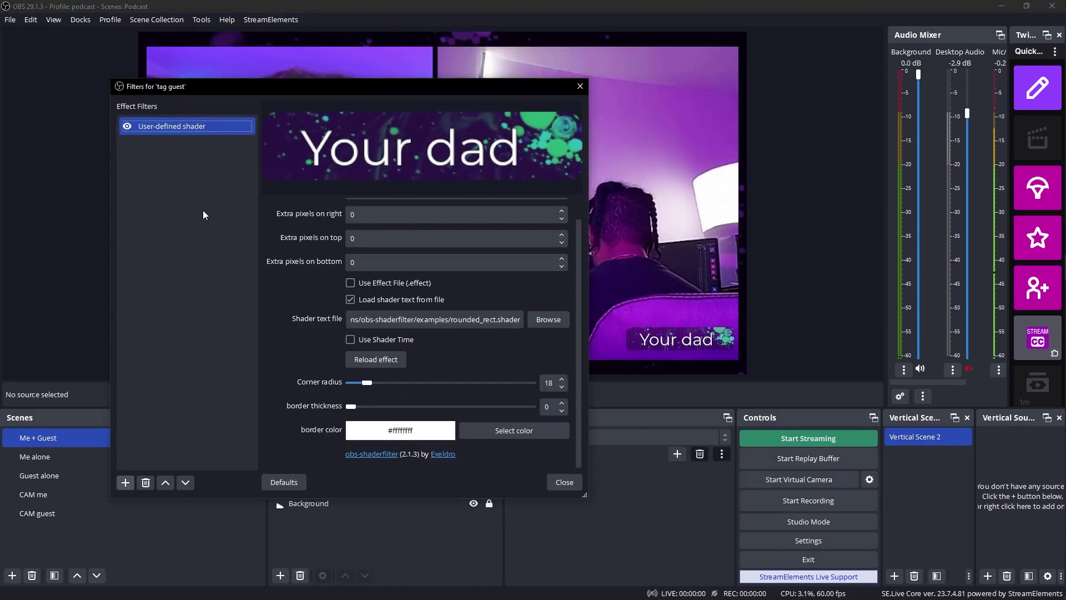
click(565, 482)
click(311, 455)
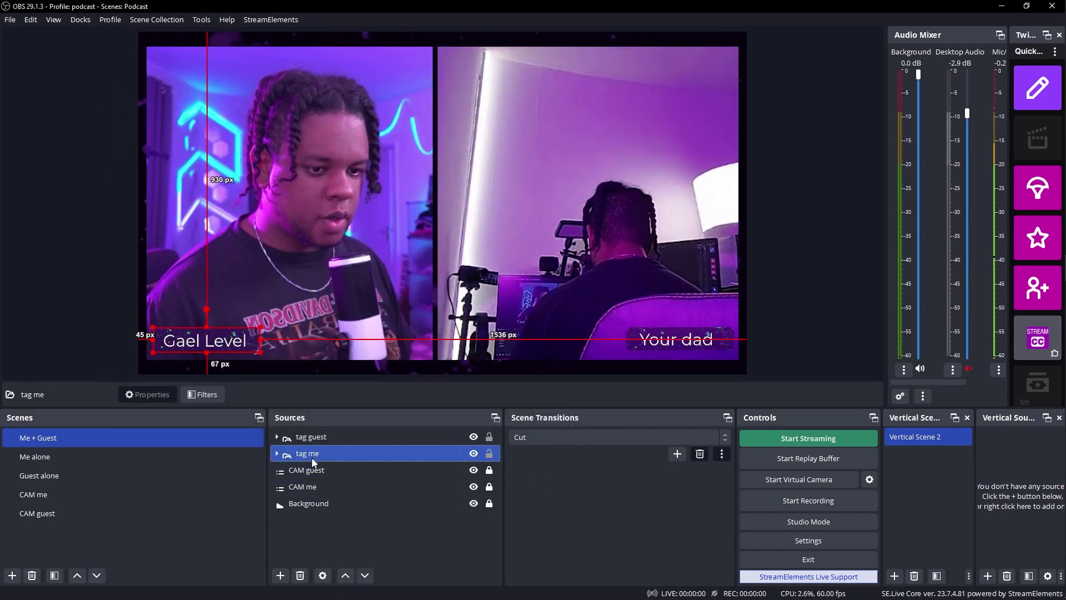
Step: Paste the copied rounded_rect shader filter onto the tag me group
right_click(311, 457)
click(329, 429)
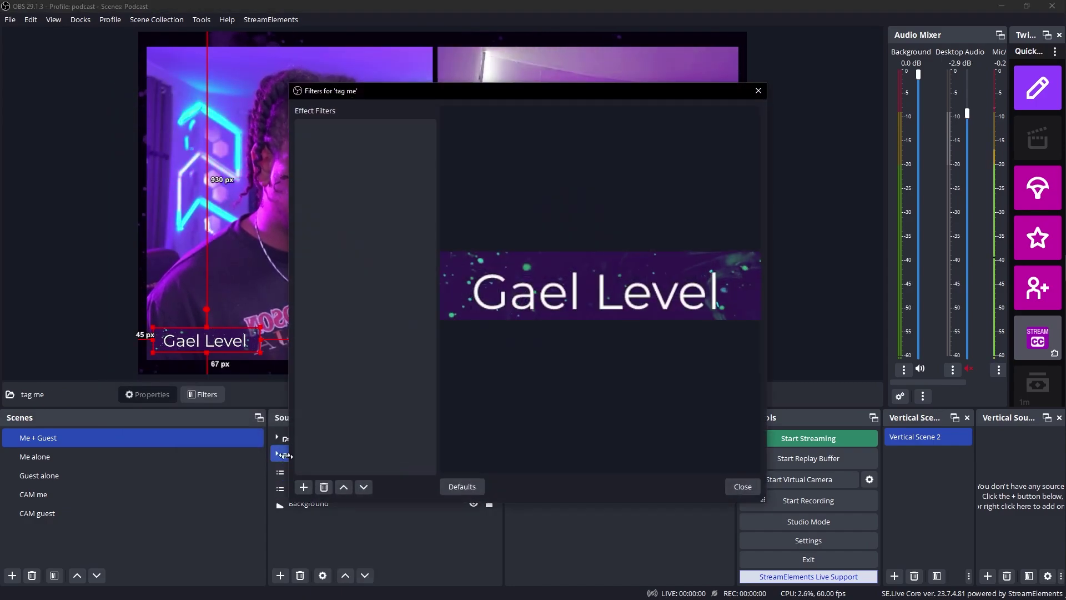
click(383, 353)
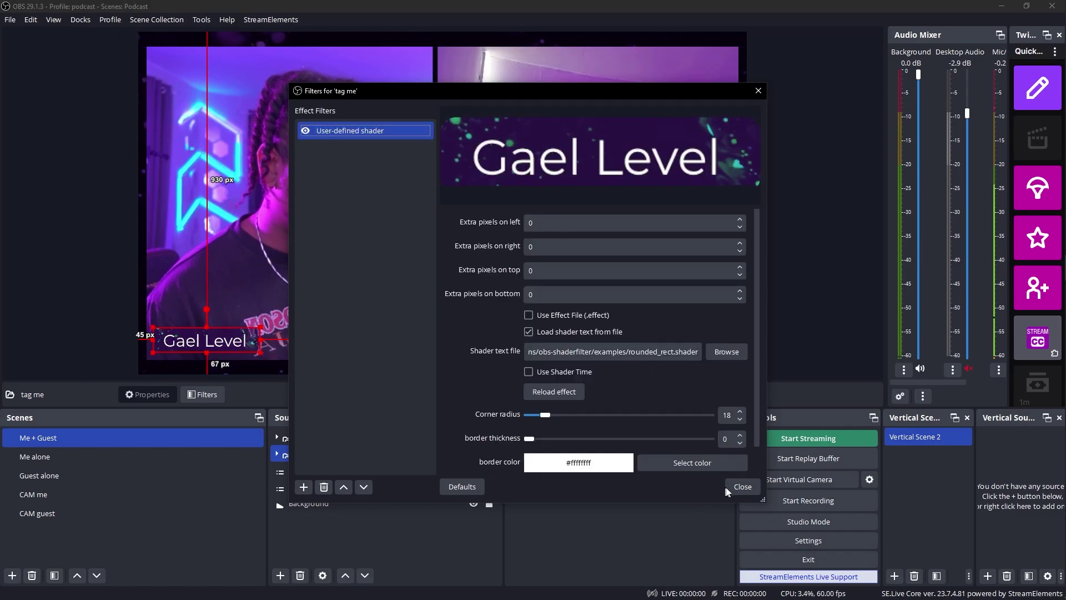
key(Escape)
click(382, 548)
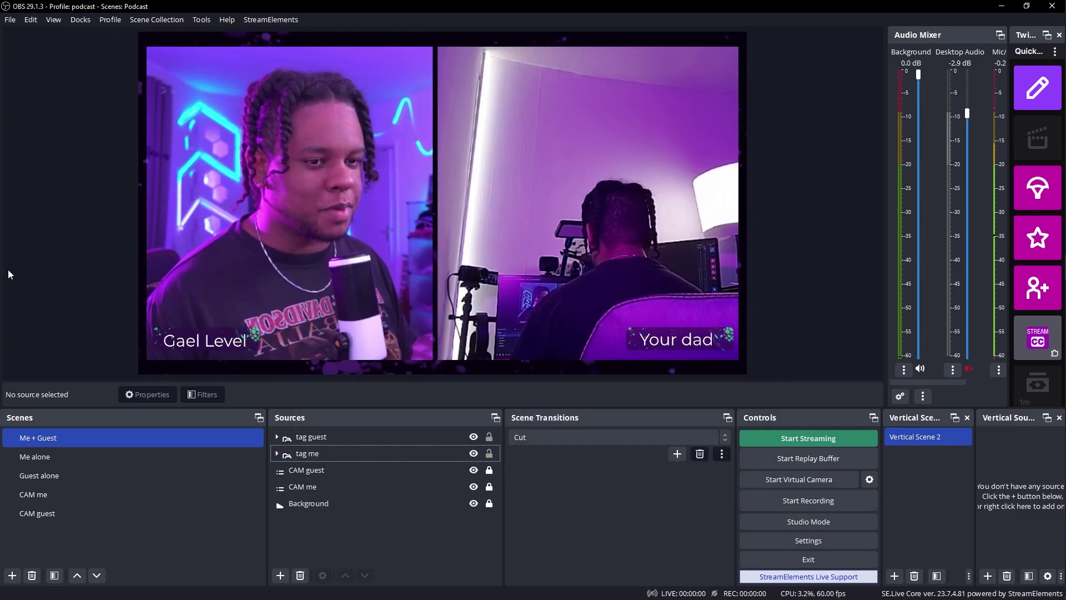
Step: Check the Me alone, Guest alone and Me + Guest scenes to review the rounded tags
click(34, 457)
click(43, 476)
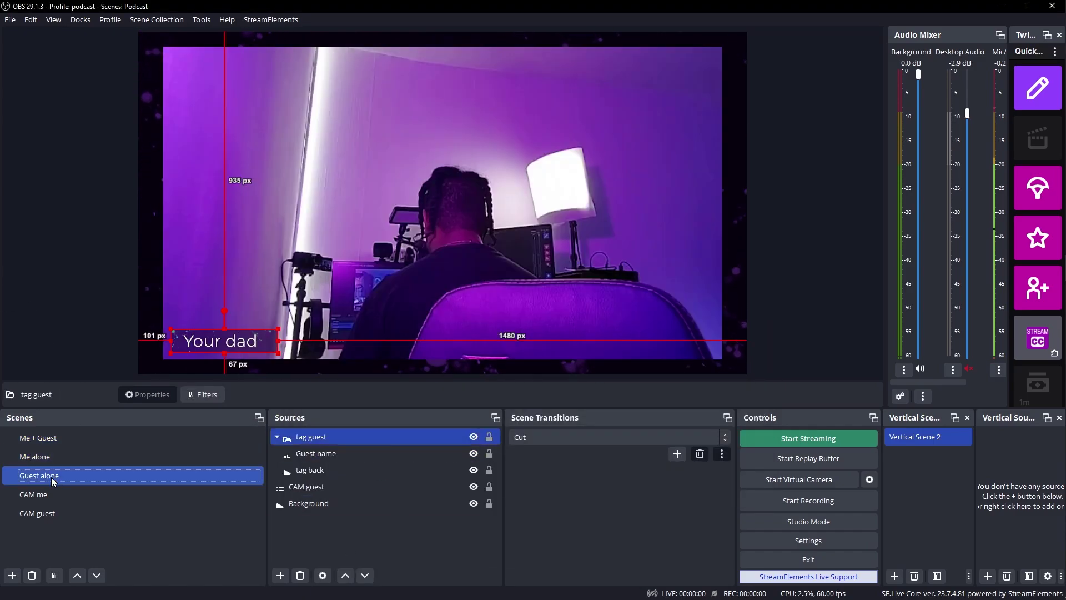
click(47, 259)
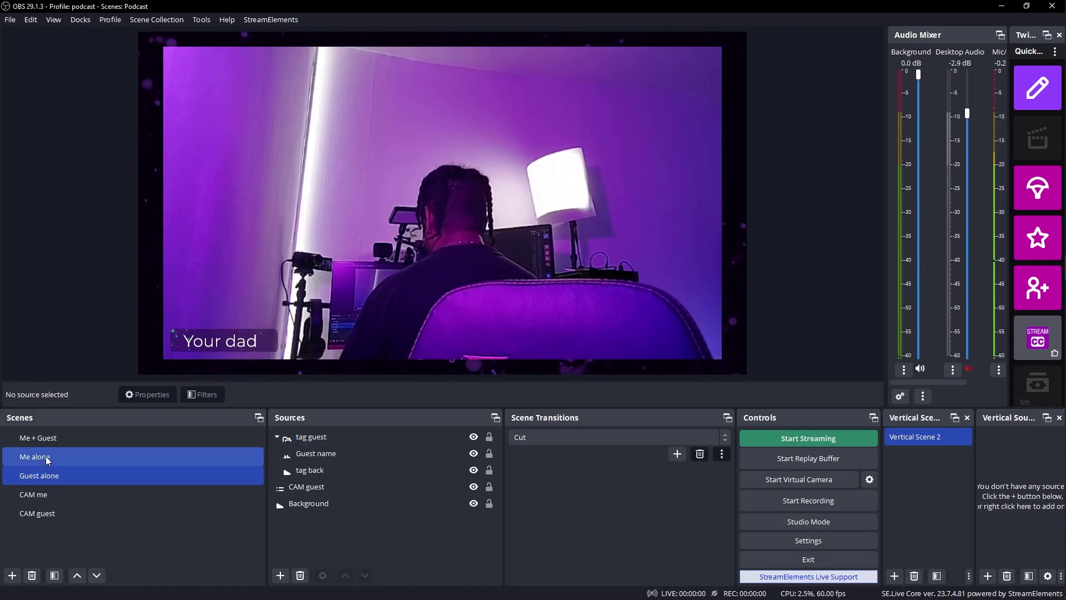
click(44, 439)
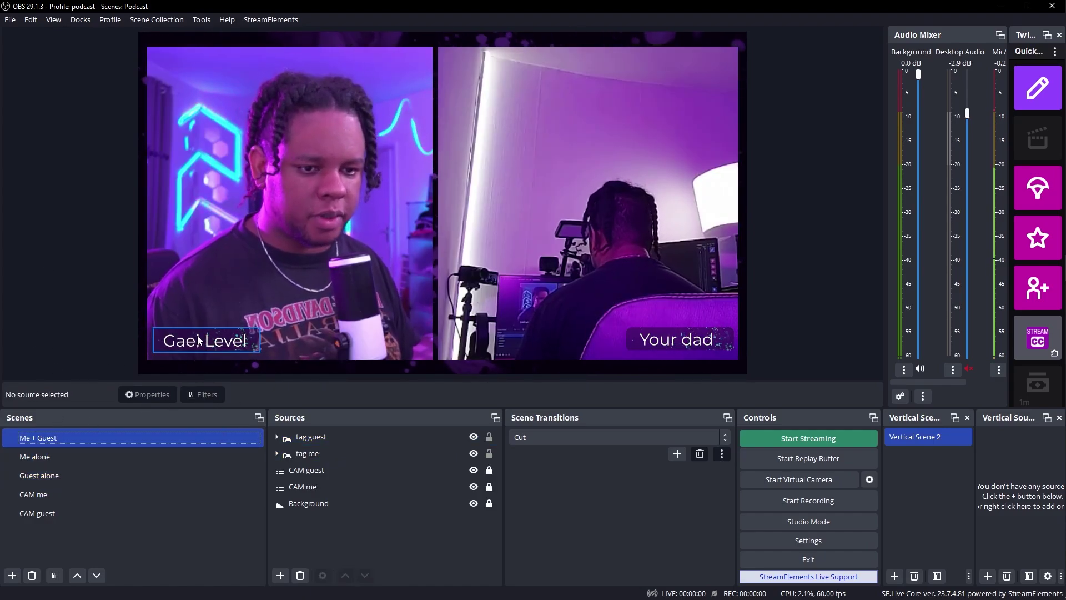
click(277, 453)
Step: Adjust tag back's Color Correction: lower gamma, contrast 0.14, brightness -0.2620, hue shift -124.23
click(314, 488)
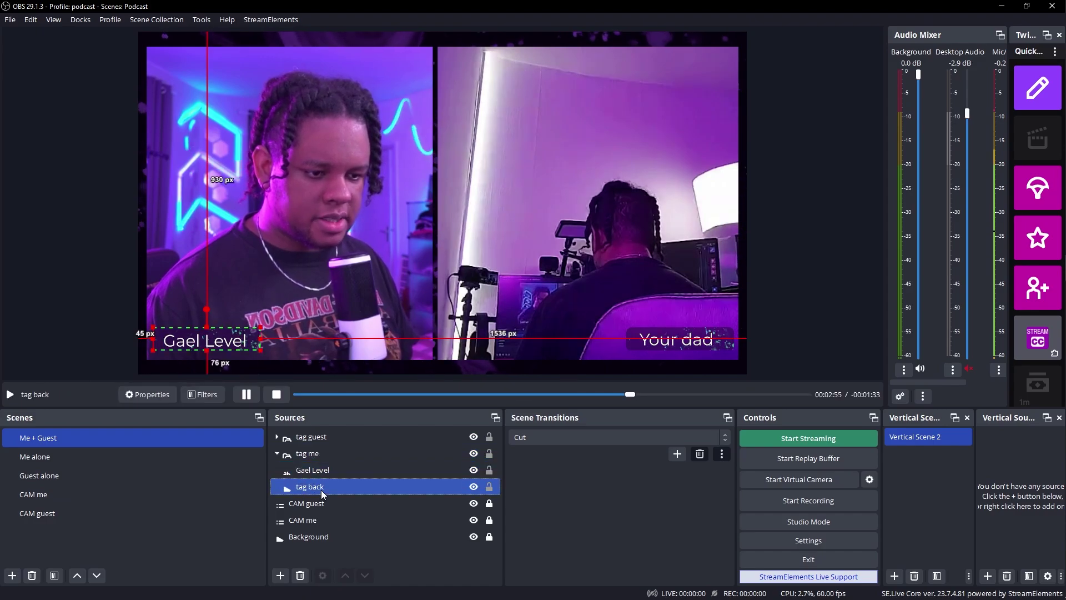
click(207, 394)
drag(510, 95, 455, 355)
mouse_move(532, 588)
mouse_down()
mouse_move(503, 589)
mouse_move(523, 588)
mouse_up()
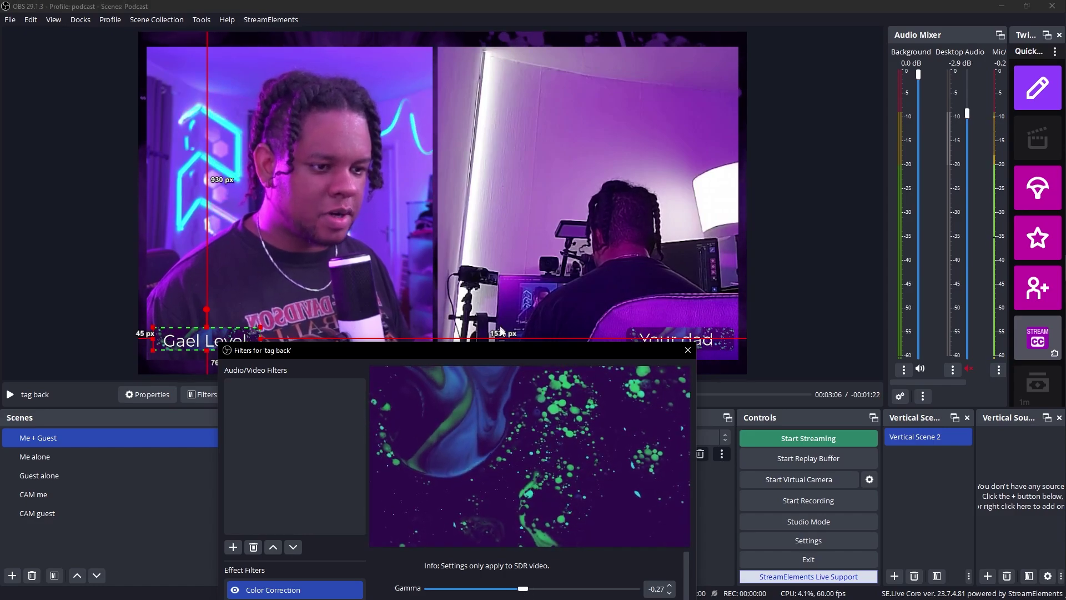
drag(498, 350, 536, 64)
drag(568, 350, 541, 351)
scroll(632, 435, down, 1)
click(631, 434)
click(575, 385)
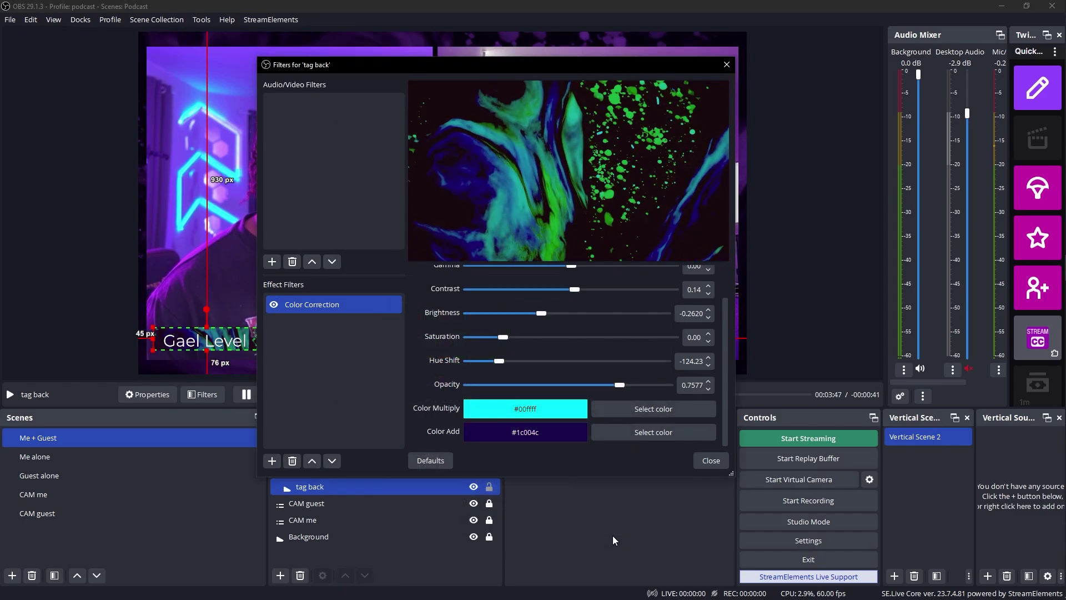
click(711, 461)
Step: Select and then deselect the Background source
ctrl+click(384, 467)
ctrl+click(420, 536)
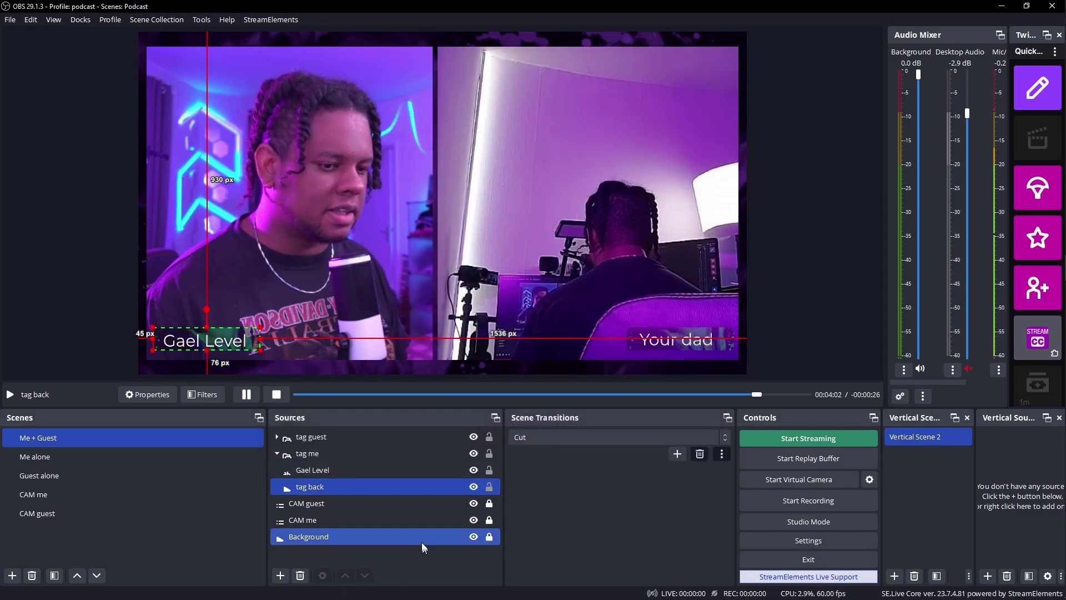
ctrl+click(419, 536)
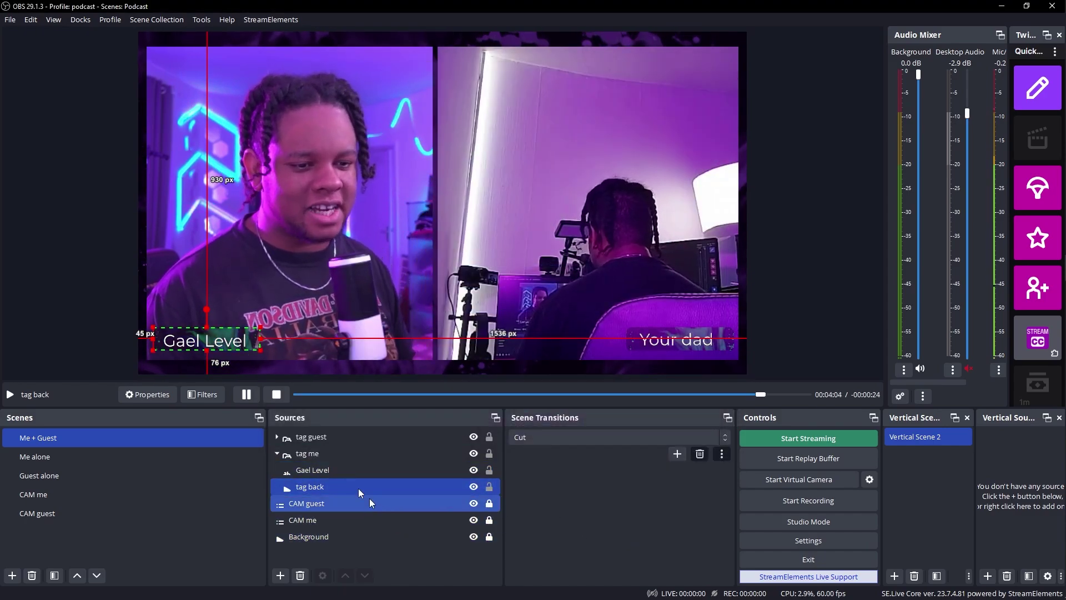
ctrl+click(310, 470)
click(311, 472)
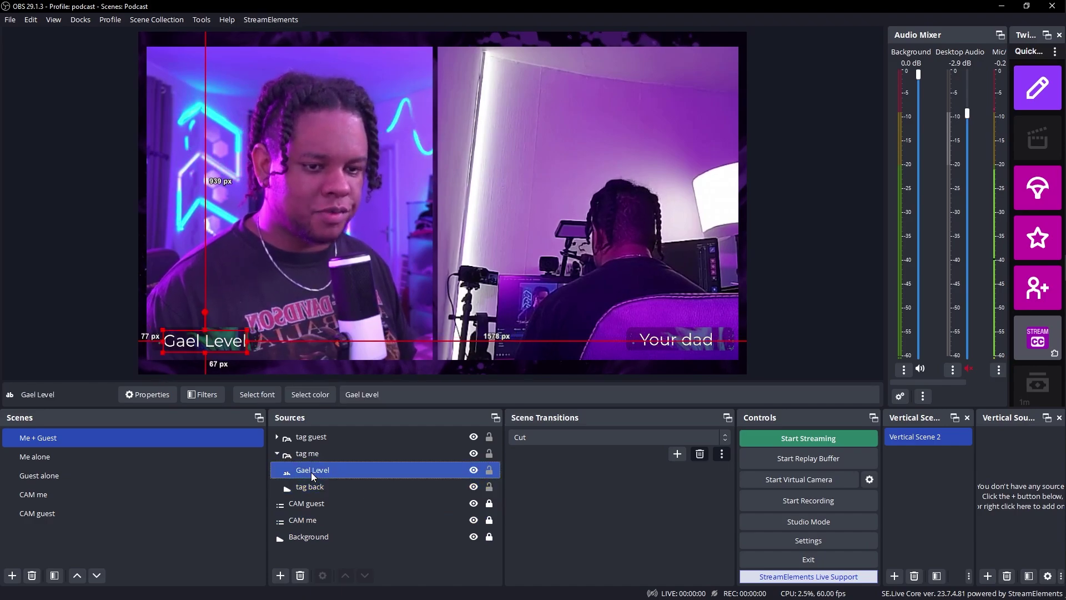
double_click(313, 472)
scroll(454, 316, down, 5)
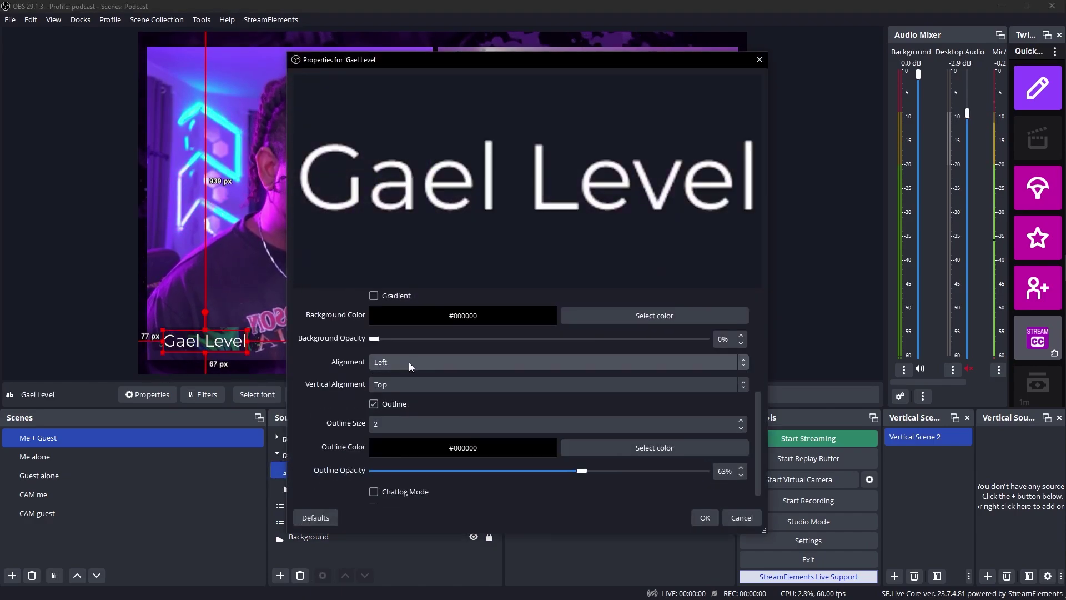
click(409, 362)
click(412, 387)
scroll(392, 379, up, 3)
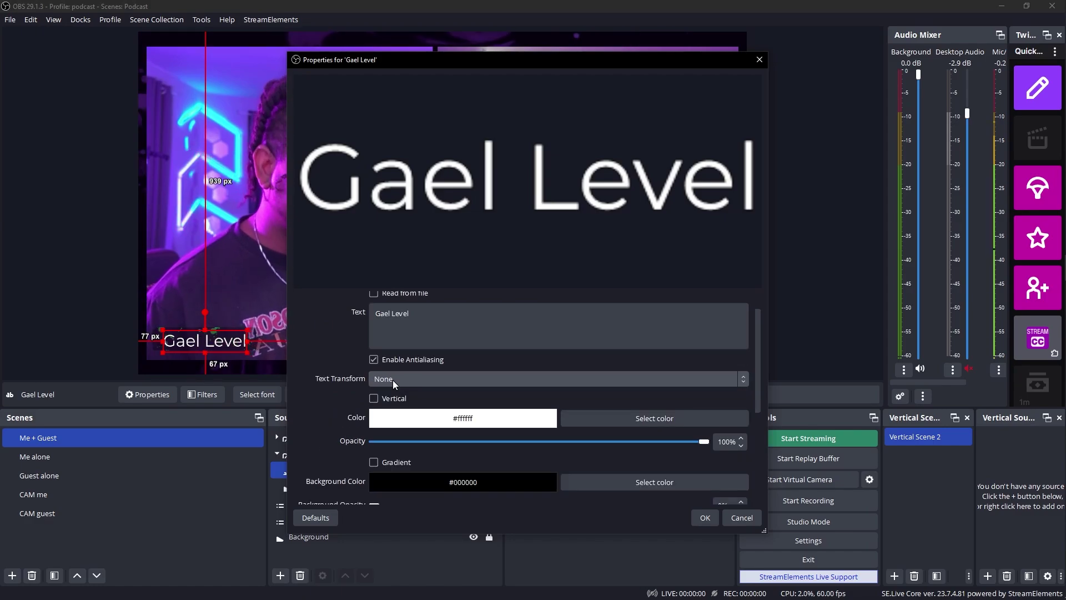
click(393, 380)
click(401, 408)
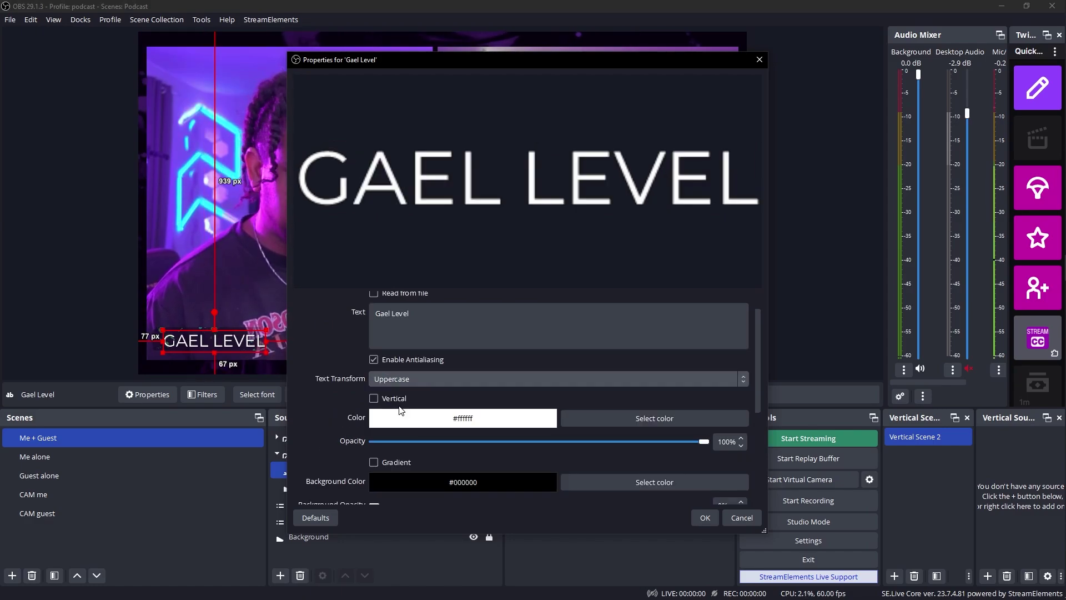
click(408, 379)
key(Escape)
key(Escape)
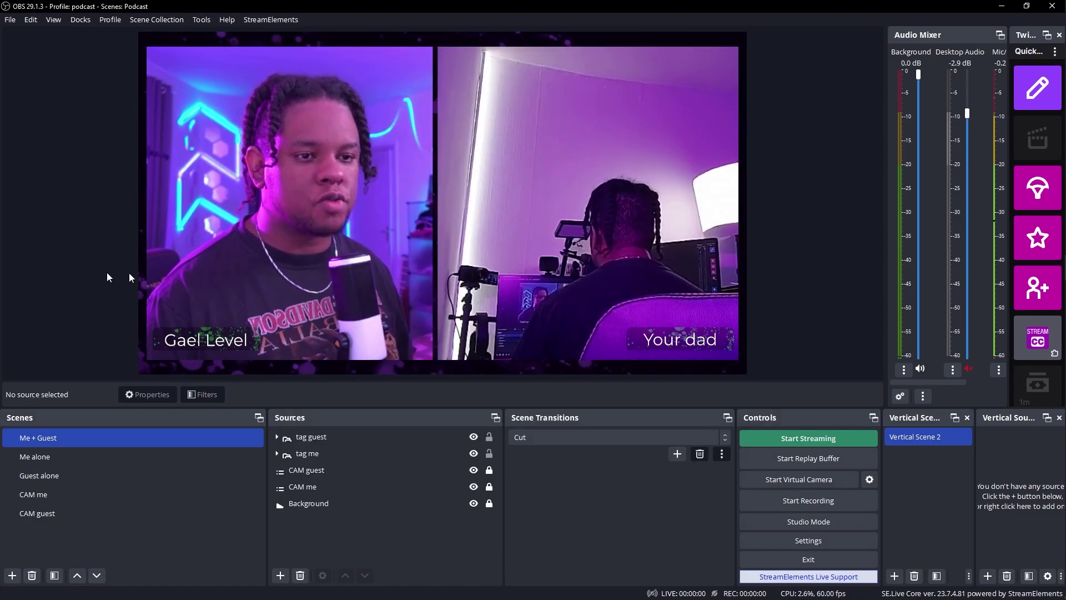
click(304, 471)
click(203, 395)
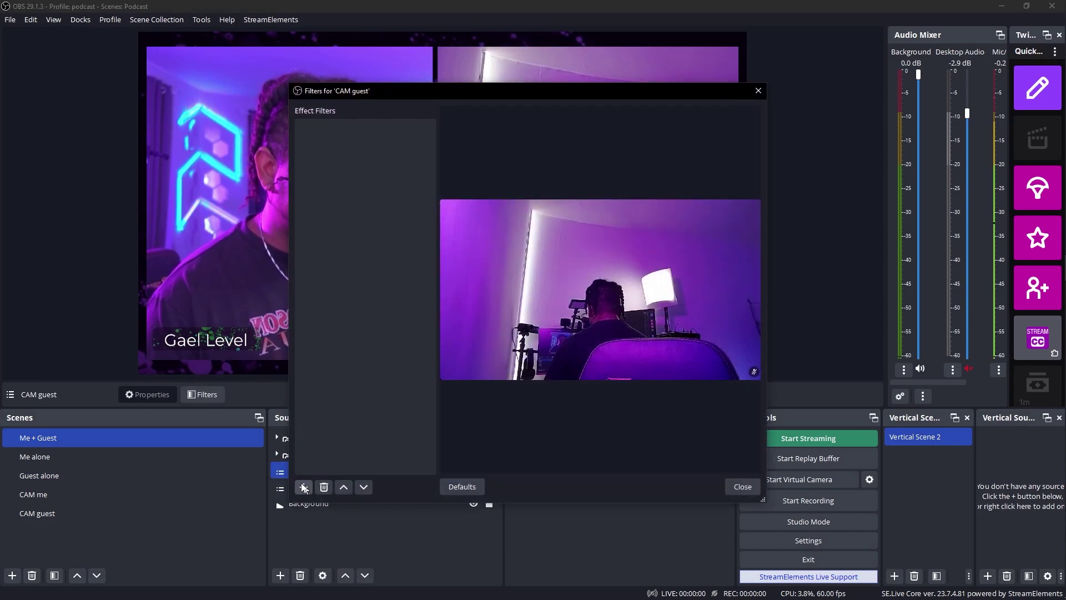
click(303, 487)
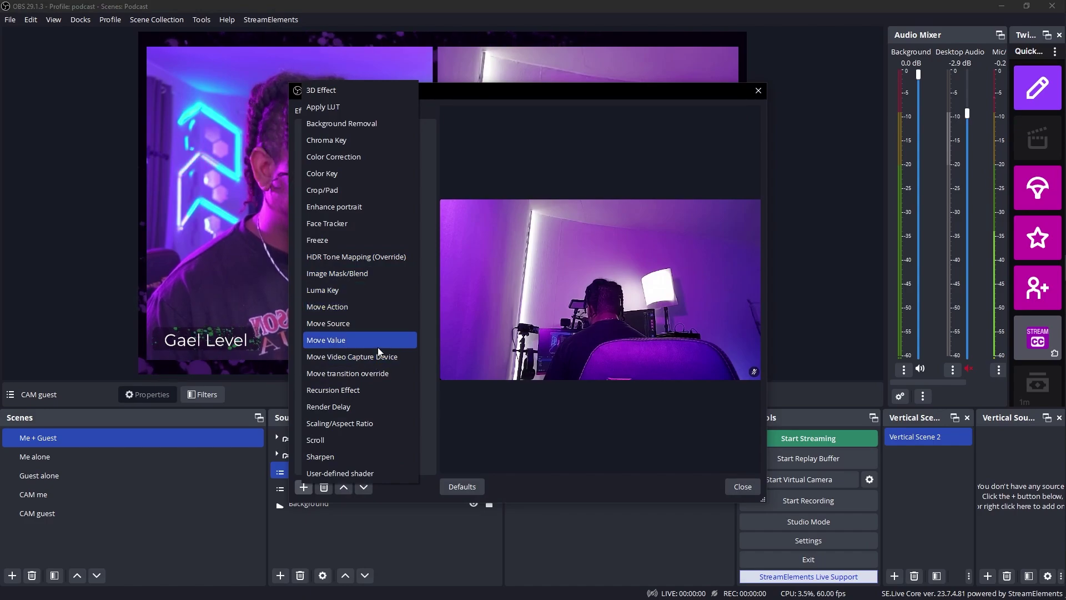
click(455, 265)
right_click(361, 189)
click(373, 214)
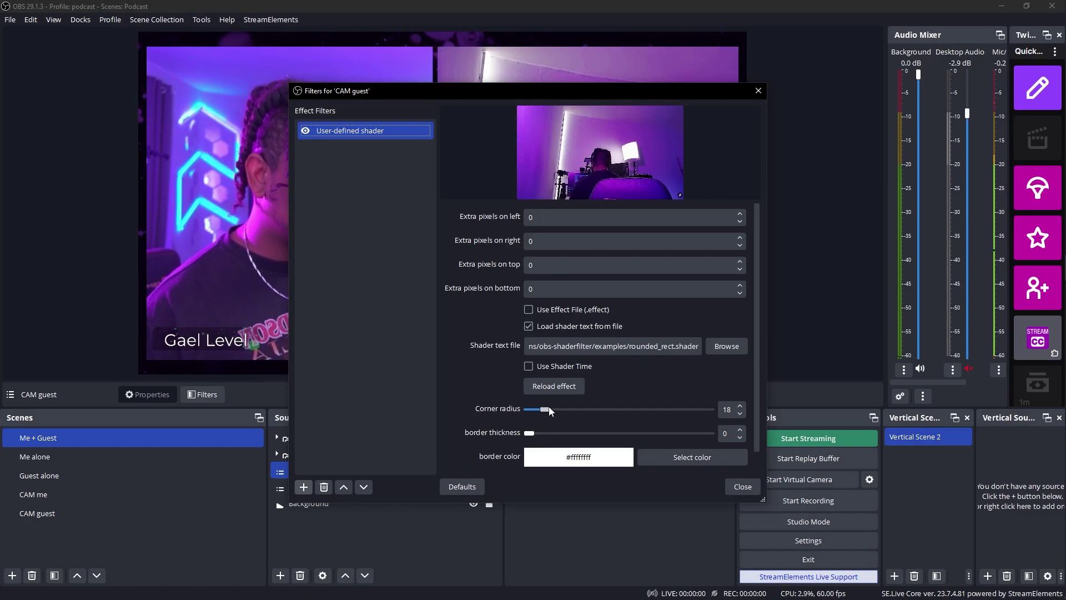
drag(624, 91, 593, 89)
key(Delete)
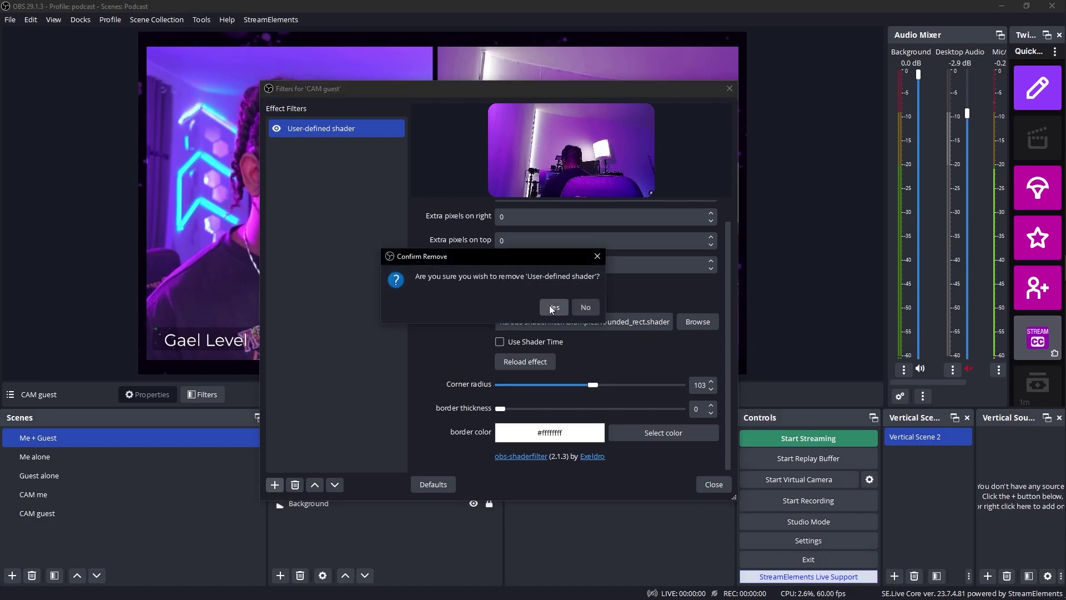
click(549, 305)
key(Escape)
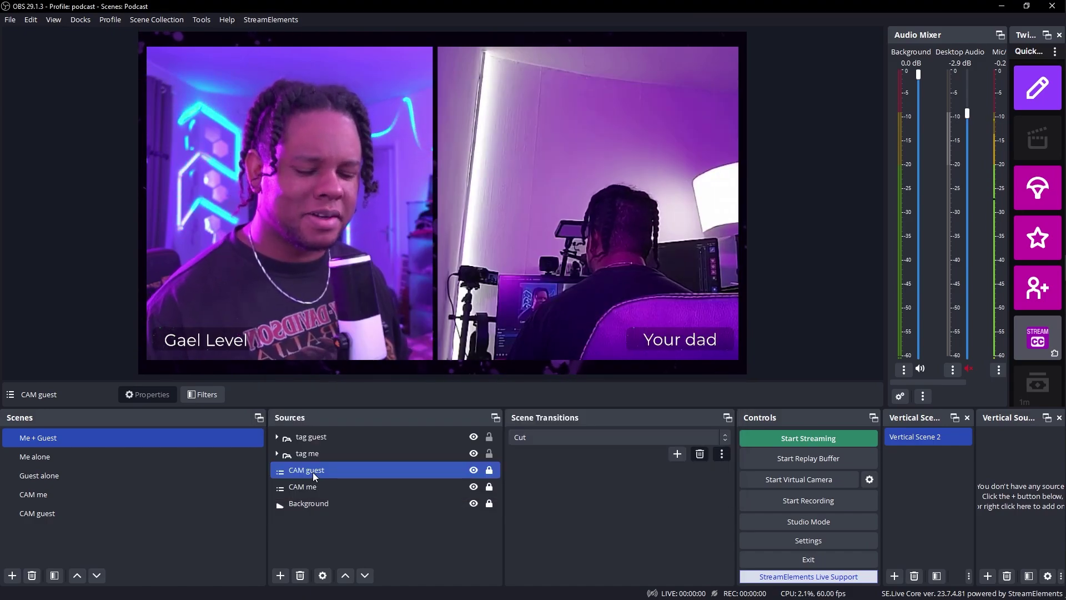
Step: Group CAM guest into a 'guest' group with a rounded-corner User-defined shader at radius 25
right_click(314, 473)
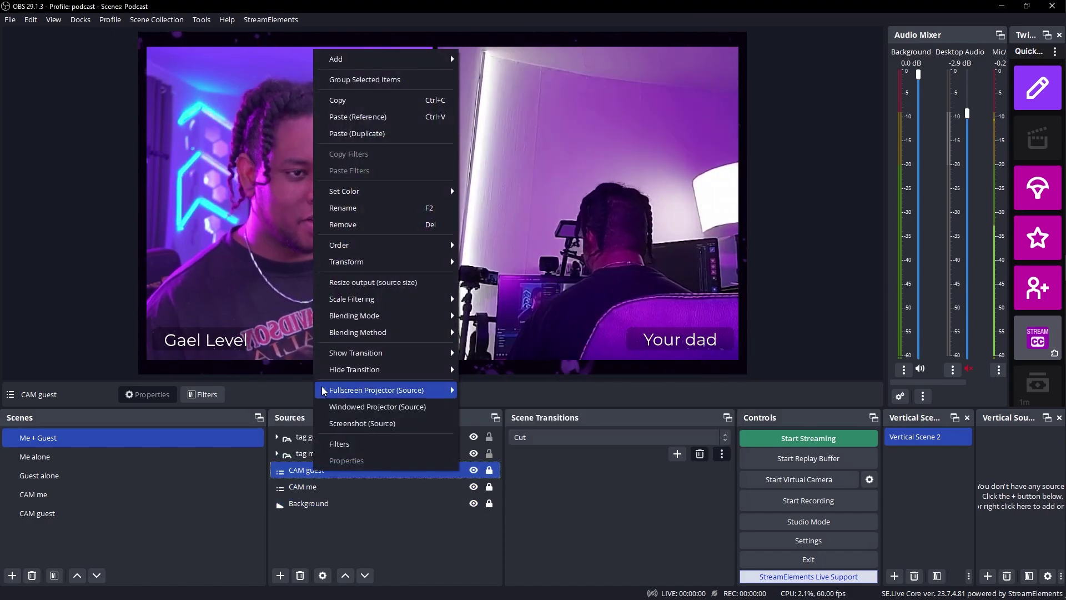
click(360, 81)
text(guest)
key(Return)
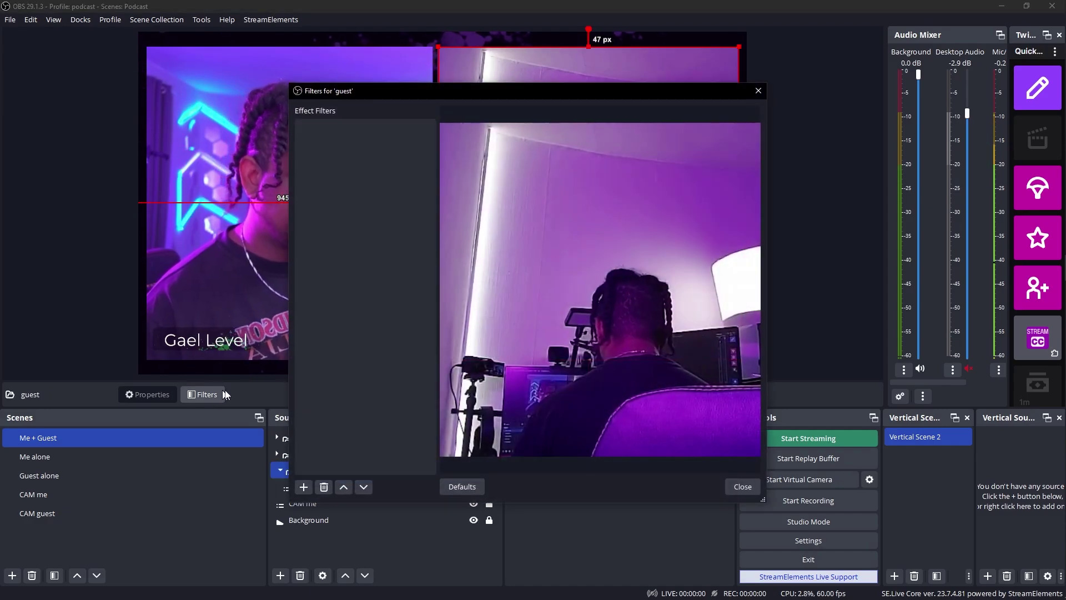
right_click(304, 332)
click(321, 332)
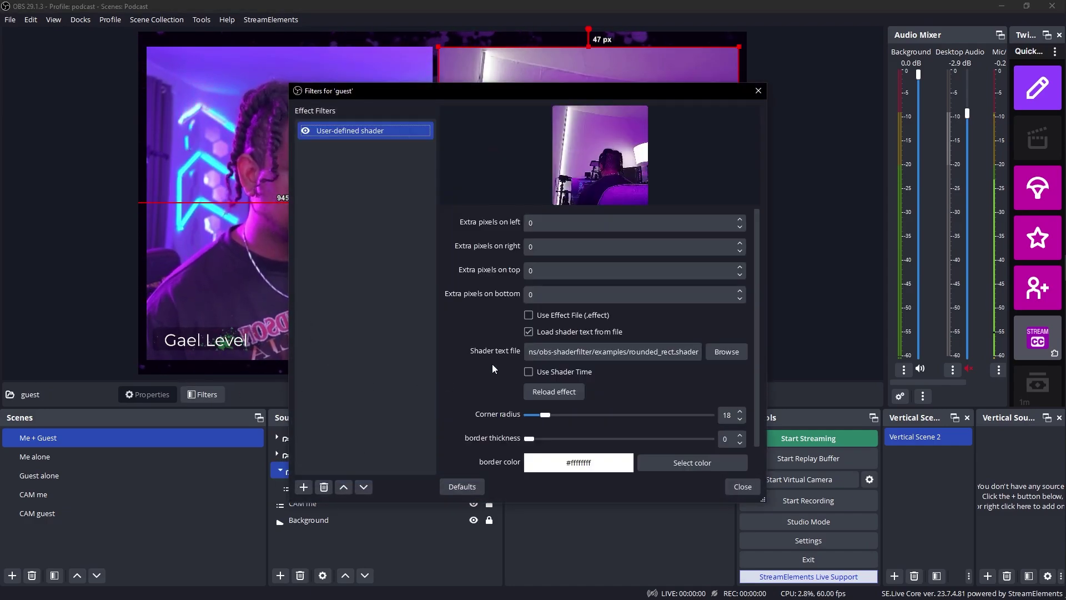
drag(477, 97, 214, 140)
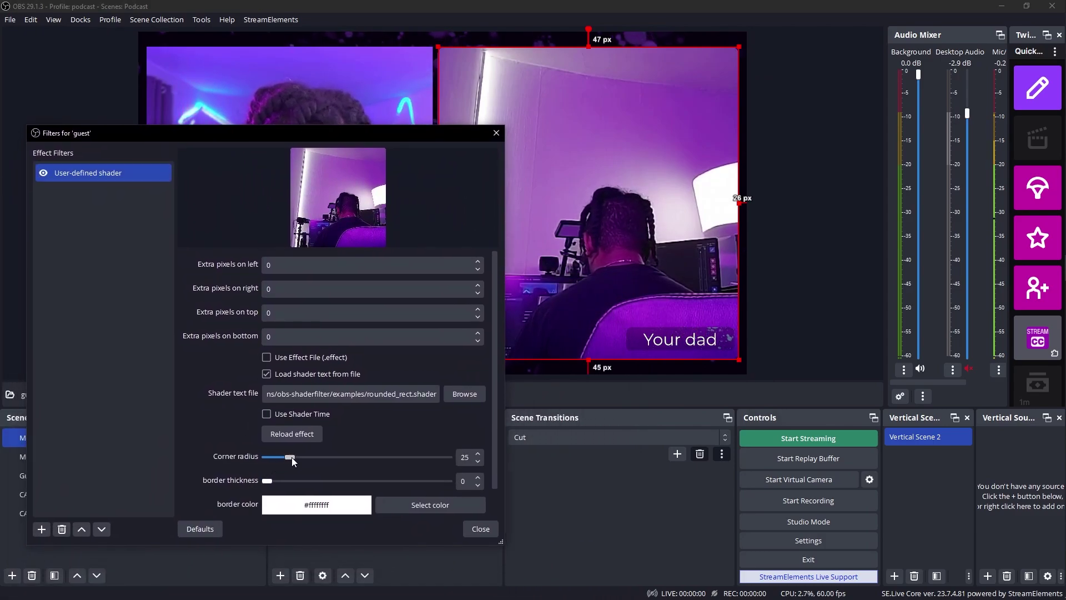
click(481, 529)
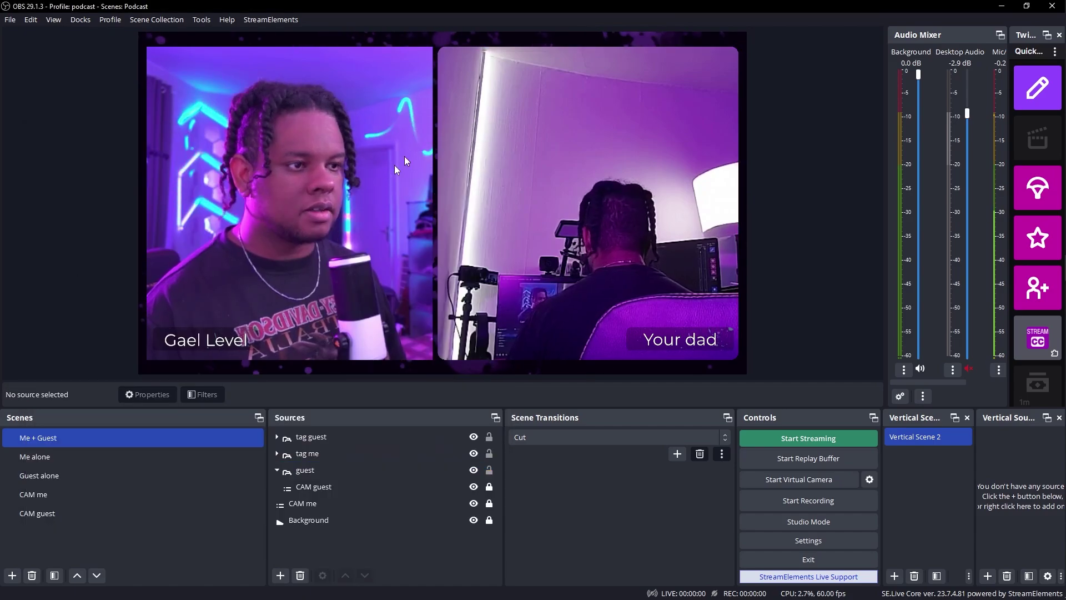
Step: Group CAM me into a 'me' group with a User-defined shader filter
click(305, 502)
right_click(304, 503)
click(354, 113)
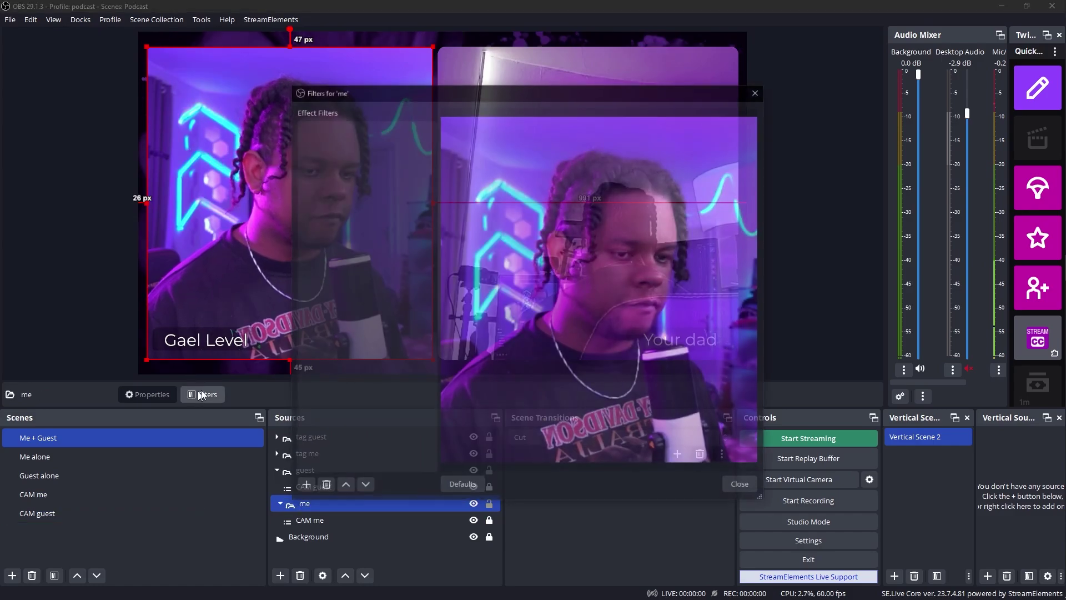
right_click(352, 206)
click(368, 233)
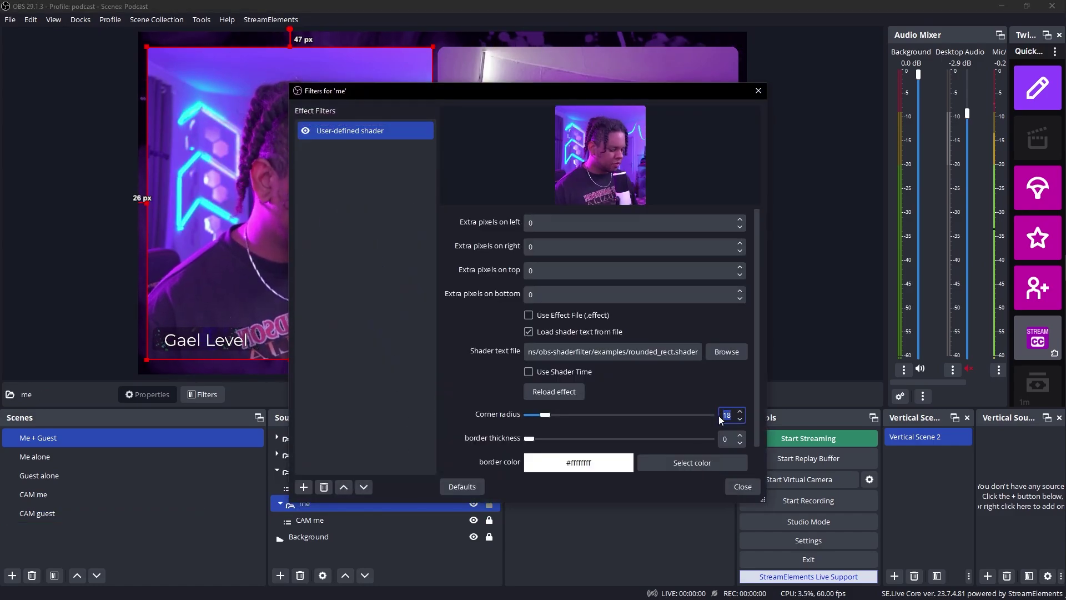
click(743, 487)
click(62, 457)
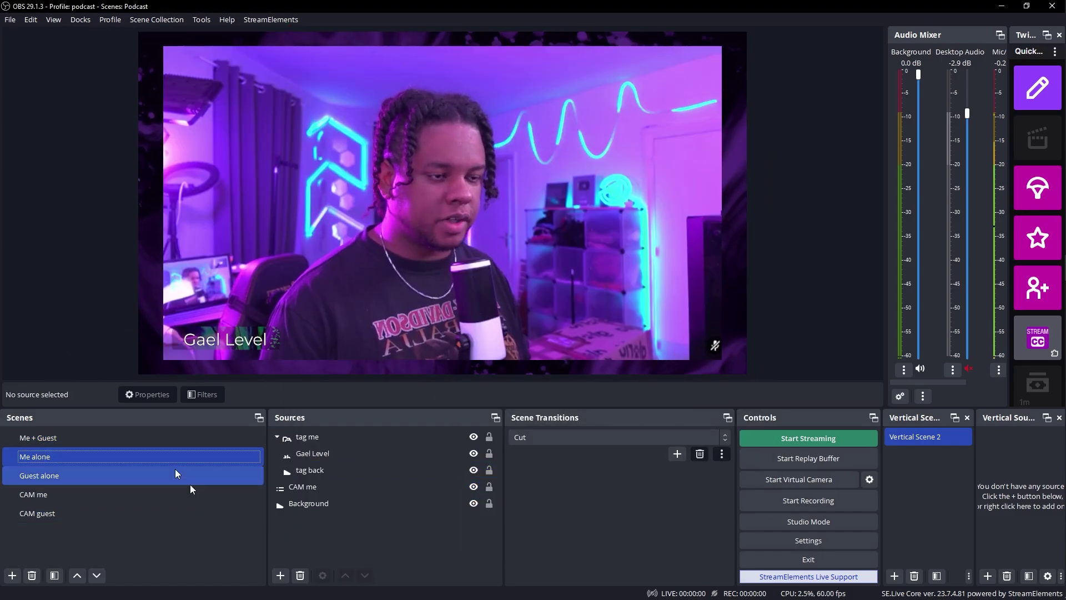
Step: Review the Me alone scene's me2 group and CAM me camera, then clear the selection
key(Up)
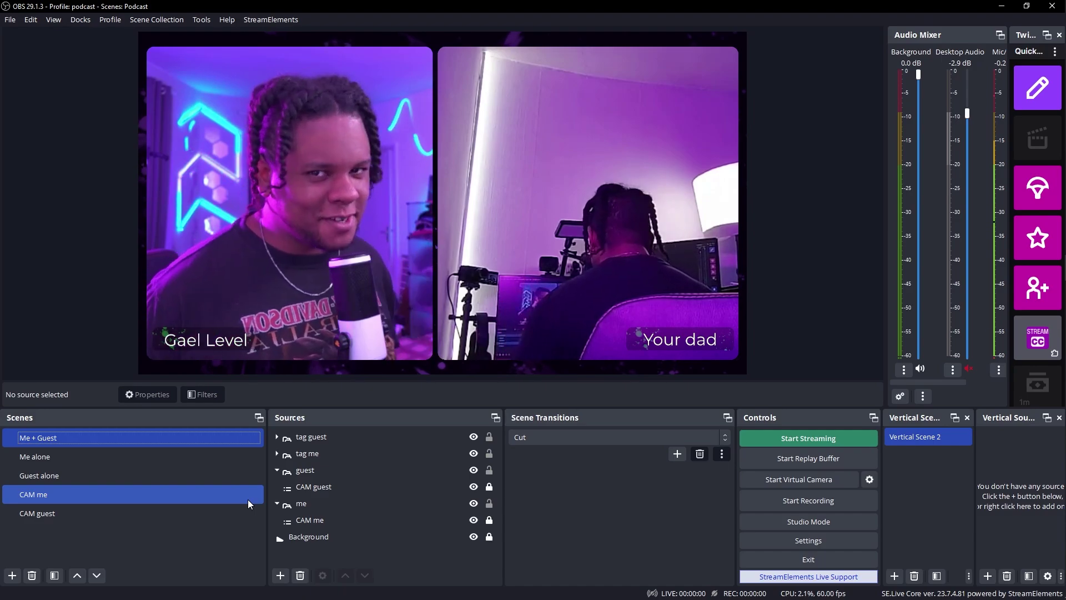
click(50, 460)
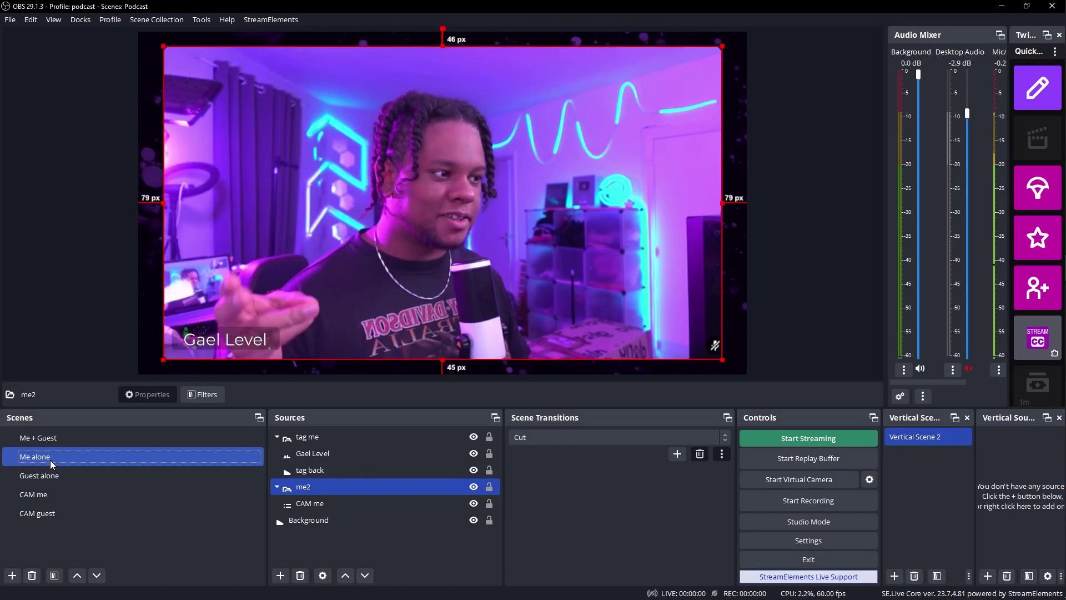
click(42, 307)
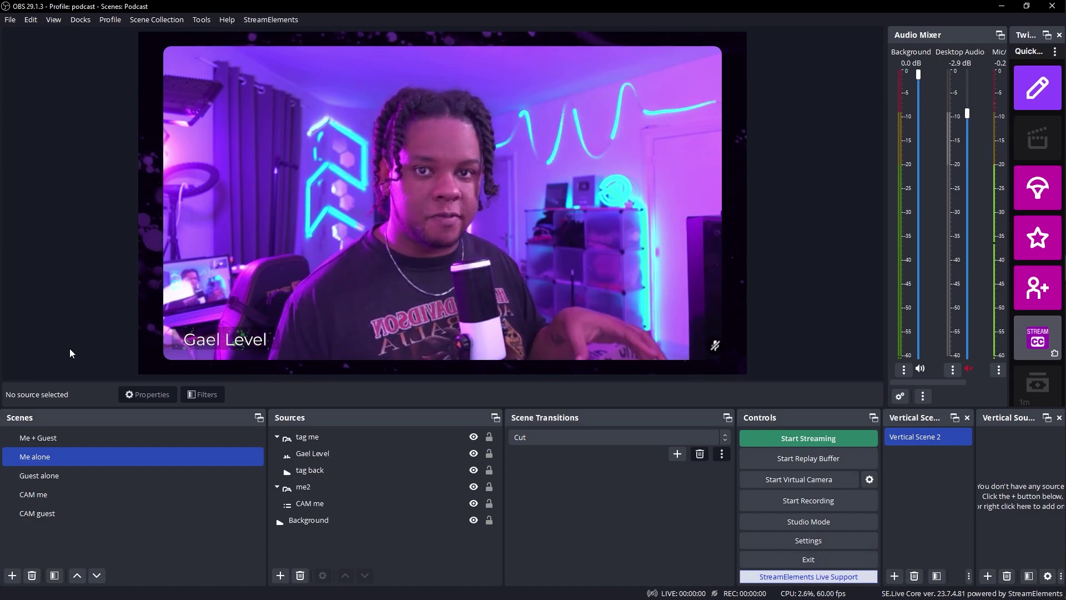
click(440, 505)
click(445, 550)
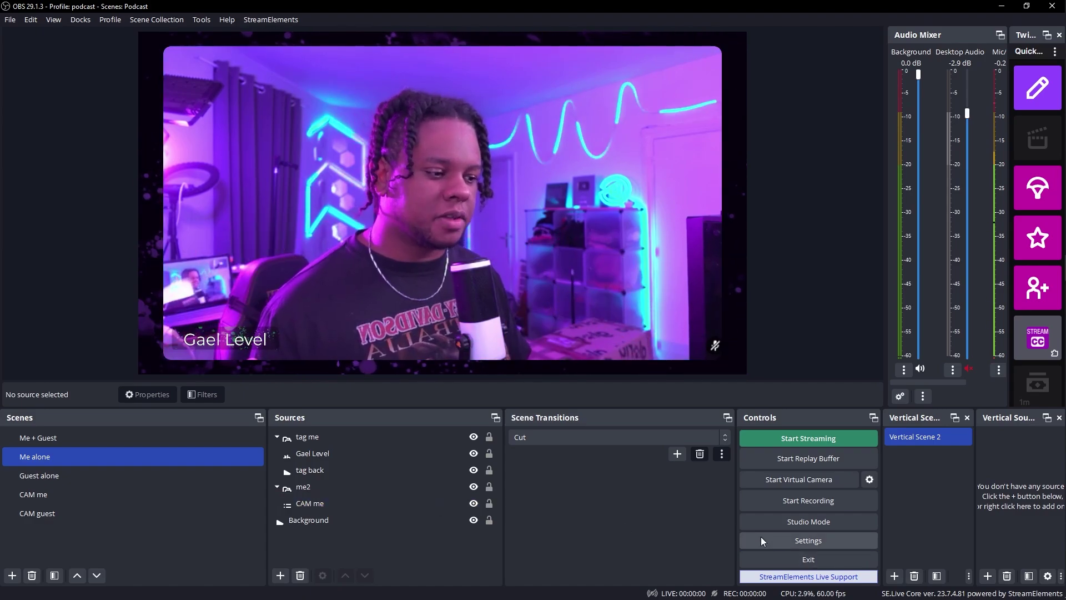
Step: Open the Hotkeys settings and scroll to the scene-switch entries
click(762, 540)
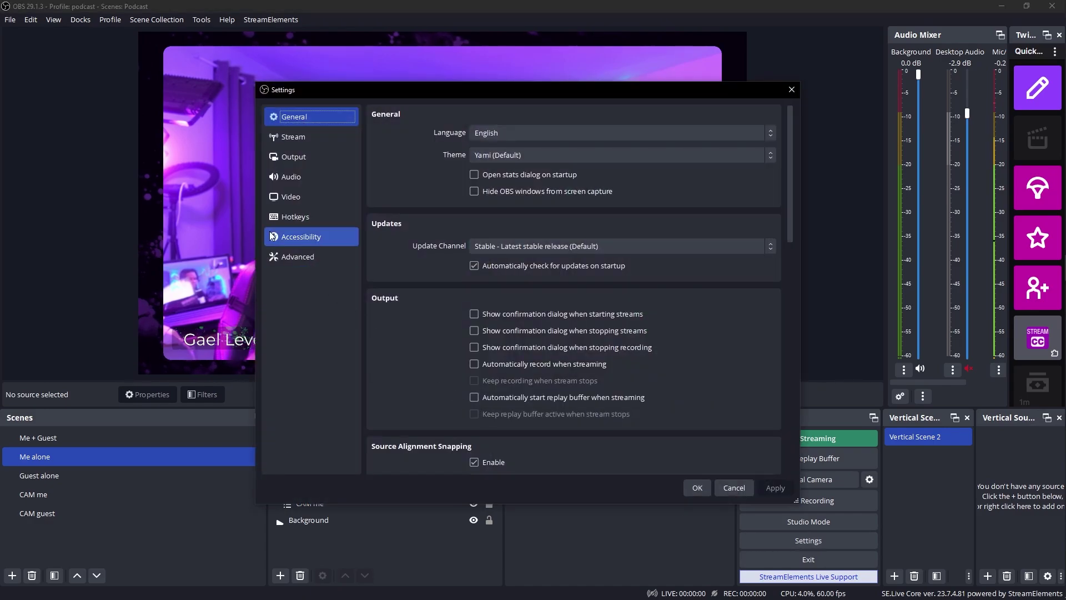
click(293, 216)
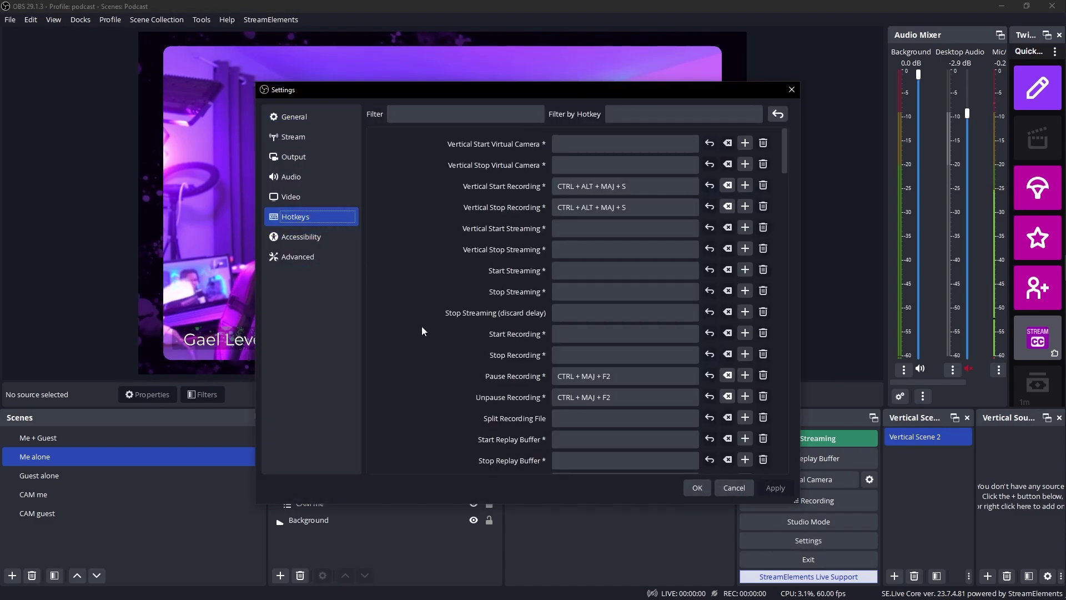
scroll(422, 325, down, 10)
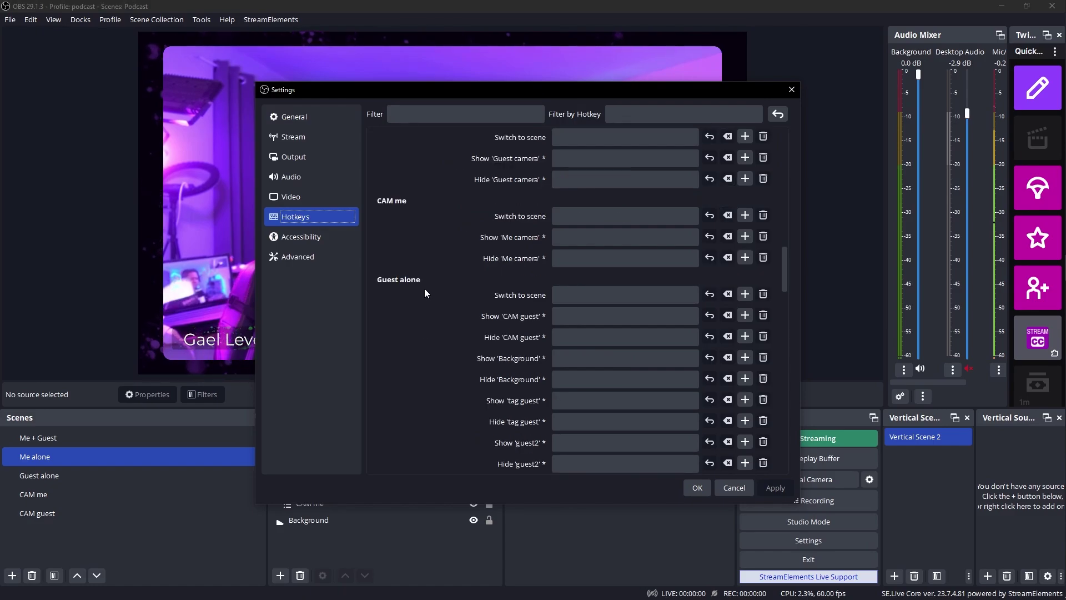
scroll(425, 289, down, 1)
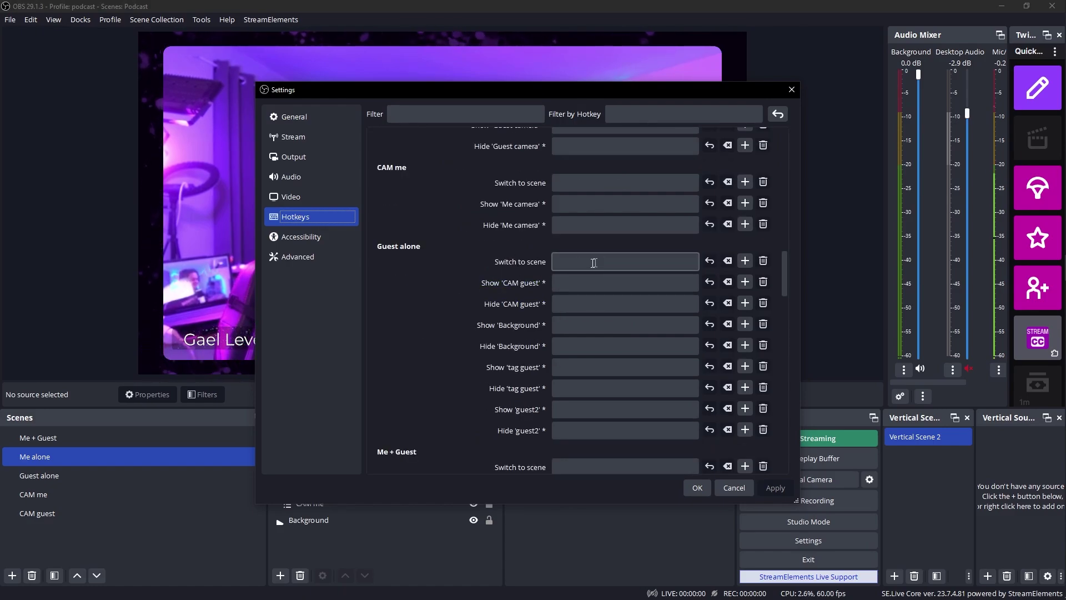
scroll(583, 260, down, 7)
Step: Assign Alt+Numpad hotkeys to Me + Guest, Me alone (Alt+Numpad 2) and Guest alone, then test them
click(592, 233)
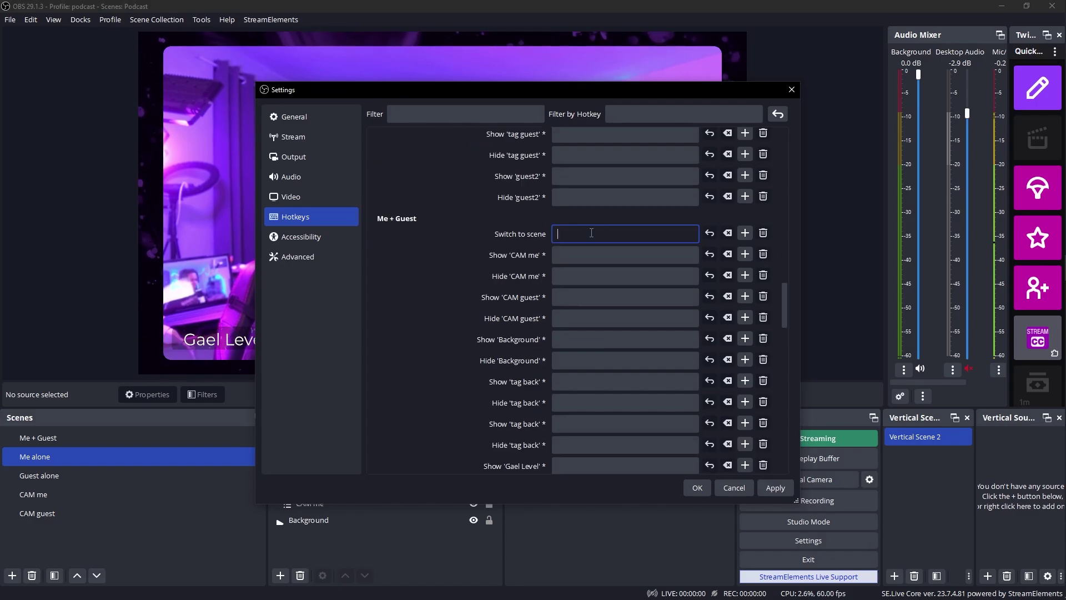
scroll(578, 246, down, 12)
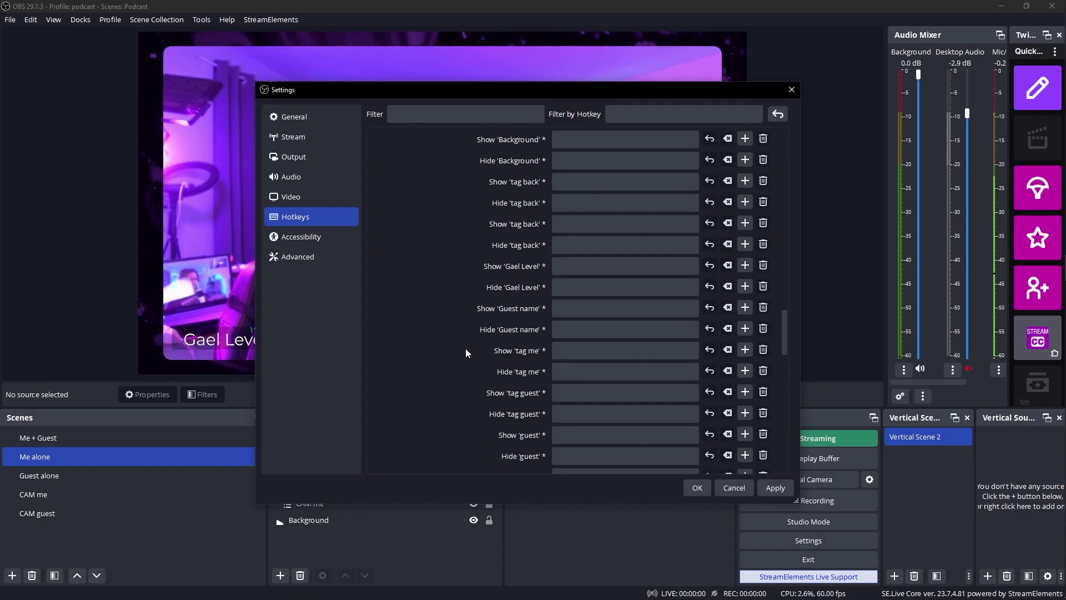
click(591, 302)
key(alt+KP_2)
scroll(534, 256, up, 12)
click(578, 194)
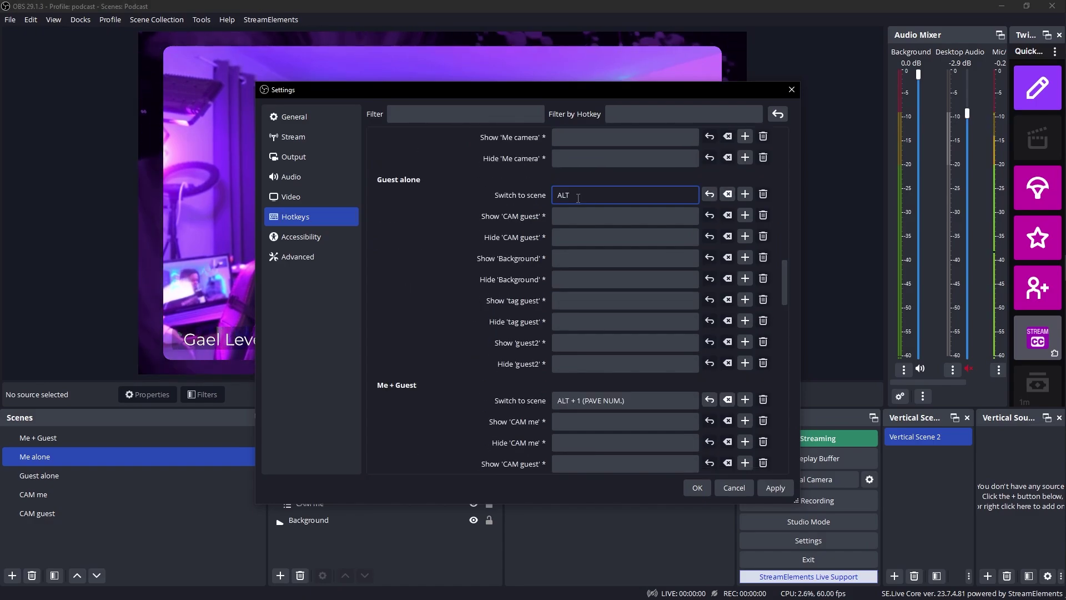
click(689, 487)
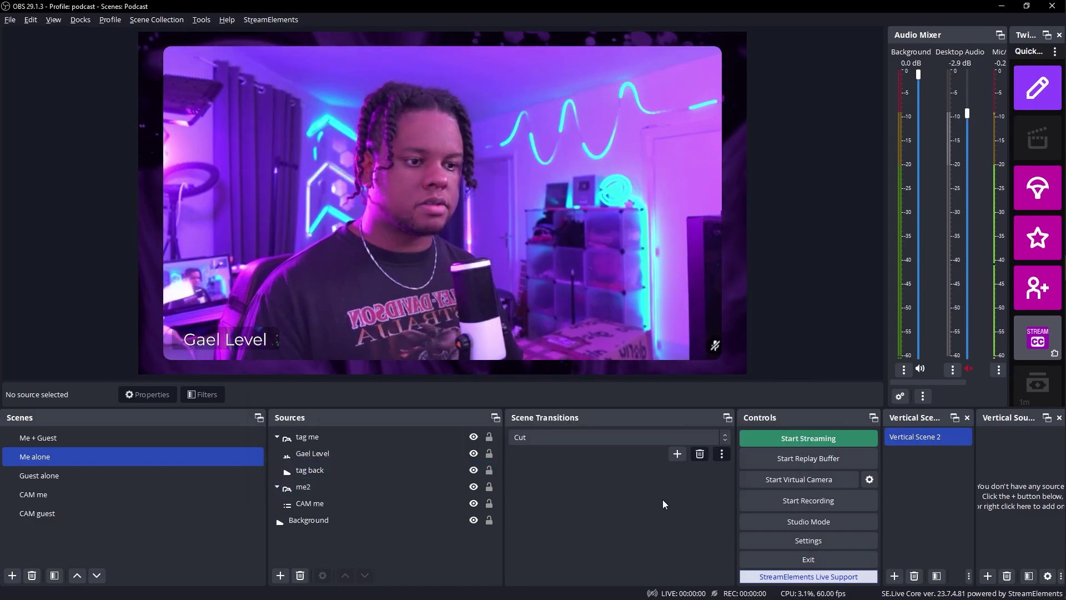
key(alt+KP_1)
key(alt+KP_2)
Step: Test the Alt+Numpad 3, 2 and 1 hotkeys, ending on Me + Guest
key(alt+KP_3)
key(alt+KP_2)
key(alt+KP_1)
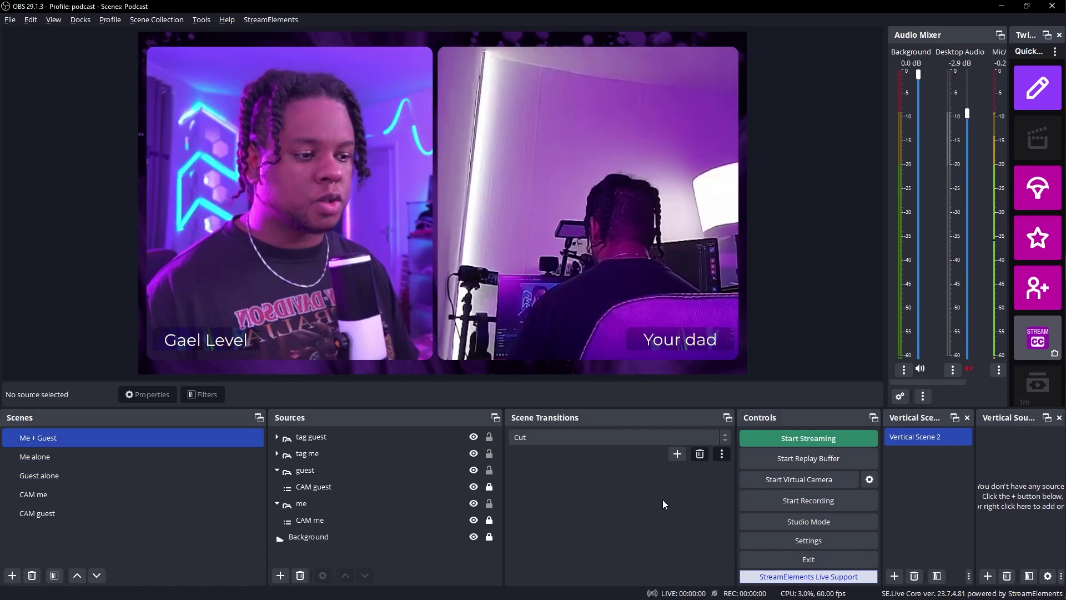
Step: Switch the scene transition to Fade with a 300 ms duration
click(725, 438)
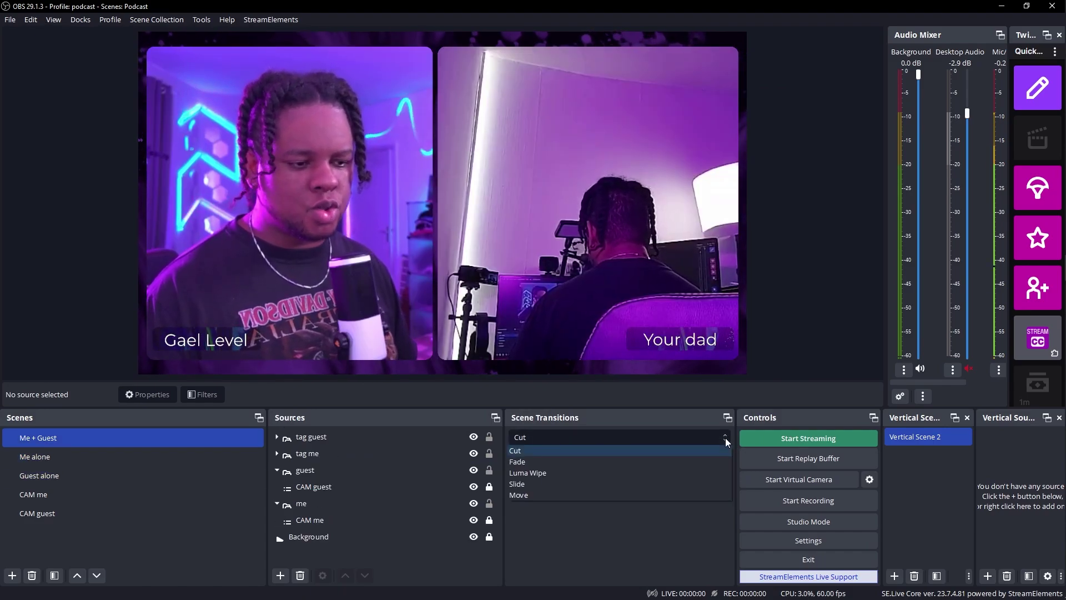
click(613, 464)
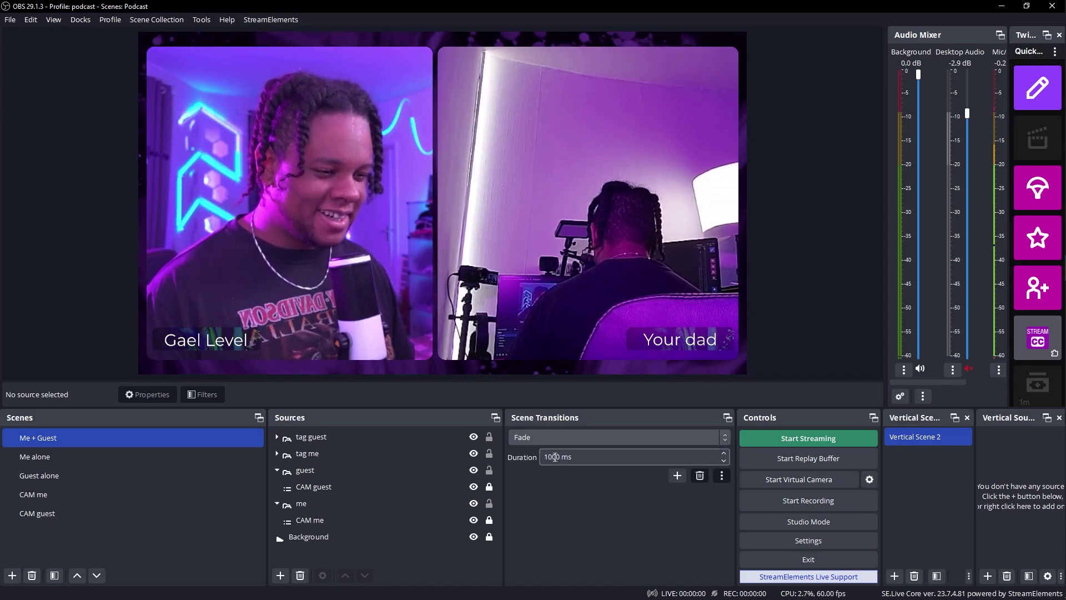
drag(554, 456, 539, 461)
text(3)
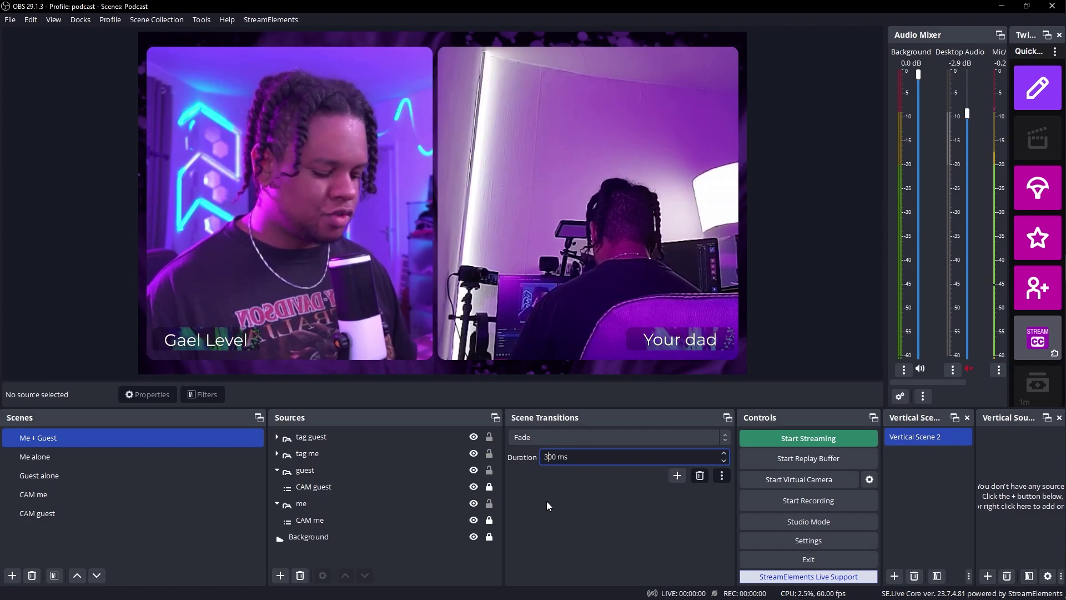
text(2)
text(3)
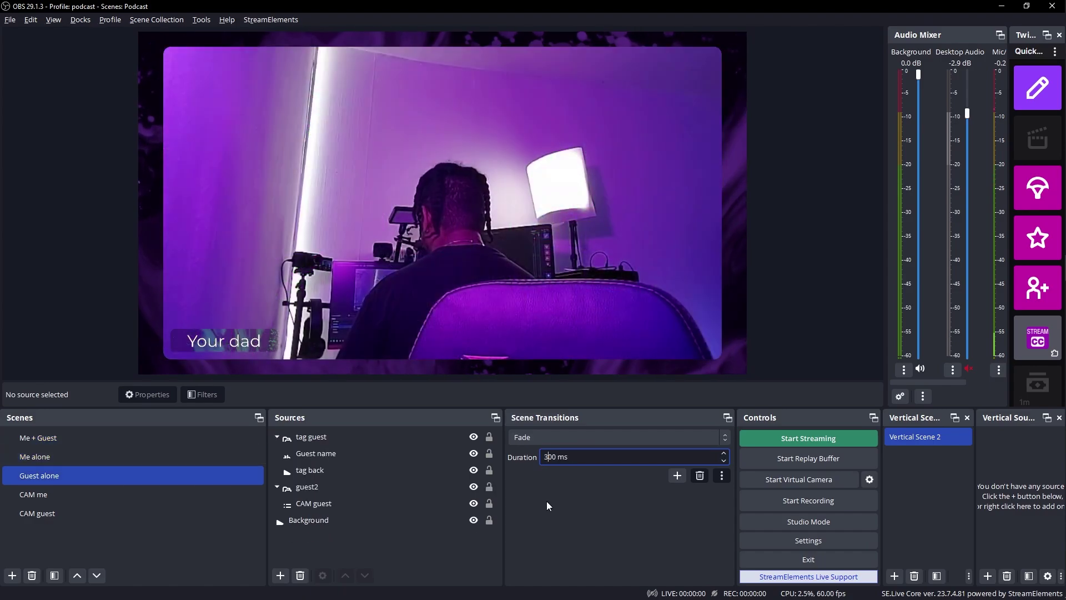
text(1)
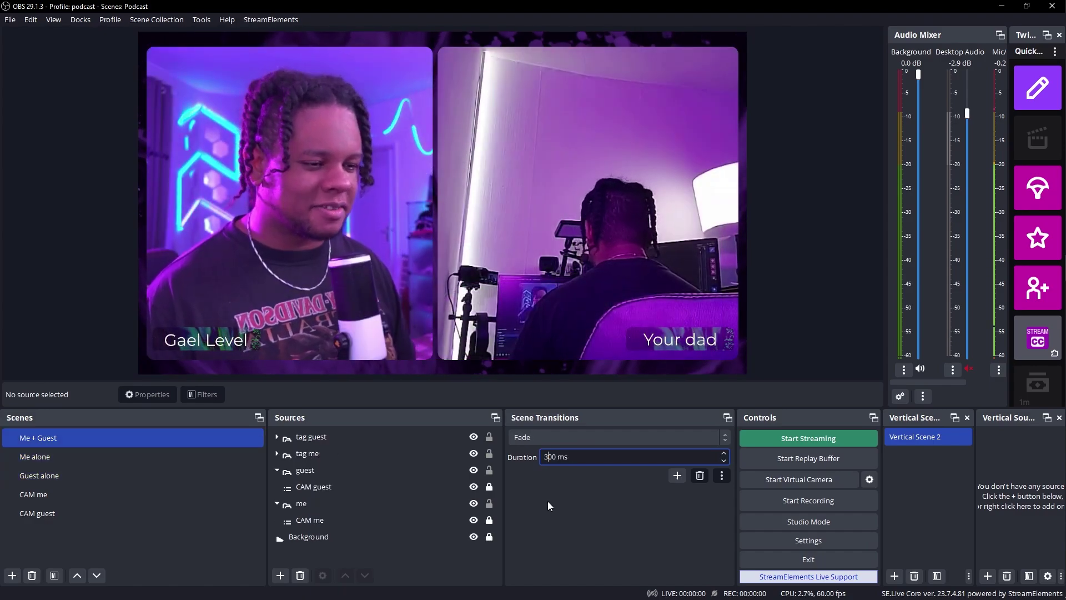
scroll(538, 438, up, 1)
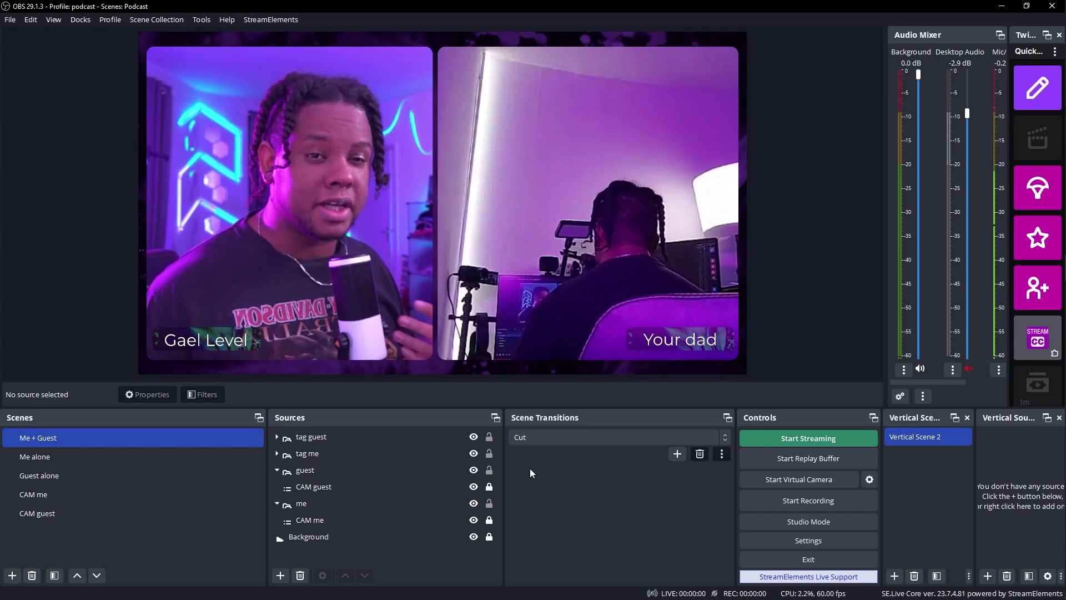
key(alt+Tab)
Step: In Profile 2, put a System Hotkey action on key 1 sending Alt+Numpad 1
click(321, 105)
click(332, 225)
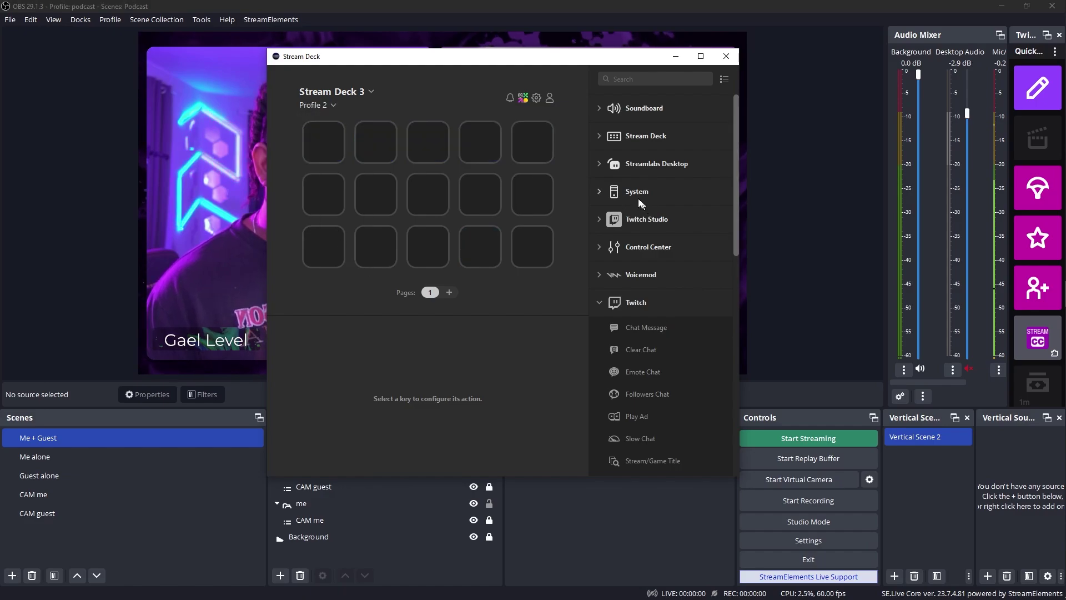
click(602, 193)
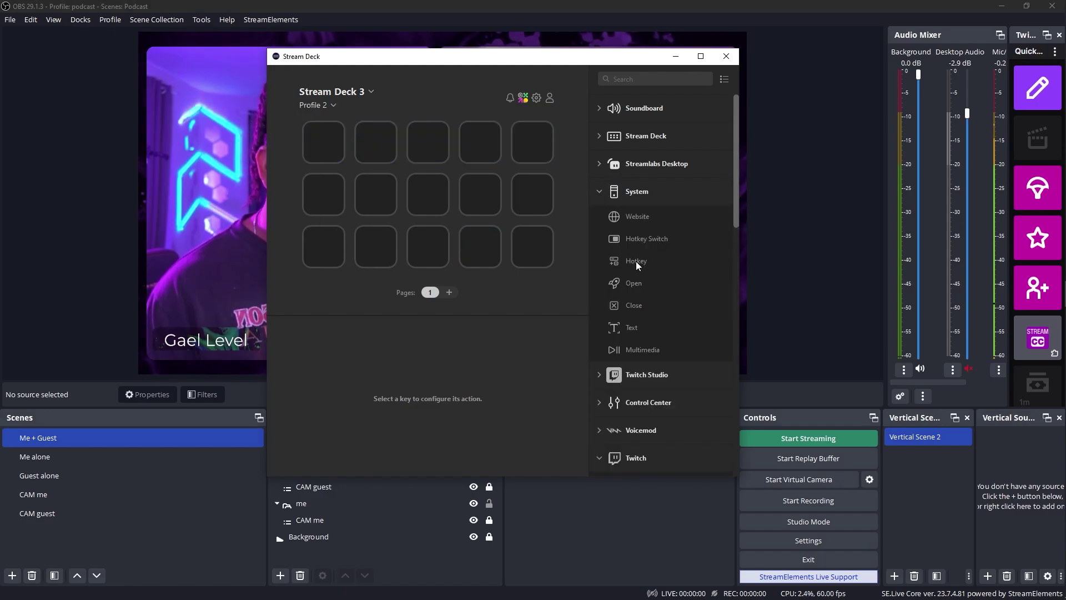
drag(639, 262, 322, 203)
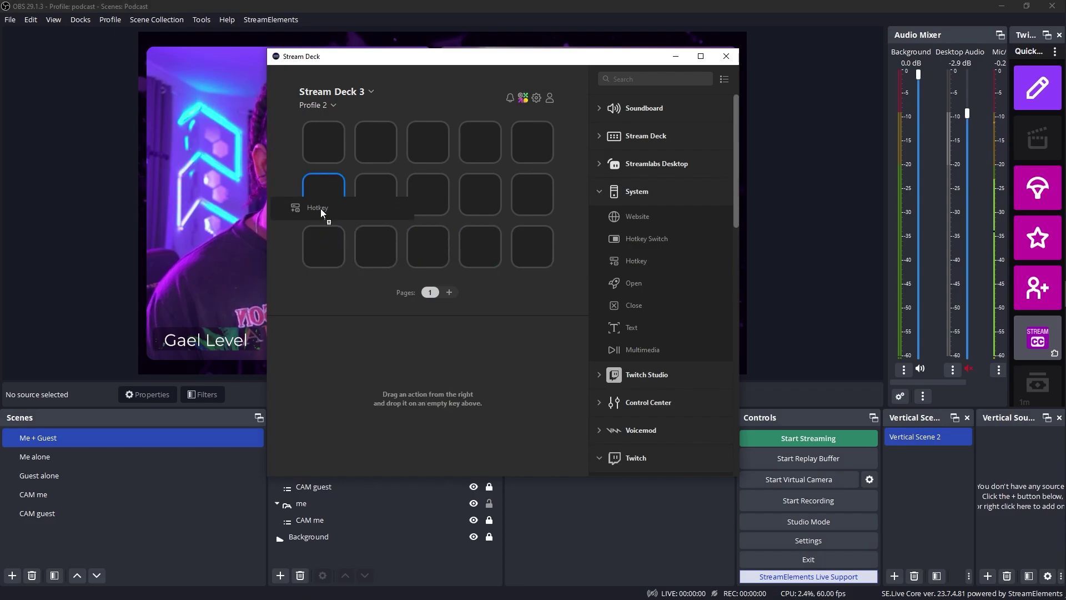
drag(337, 150, 337, 150)
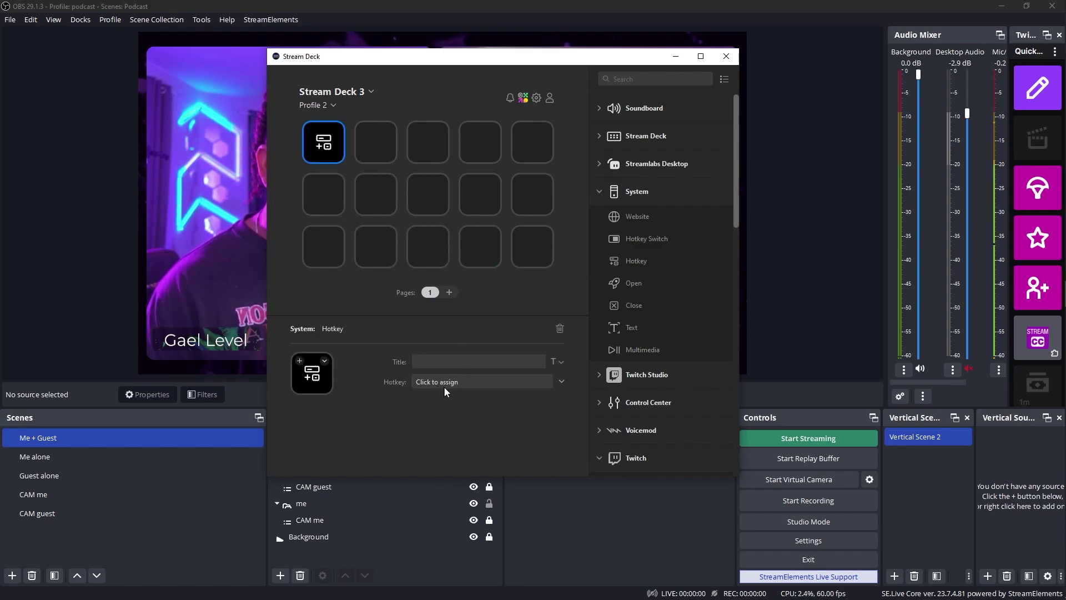
click(464, 384)
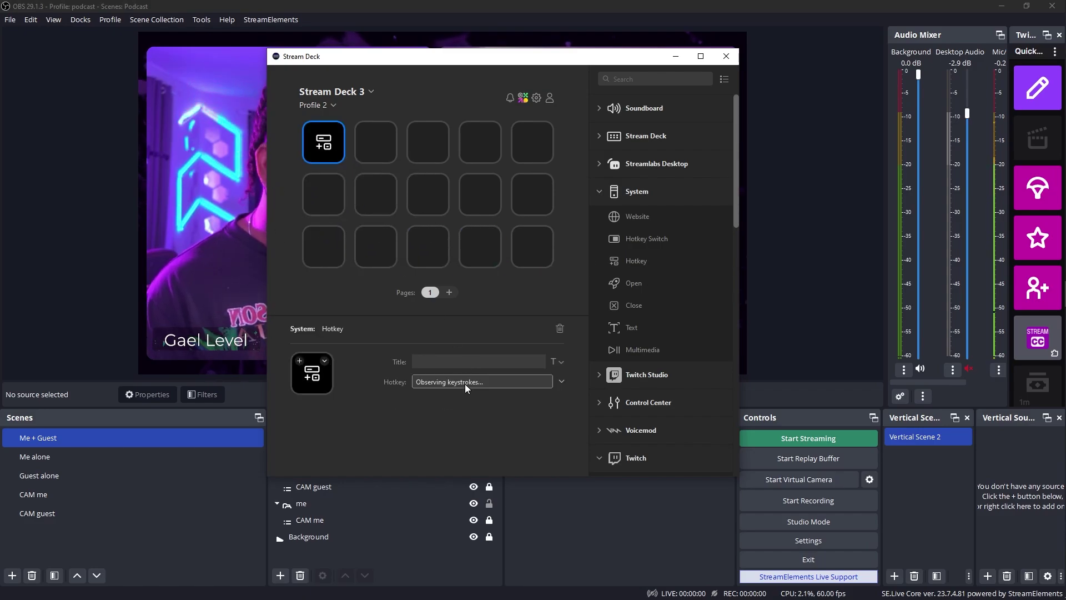
key(alt+KP_1)
Step: Copy the hotkey action to keys 2 and 3 with Alt+Numpad 2 and Alt+Numpad 3
right_click(325, 145)
click(335, 153)
right_click(390, 144)
click(397, 155)
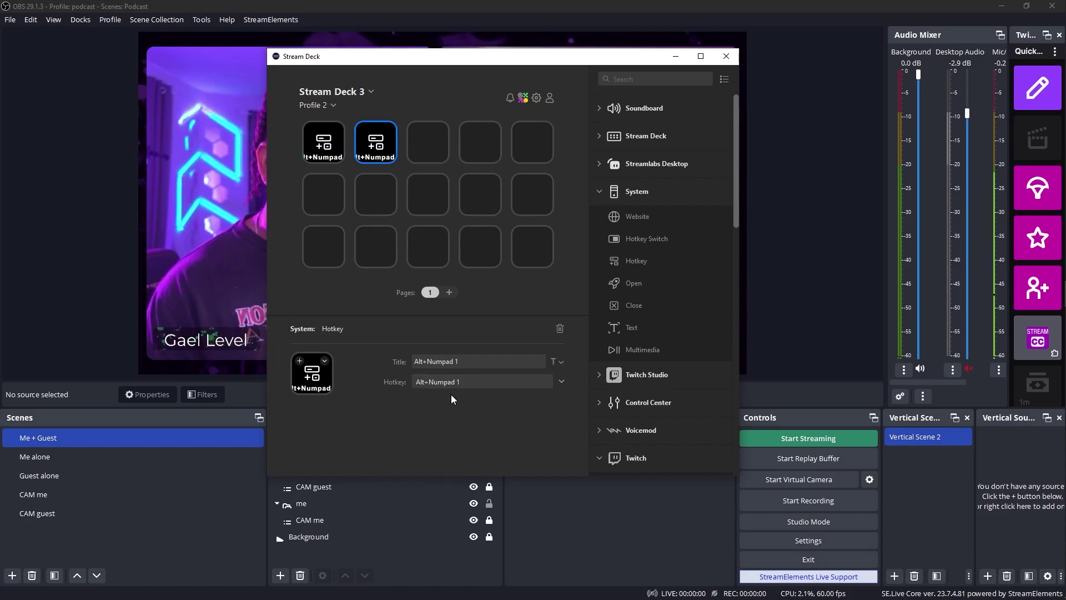
click(466, 382)
key(alt+KP_2)
right_click(418, 140)
click(425, 149)
click(475, 383)
key(alt+KP_3)
Step: Test the hotkeys by alternating OBS between Guest alone and Me + Guest
drag(358, 60, 734, 62)
key(alt+KP_1)
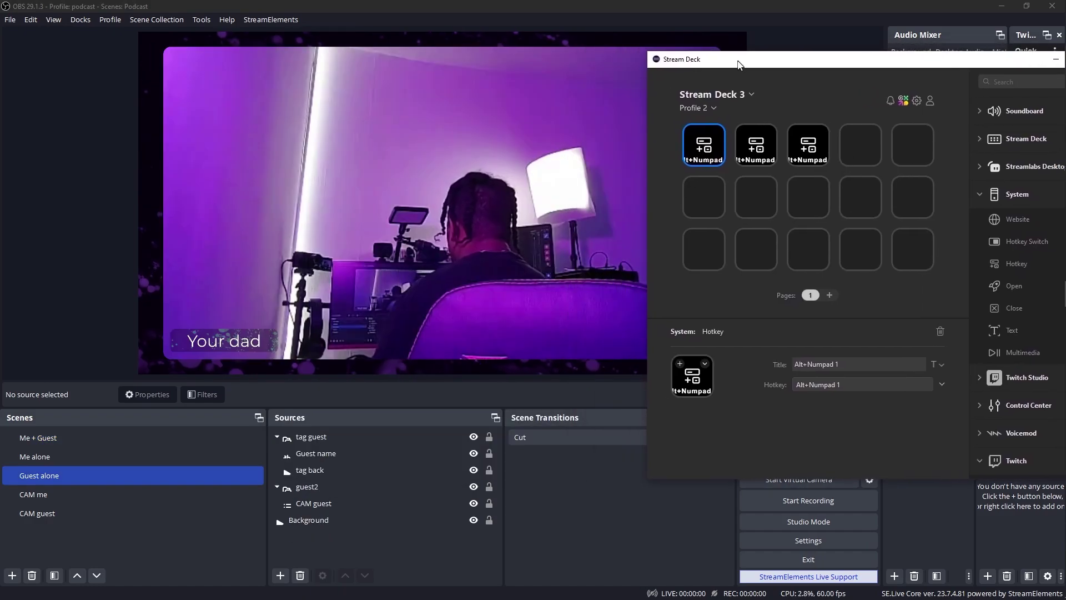
key(alt+KP_2)
key(alt+KP_1)
key(alt+KP_2)
key(alt+KP_1)
key(alt+KP_2)
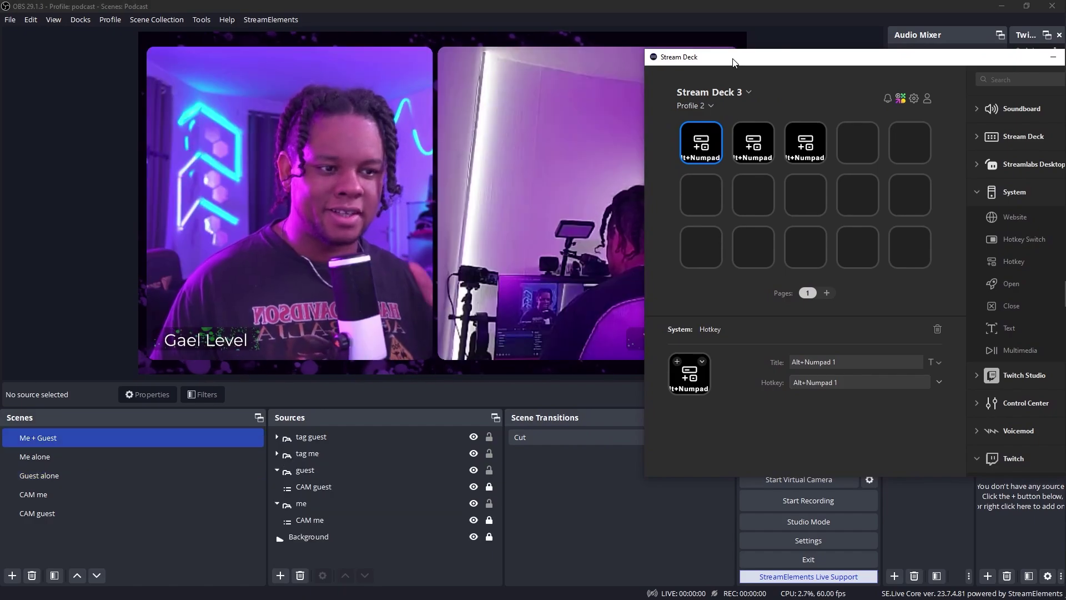
key(alt+KP_1)
key(alt+KP_2)
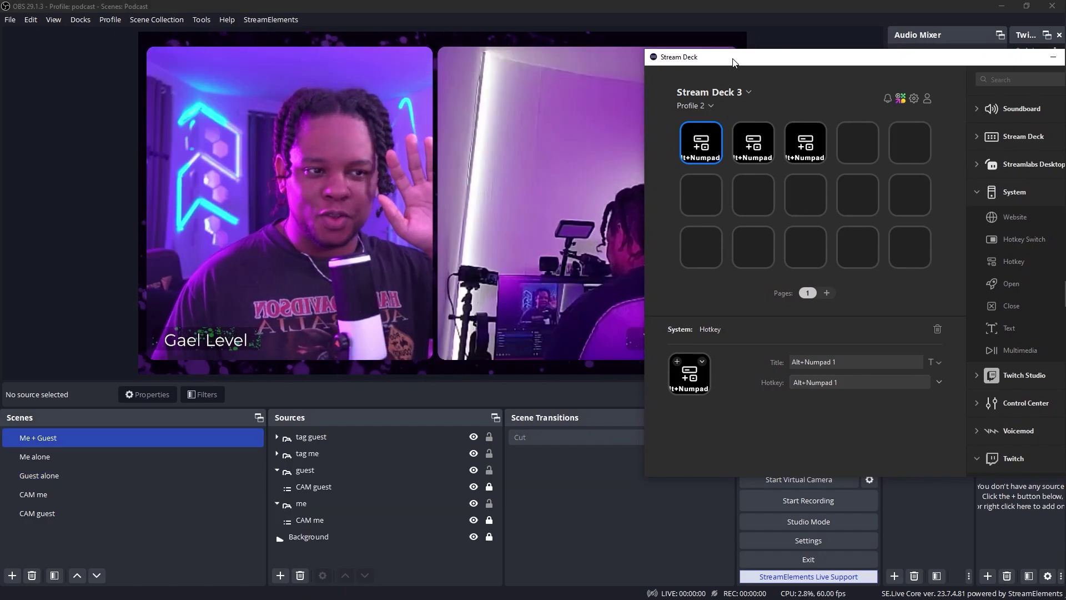
key(alt+KP_1)
key(alt+KP_2)
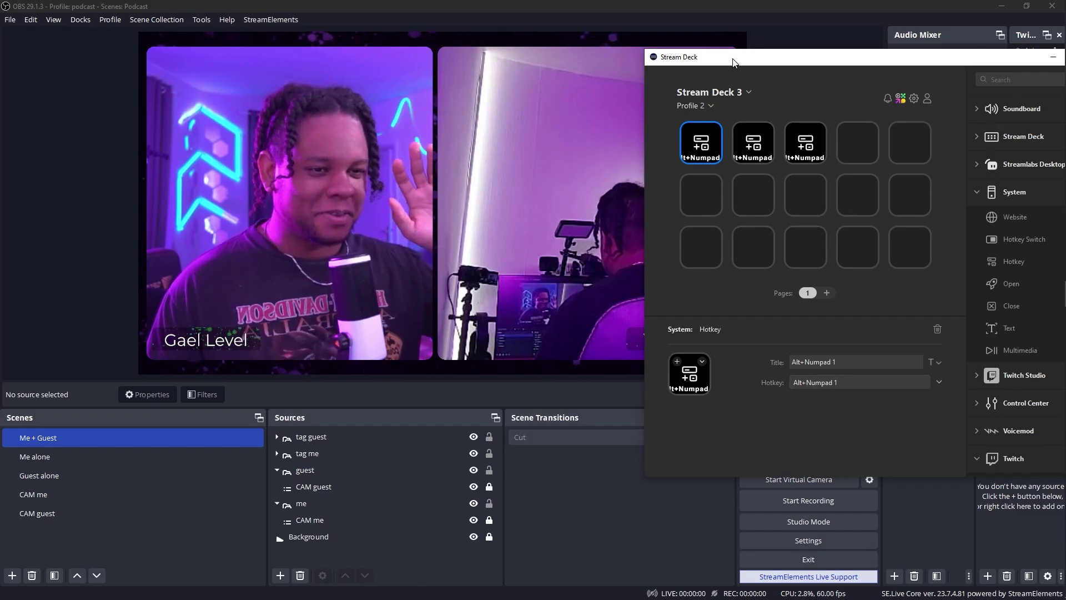
key(alt+KP_1)
Step: Switch to the Stream Deck Pedal and place Hotkey actions on all three pedals
click(739, 92)
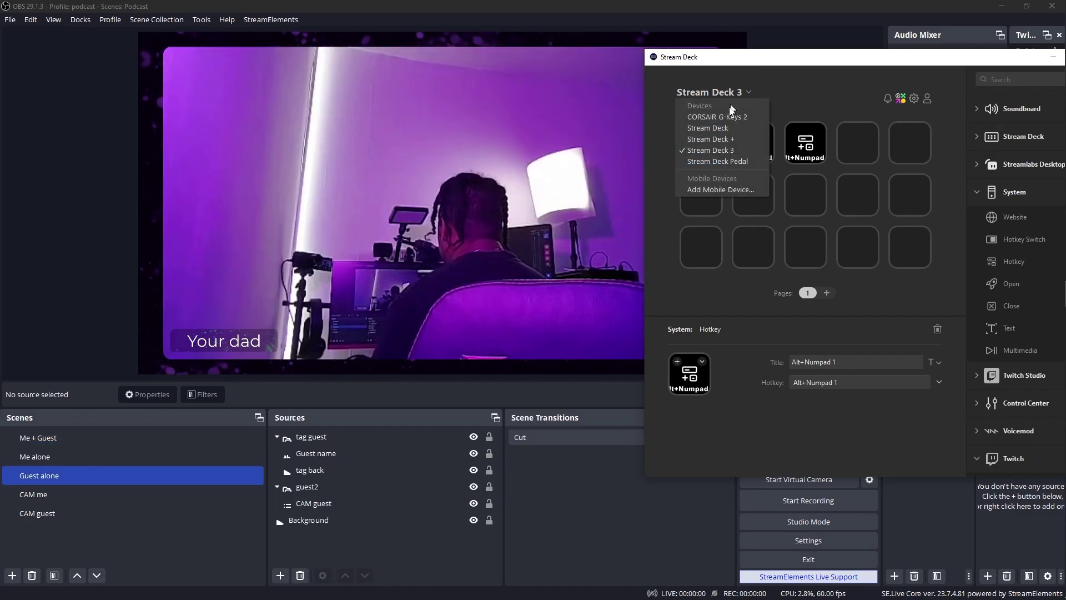
click(735, 162)
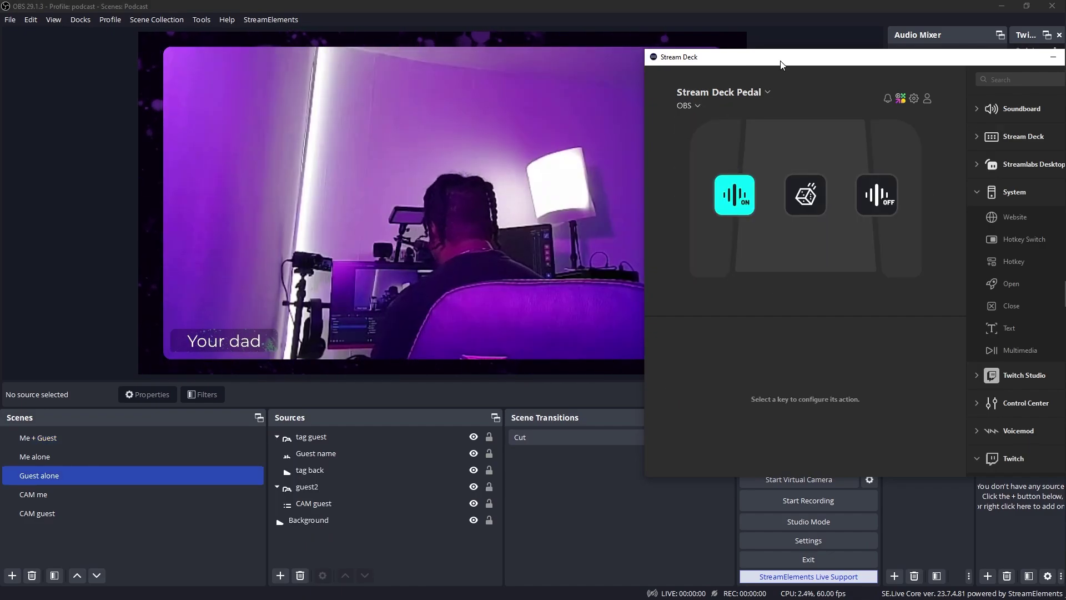
drag(772, 60, 601, 55)
drag(822, 254, 544, 194)
drag(821, 255, 631, 204)
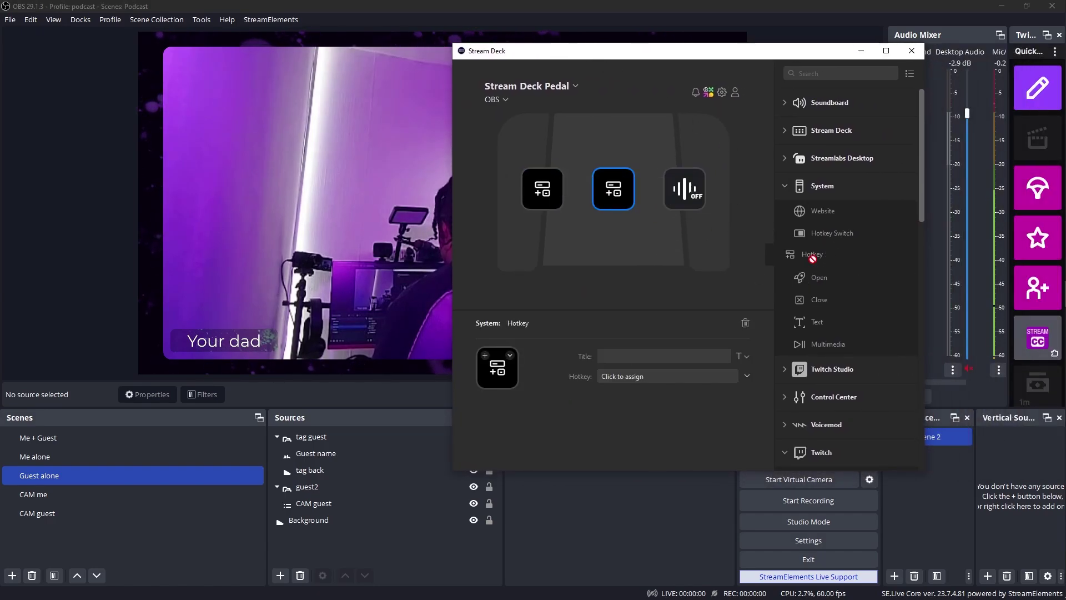
drag(799, 255, 671, 211)
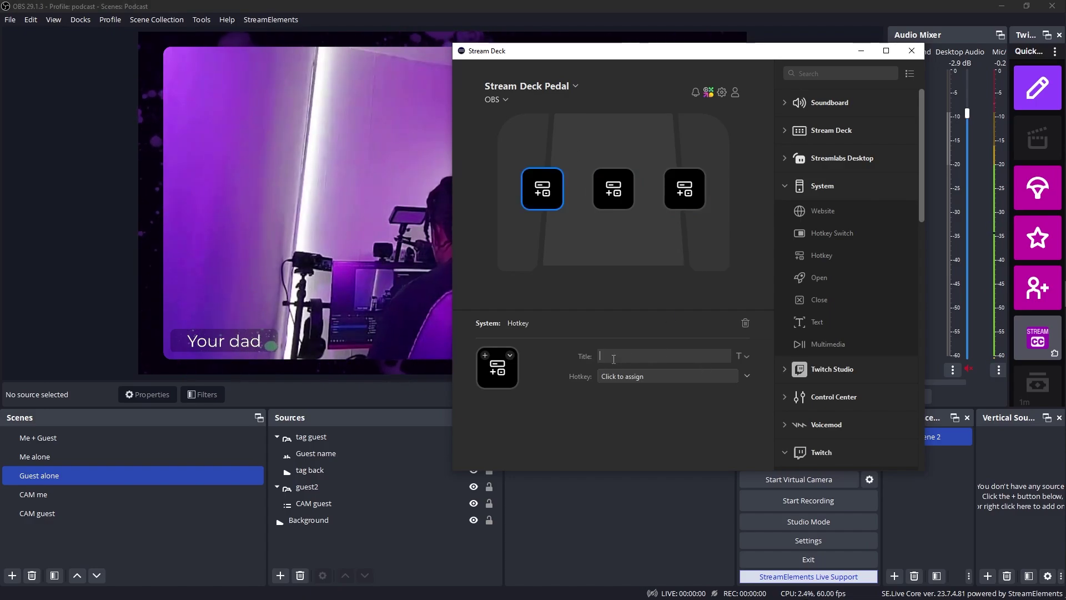
Step: Assign Alt+Numpad 1 to the left pedal and Alt+Numpad 3 to the middle pedal
click(645, 377)
key(alt+KP_1)
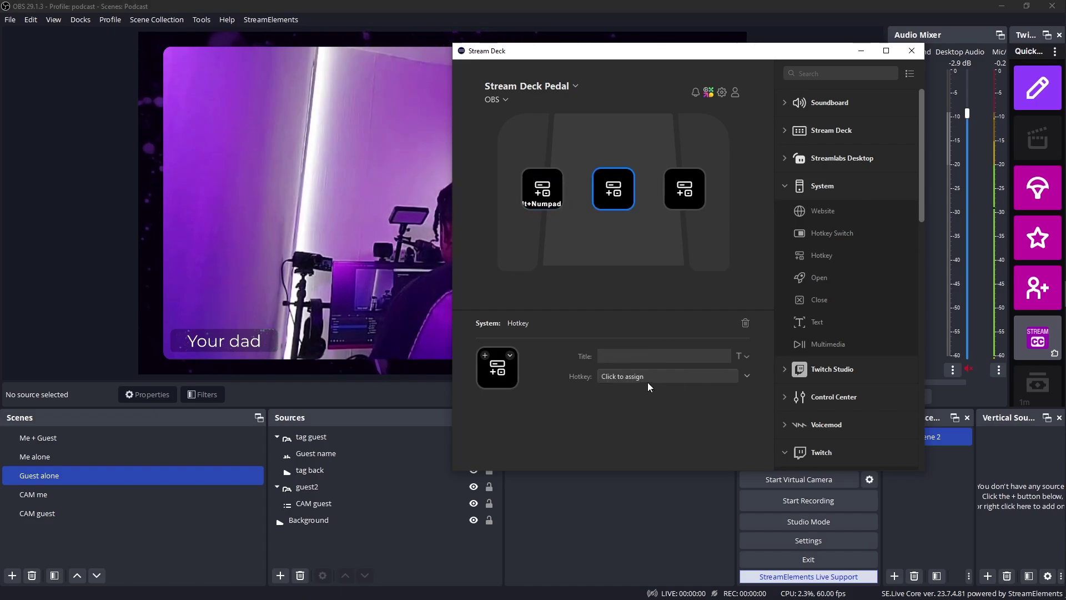
click(645, 375)
key(alt+KP_3)
click(99, 456)
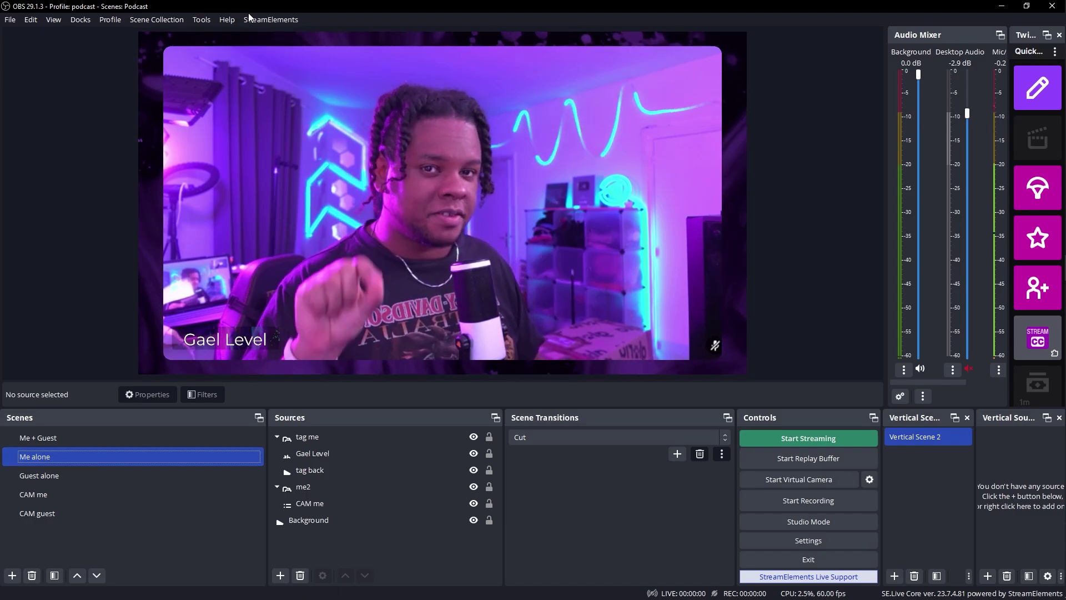
Step: Open the Advanced Scene Switcher from Tools and go to its Macro tab
click(200, 21)
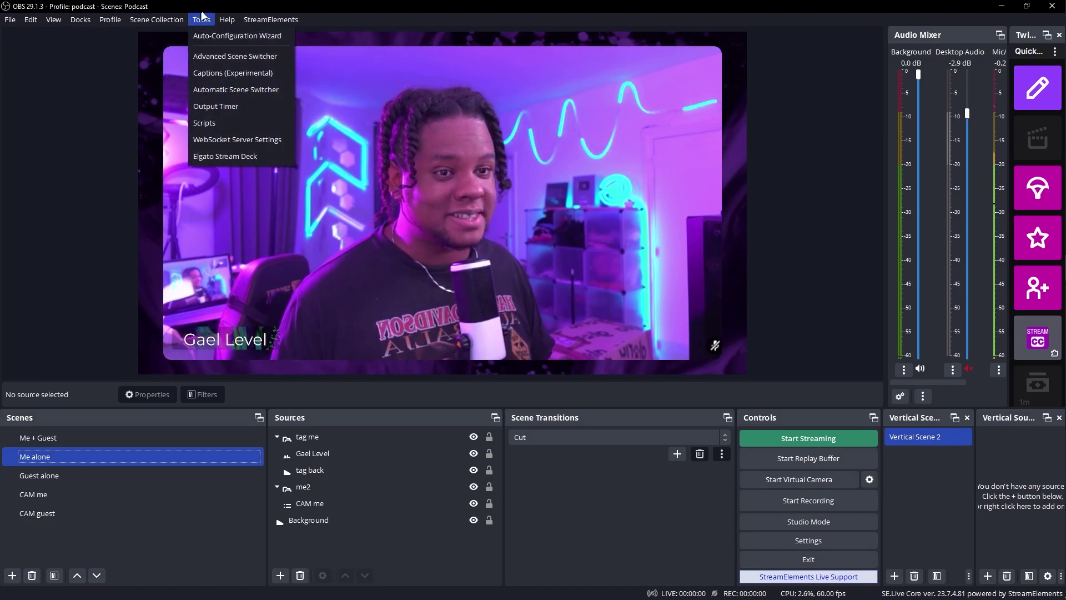
click(223, 58)
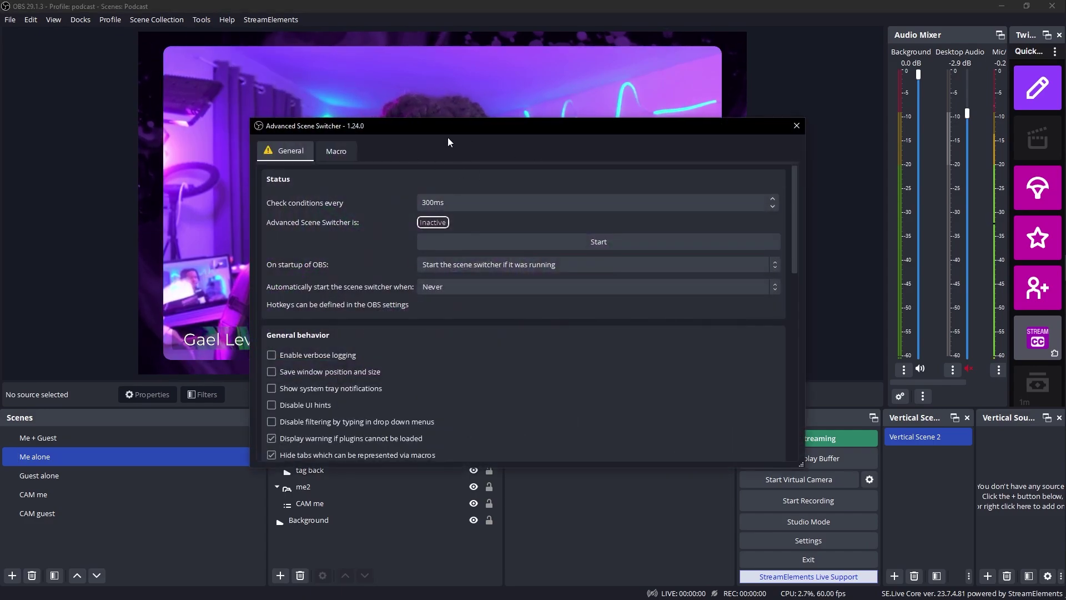
drag(442, 124, 745, 82)
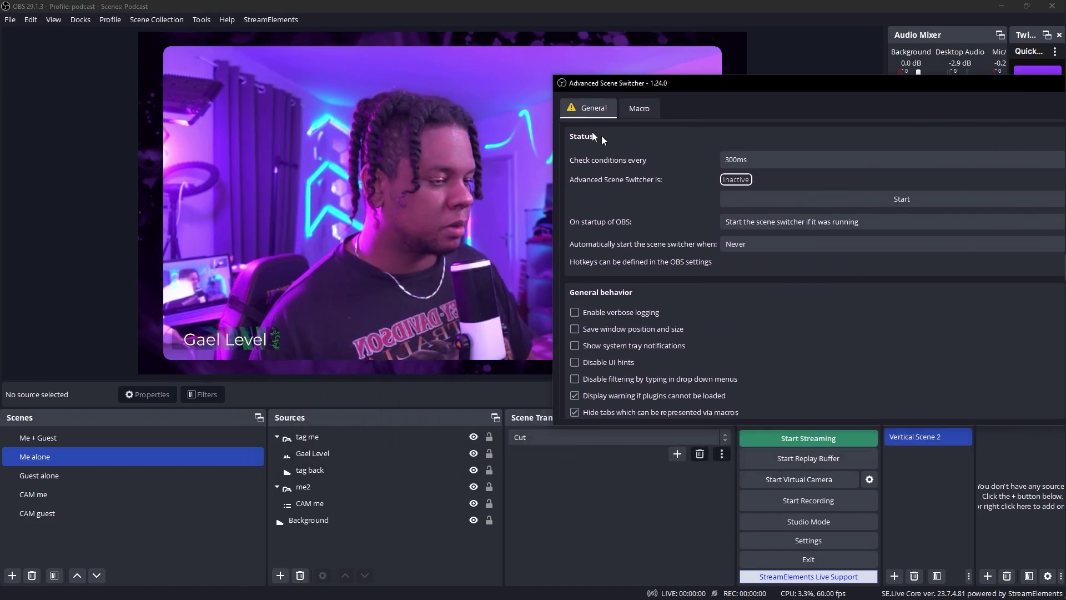
click(641, 111)
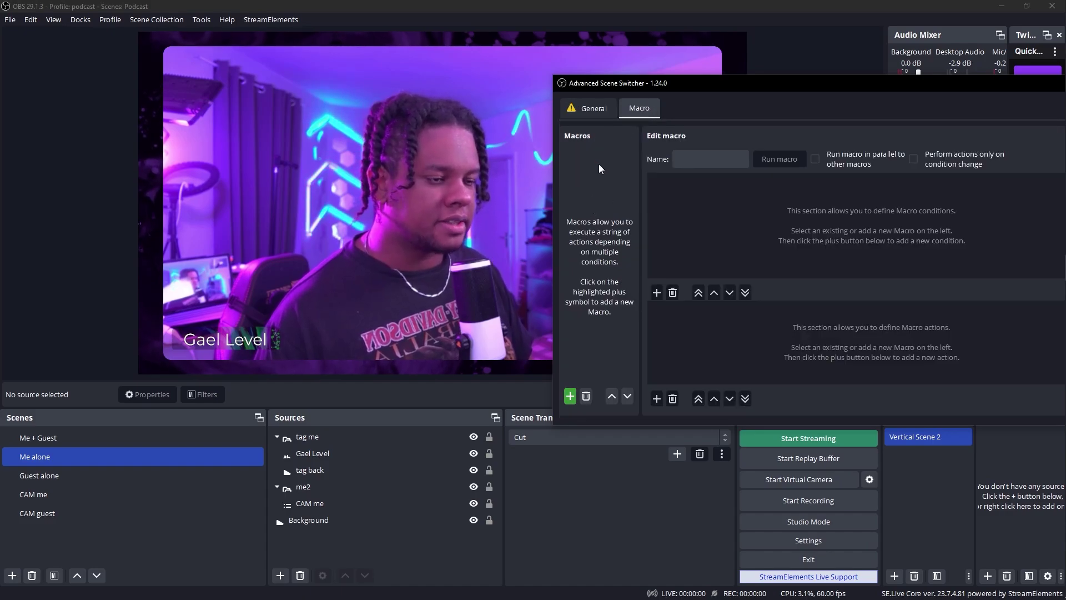
drag(748, 84, 699, 110)
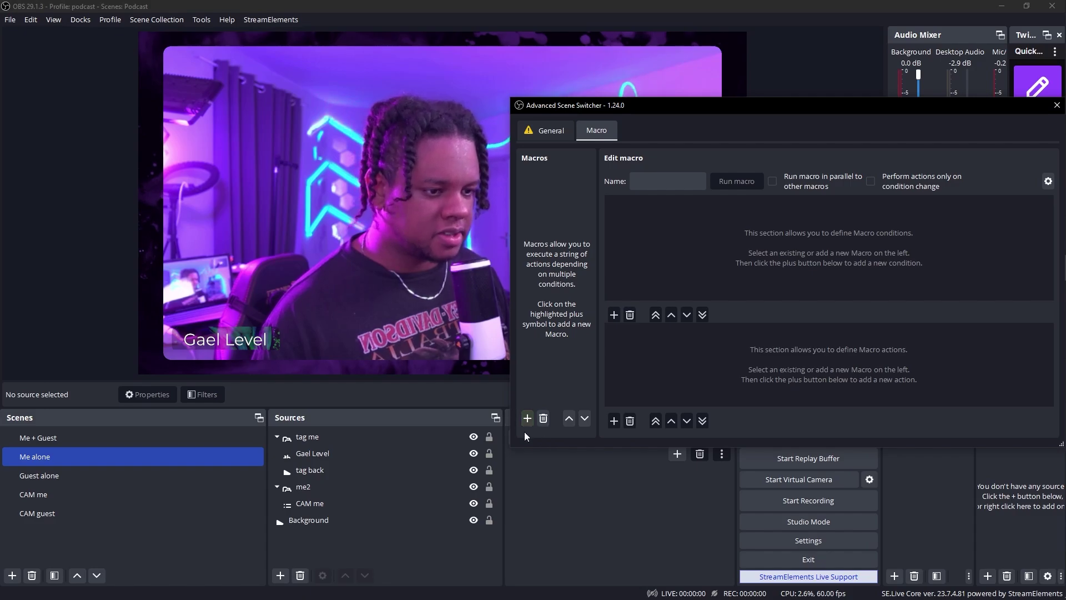
Step: Add a new macro keeping the default name Macro 1
click(528, 419)
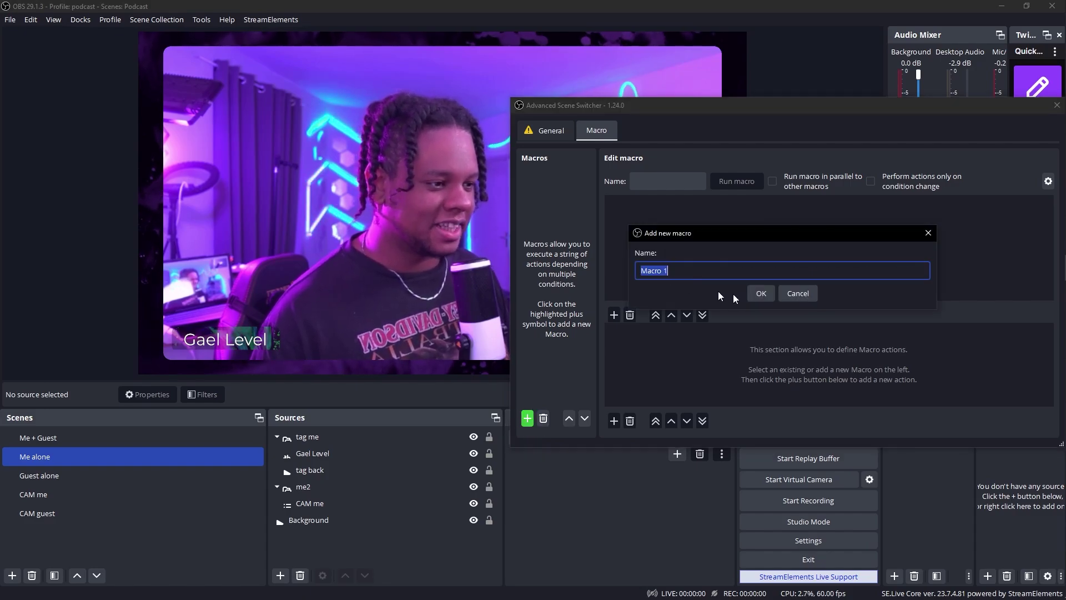
click(761, 294)
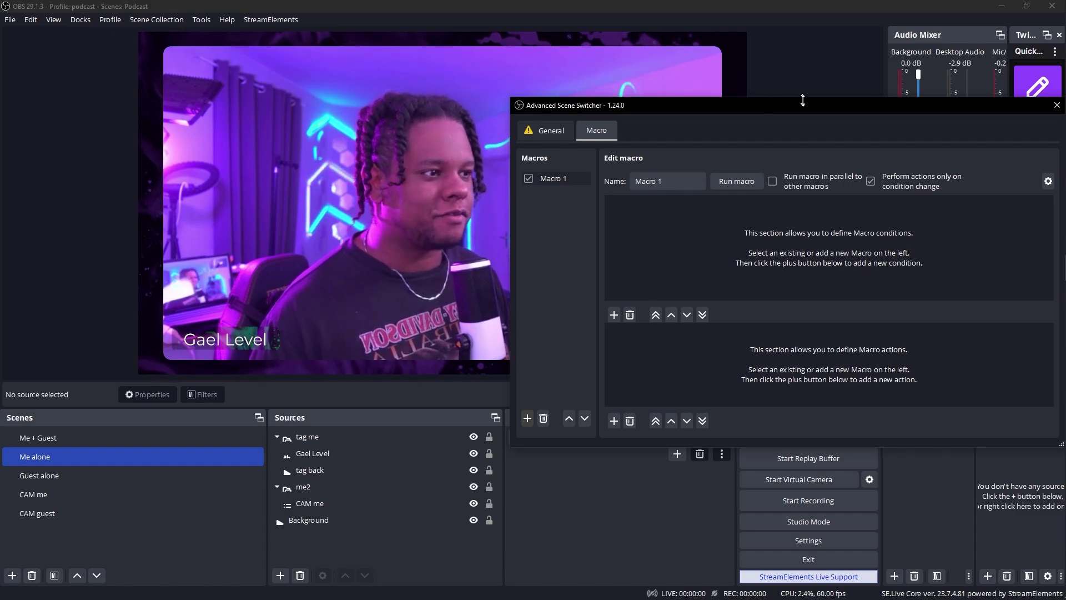
drag(802, 111, 753, 332)
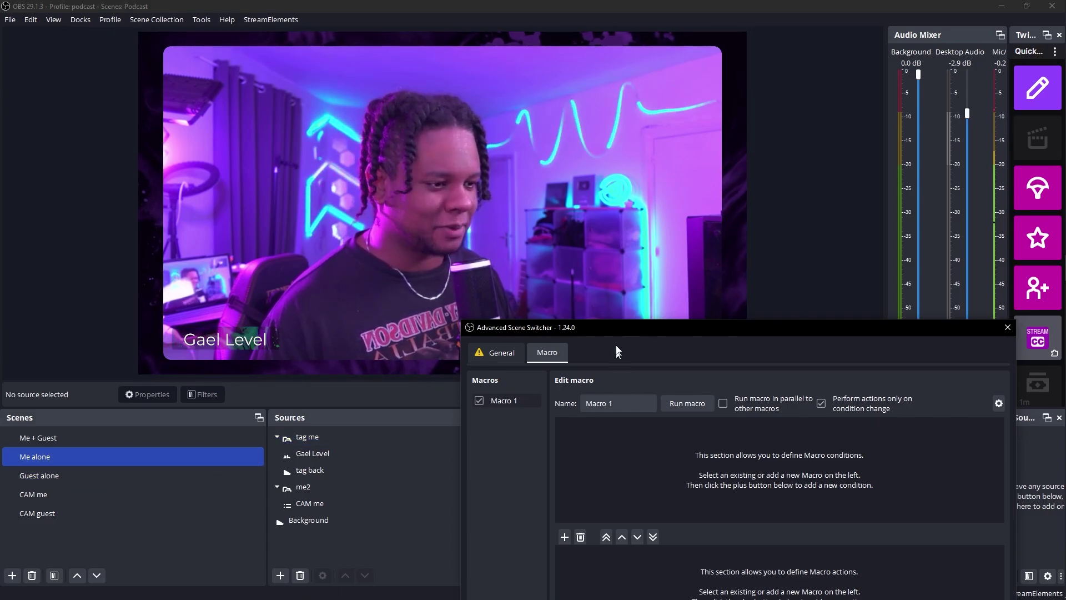
drag(618, 327, 654, 123)
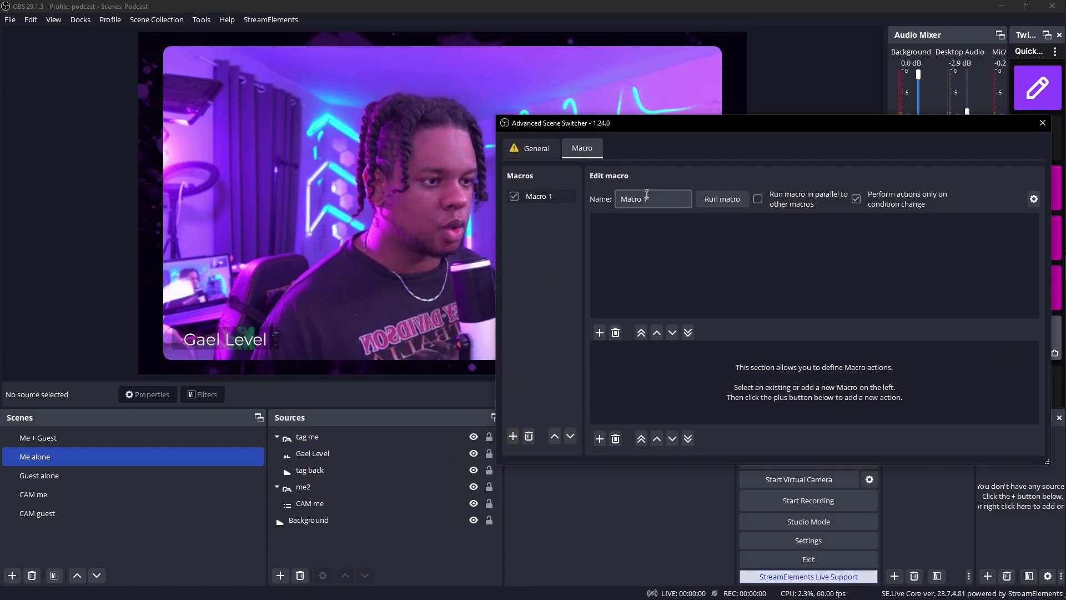
Step: Add an Audio condition to Macro 1 watching Mic/Aux output volume above 59%
click(599, 333)
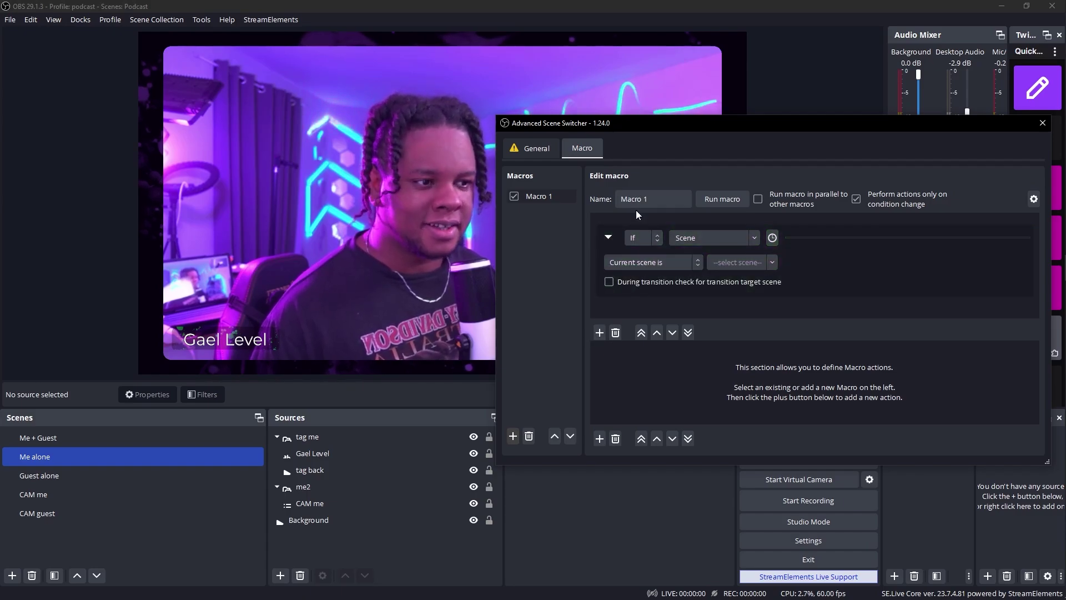
click(754, 237)
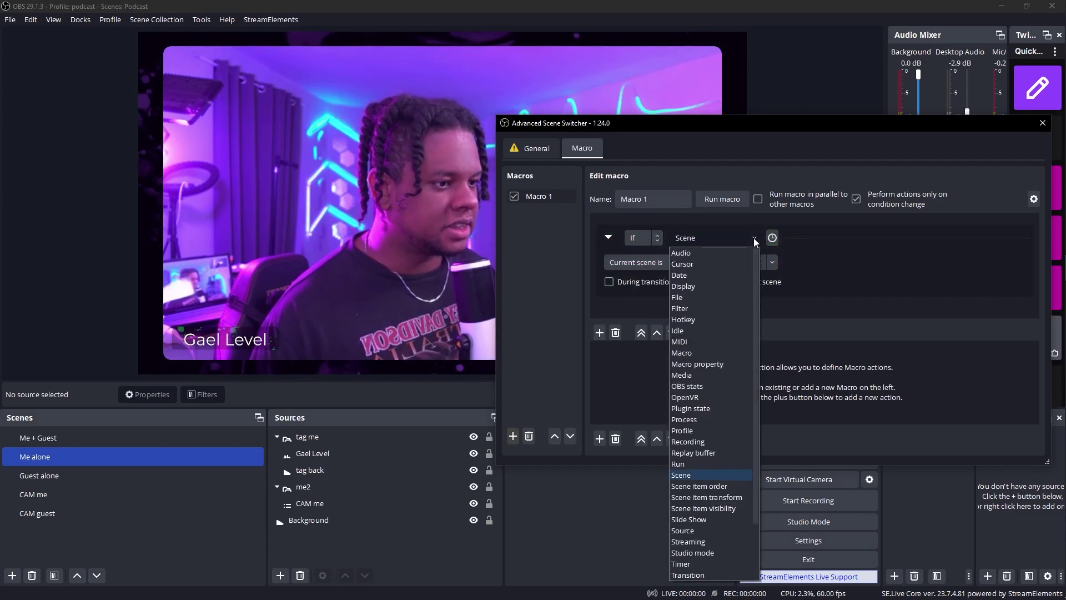
click(709, 254)
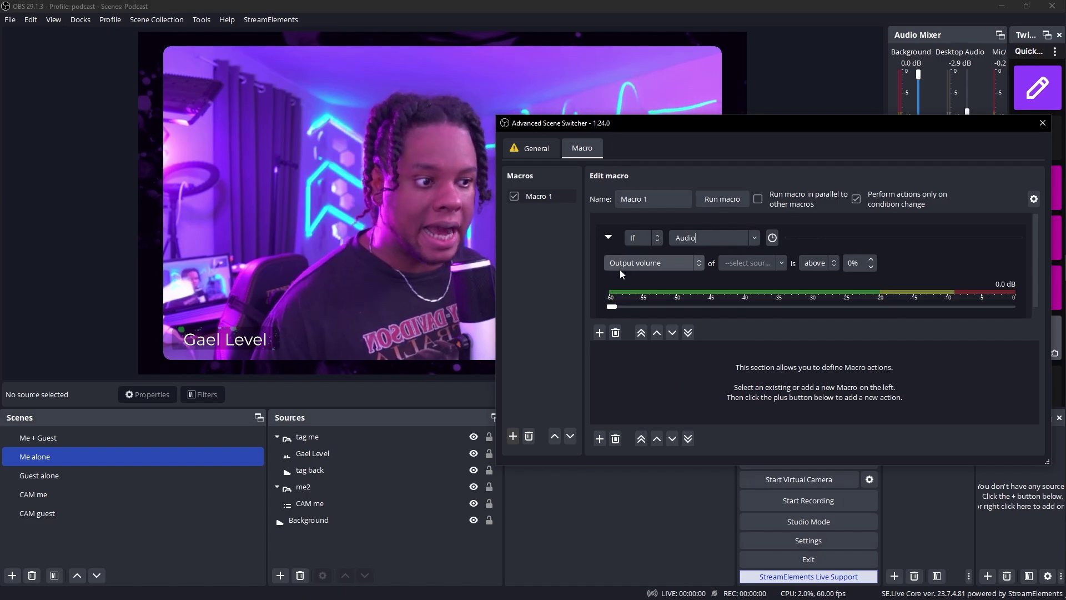
click(778, 263)
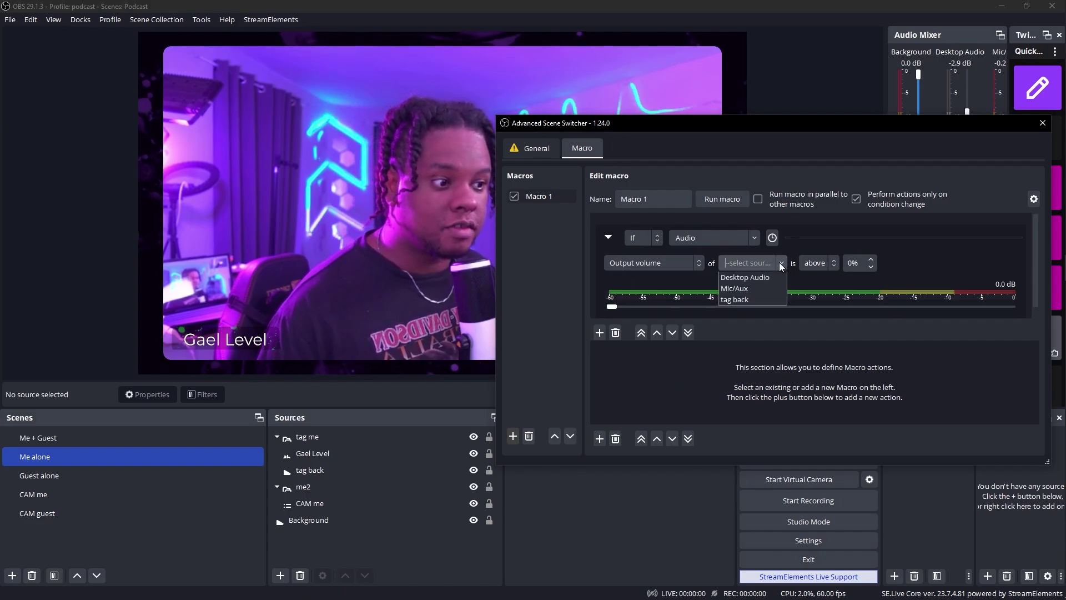
click(747, 301)
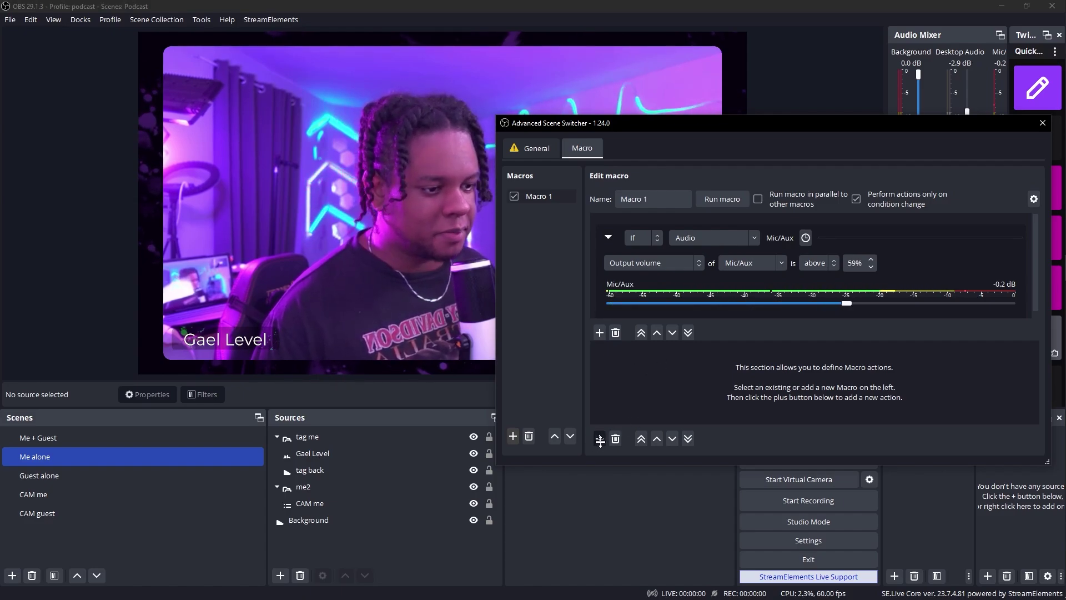
Step: Add a Switch scene action sending Program to Me alone with a Cut transition
click(599, 439)
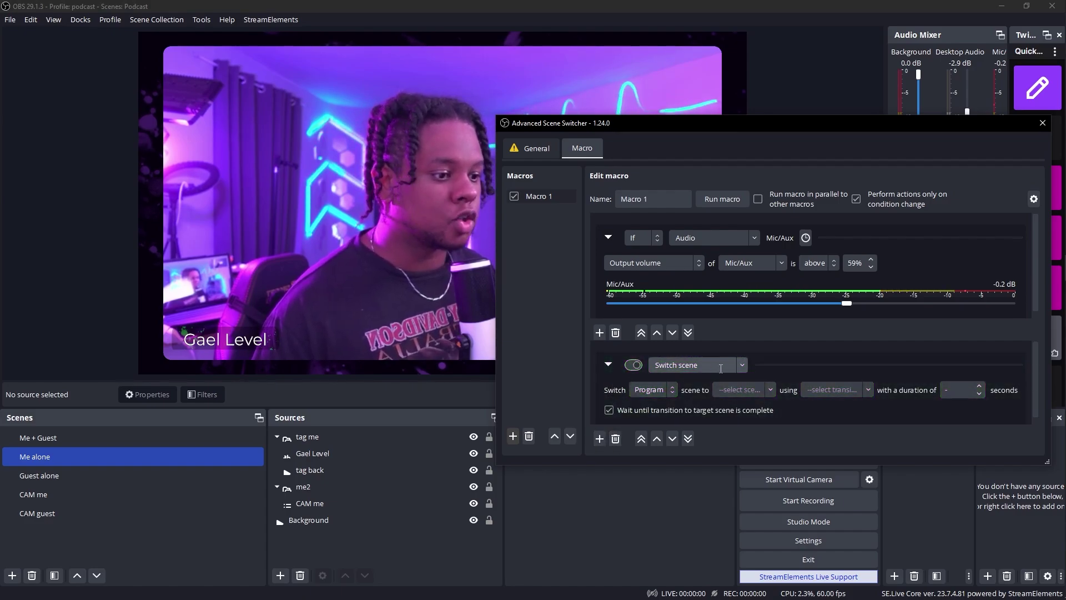
click(672, 390)
click(673, 388)
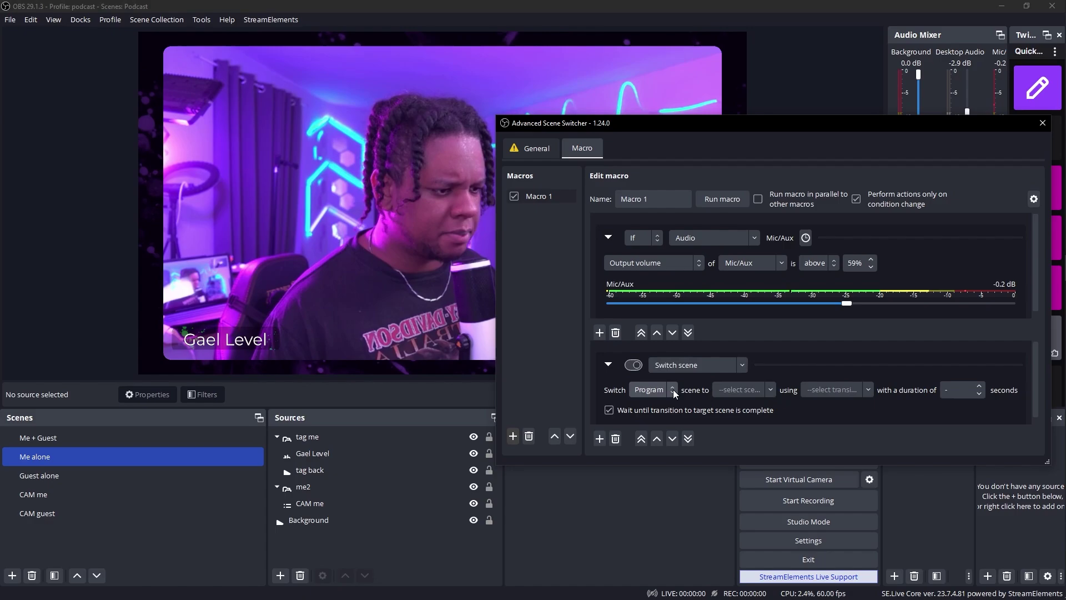
click(771, 389)
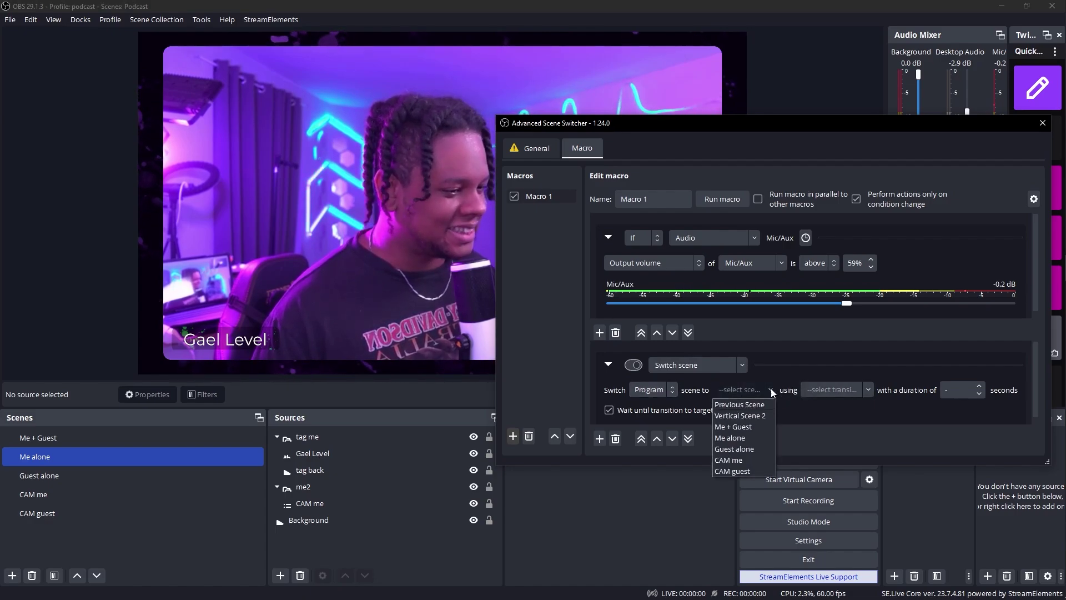
click(742, 438)
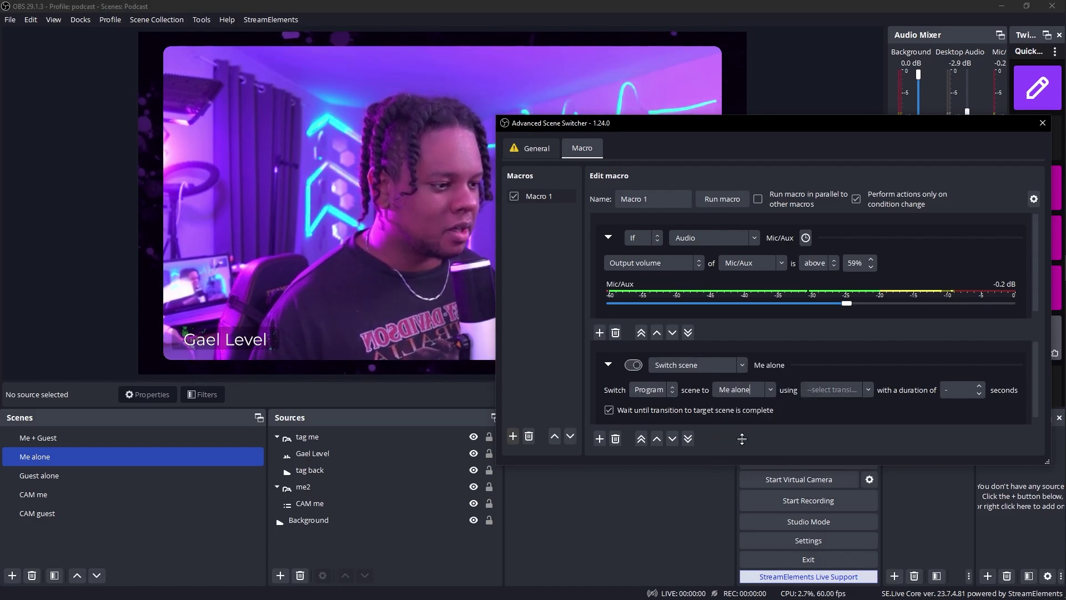
click(869, 390)
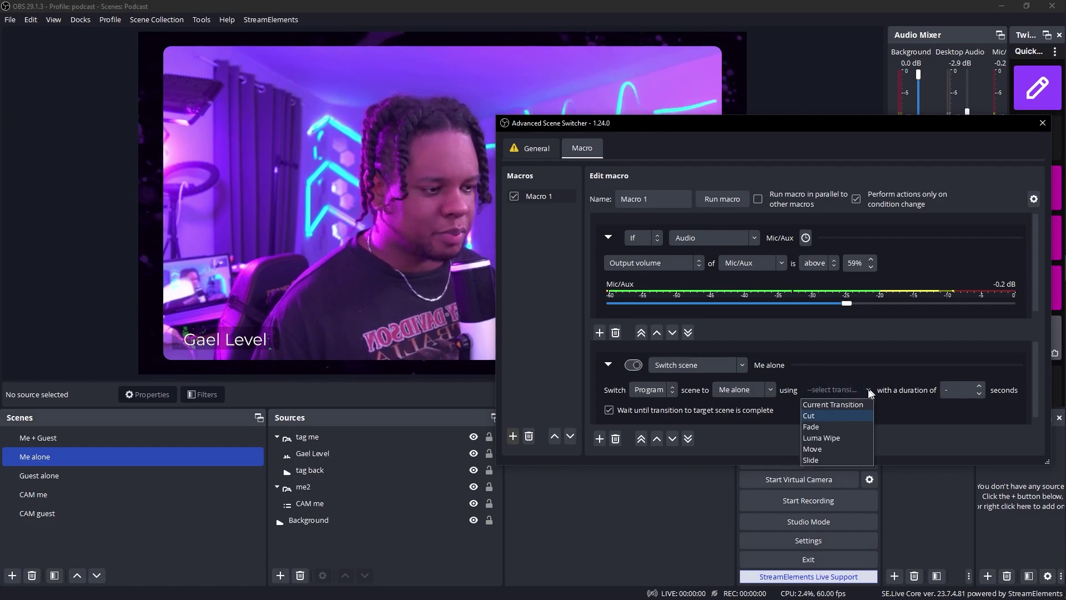
click(844, 417)
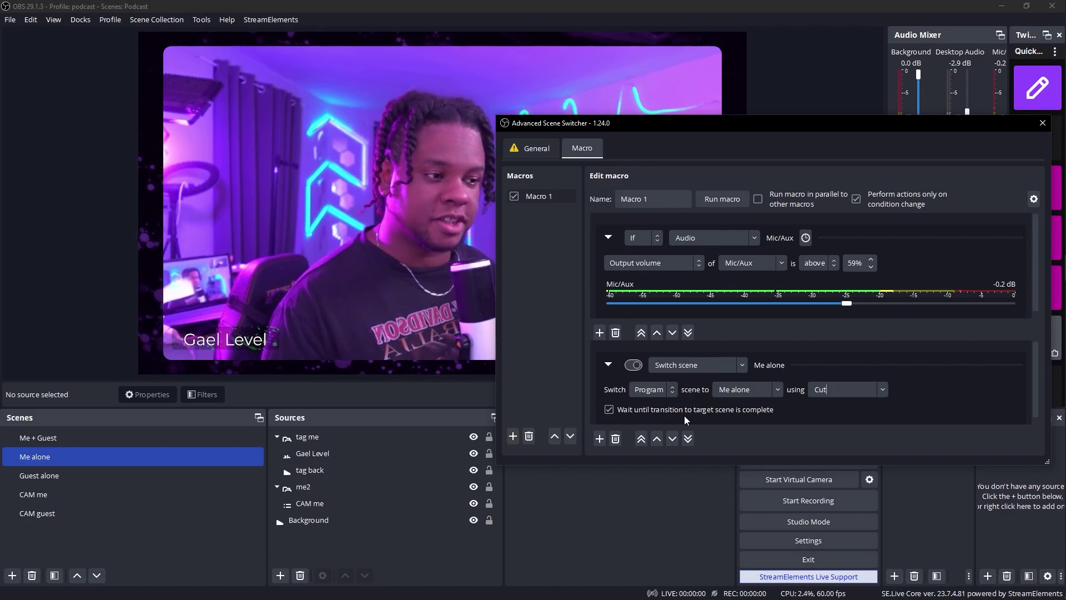
Step: Rename Macro 1 to 'Me' and begin adding a second macro
click(629, 199)
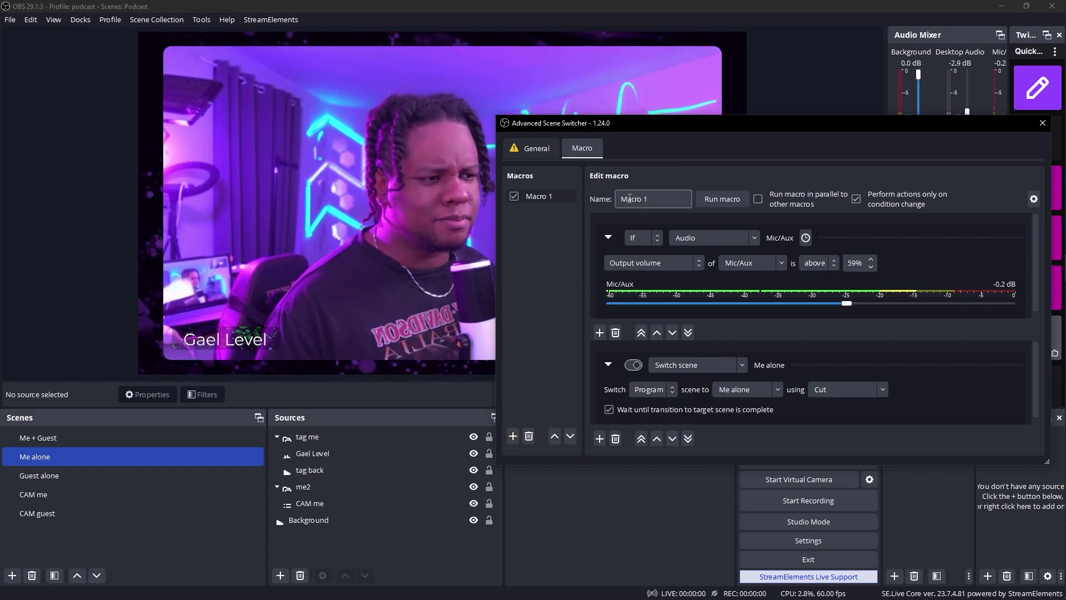
text(e)
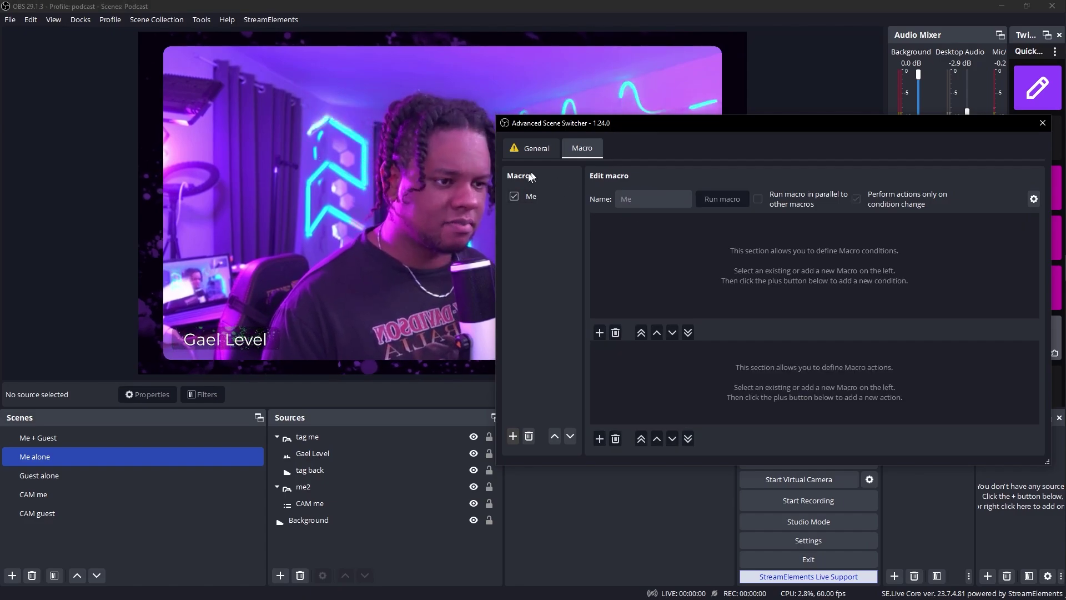
click(513, 438)
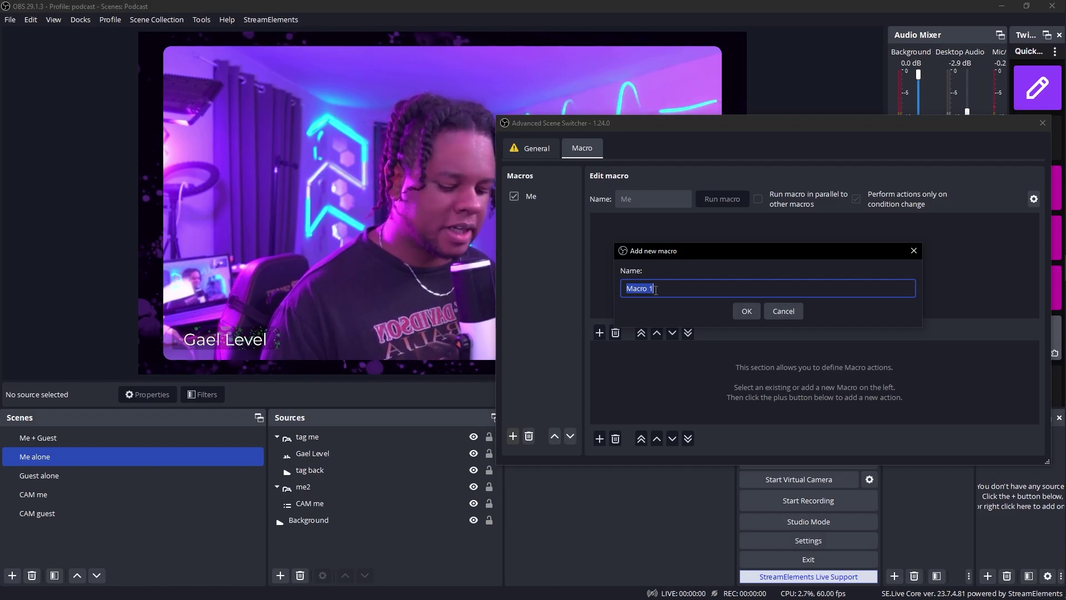
Step: Name the new macro 'Guest' with a capital G and create it
text(guest)
key(Left)
key(Left)
key(BackSpace)
text(G)
click(746, 312)
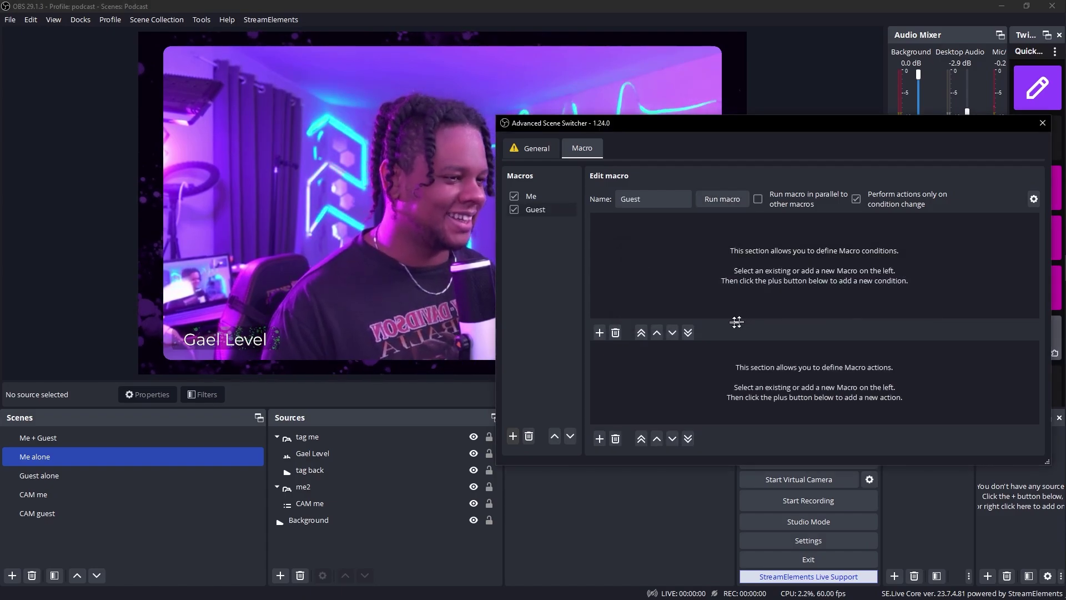
Step: Give the Guest macro an Audio condition: Desktop Audio volume above 61%
click(600, 332)
click(714, 237)
click(722, 248)
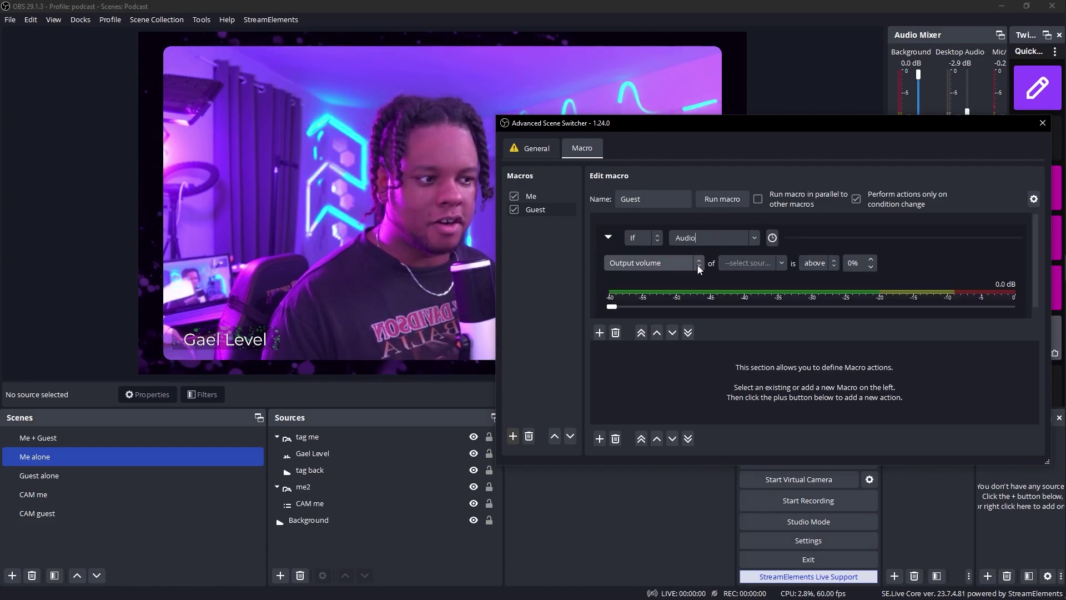
click(782, 259)
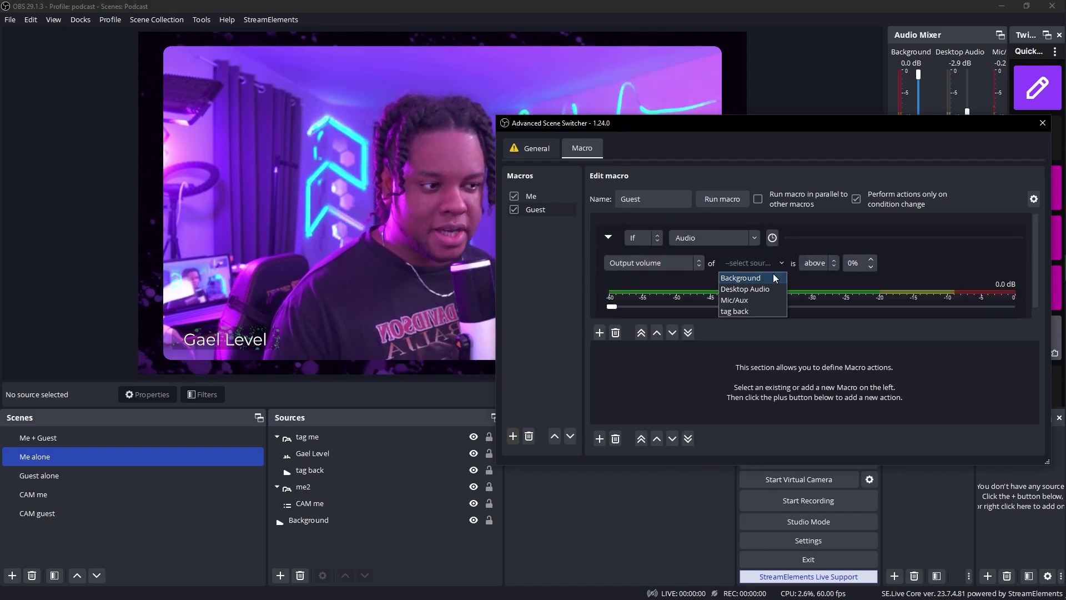
click(765, 287)
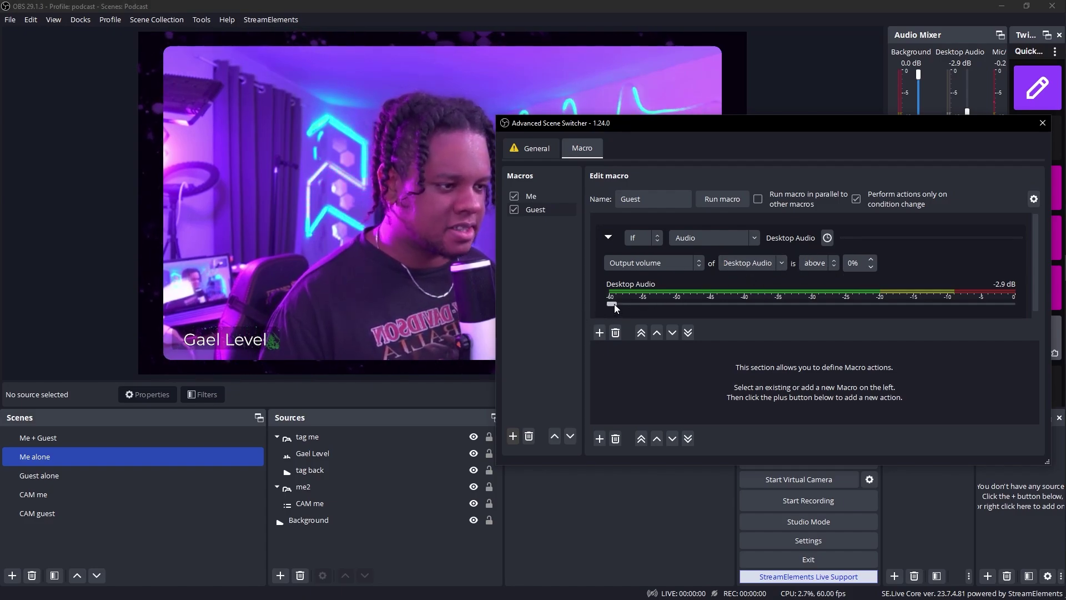
drag(613, 305, 859, 304)
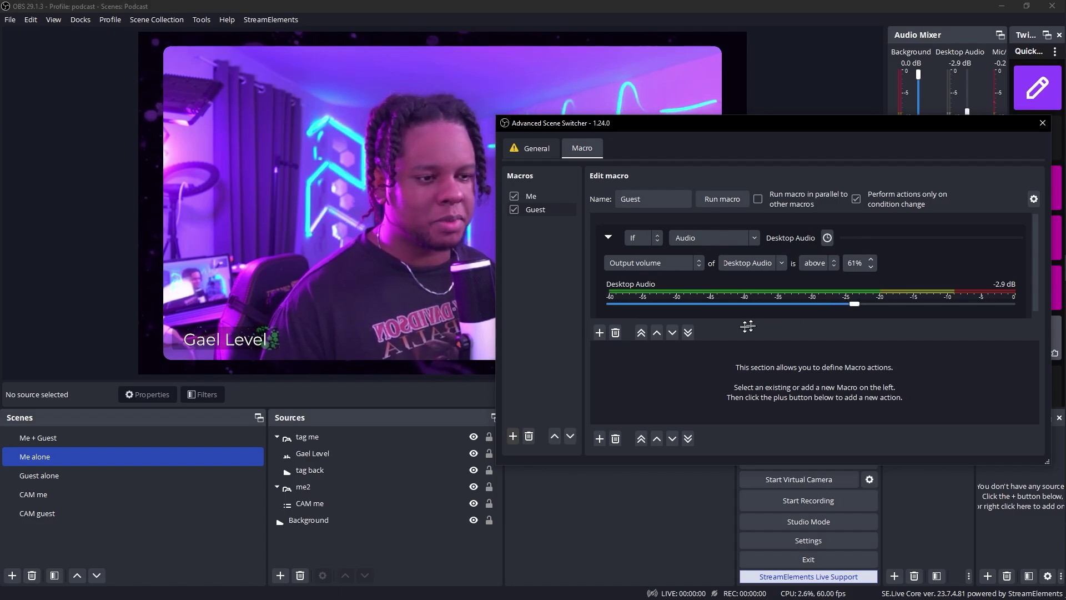
Step: Add a Switch scene action to Guest alone using a Cut transition
click(599, 439)
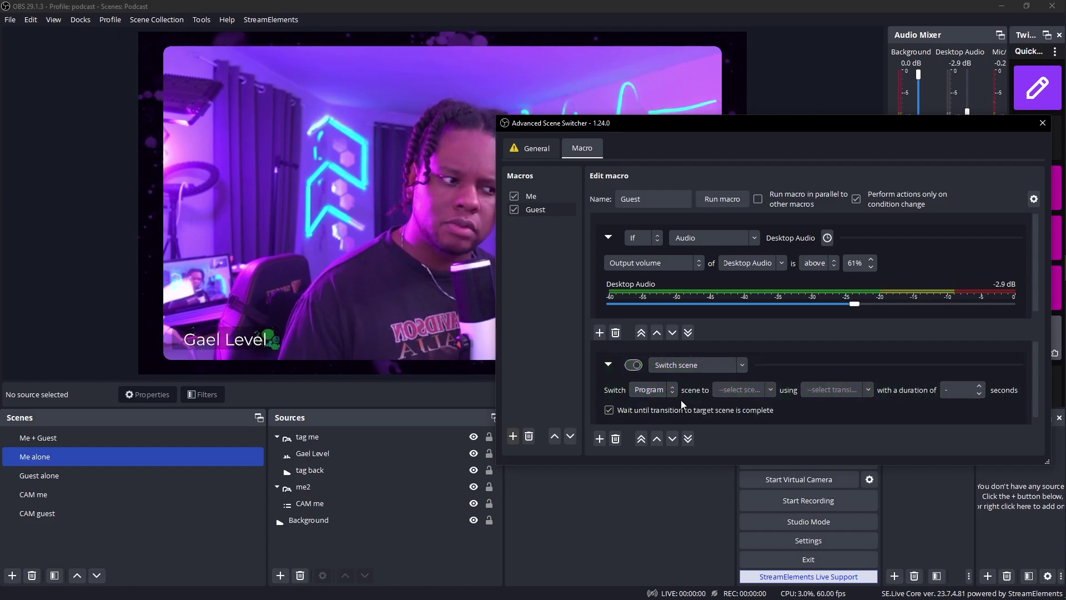
click(743, 389)
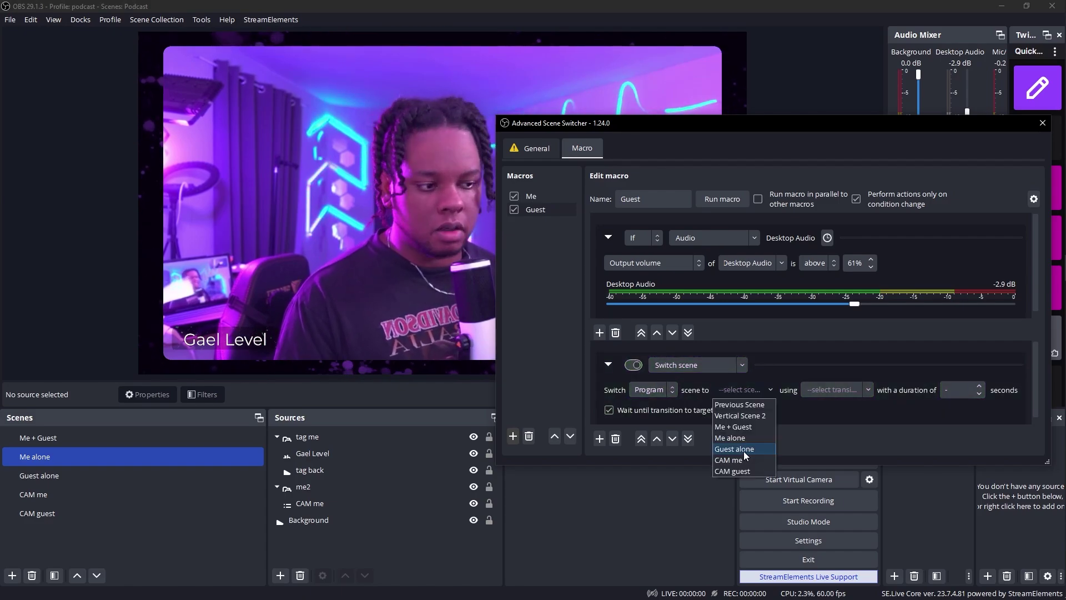
click(744, 450)
click(838, 389)
click(844, 415)
click(538, 312)
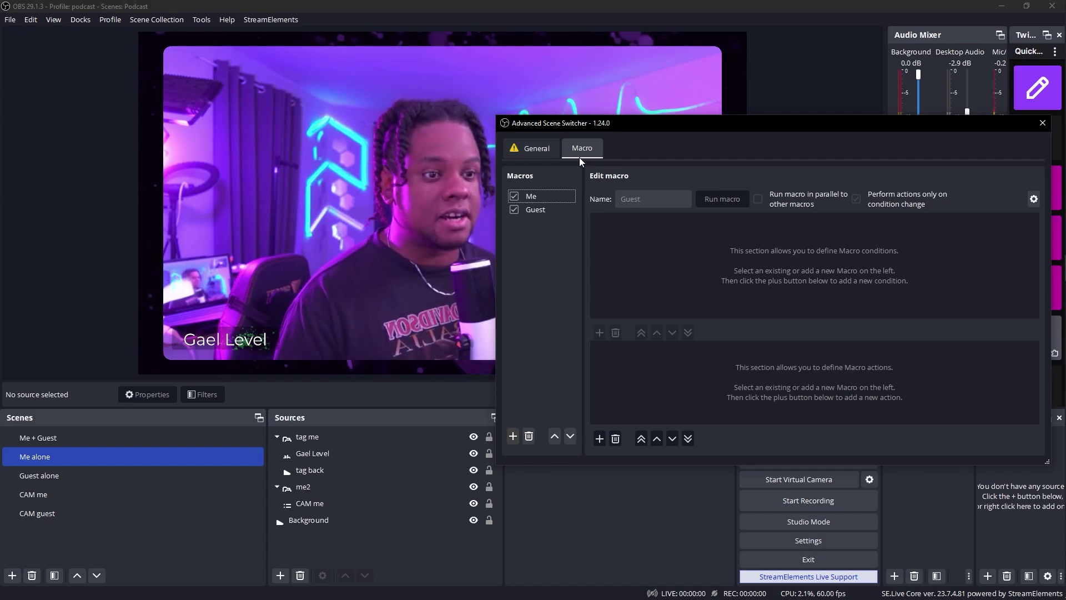
Step: Start the Advanced Scene Switcher from its General settings and move the window aside
click(534, 149)
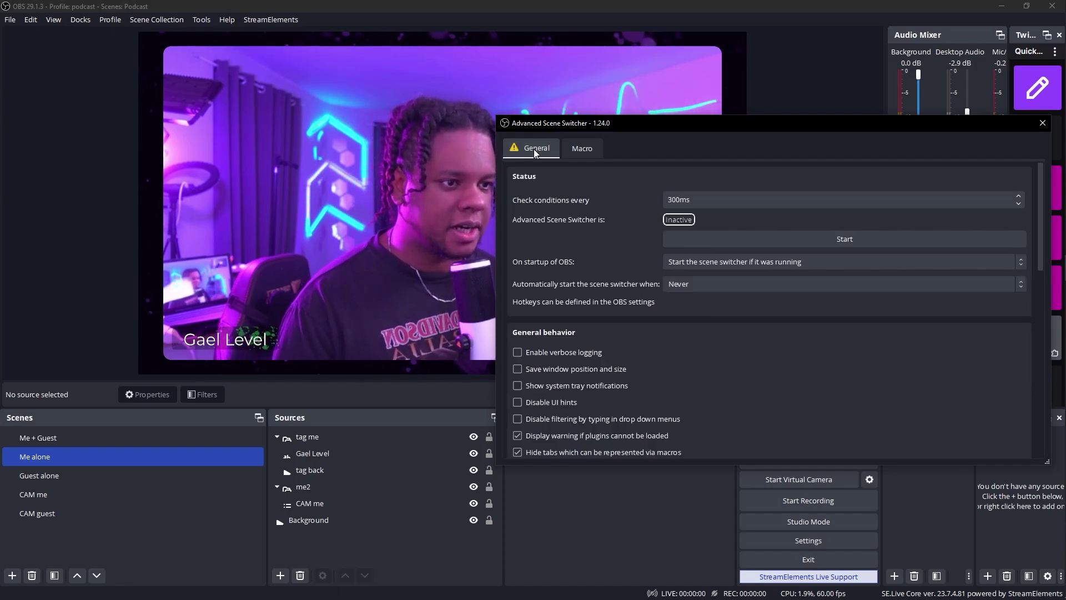
click(777, 242)
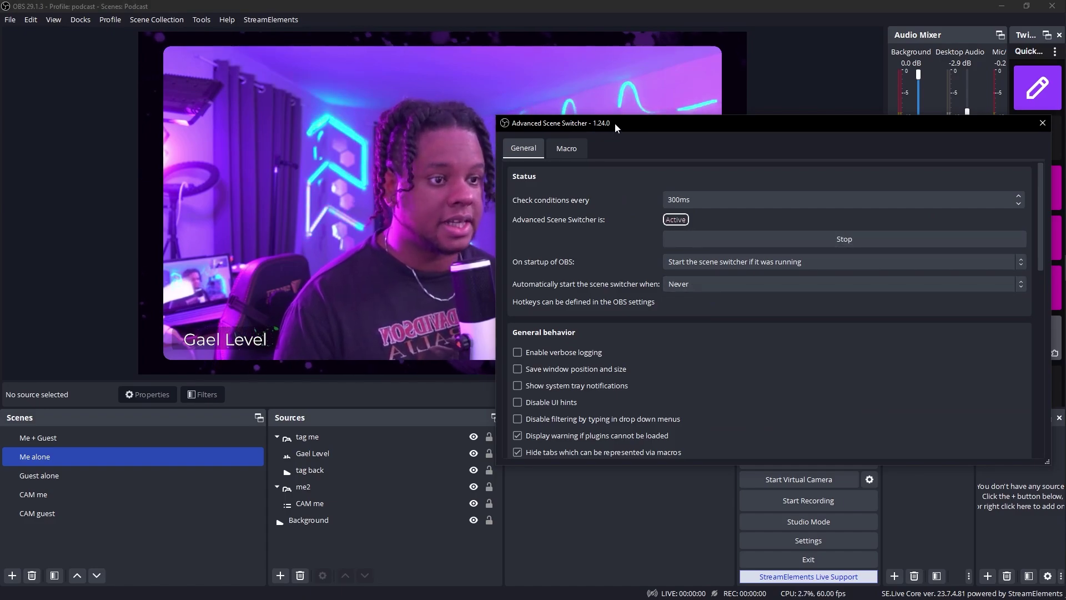
drag(615, 124, 585, 480)
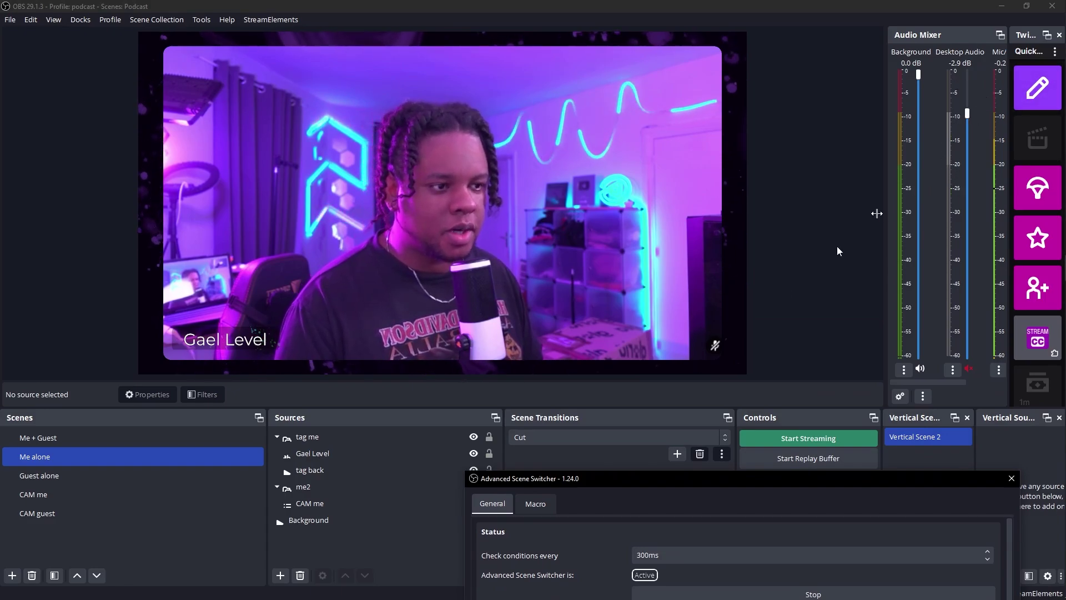
Step: Test switching by selecting Me + Guest, muting Desktop Audio, and returning to Me alone
click(74, 441)
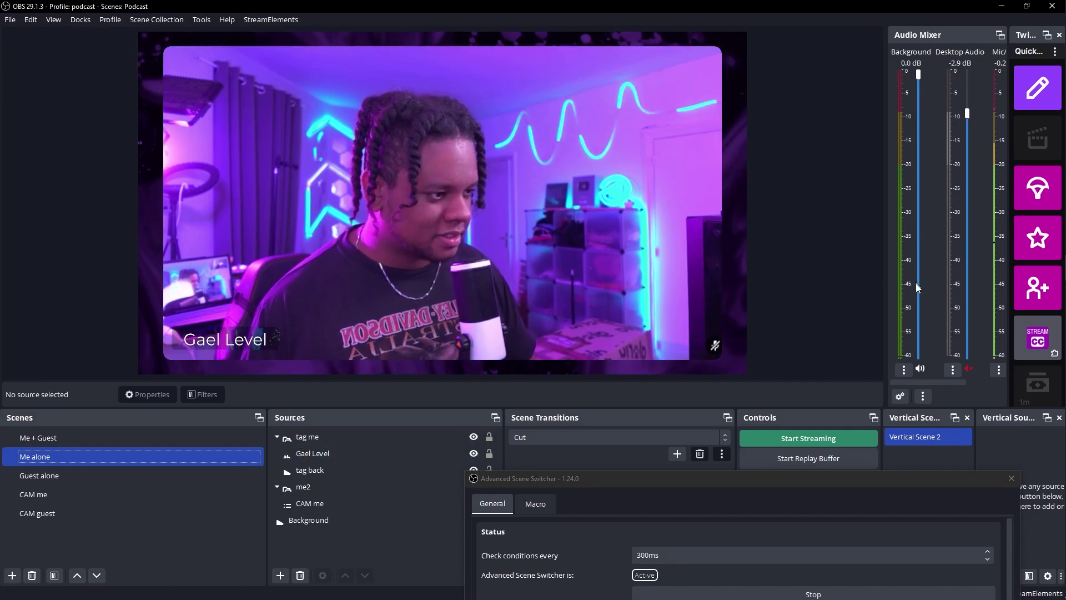
click(971, 368)
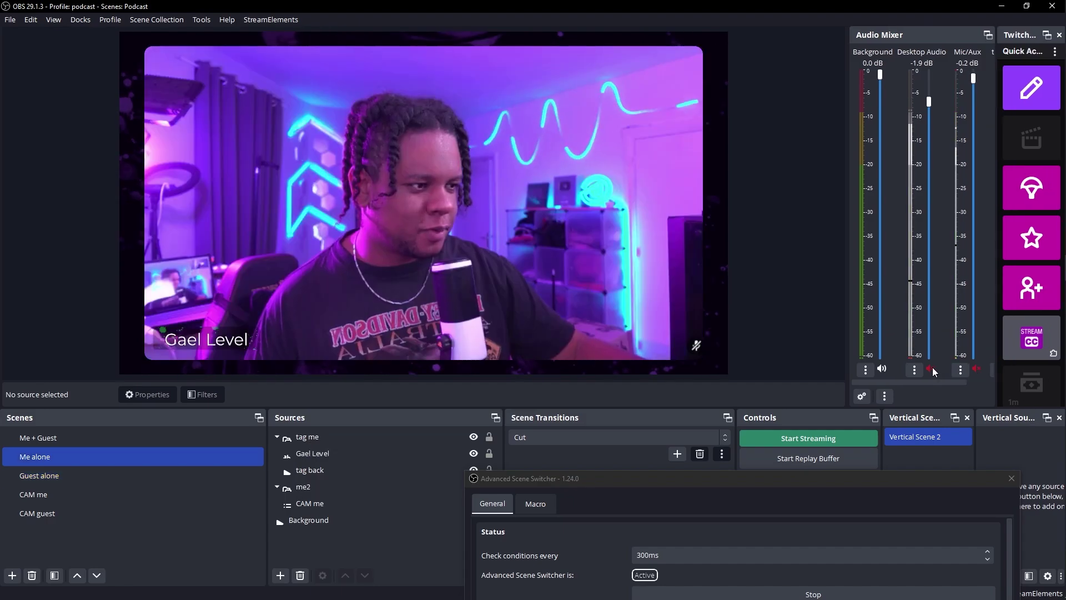
click(30, 461)
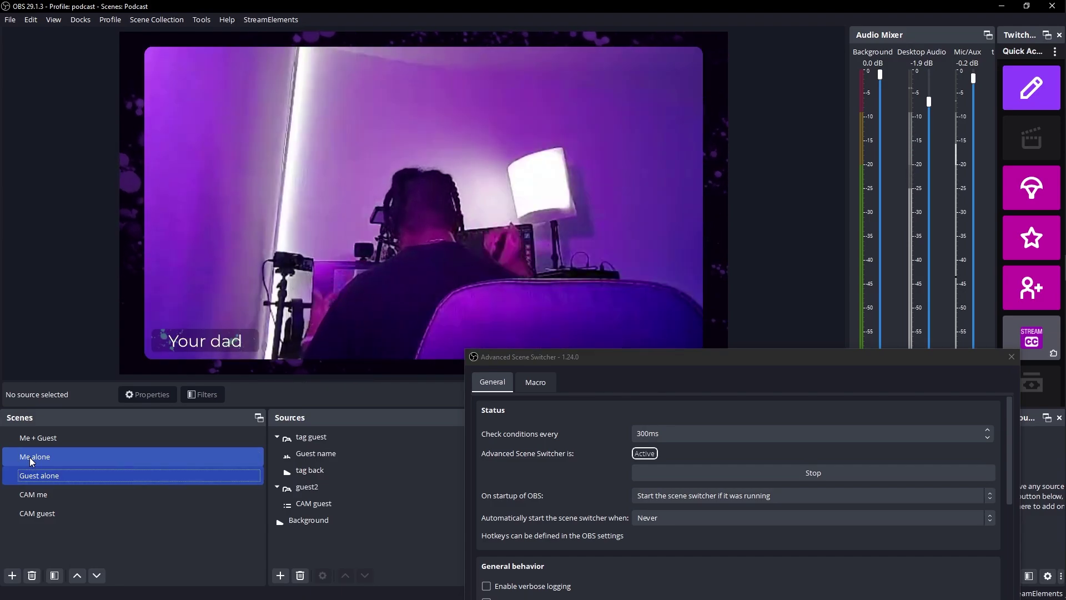
click(32, 461)
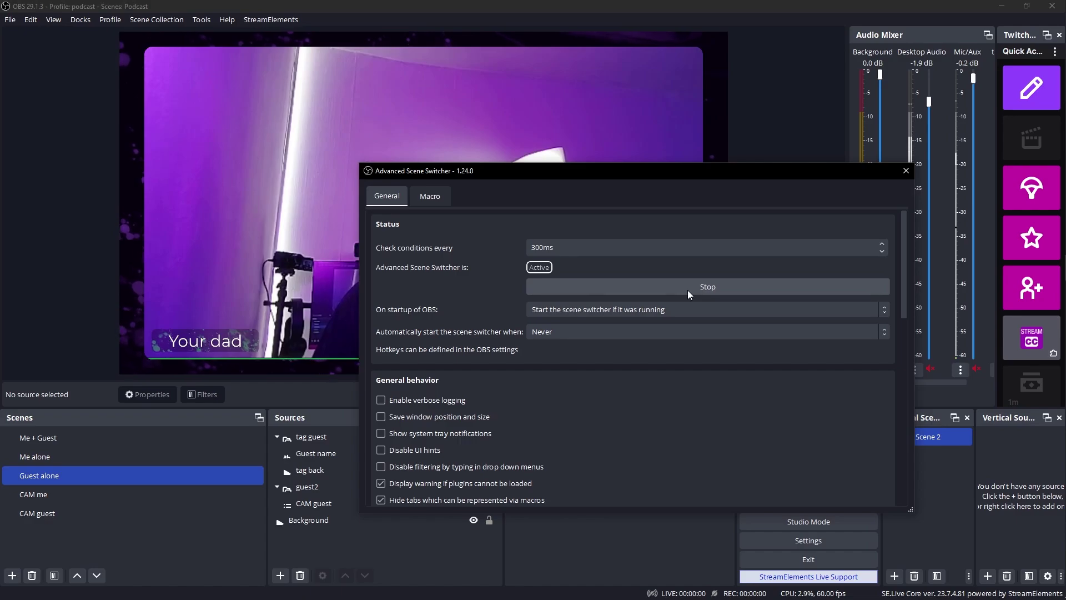
Step: Stop the switcher, toggle Me alone and Me + Guest, restart it, and return to Me alone
click(688, 290)
drag(523, 175, 671, 200)
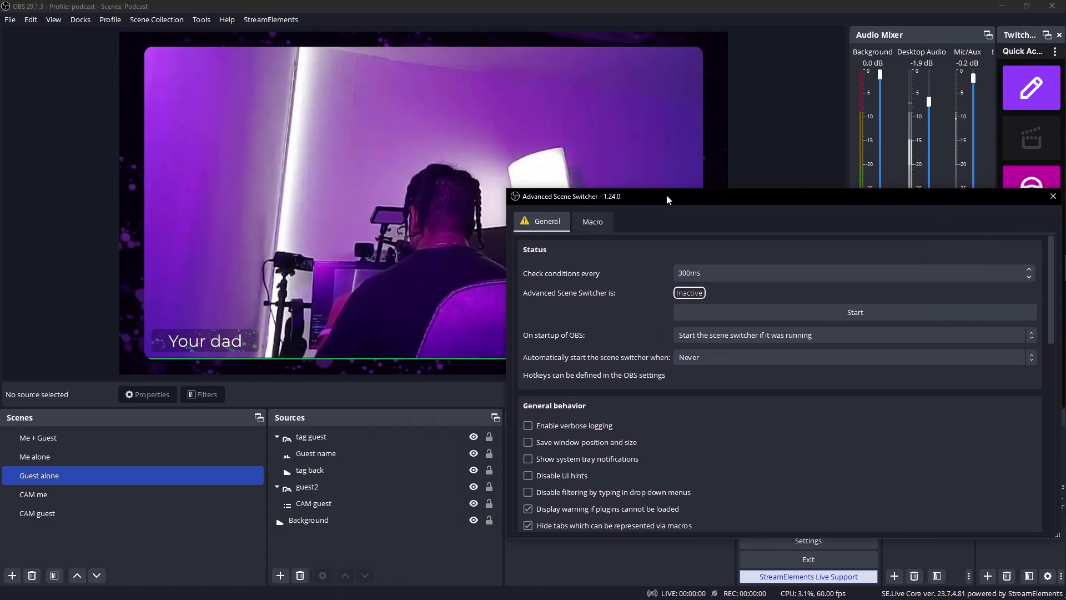
click(109, 458)
click(127, 444)
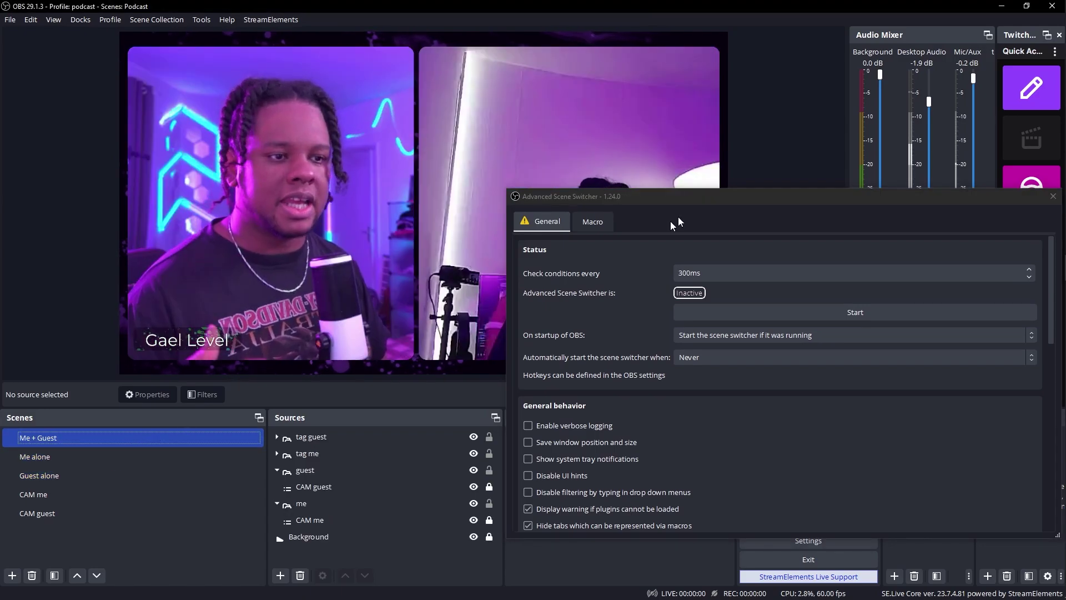
drag(673, 199, 817, 201)
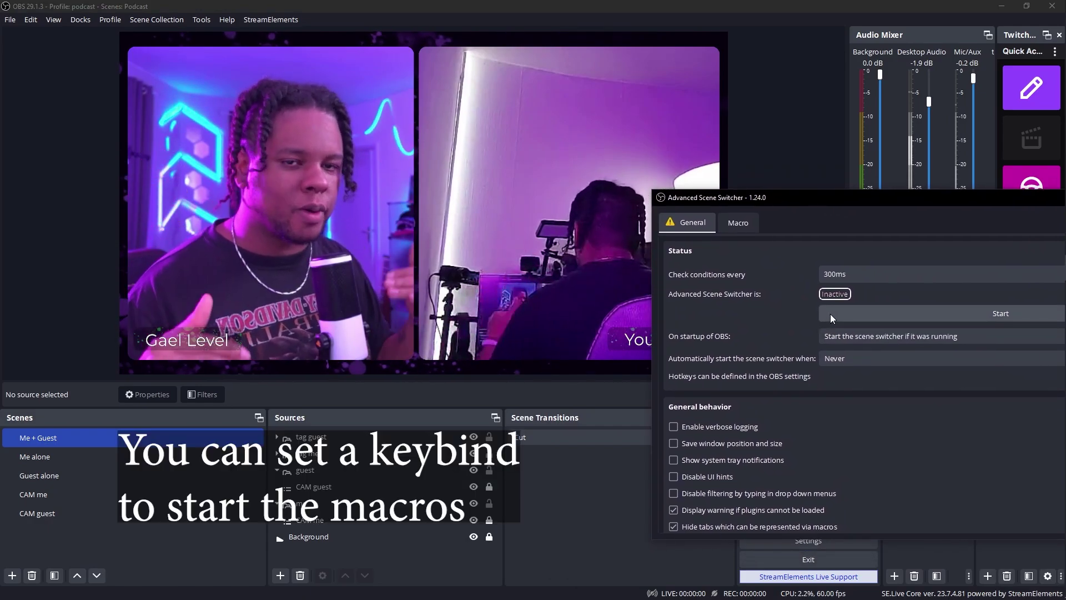
click(831, 314)
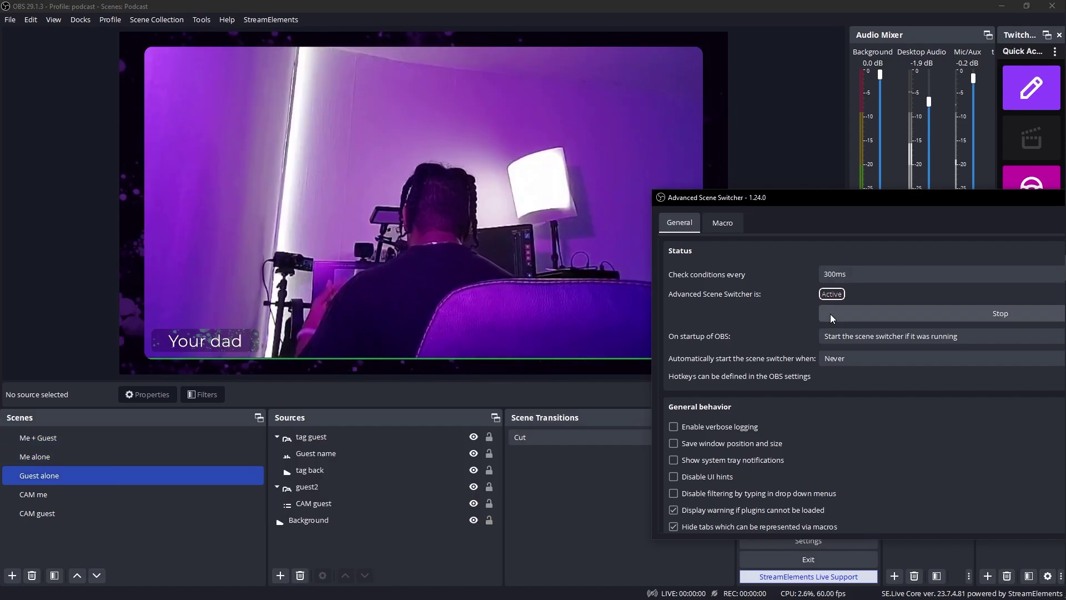
click(62, 459)
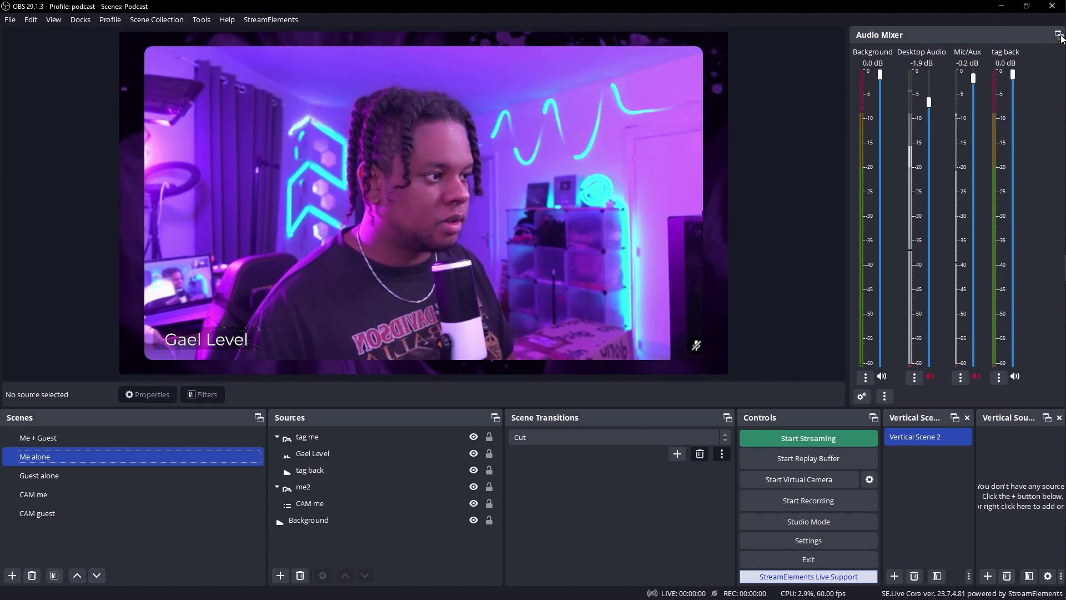
Step: Open the Docks menu in the menu bar
click(77, 23)
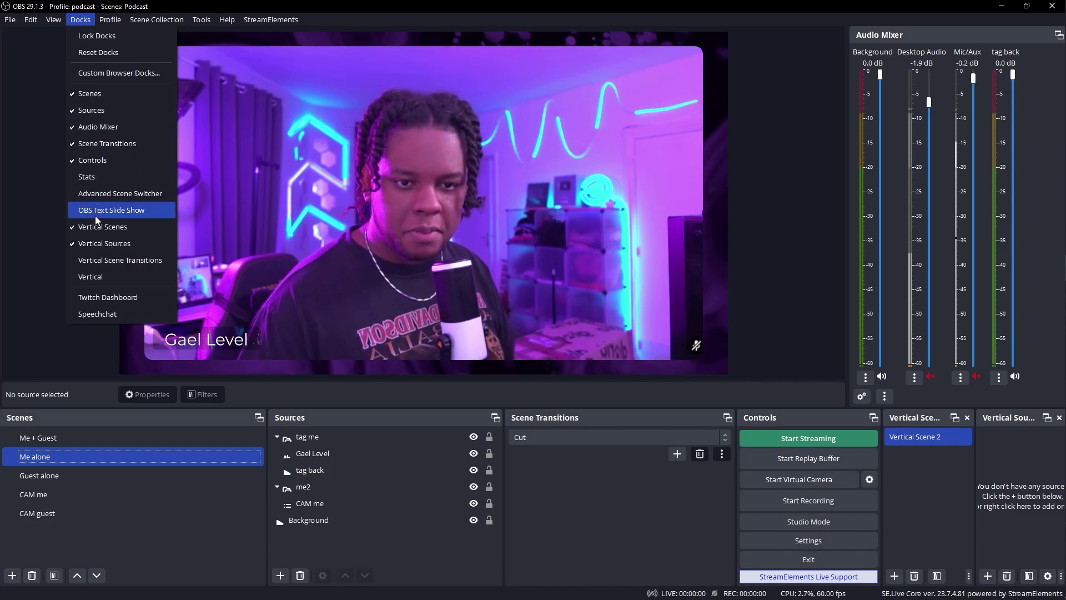
Step: Enable the Vertical dock, shrink the main preview, and widen the Vertical Scenes dock
click(128, 275)
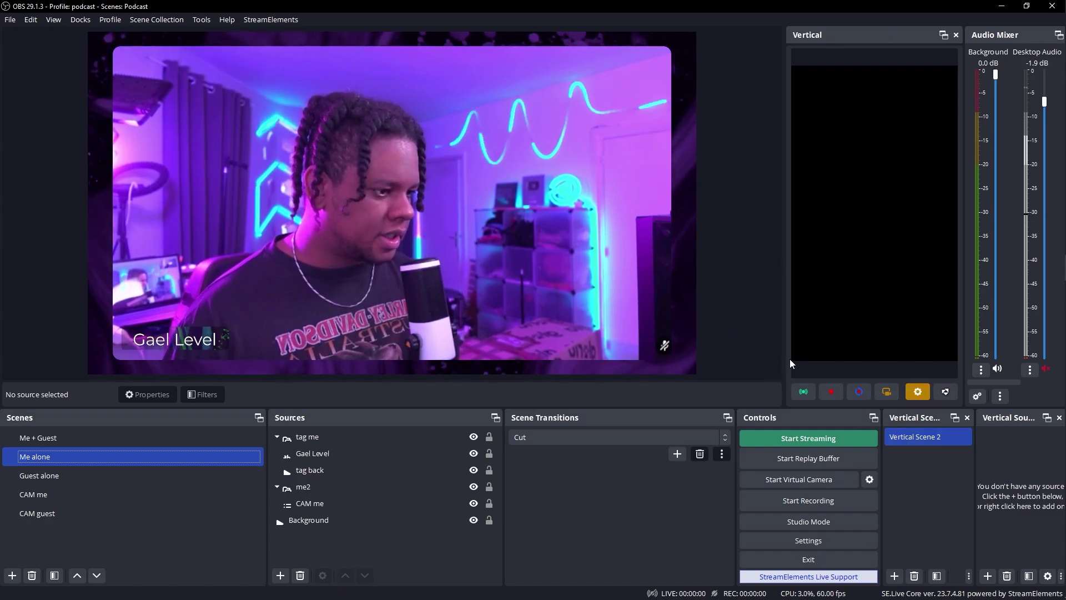
drag(785, 362, 652, 353)
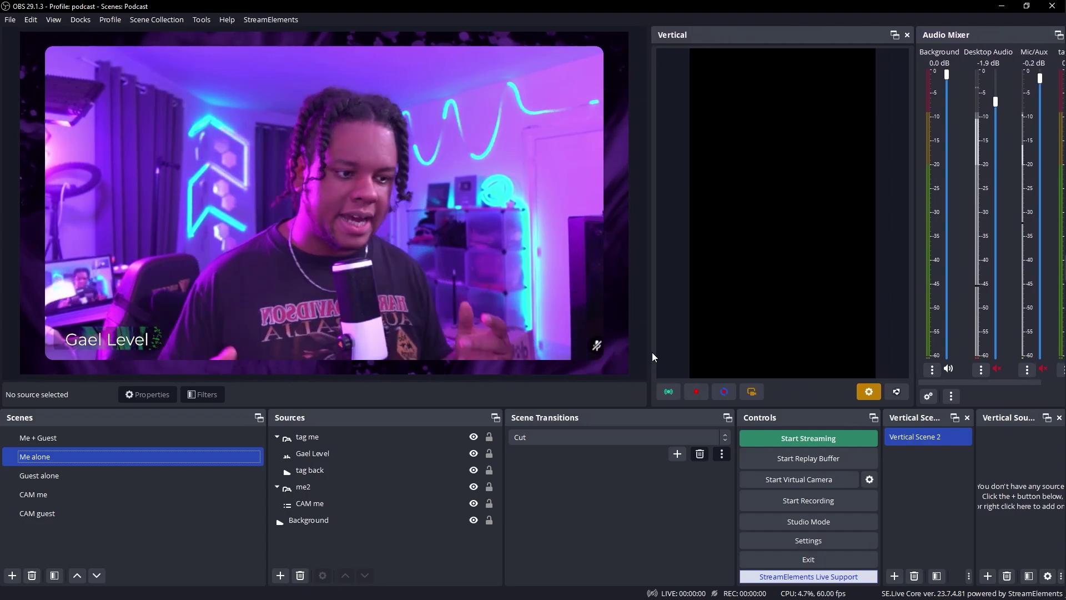
drag(882, 469, 771, 469)
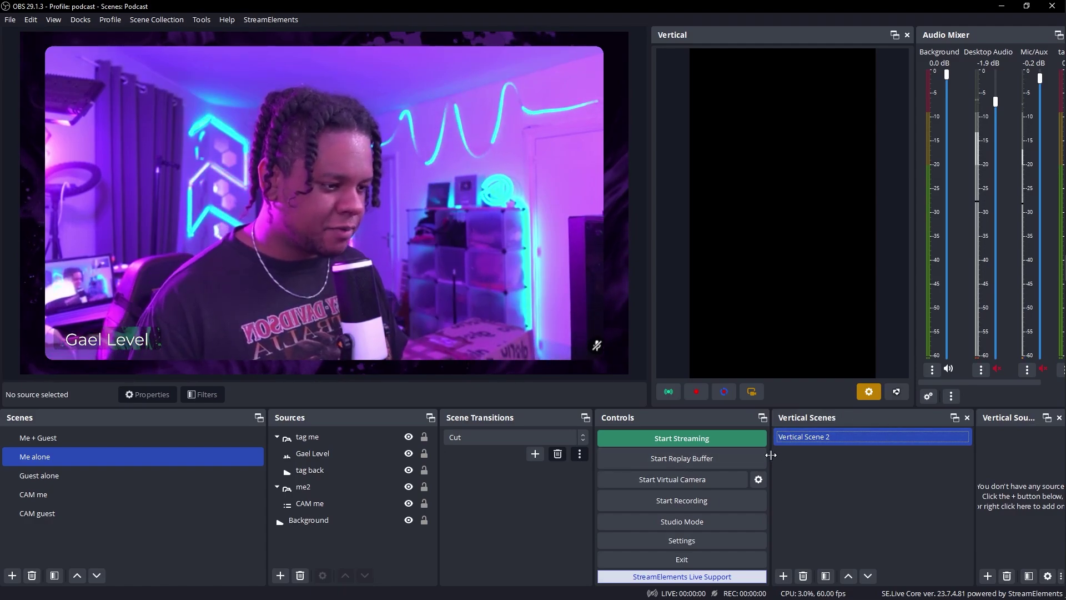
Step: Widen the vertical docks and add the CAM me and CAM guest cameras to the vertical scene
drag(771, 455, 722, 457)
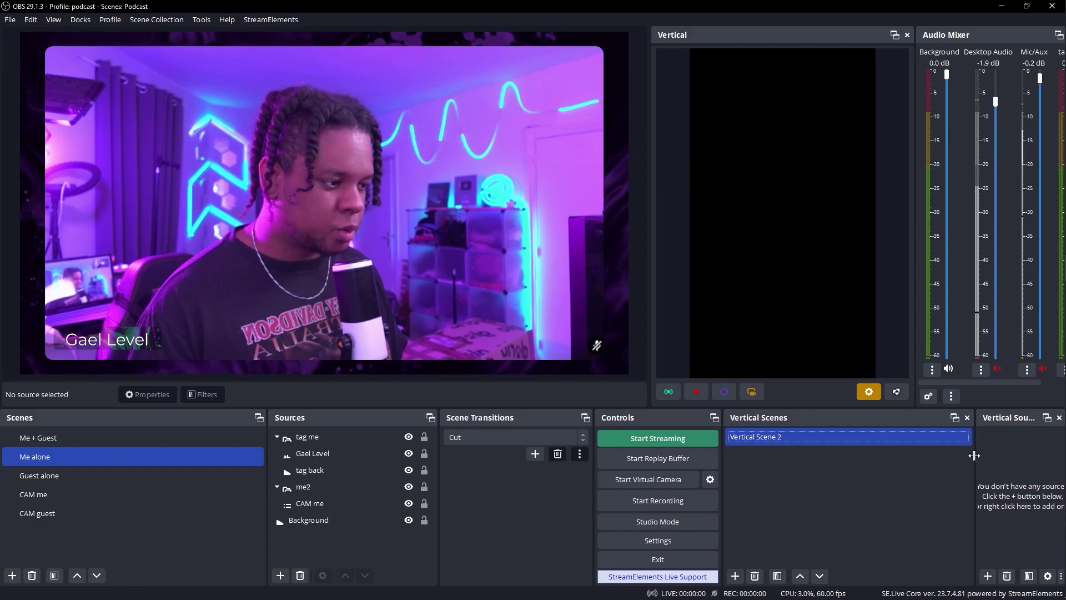
drag(974, 455, 868, 455)
click(881, 576)
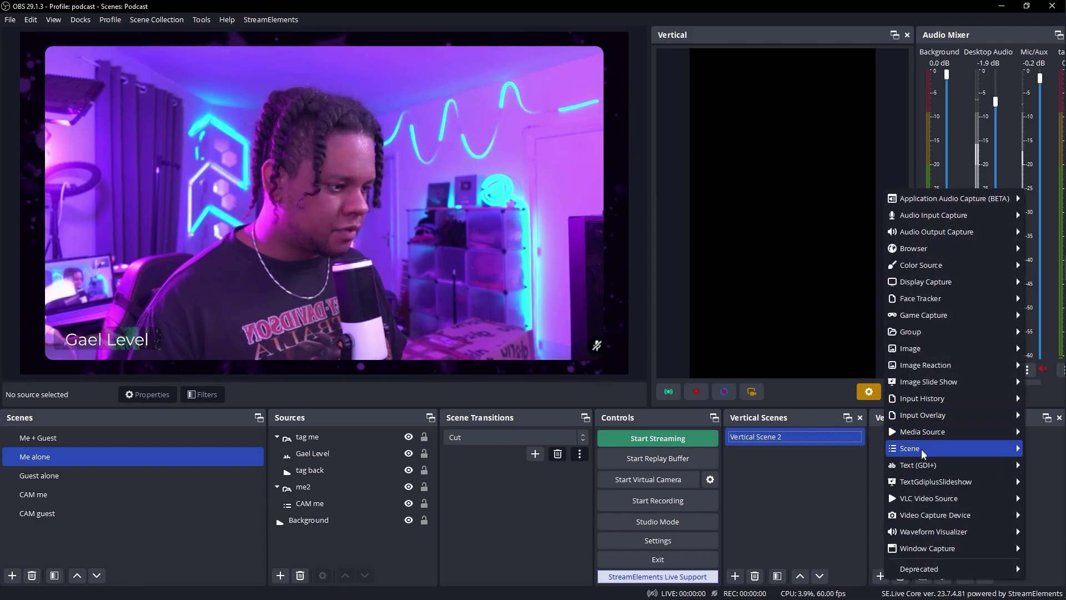
mouse_move(923, 455)
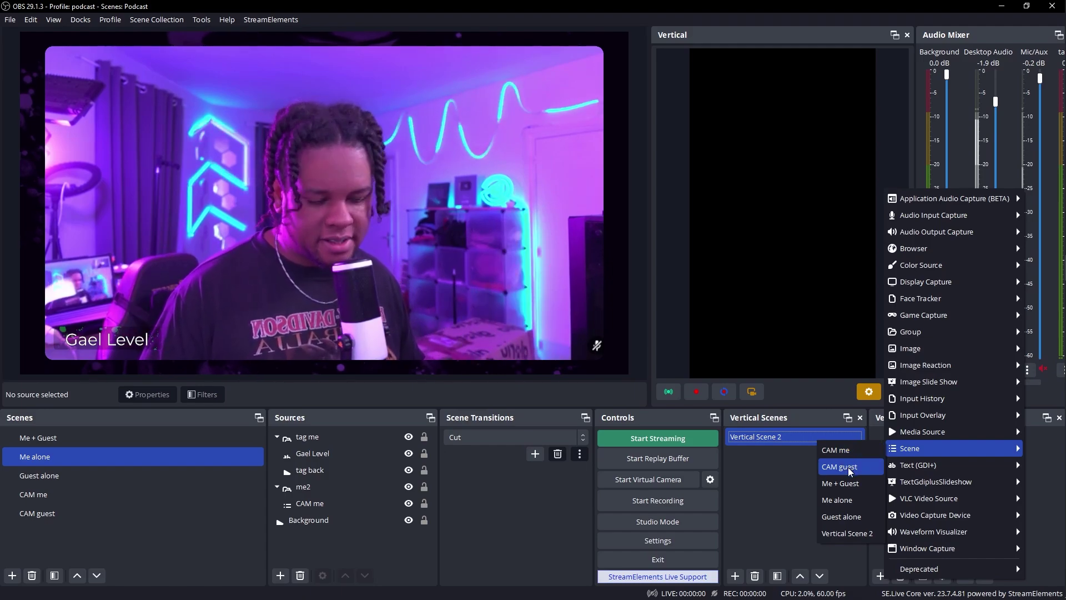
click(844, 451)
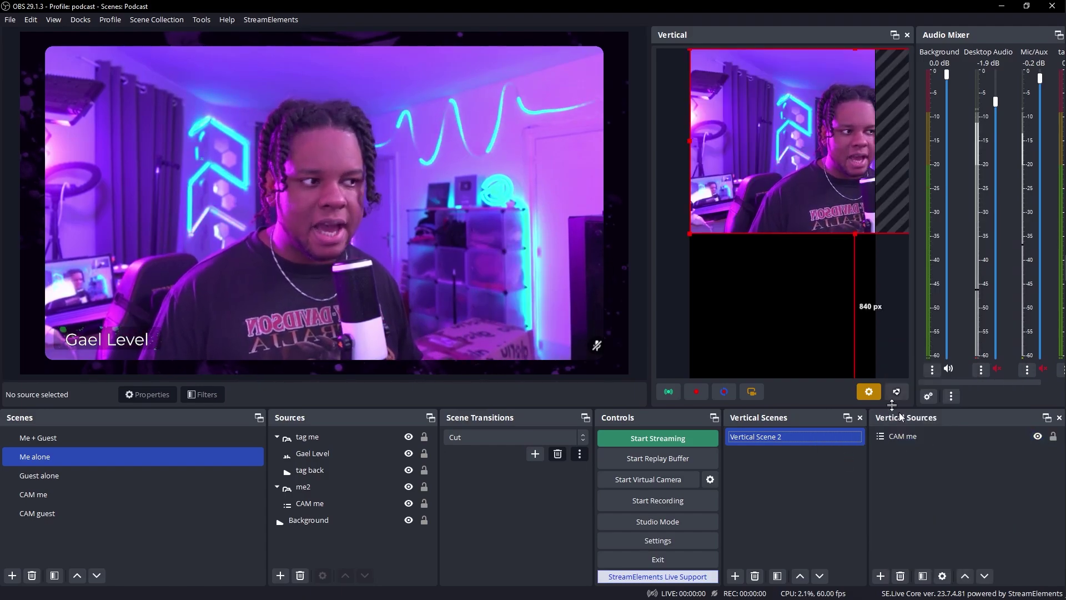
click(779, 262)
key(ctrl+v)
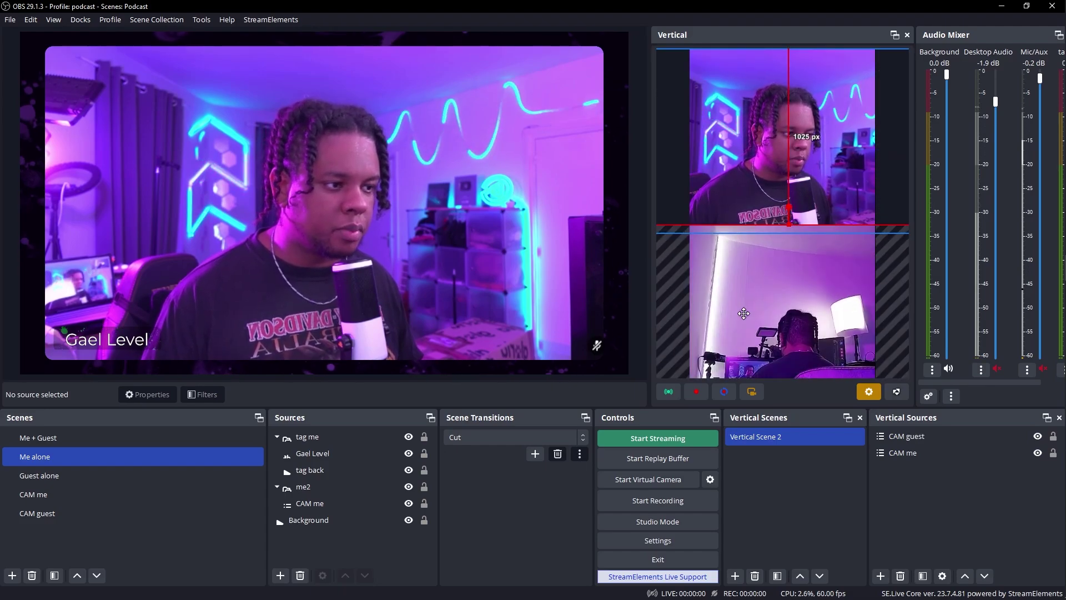
drag(743, 292, 778, 339)
Step: Add the Me alone scene to Vertical Scene 2 and resize it to fill the frame
click(880, 576)
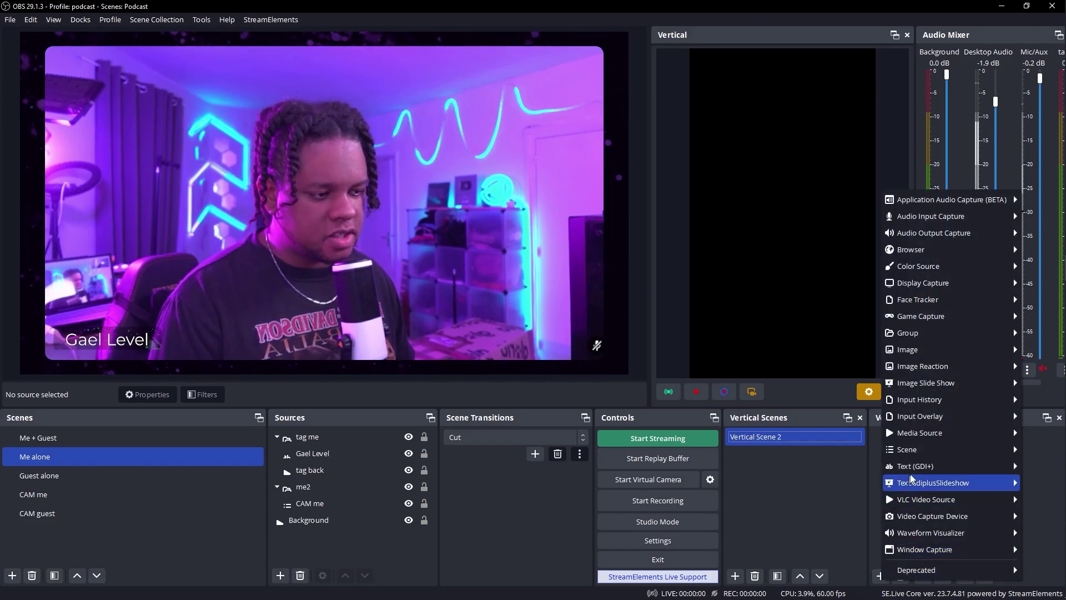
click(848, 502)
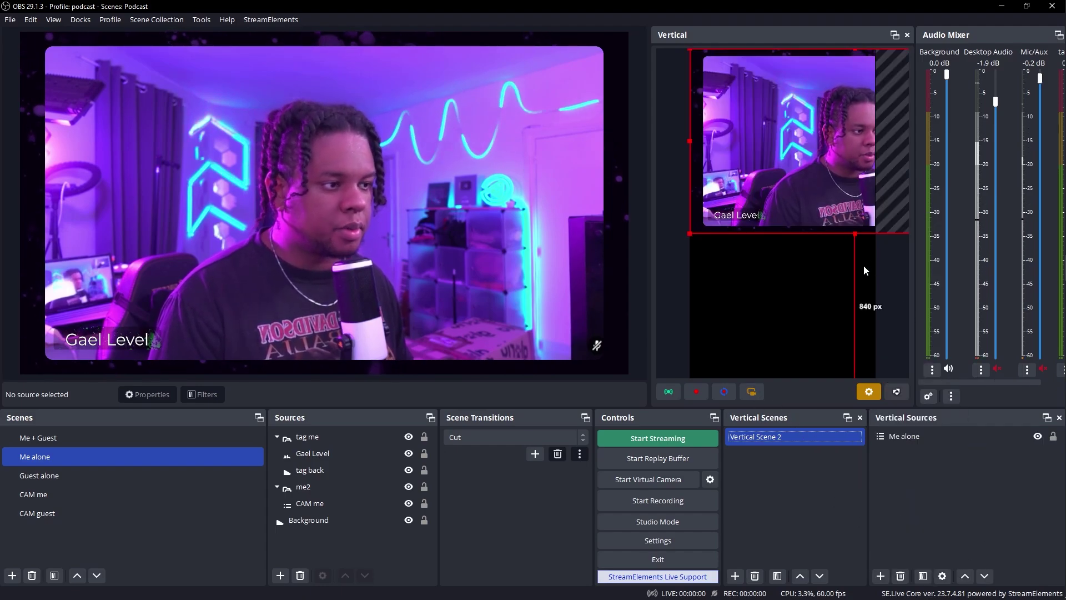
drag(826, 212, 662, 304)
drag(775, 171, 783, 206)
Step: Add the tag me group to Vertical Scene 2 and place the name text in the lower third
right_click(898, 464)
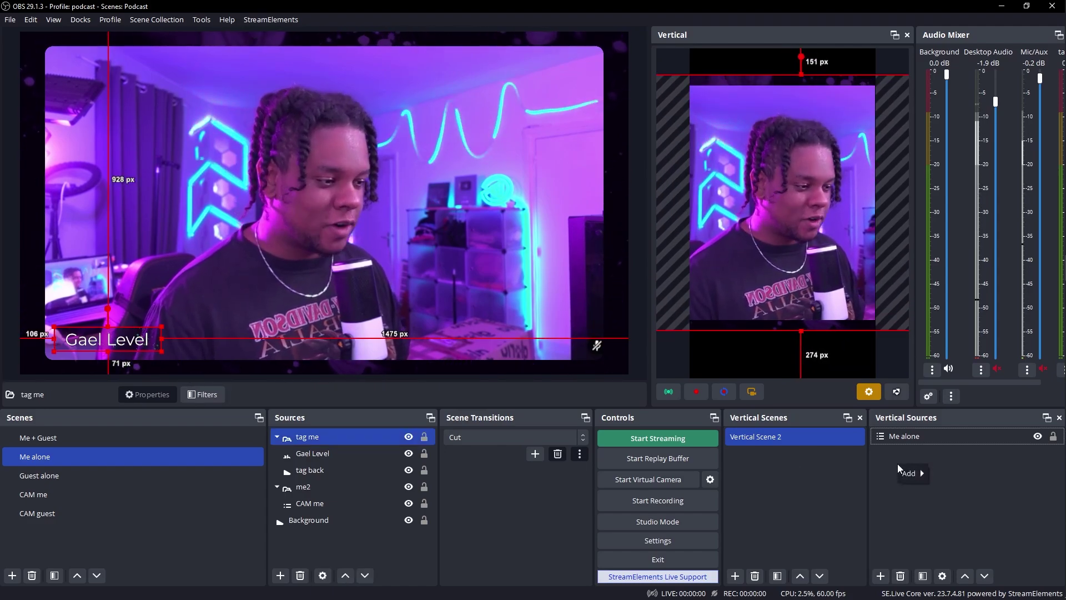
mouse_move(911, 476)
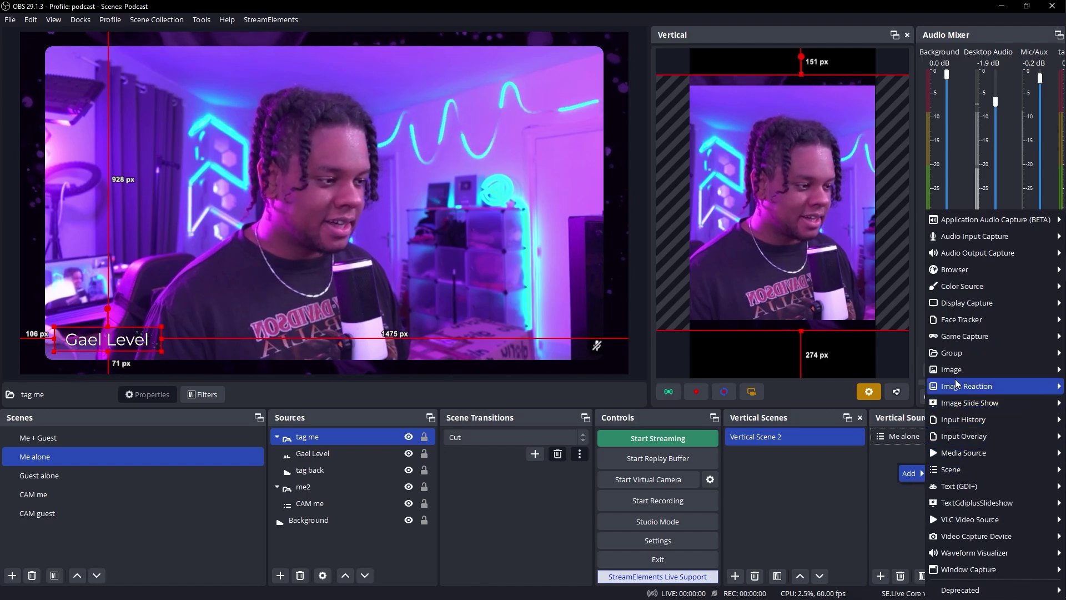
mouse_move(952, 358)
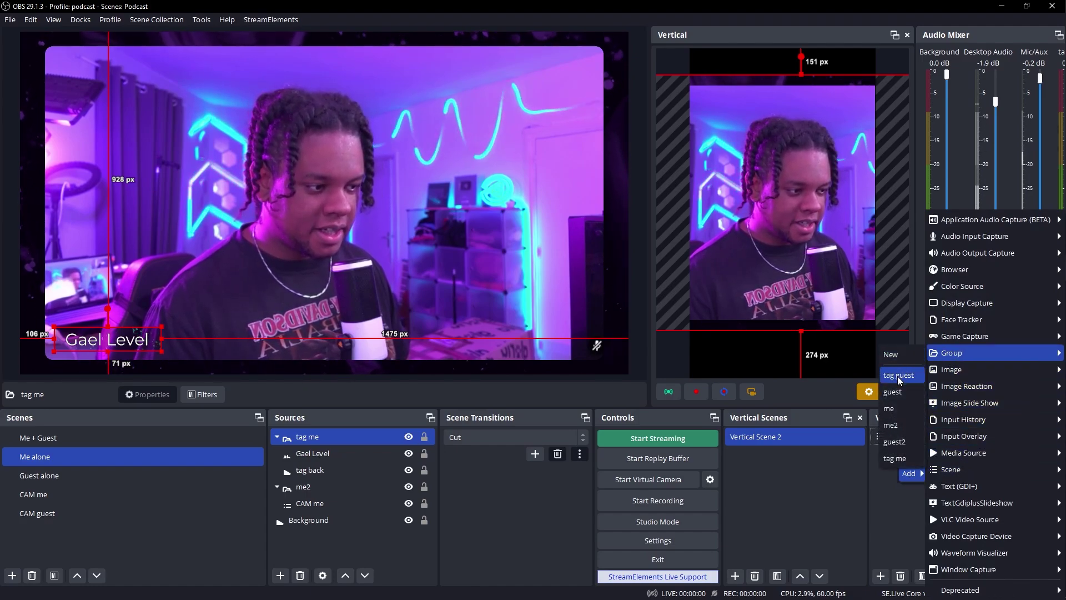
click(898, 458)
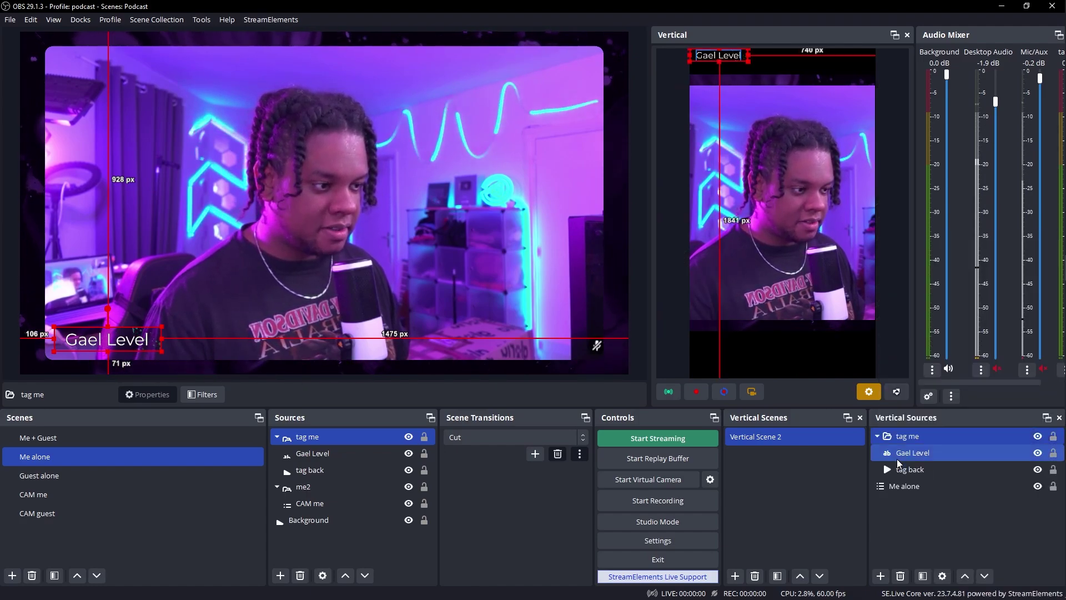
drag(703, 56, 750, 293)
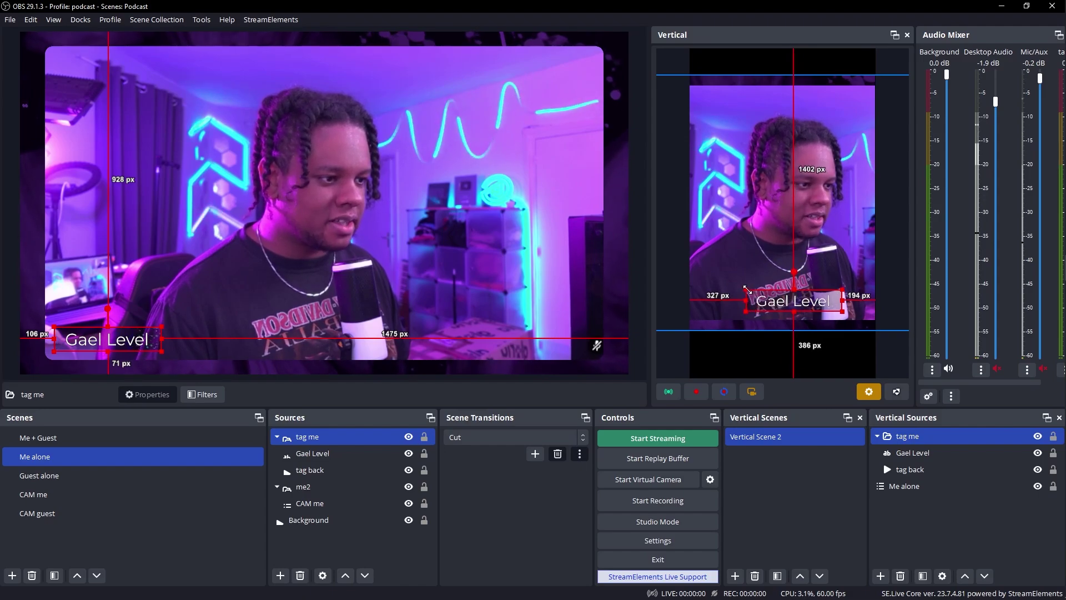
drag(782, 297, 783, 303)
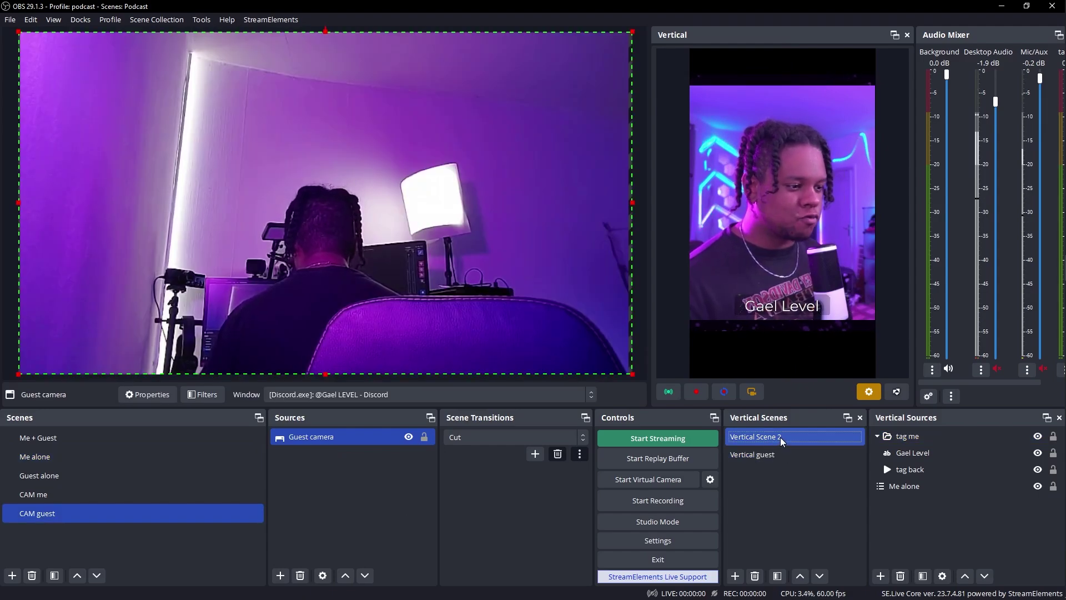
Step: Link Vertical Scene 2 to the Me alone main scene and switch the main output to Me alone
right_click(781, 437)
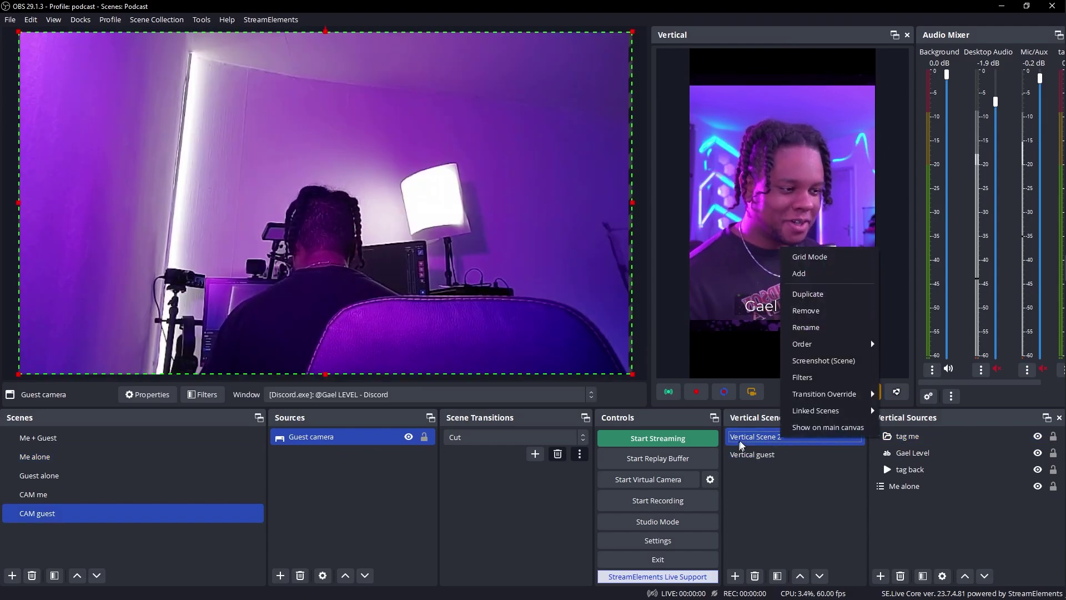
mouse_move(826, 414)
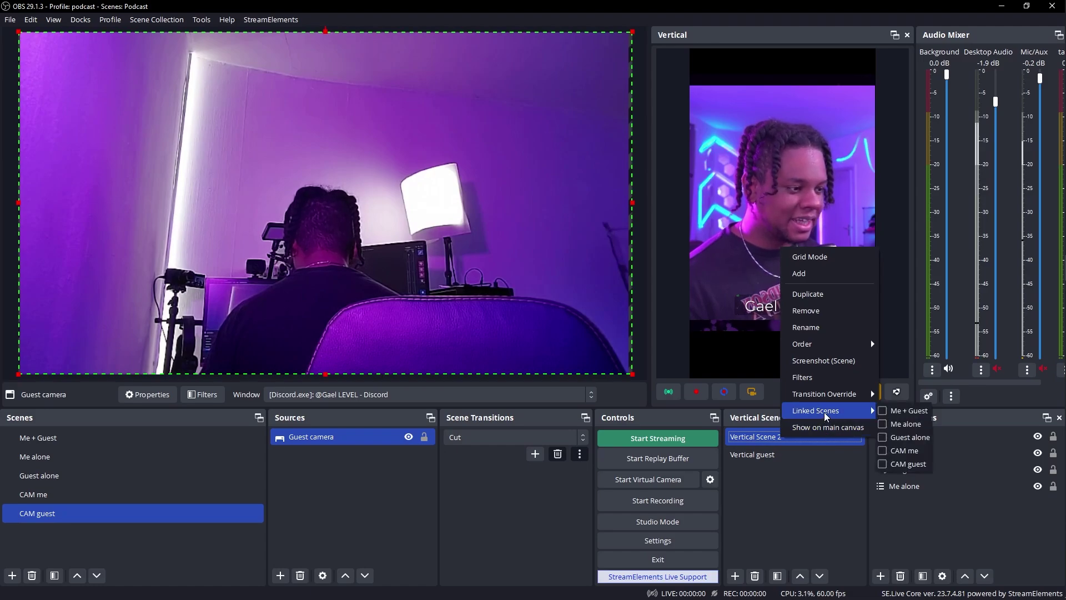
click(743, 452)
click(95, 465)
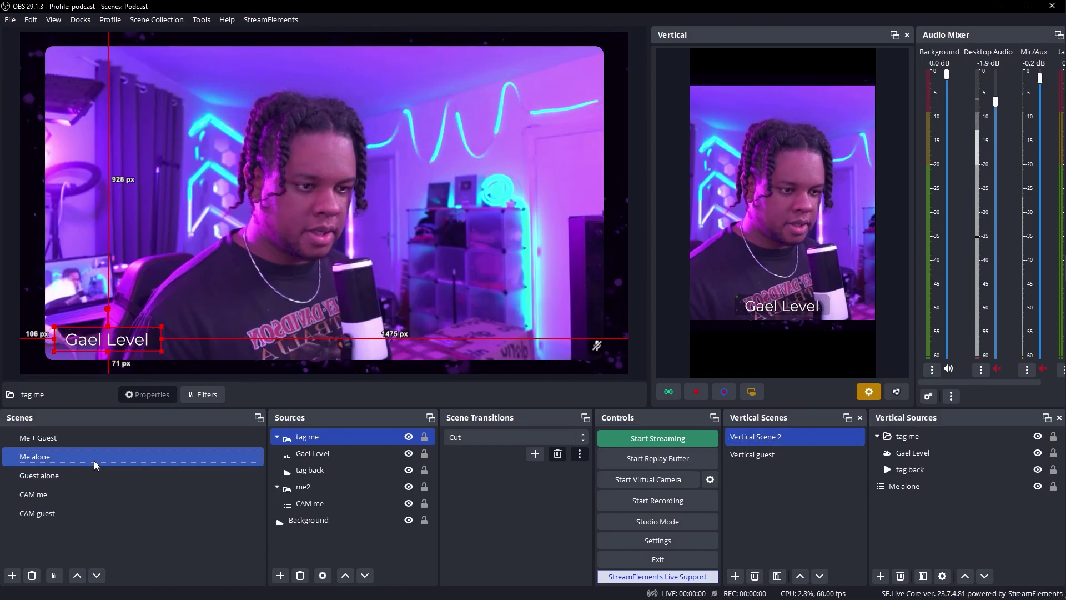
Step: Rename Vertical Scene 2 to 'Vertical me'
right_click(771, 437)
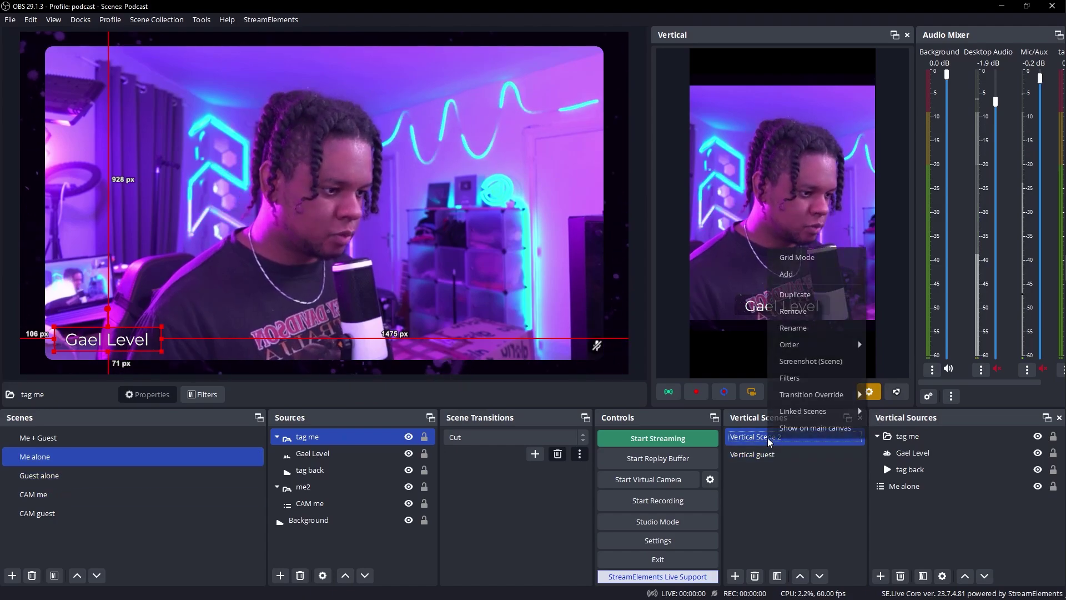
click(793, 335)
text(Vertical me)
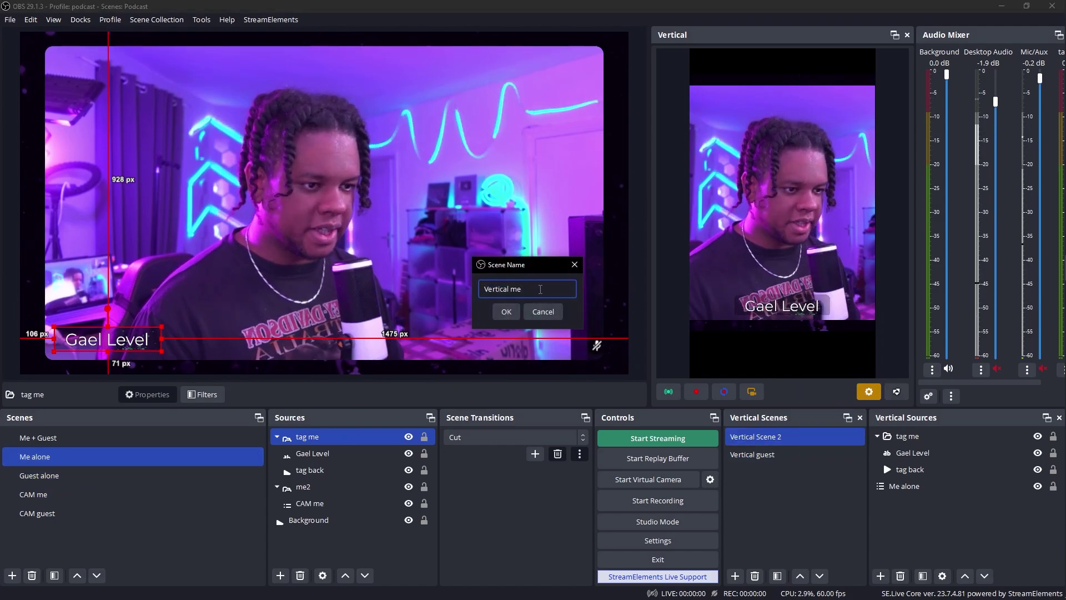
key(Return)
Step: Link the Vertical guest scene to its matching Guest alone main scene
right_click(780, 437)
mouse_move(815, 416)
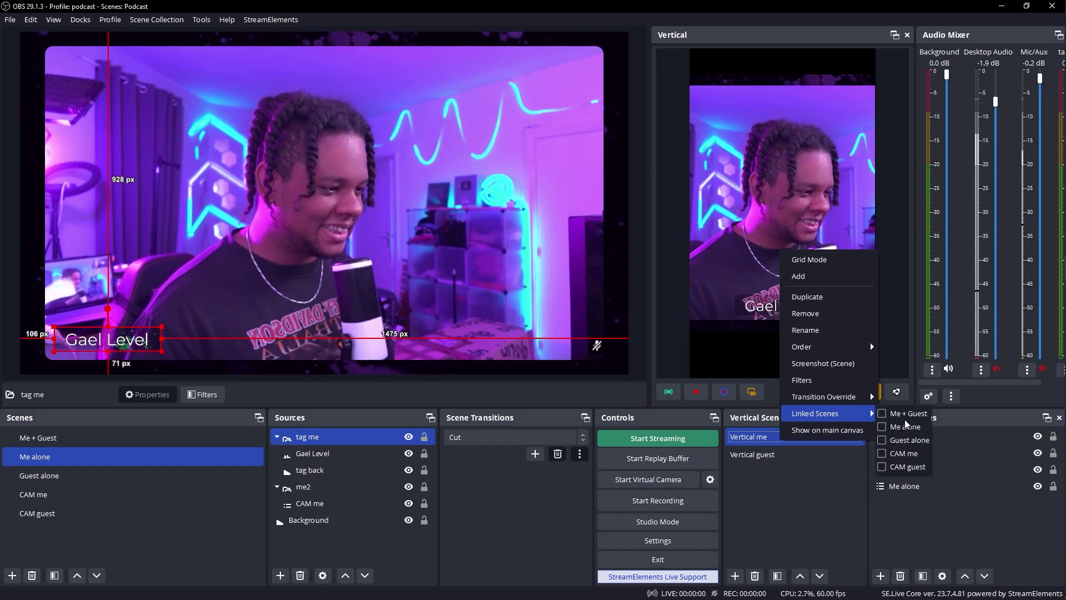
click(773, 457)
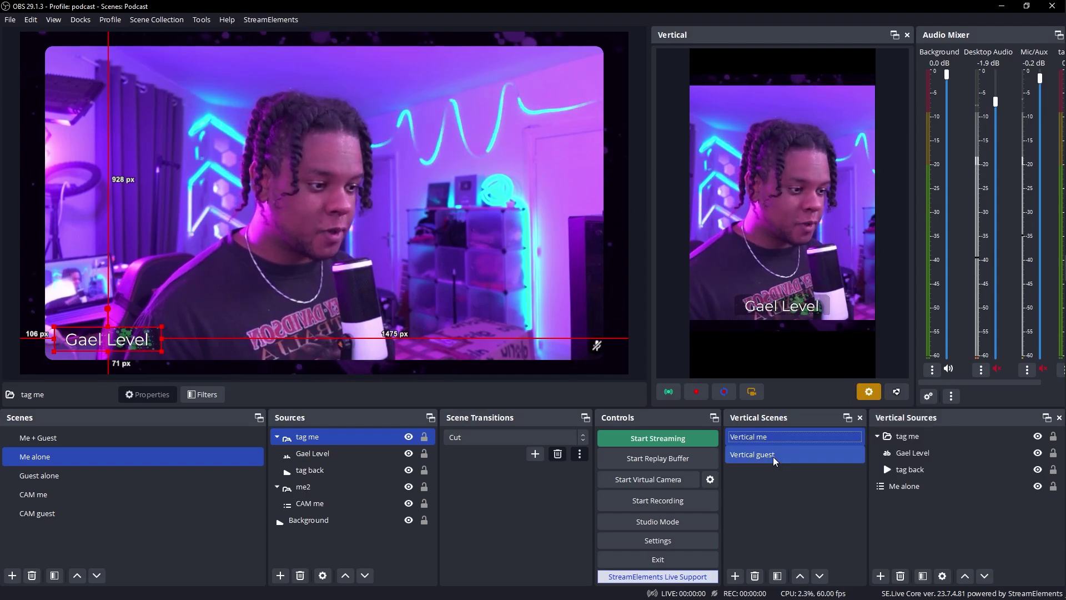
right_click(773, 457)
mouse_move(822, 439)
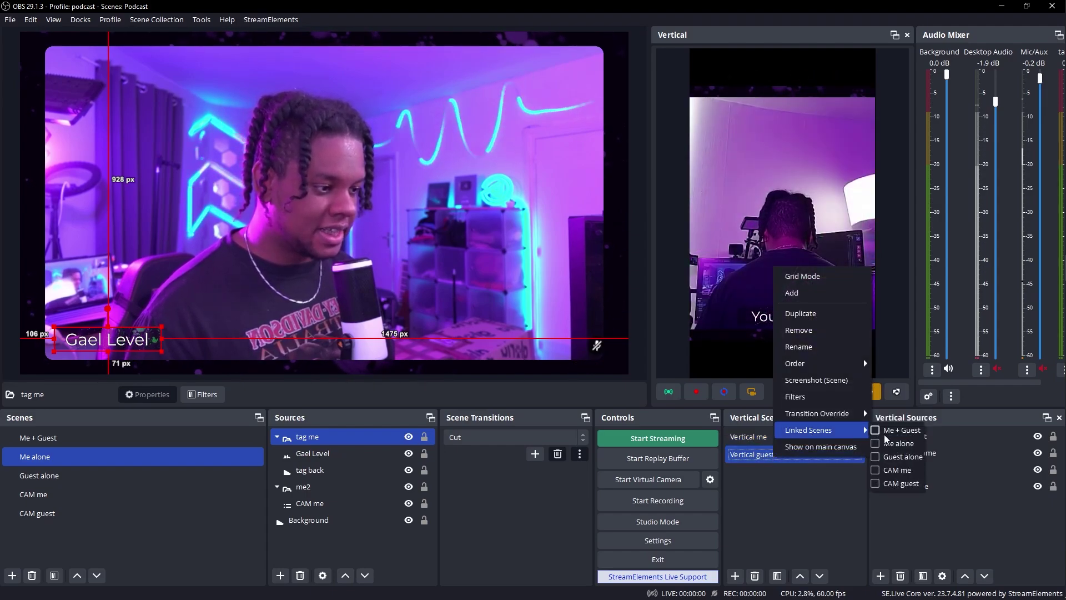
click(772, 503)
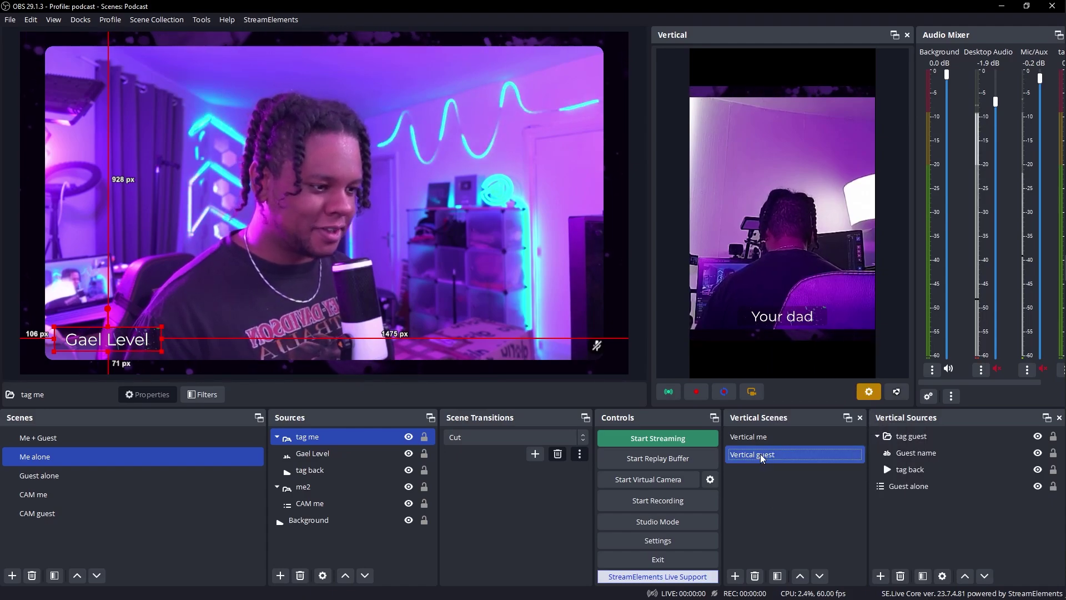
Step: Alternate the main output between Guest alone and Me alone, then show Vertical me vertically
click(775, 439)
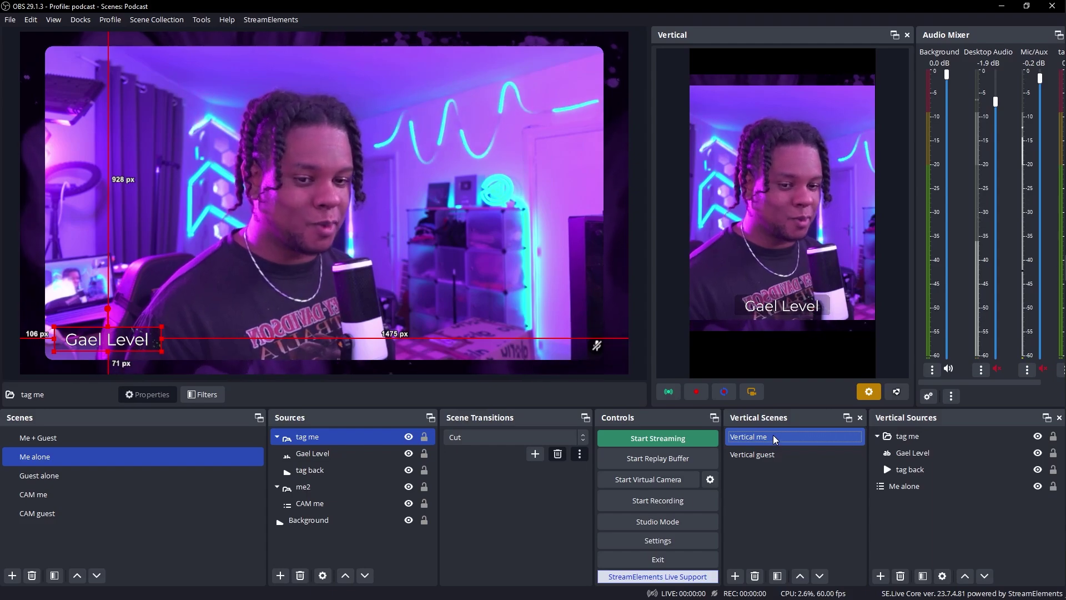
click(64, 476)
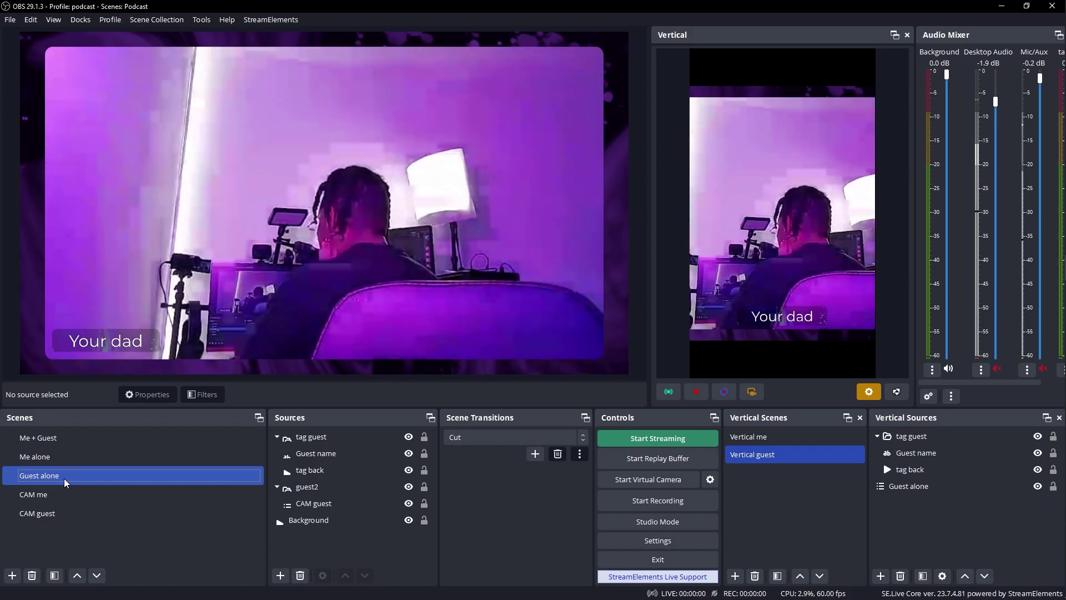
click(52, 461)
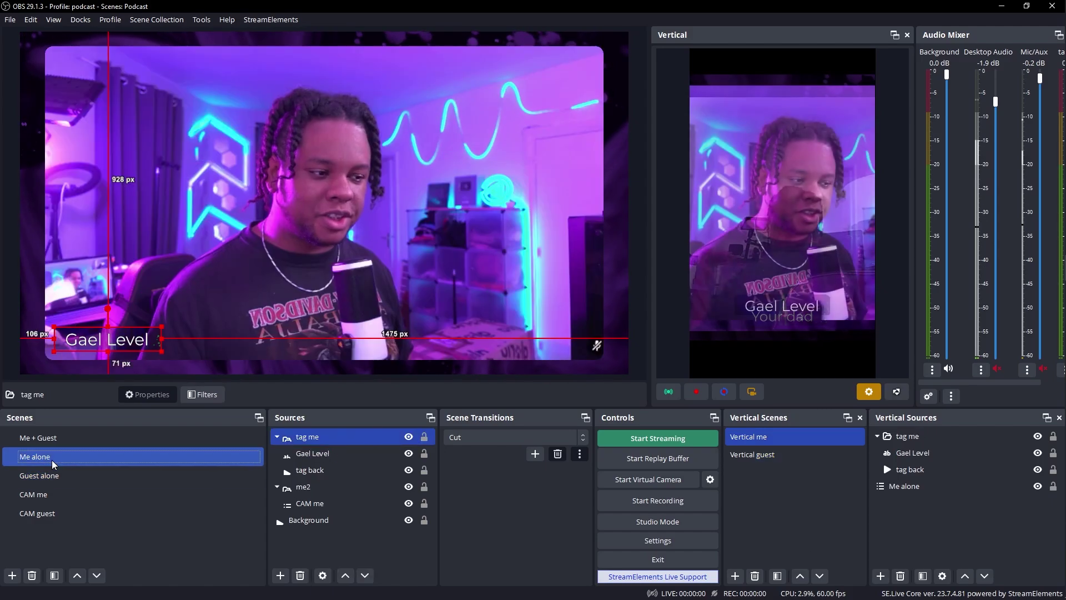
click(52, 471)
click(51, 464)
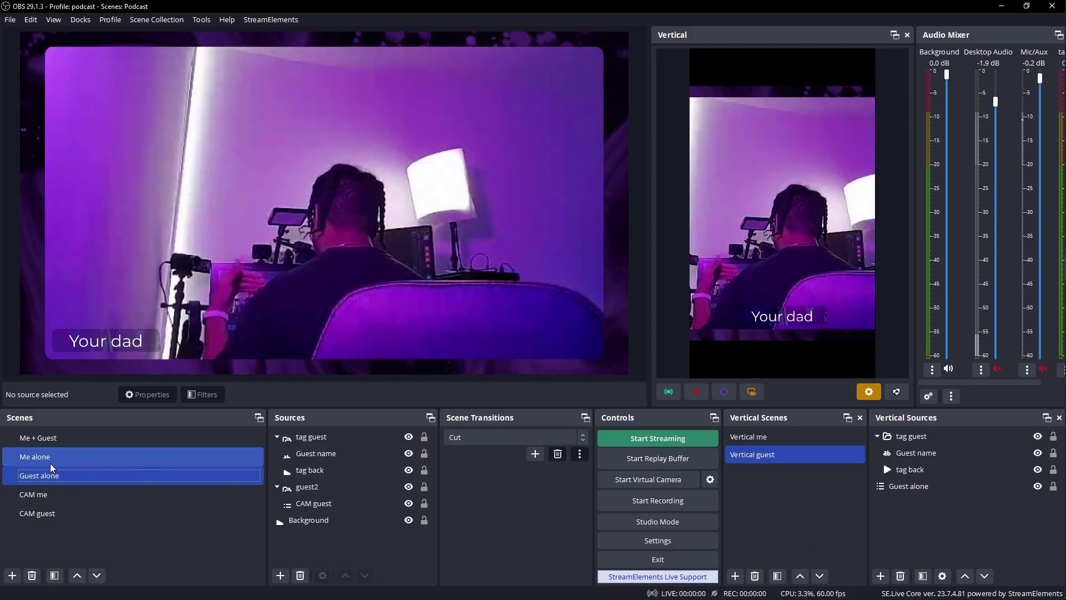
click(54, 472)
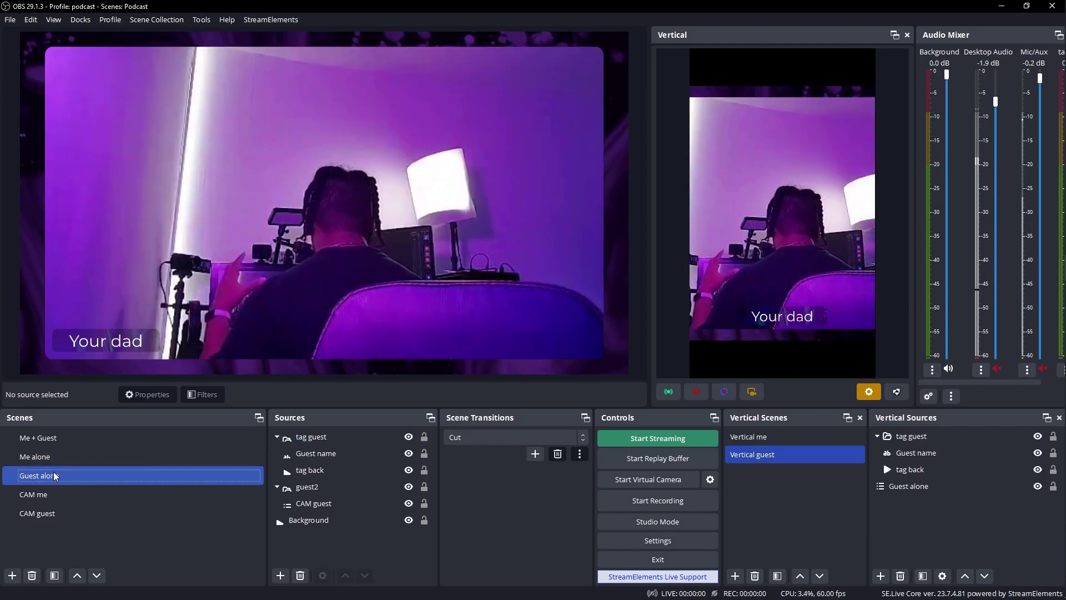
click(769, 439)
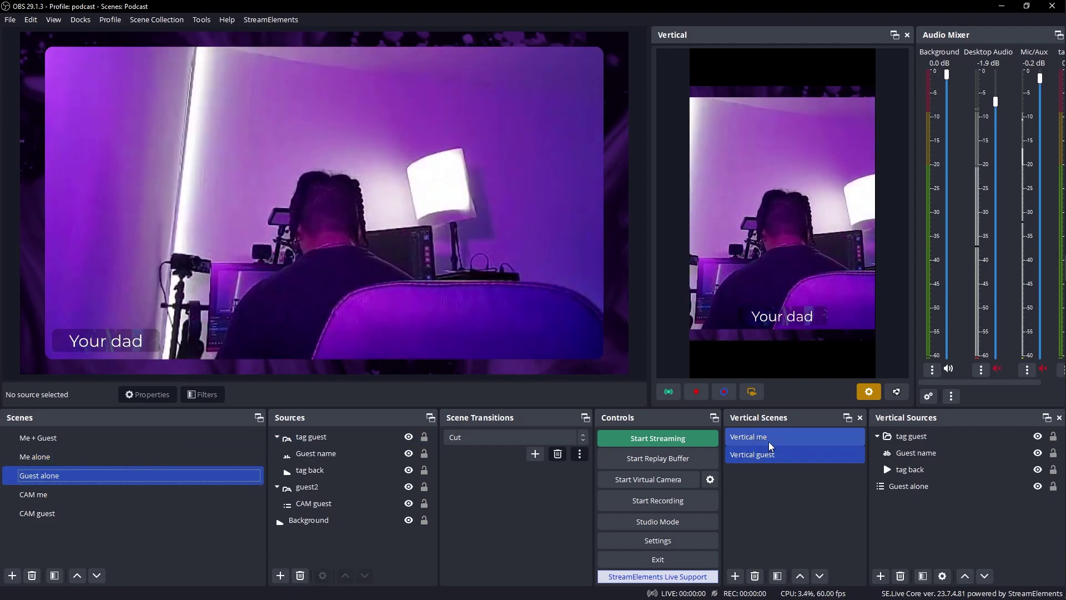
Step: Create a new vertical scene named 'both of us'
click(737, 577)
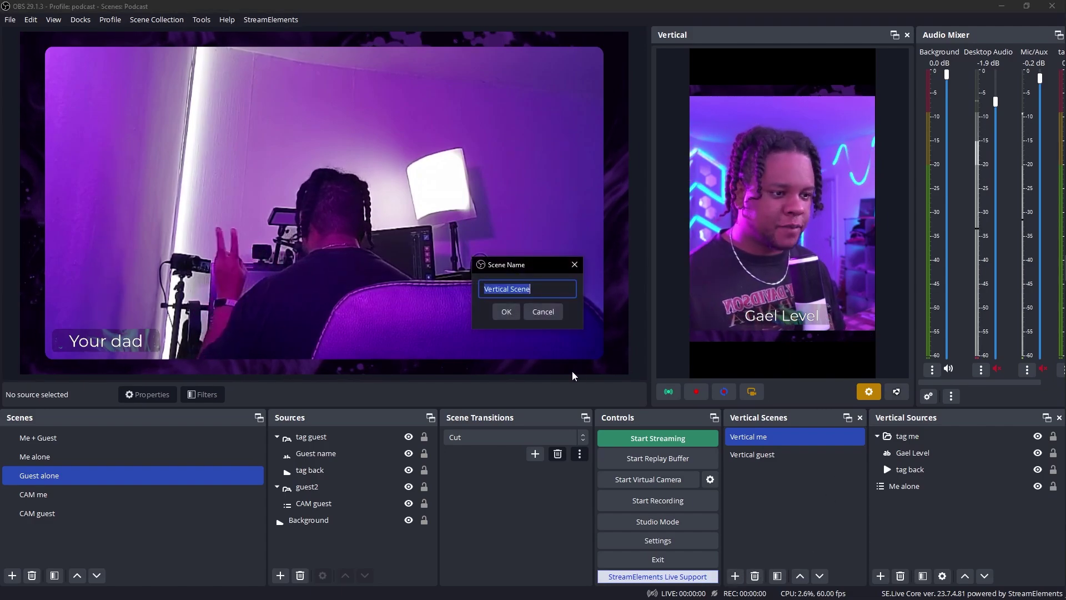
text(both of us)
click(506, 312)
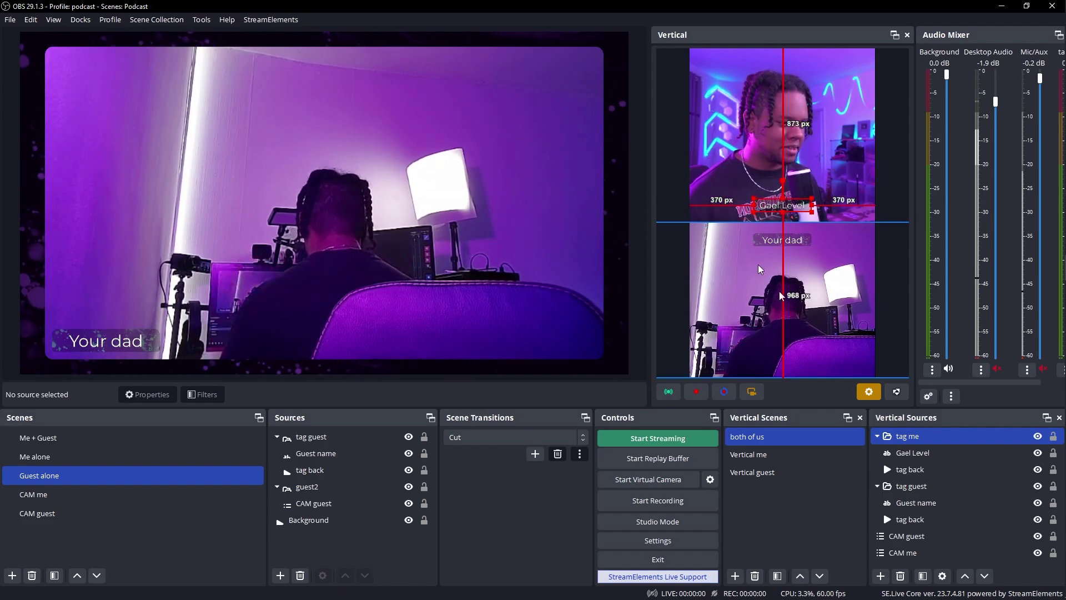
Step: Link 'both of us' to the Me + Guest main scene, then test from Guest alone
right_click(757, 438)
mouse_move(828, 420)
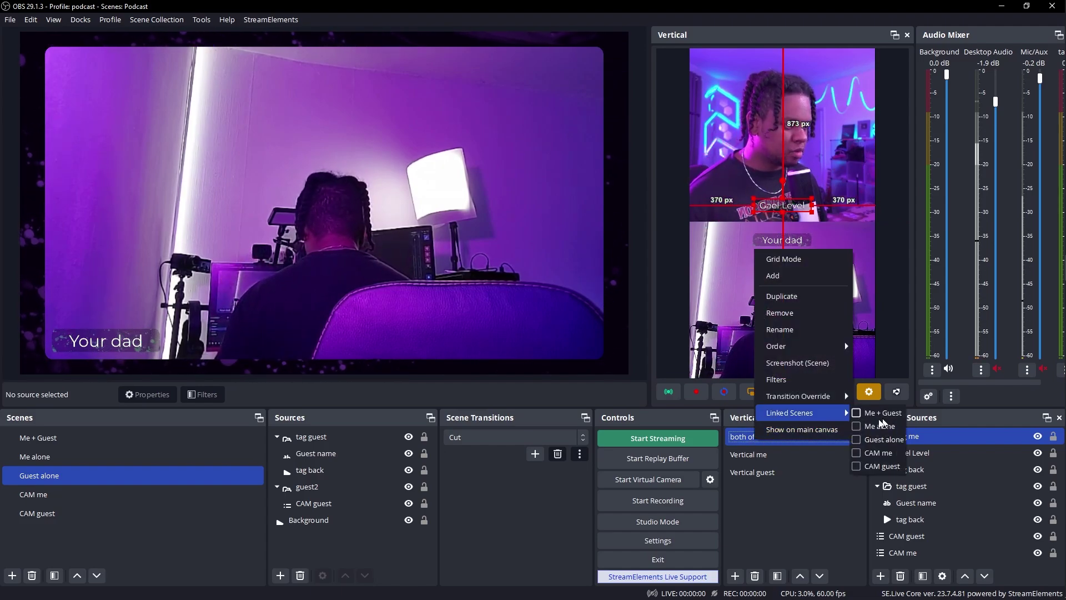
click(38, 442)
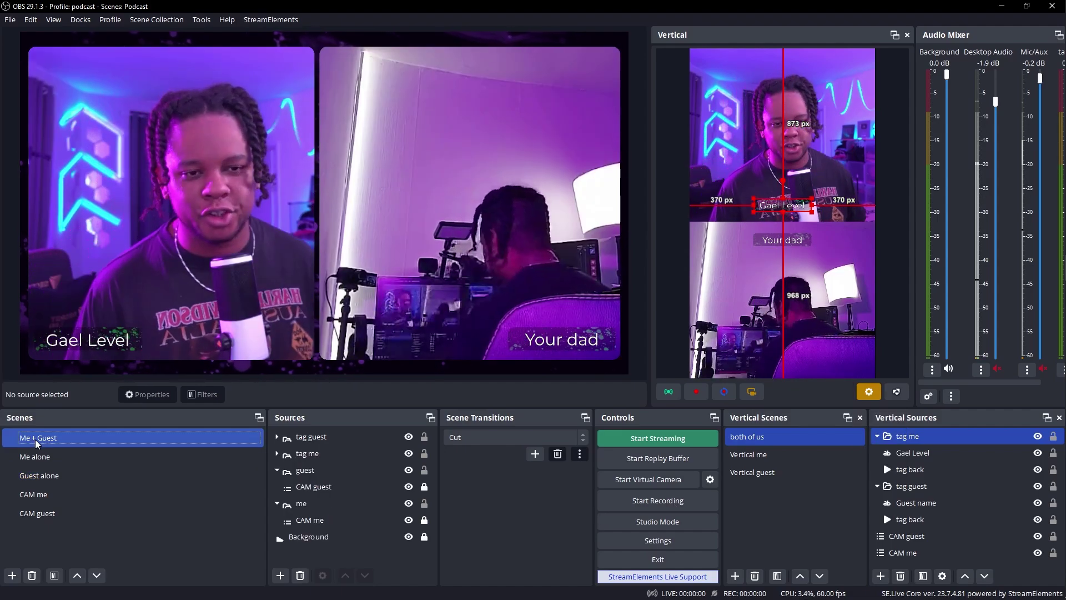
click(40, 475)
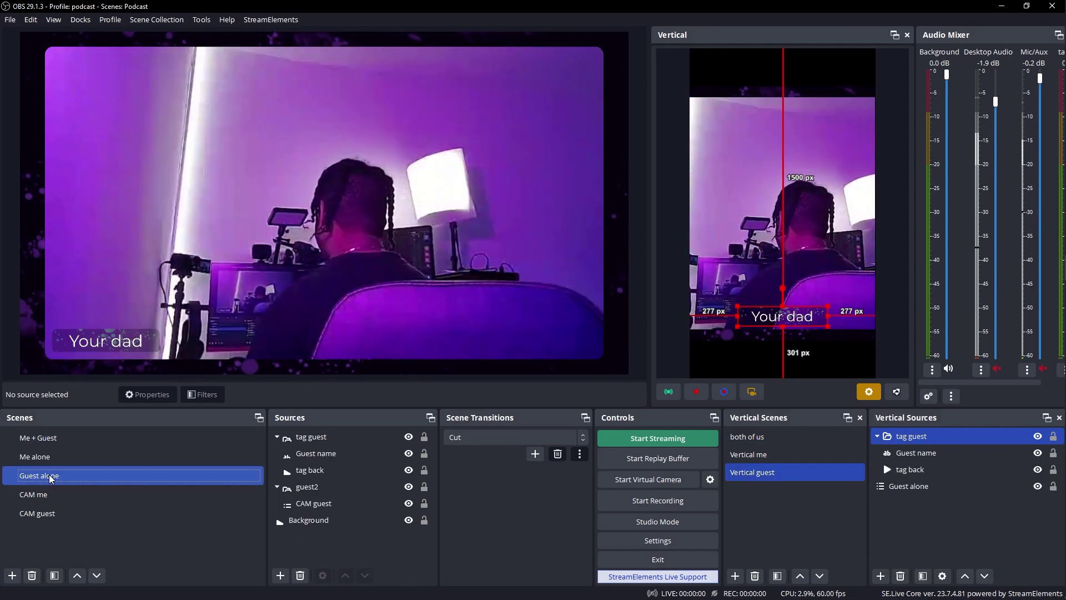
click(43, 457)
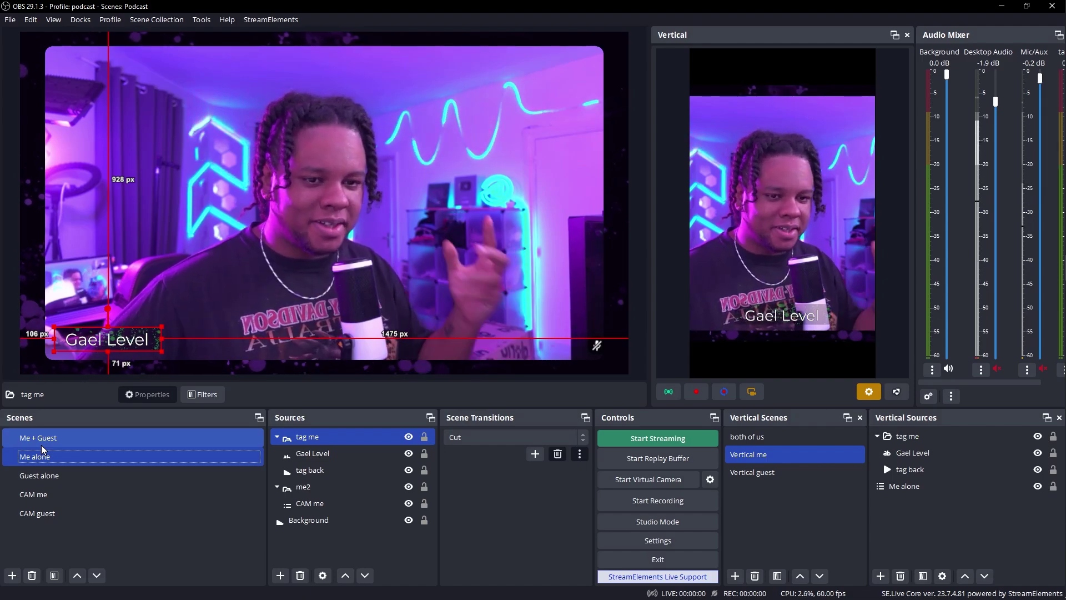
click(41, 445)
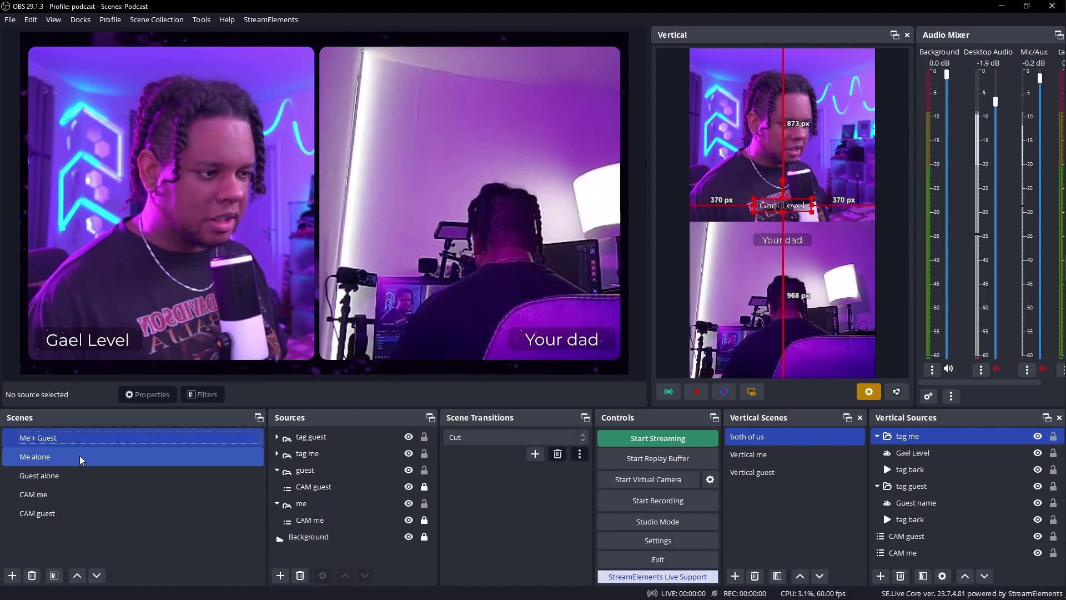
Step: Start the Advanced Scene Switcher and test switching by moving the Desktop Audio and Mic/Aux faders
click(201, 19)
click(222, 52)
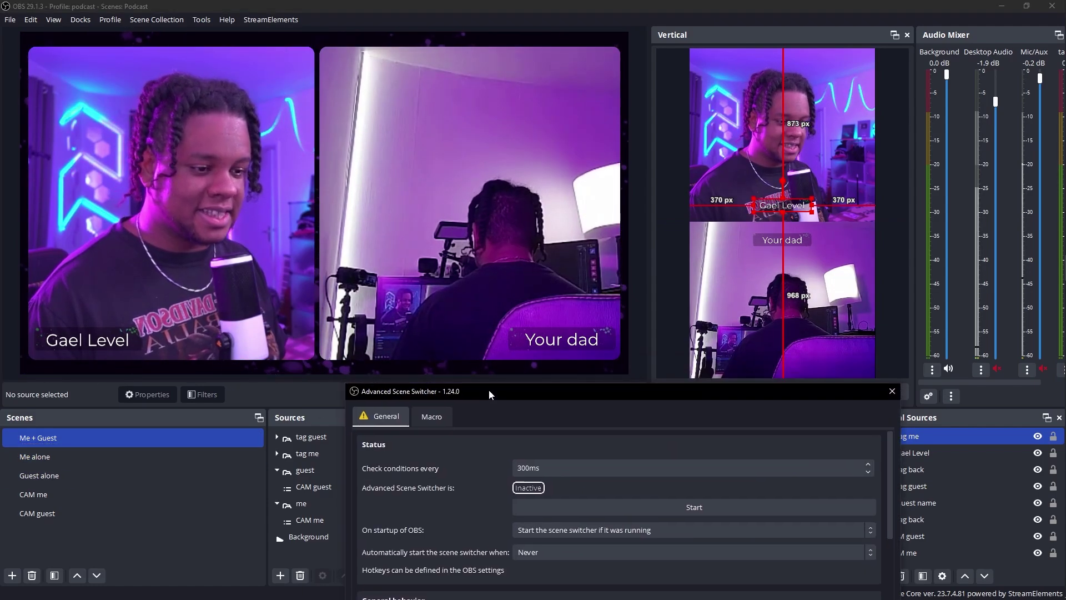
click(598, 506)
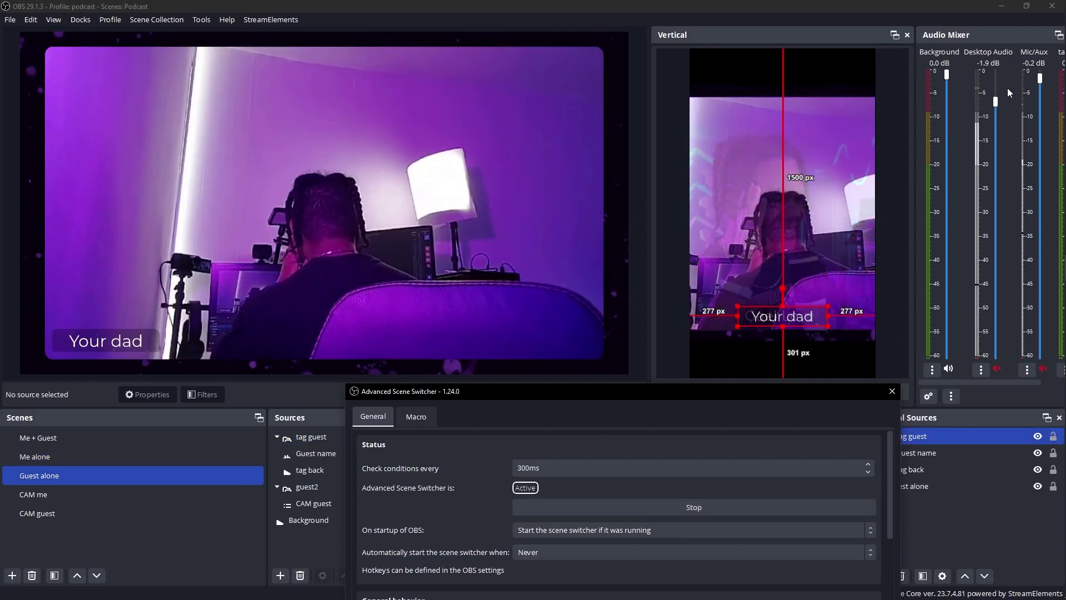
drag(995, 101, 996, 260)
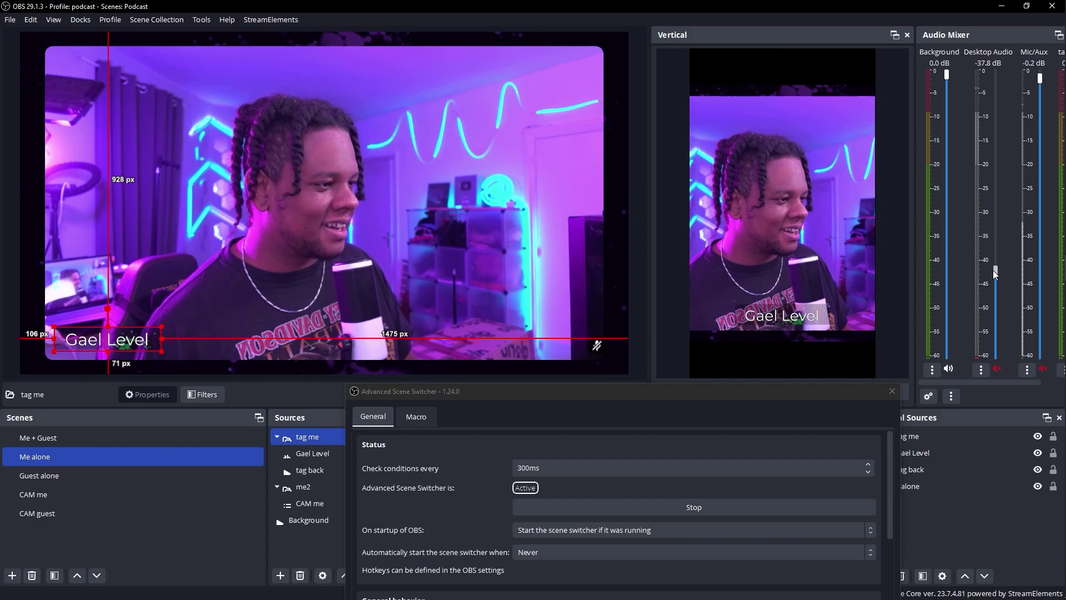
drag(995, 270, 1046, 227)
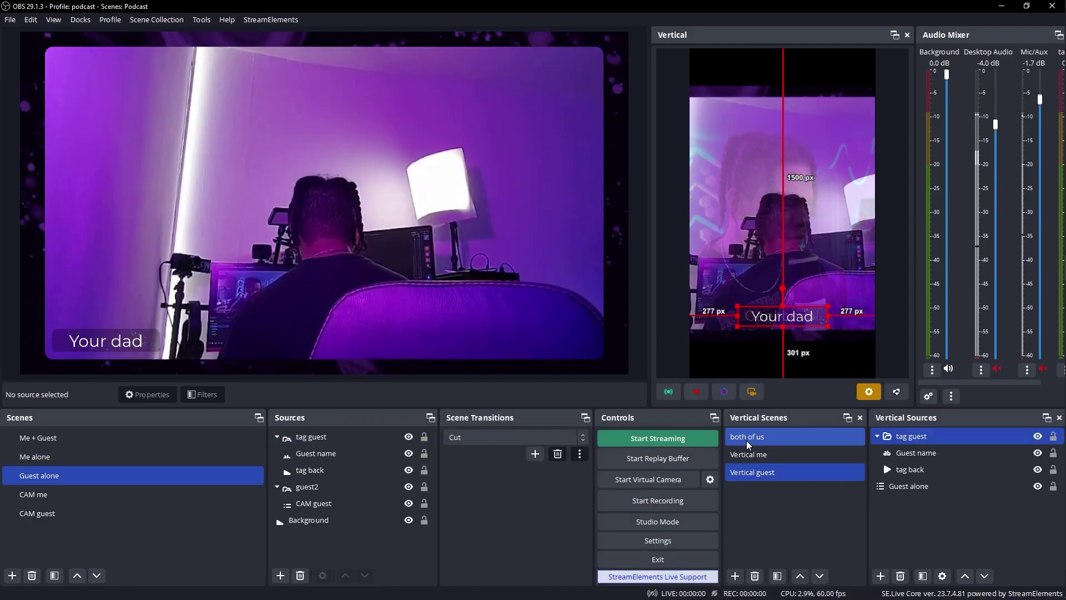
Step: Close the scene switcher window and set the vertical scene's transition override to Cut
click(747, 438)
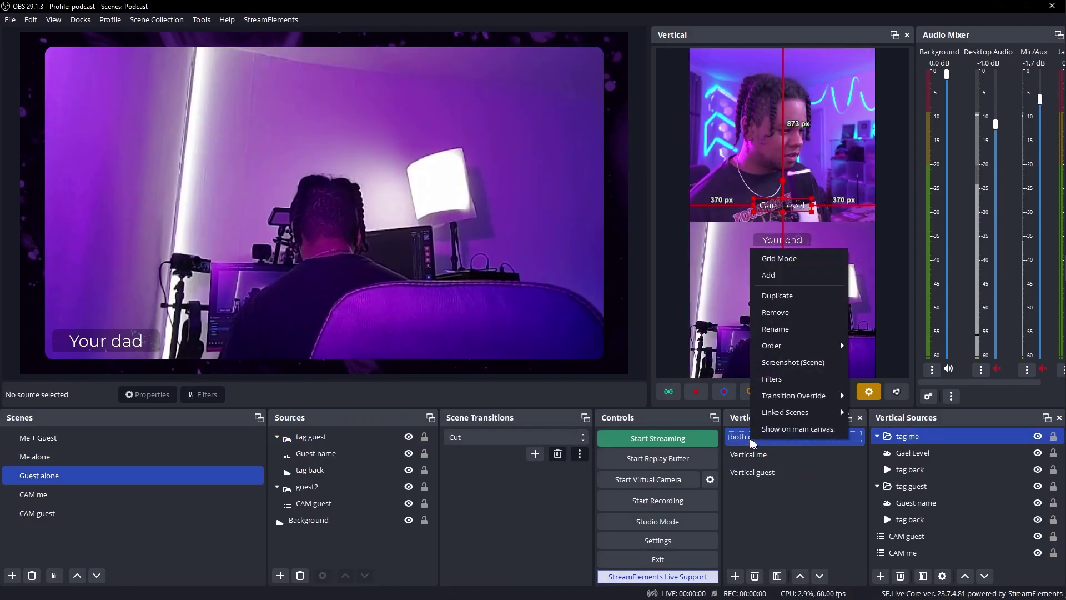
mouse_move(818, 405)
click(864, 411)
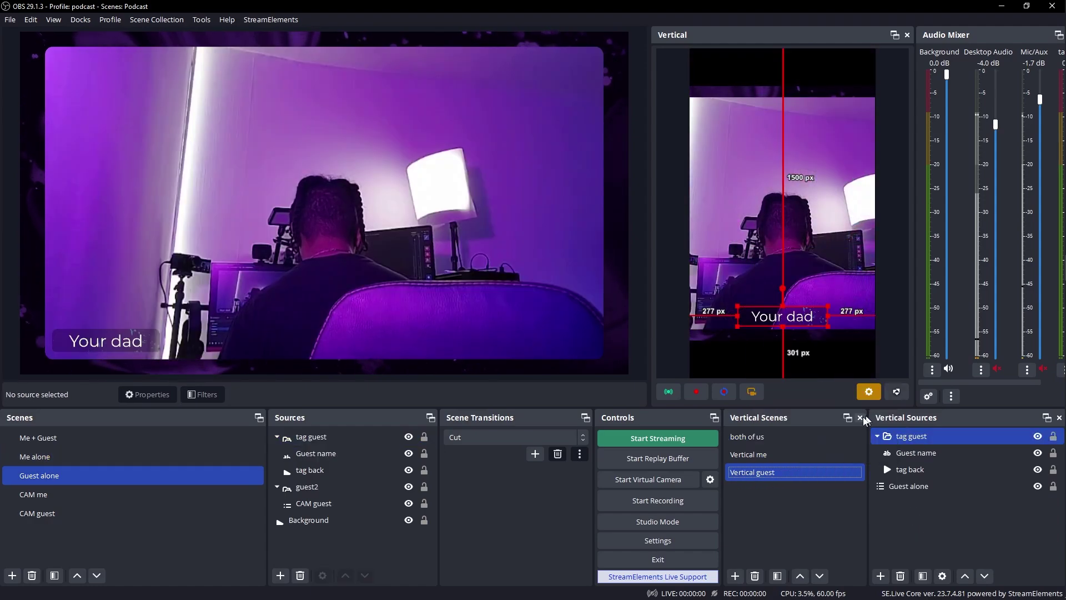
right_click(769, 454)
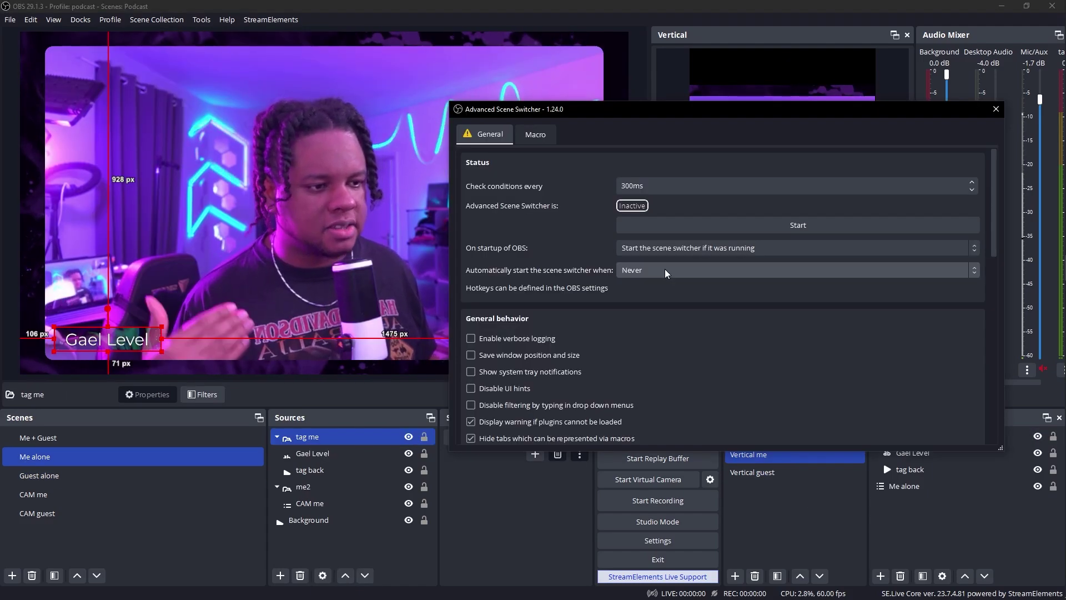
click(665, 269)
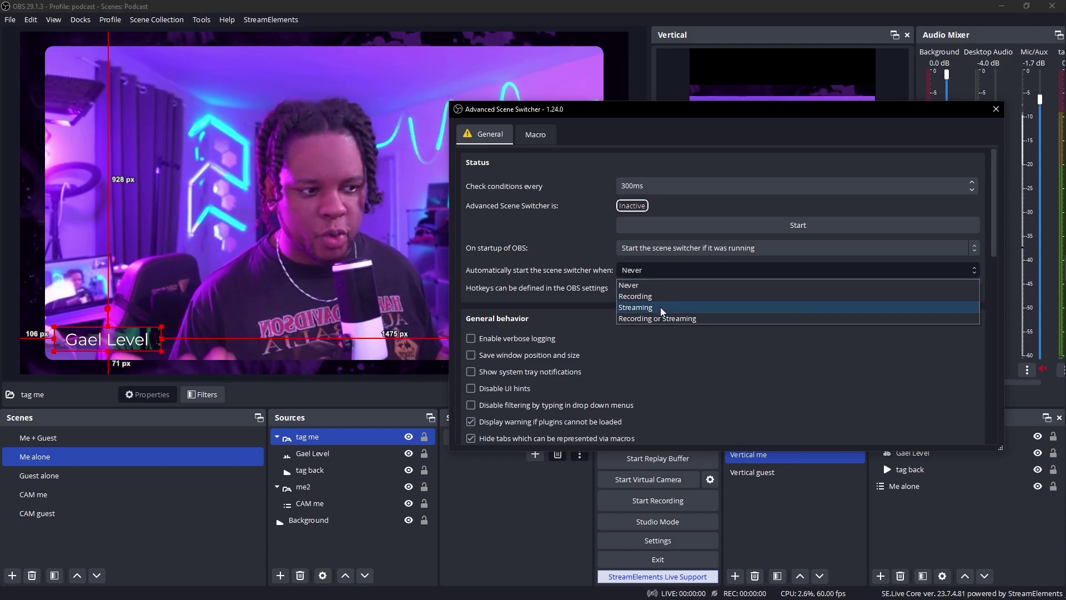
click(634, 285)
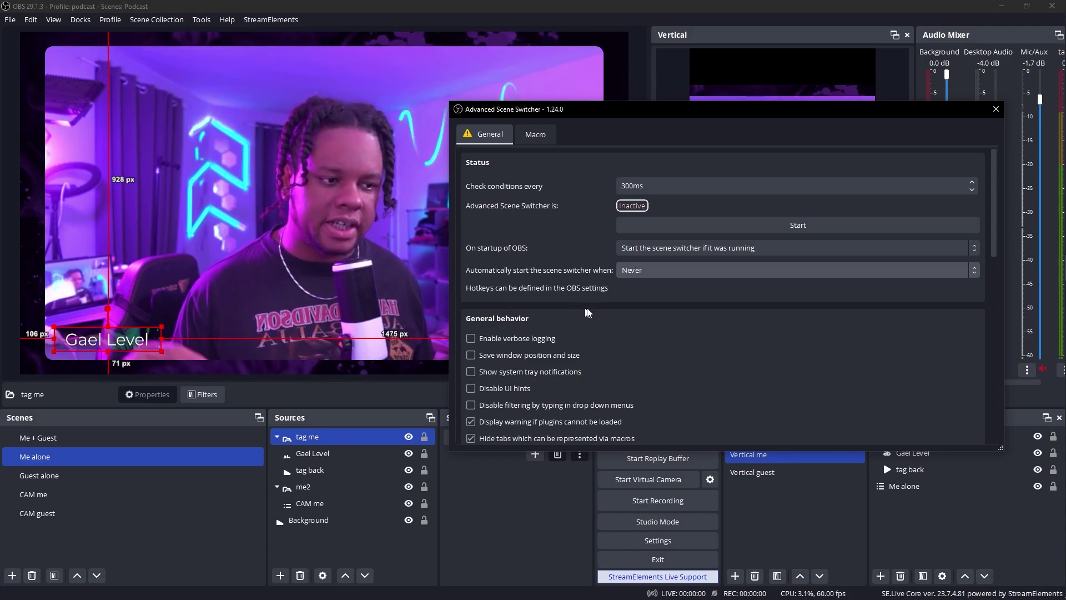
click(994, 111)
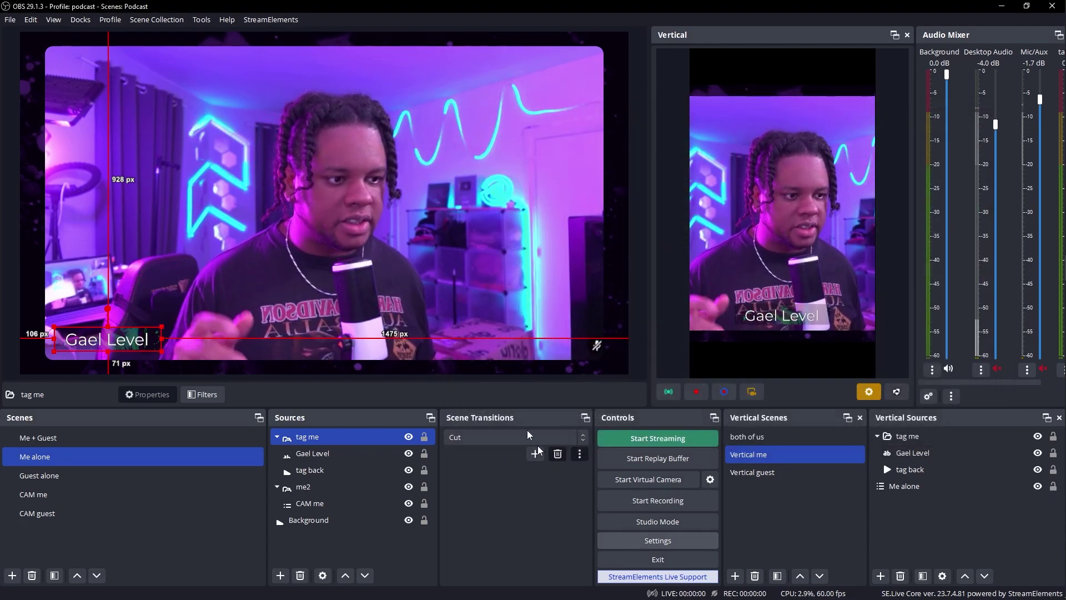
click(628, 541)
drag(377, 96, 605, 81)
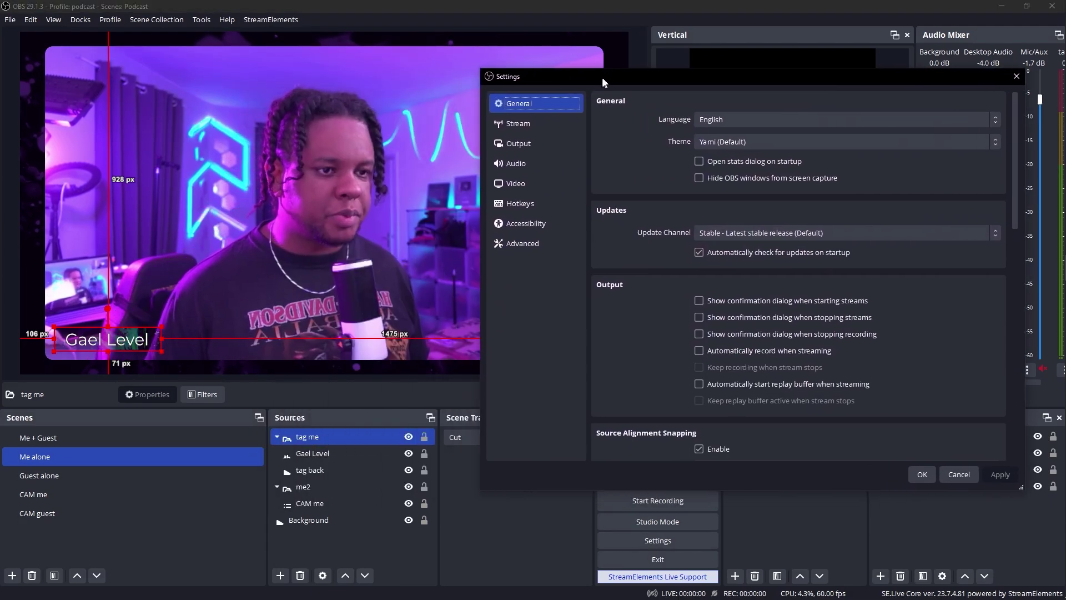
click(523, 202)
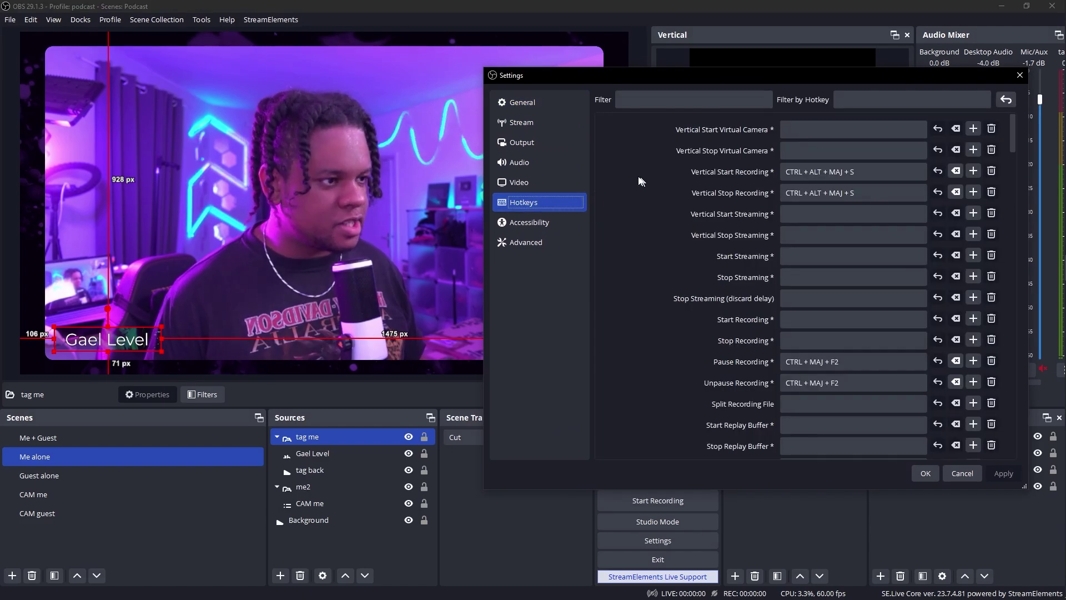
scroll(622, 182, down, 1)
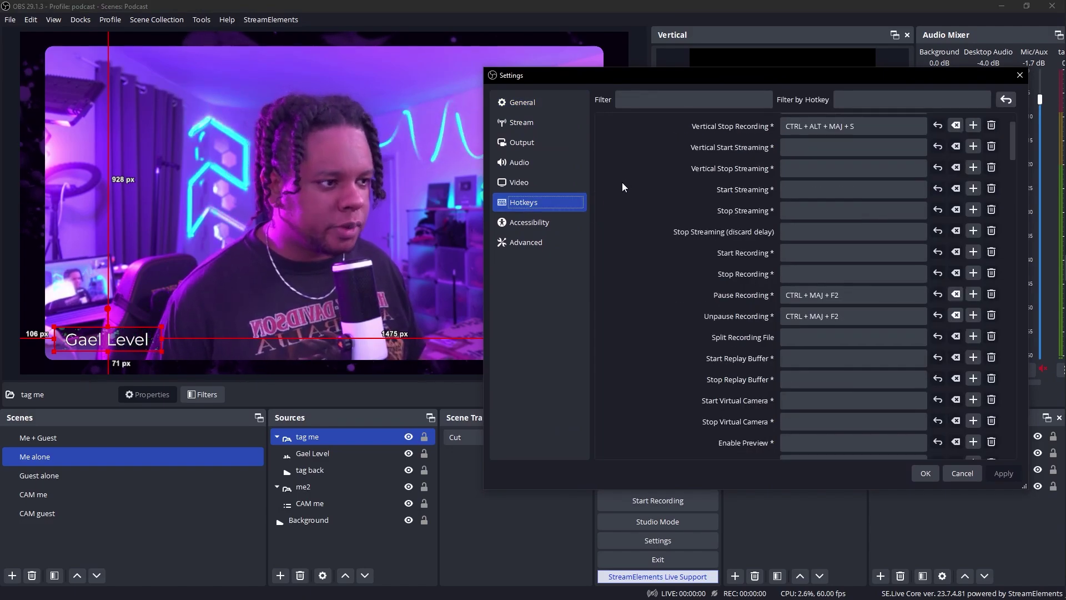
scroll(622, 187, down, 6)
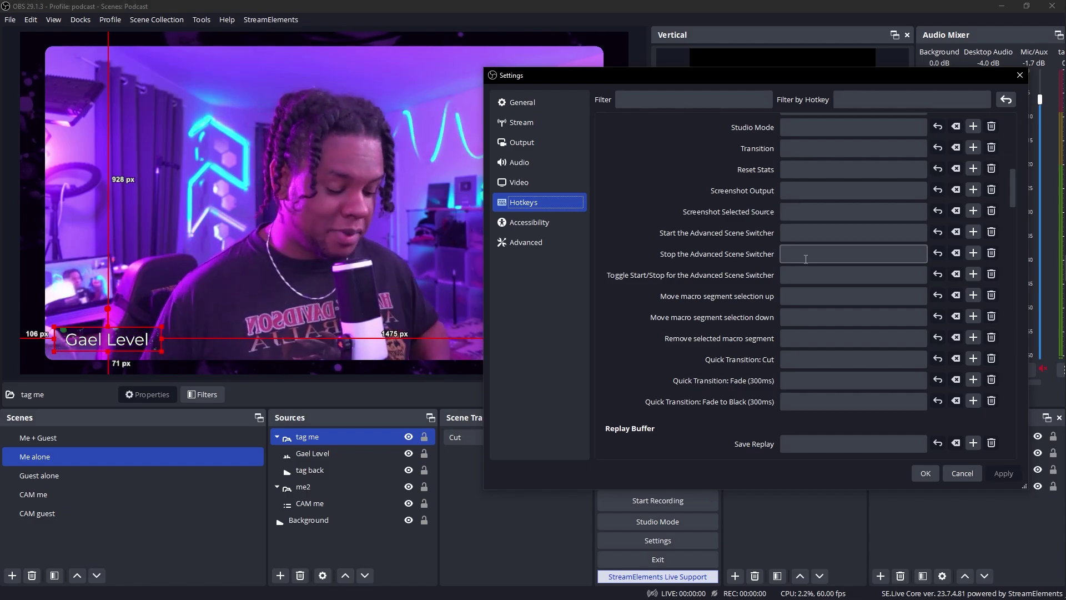
key(Escape)
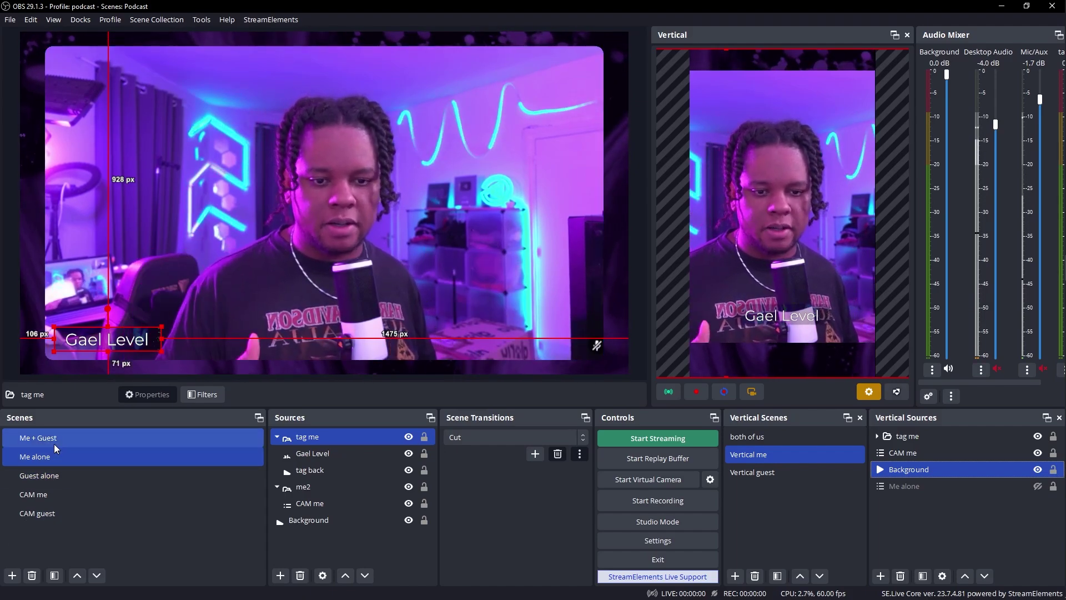
Step: Flip through Me + Guest, GUEST ALONE, ME ALONE, BOTH and back to GUEST ALONE
click(44, 439)
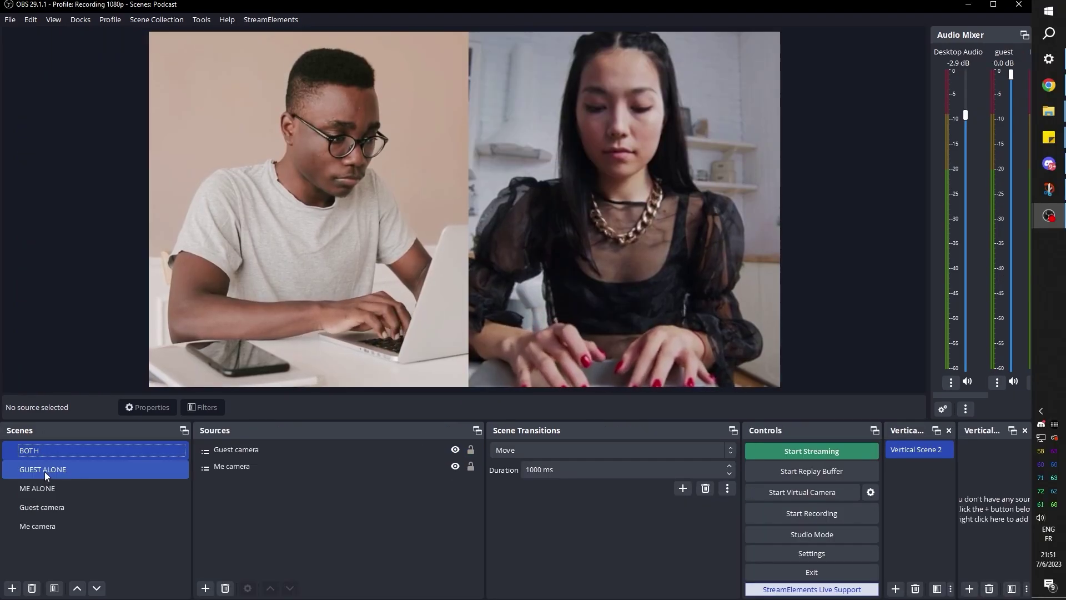
click(44, 472)
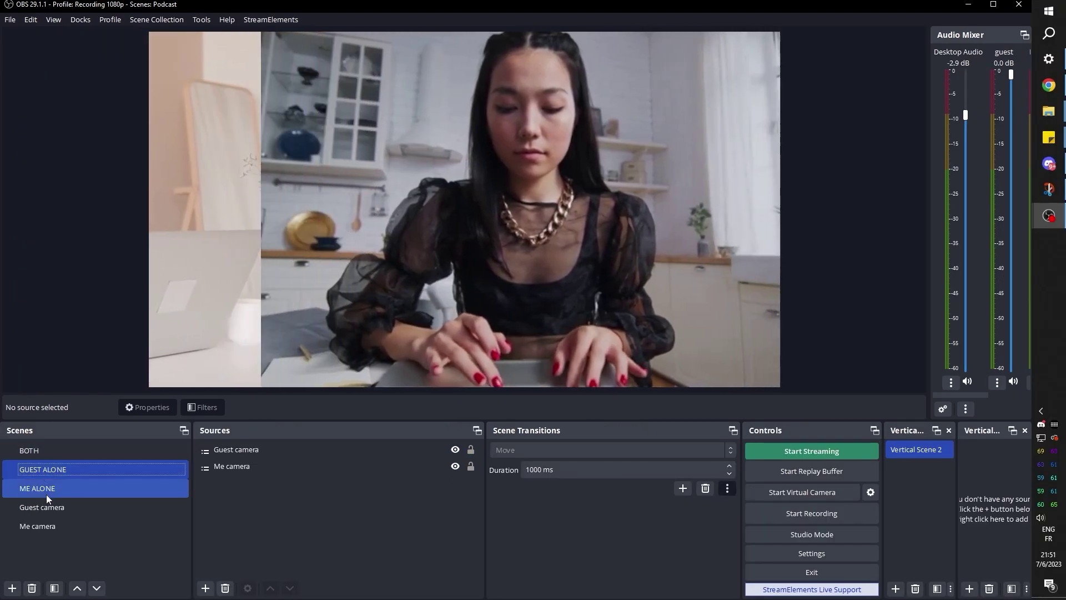
click(45, 488)
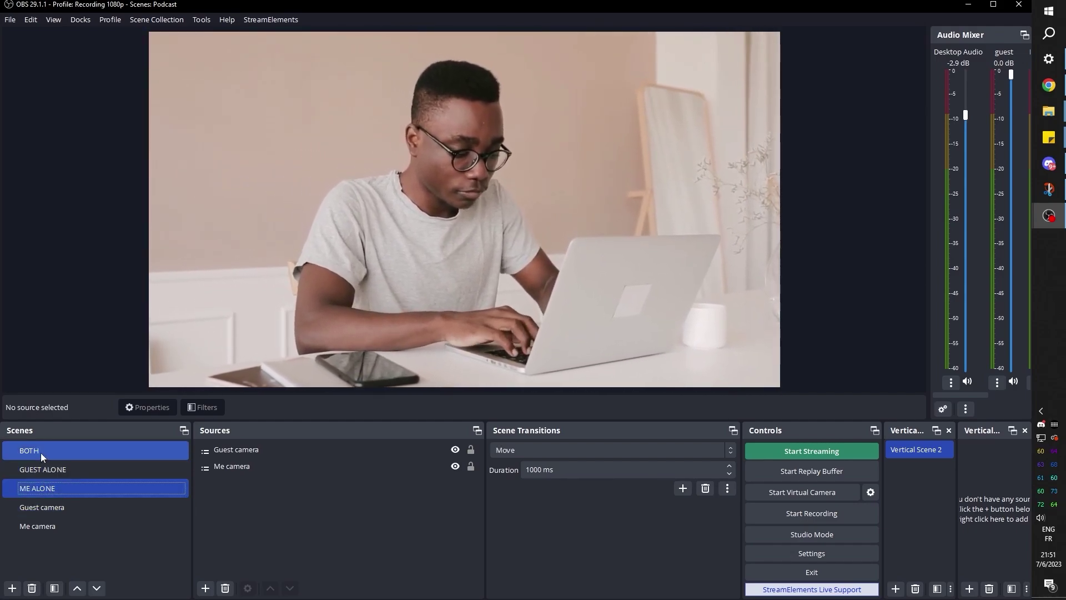
click(41, 452)
click(42, 469)
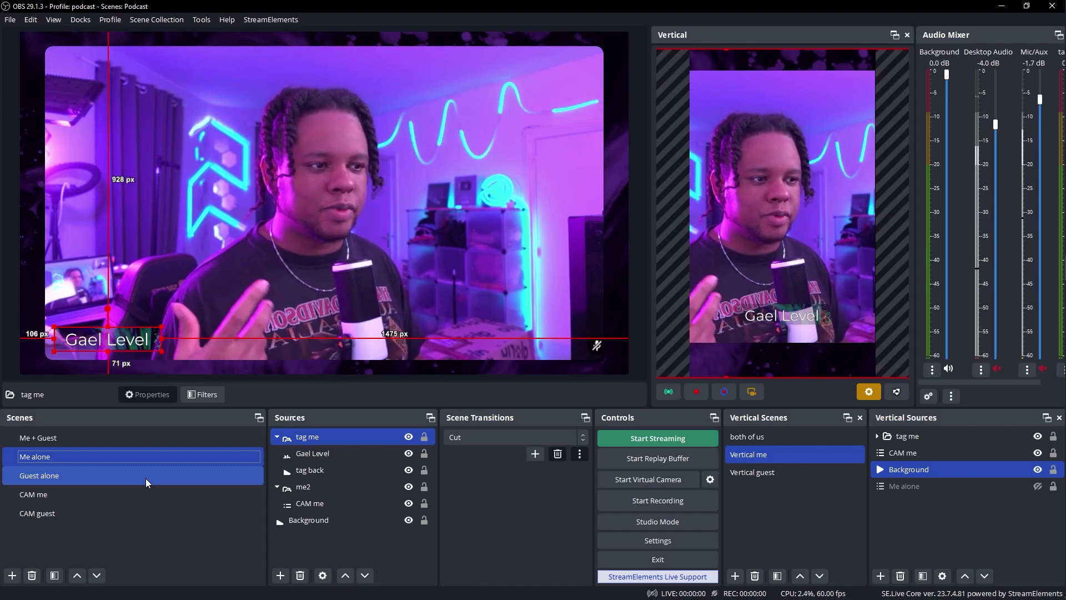
Step: Cycle Guest alone, Me alone and Me + Guest, checking the vertical scenes follow each
click(146, 480)
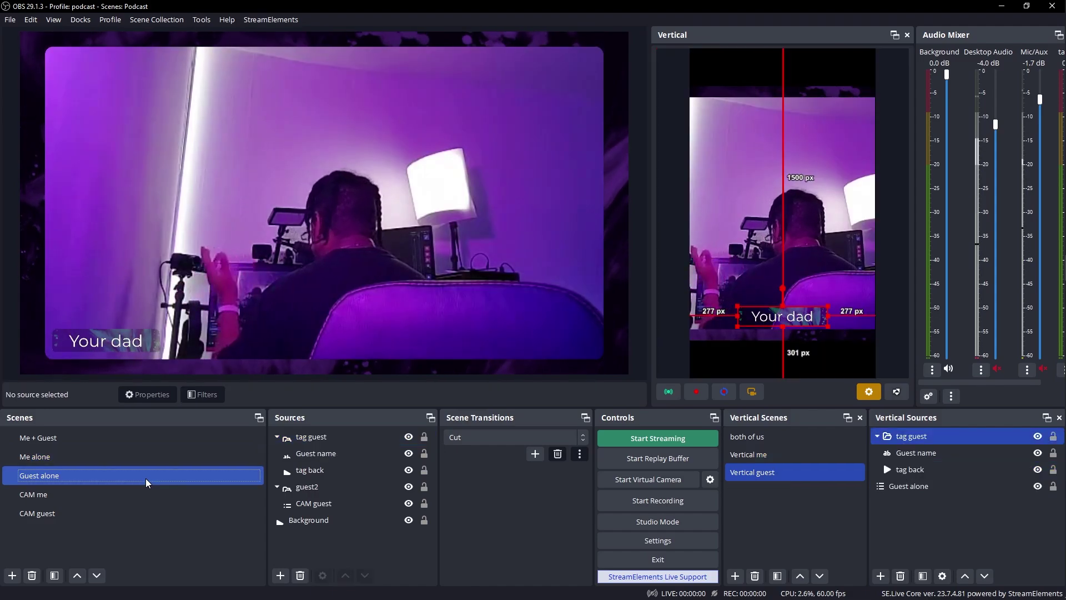
click(124, 461)
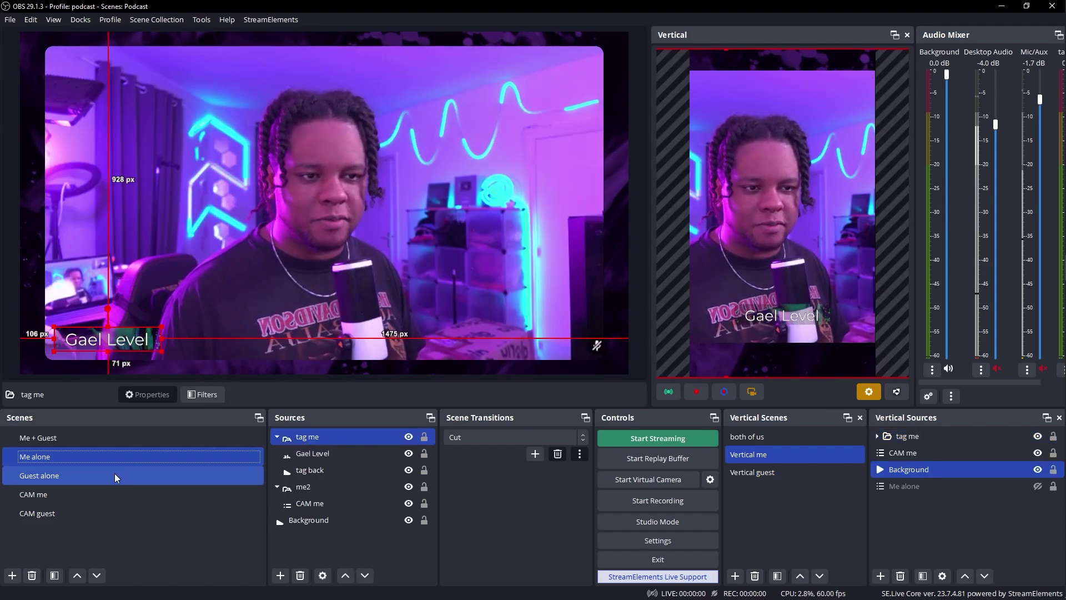
click(82, 470)
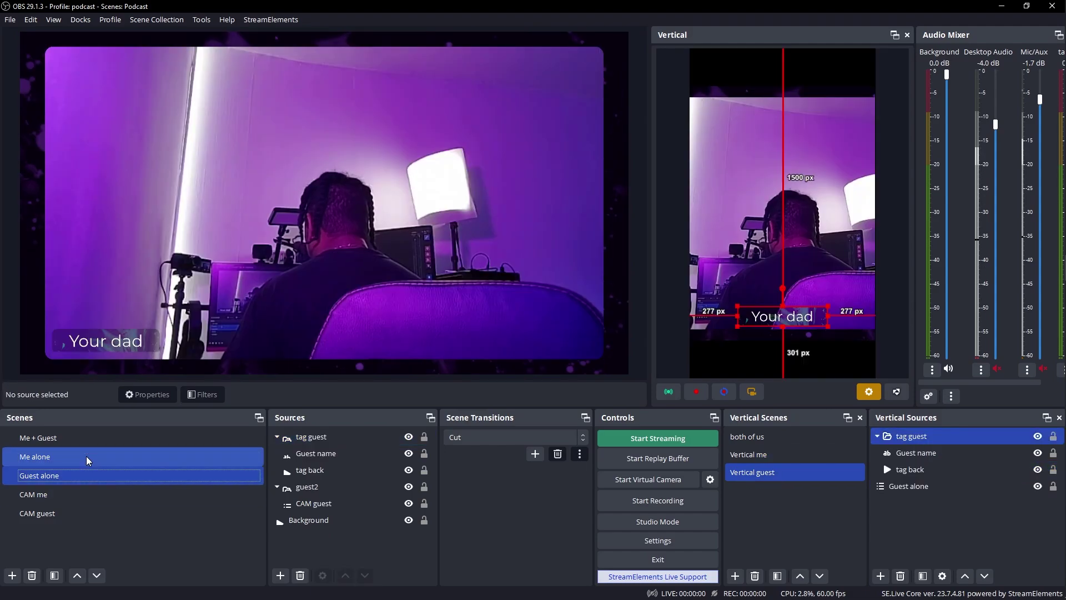
click(85, 456)
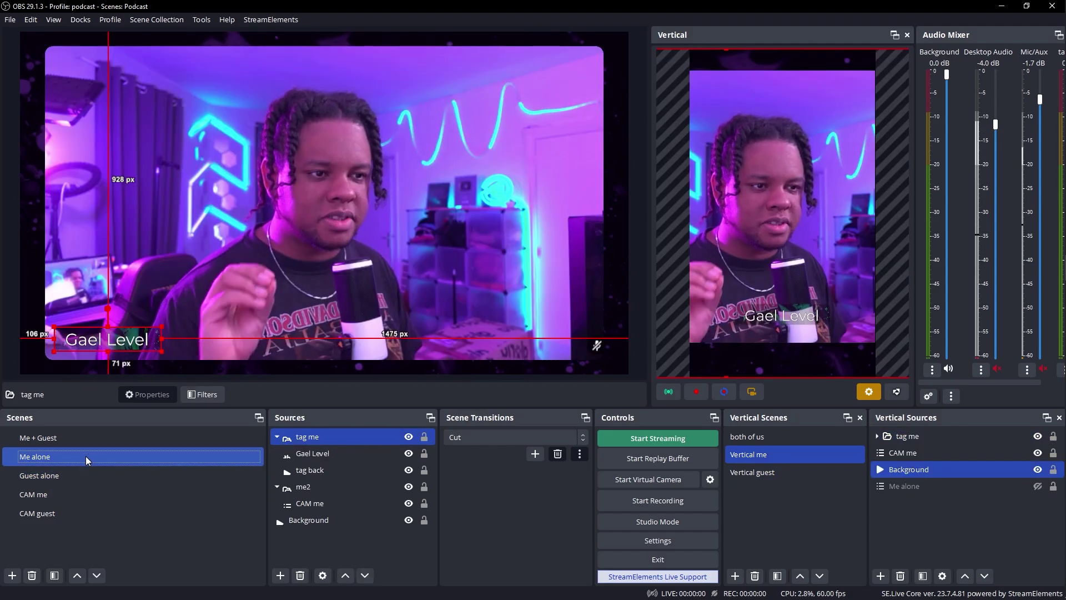
click(95, 440)
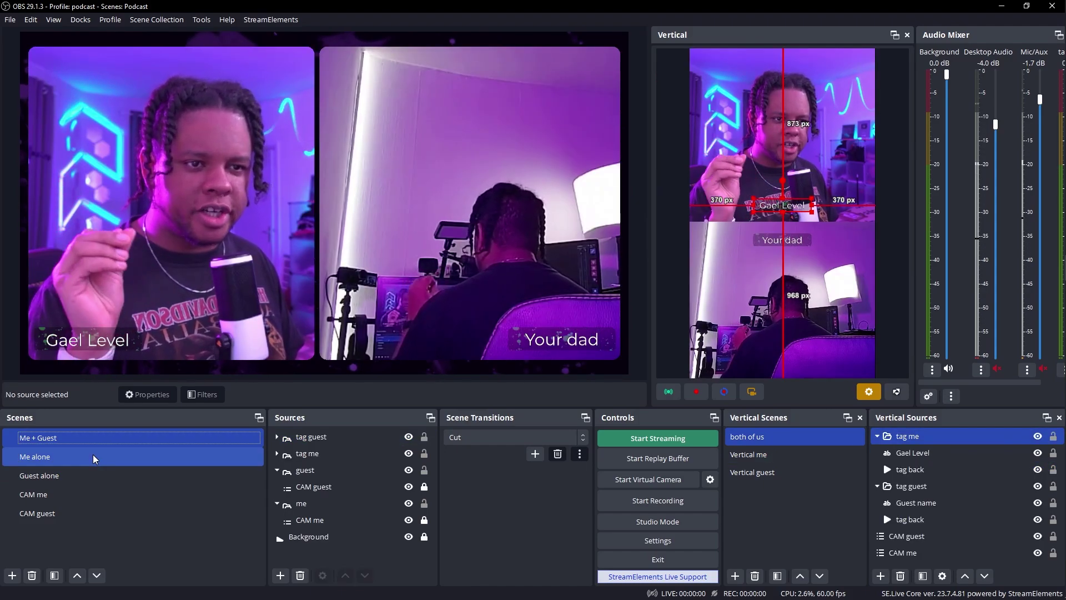
click(92, 454)
click(88, 474)
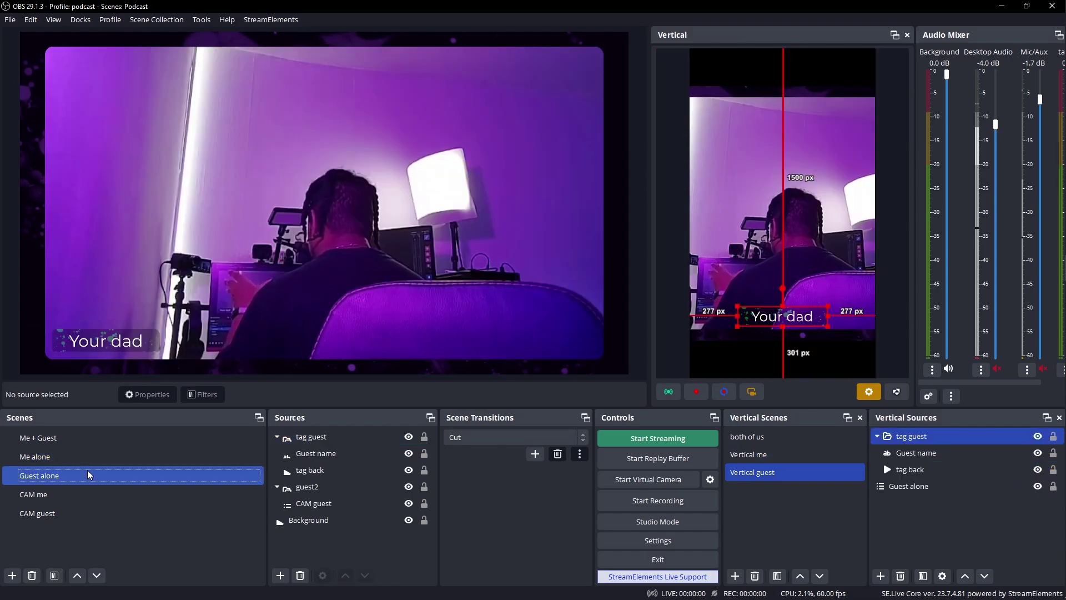
Step: Set the scene transition to Fade with a 100 ms duration
click(583, 438)
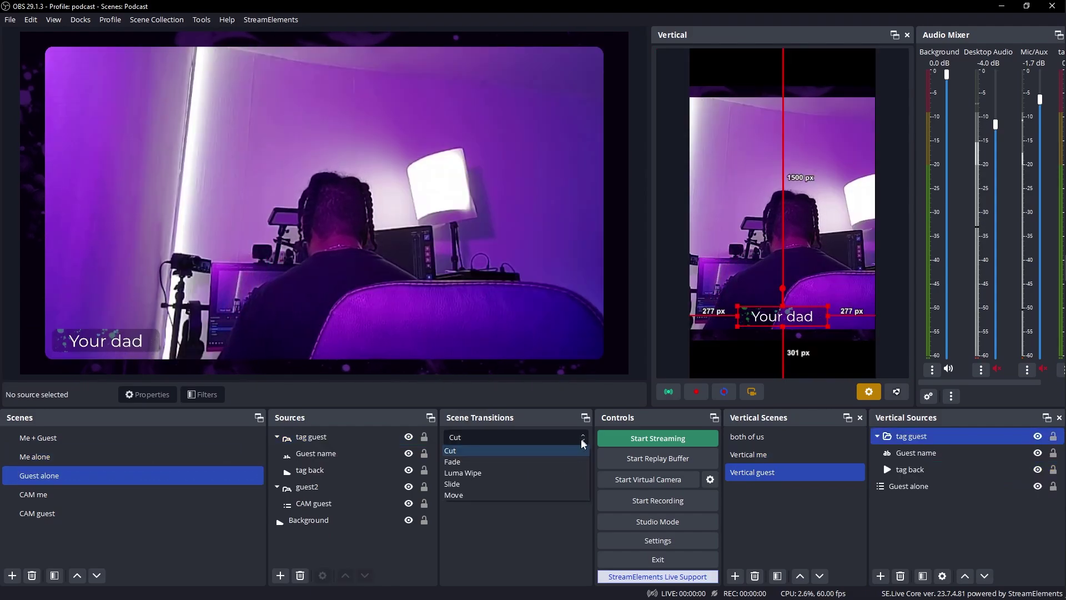
click(486, 462)
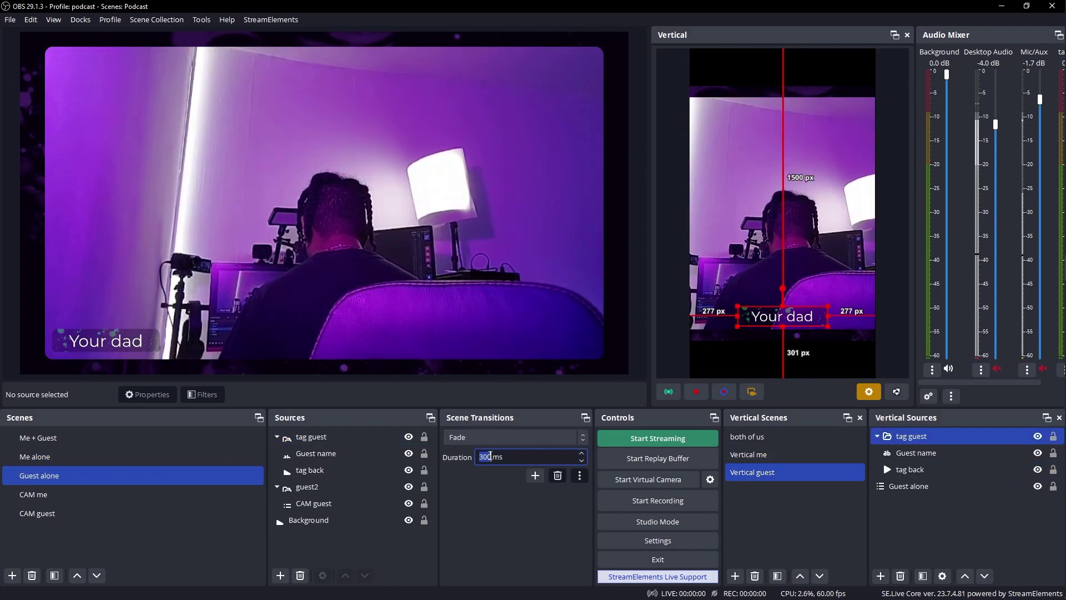
text(1)
click(39, 457)
Step: Test the fade by switching among Me + Guest, Me alone and Guest alone
click(39, 438)
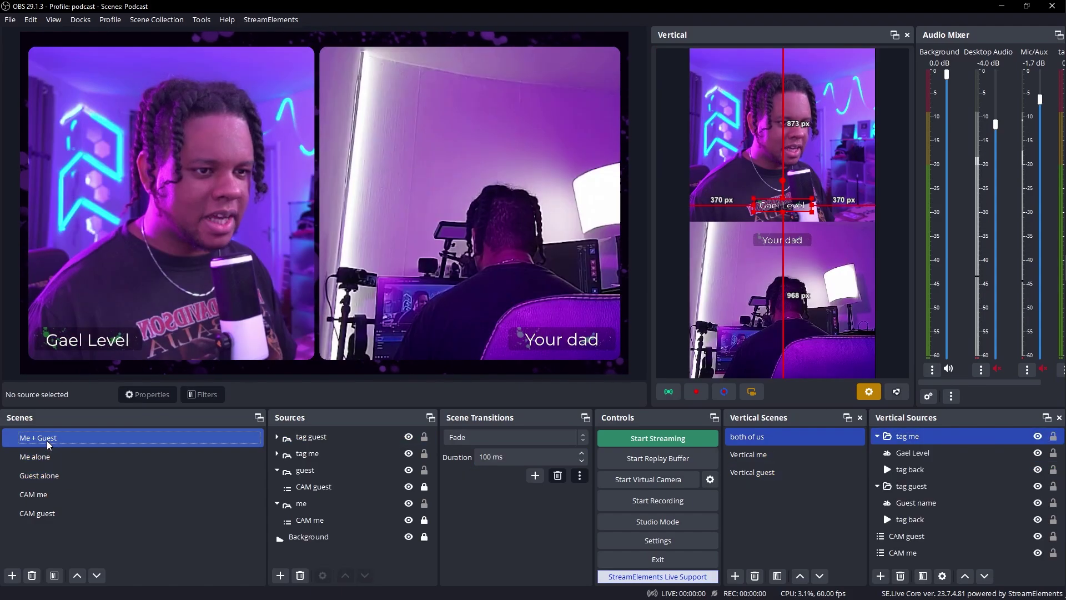
click(46, 458)
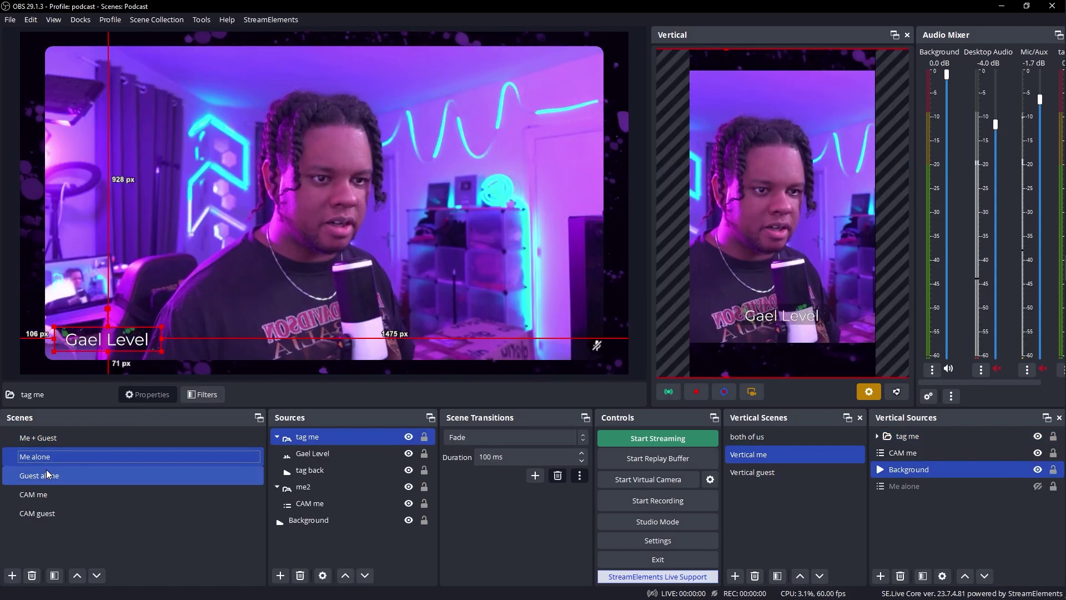
click(41, 475)
click(47, 461)
click(44, 440)
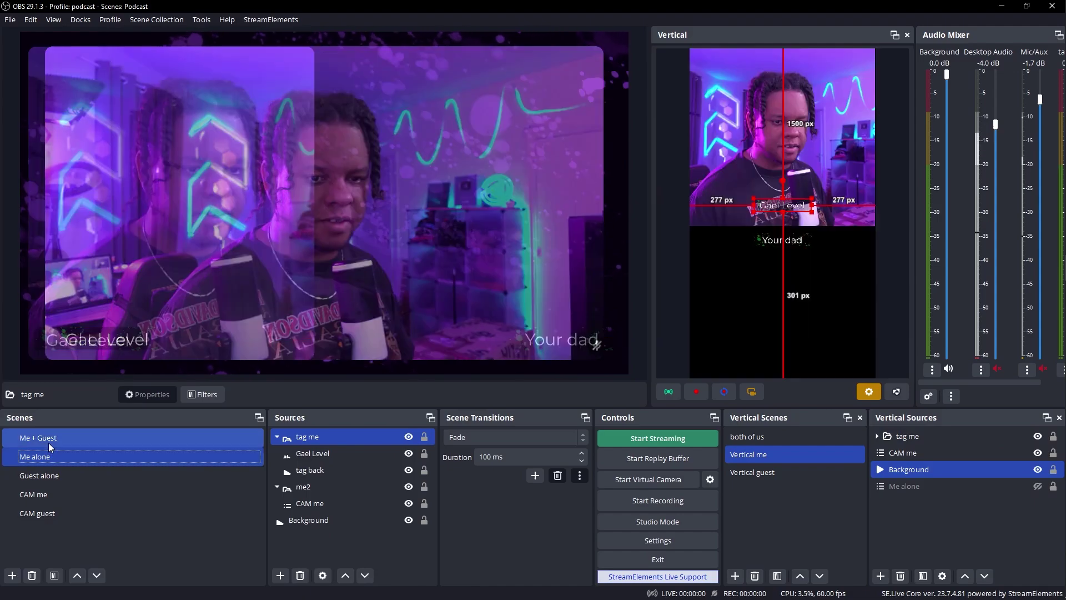